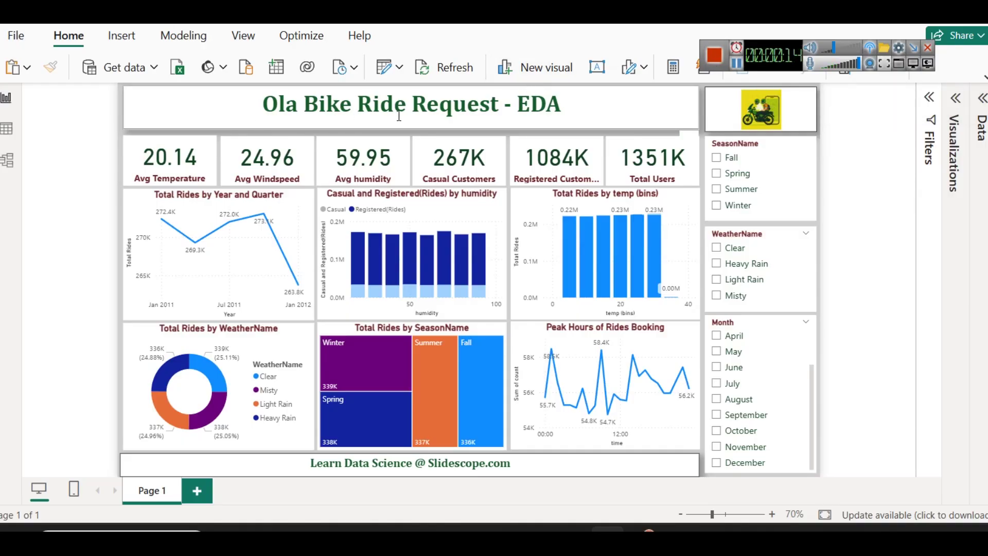
Expand the Total Rides by Year and Quarter line chart down one hierarchy level to months.
mouse_move(482, 276)
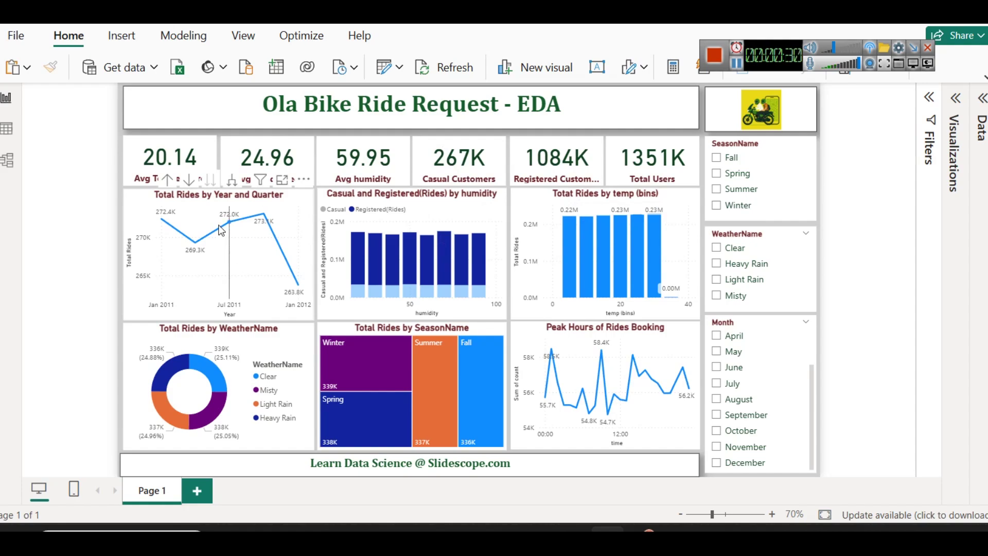
mouse_move(222, 230)
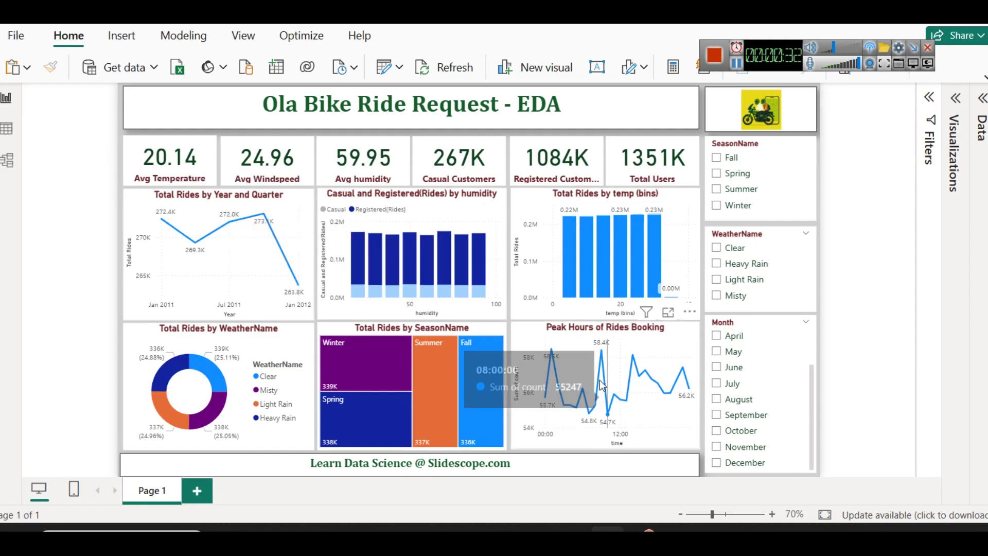
mouse_move(230, 206)
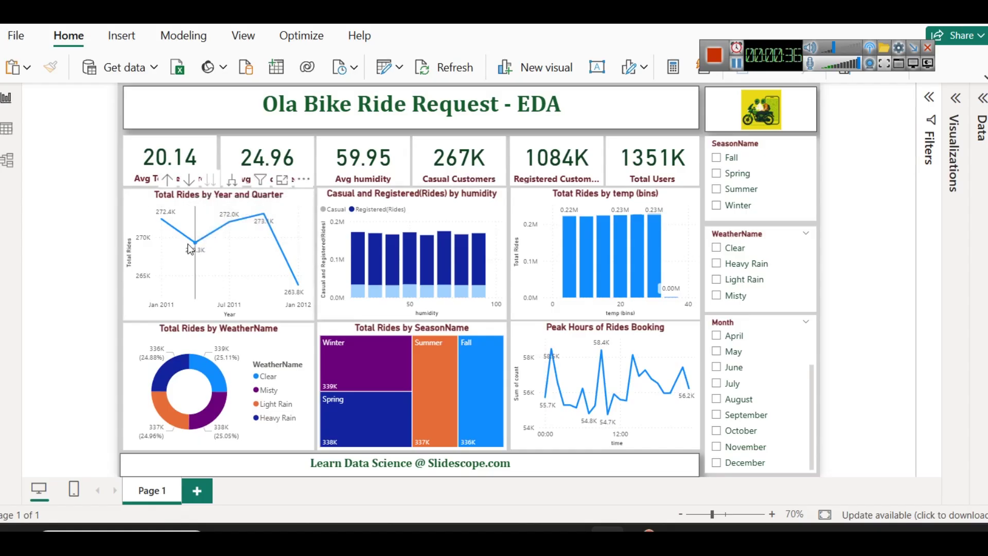
click(232, 179)
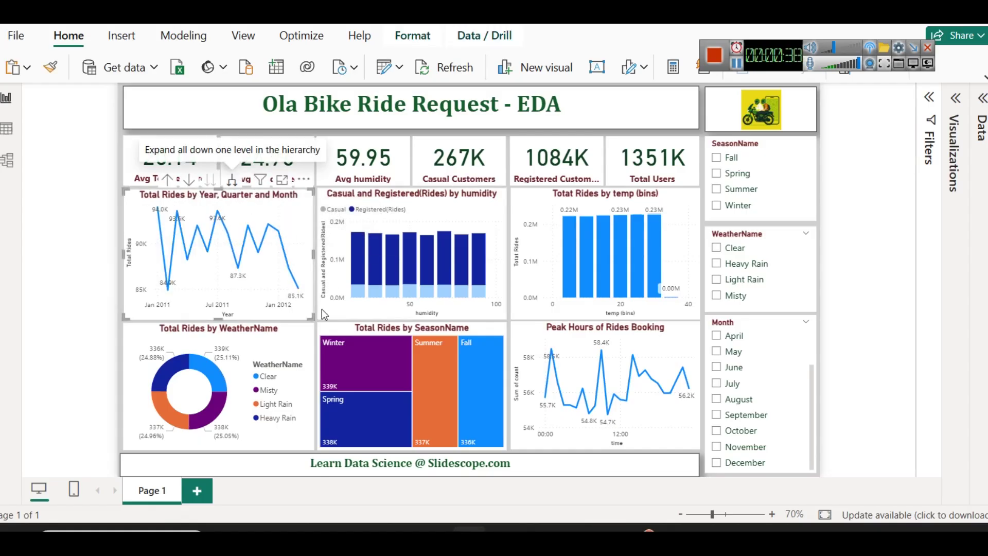
mouse_move(194, 252)
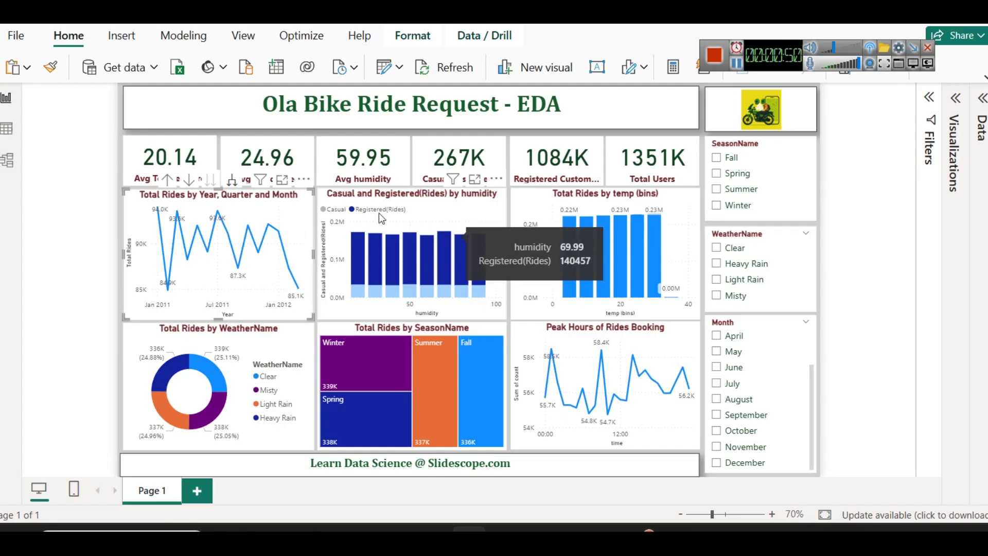
Show the data fields behind the Casual and Registered(Rides) by humidity chart.
click(427, 211)
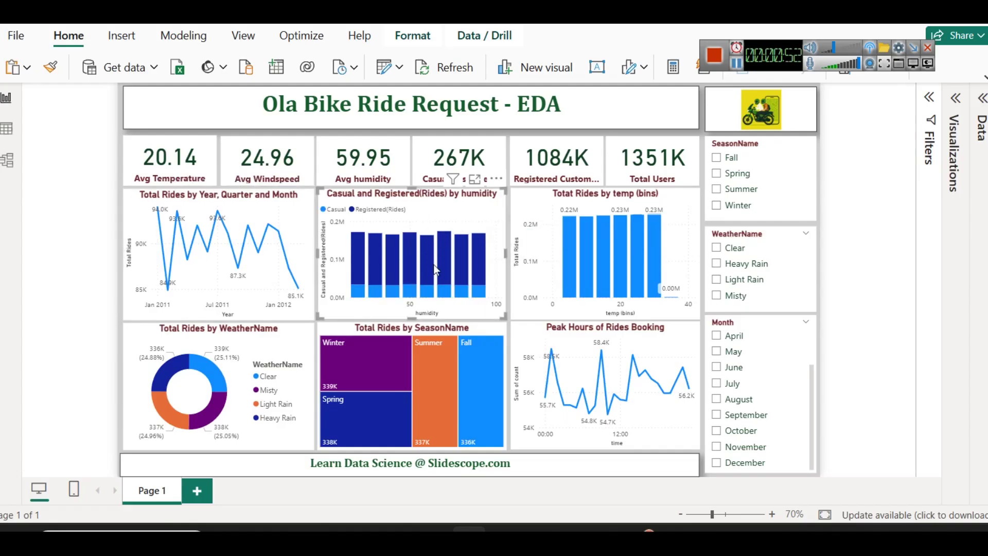
click(980, 258)
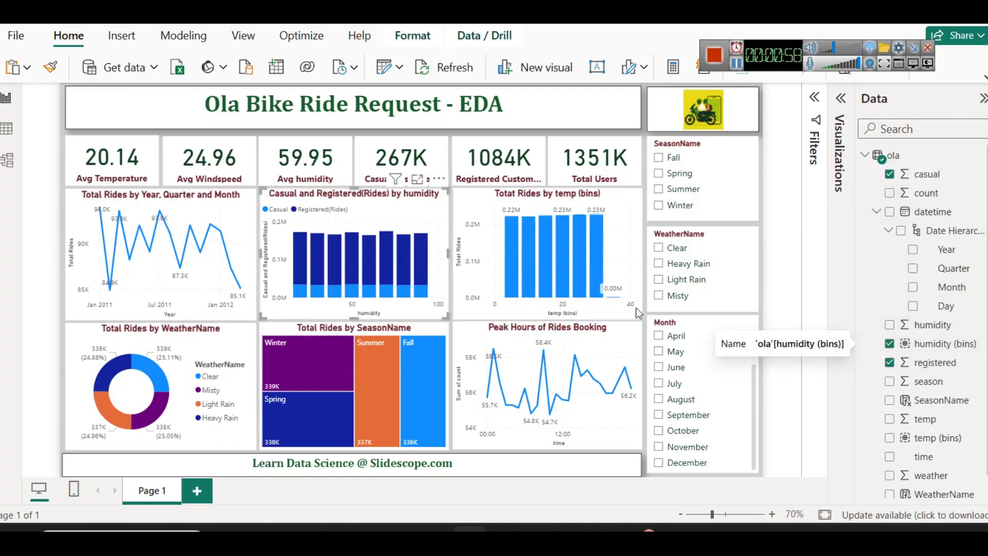
mouse_move(607, 252)
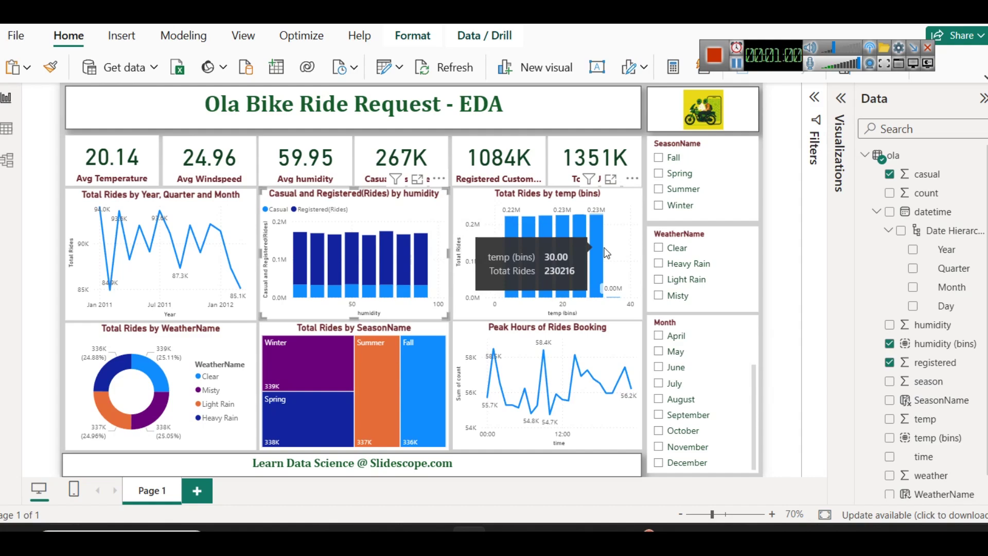
Preview the dashboard filtered to the Spring season and to the Summer season, clearing each season filter.
click(682, 173)
click(682, 174)
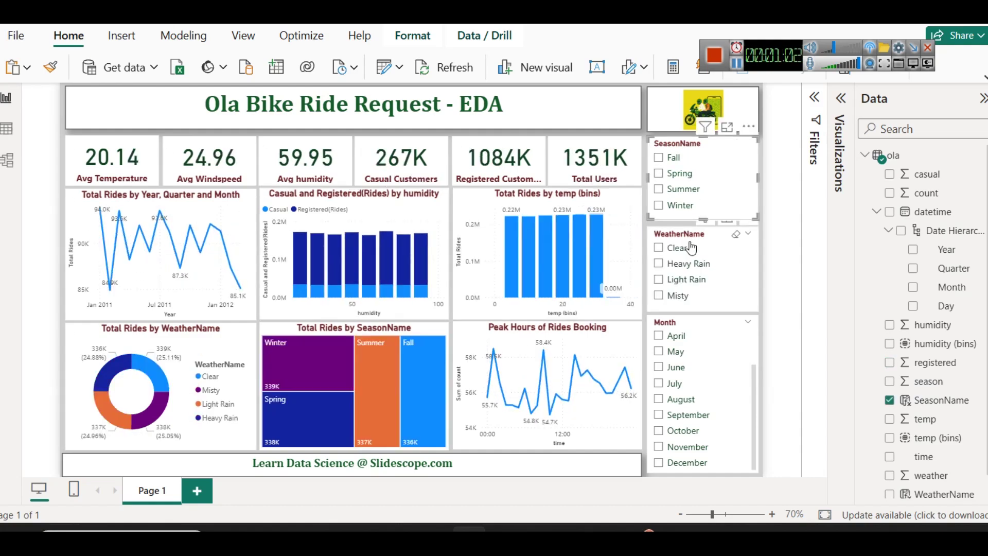
click(682, 190)
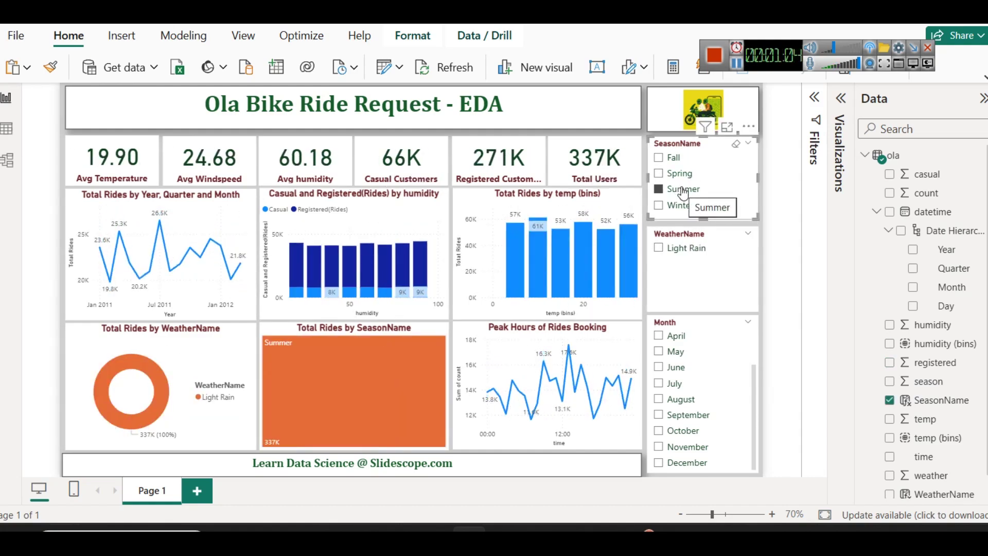
click(682, 190)
Preview the dashboard filtered to Heavy Rain and to Light Rain weather, clearing each weather filter.
click(688, 264)
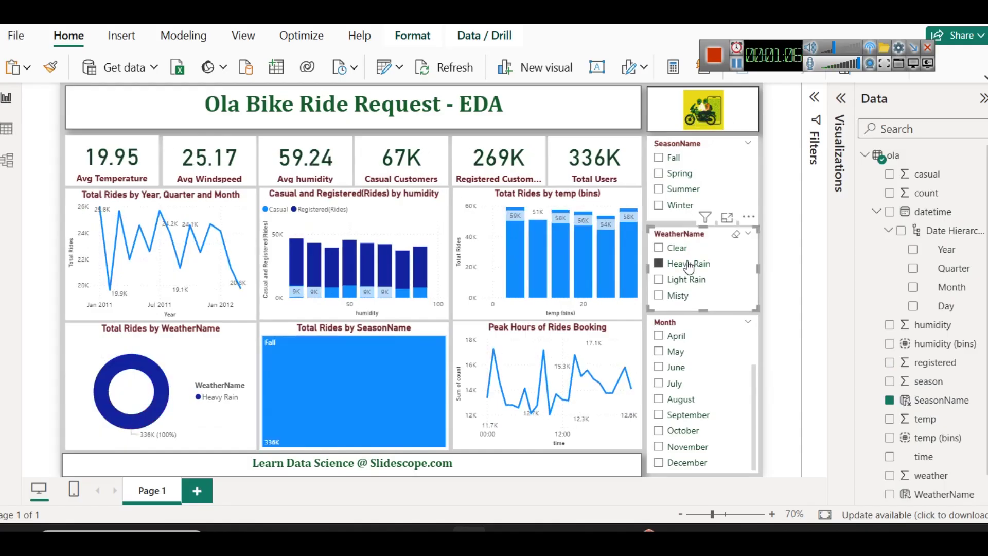
click(688, 264)
click(689, 279)
click(689, 280)
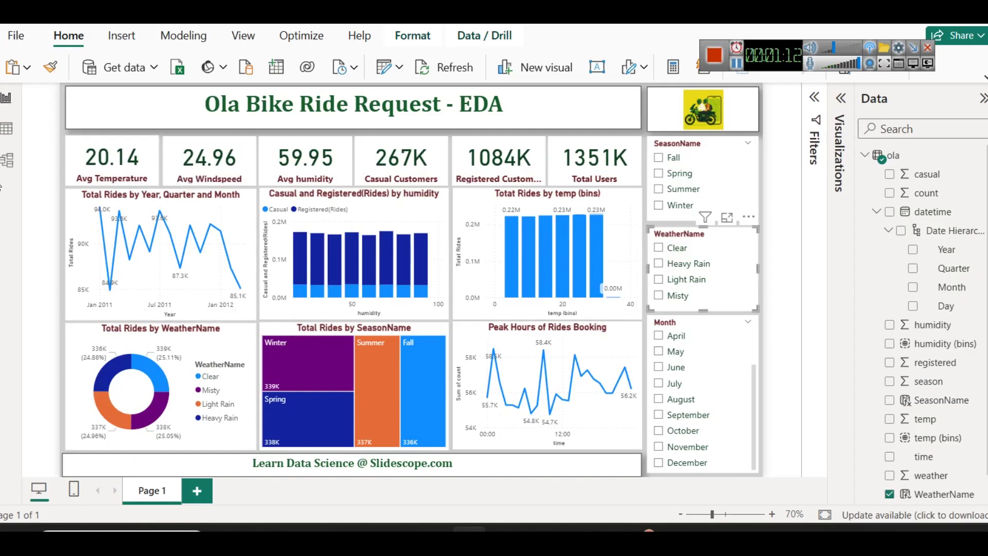
Review the ola table's data and the humidity (bins), SeasonName and WeatherName column definitions, and return to the report.
click(6, 129)
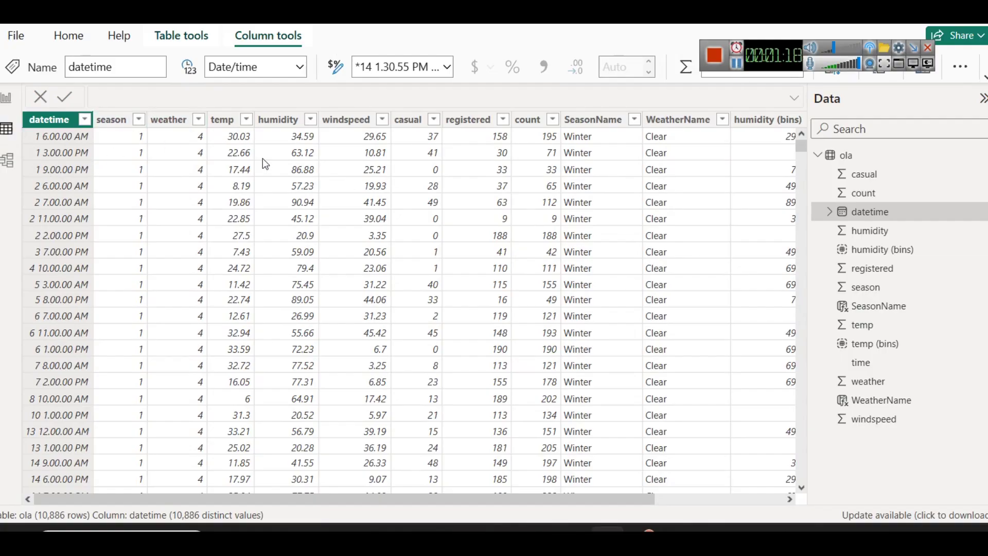
click(744, 499)
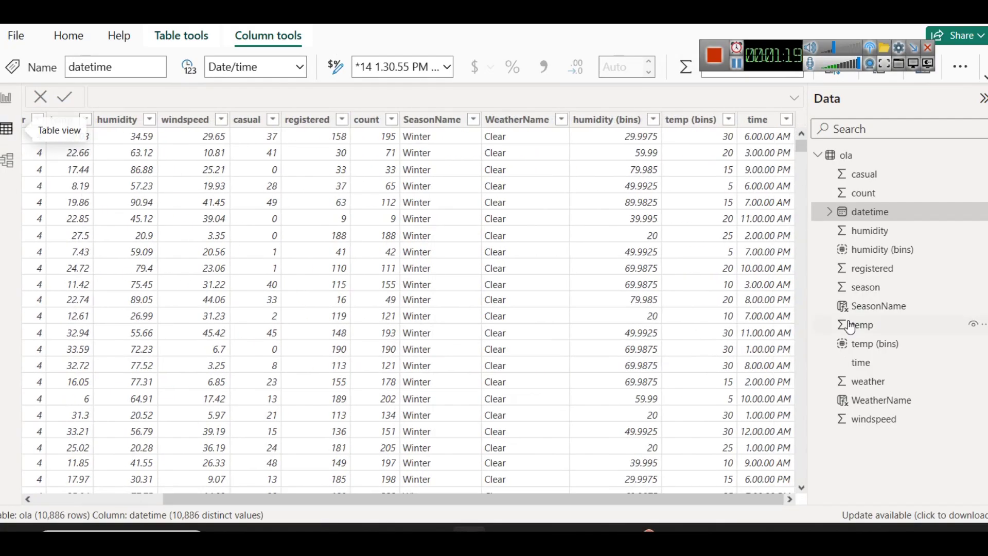
click(873, 249)
click(878, 308)
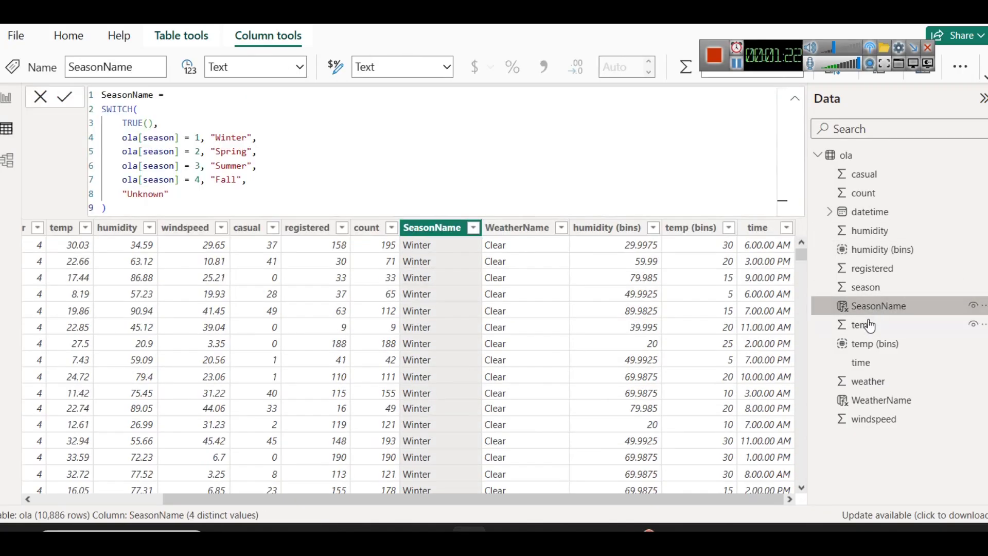
click(858, 403)
click(10, 100)
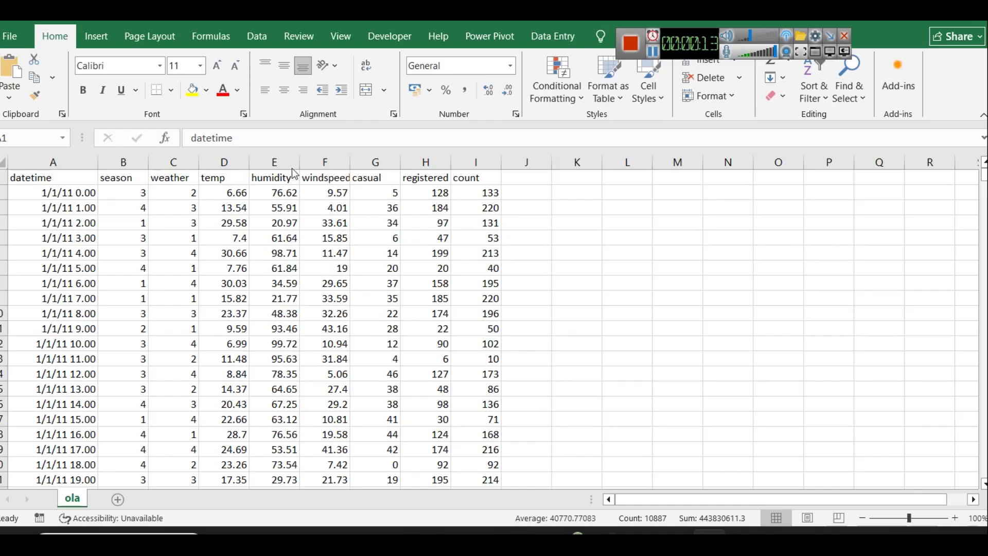
Examine the casual and registered columns in the ola sheet in Excel and compare their first row with its count.
click(390, 161)
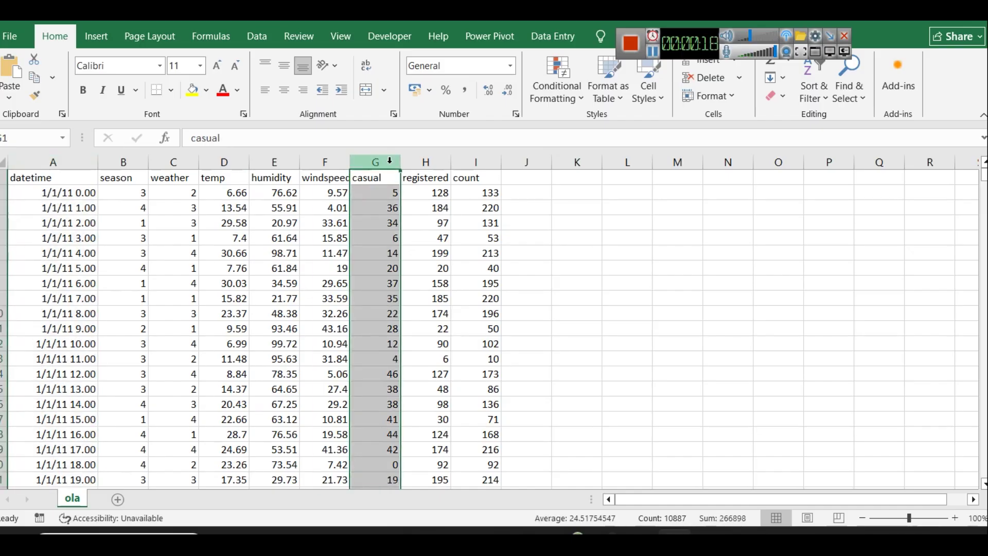
click(426, 161)
drag(394, 190, 429, 193)
click(492, 193)
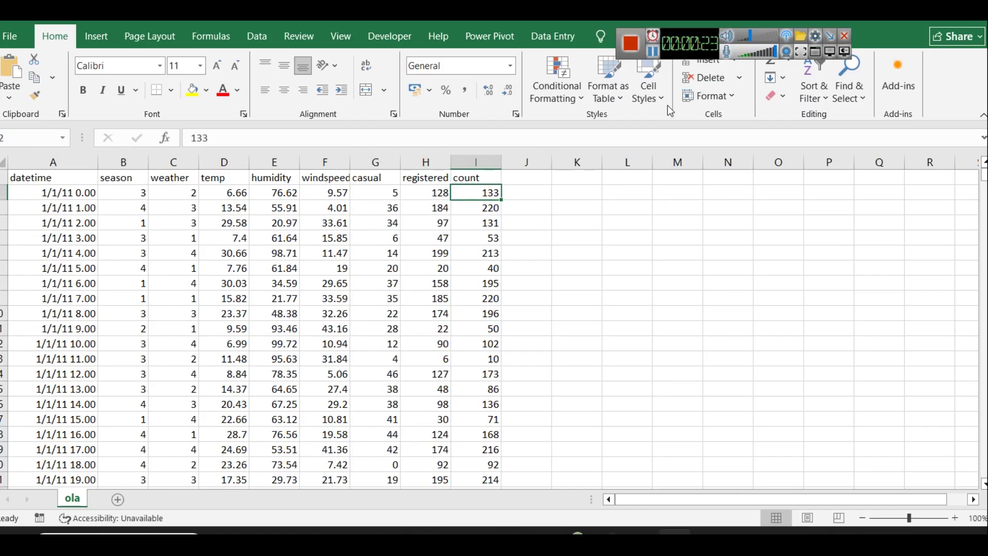
Switch to the Kaggle Ola Bike Ride Request page and review the file details and column descriptions of ola.csv.
key(alt+Tab)
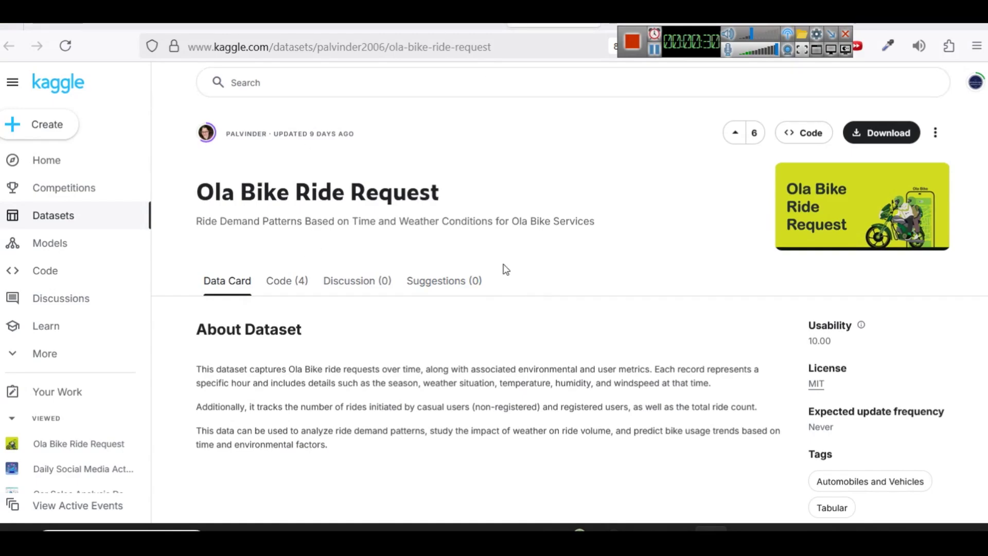
scroll(494, 274, down, 3)
scroll(762, 263, down, 4)
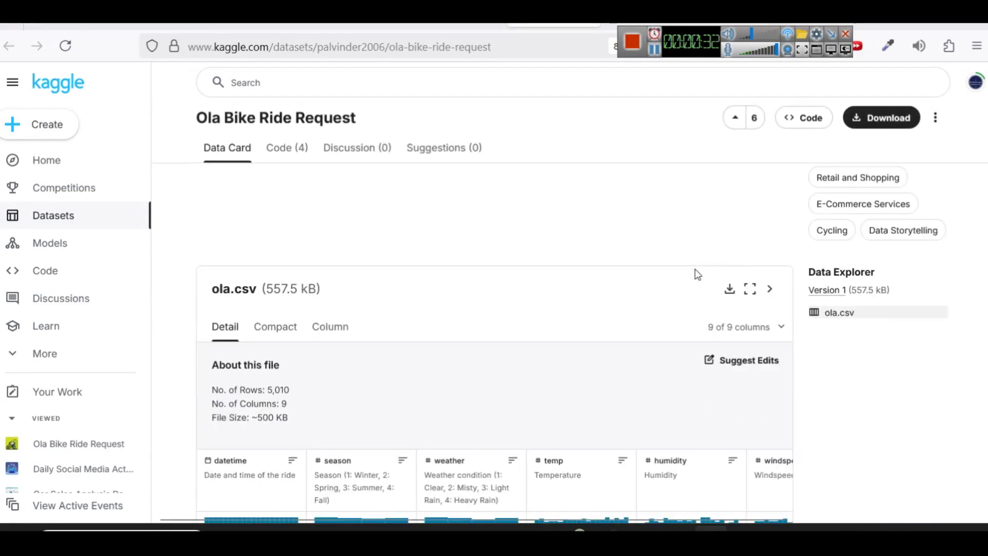
scroll(471, 260, down, 4)
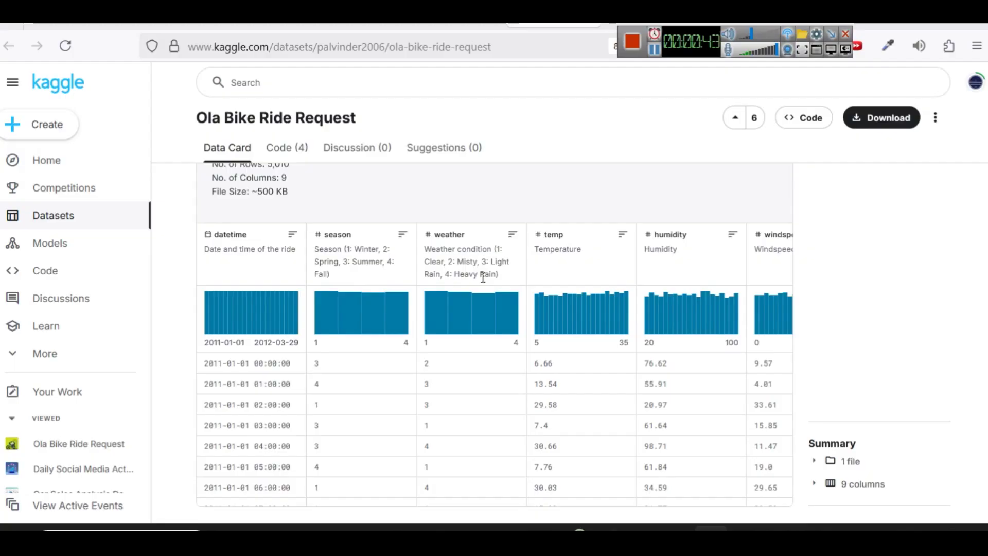
scroll(489, 280, up, 2)
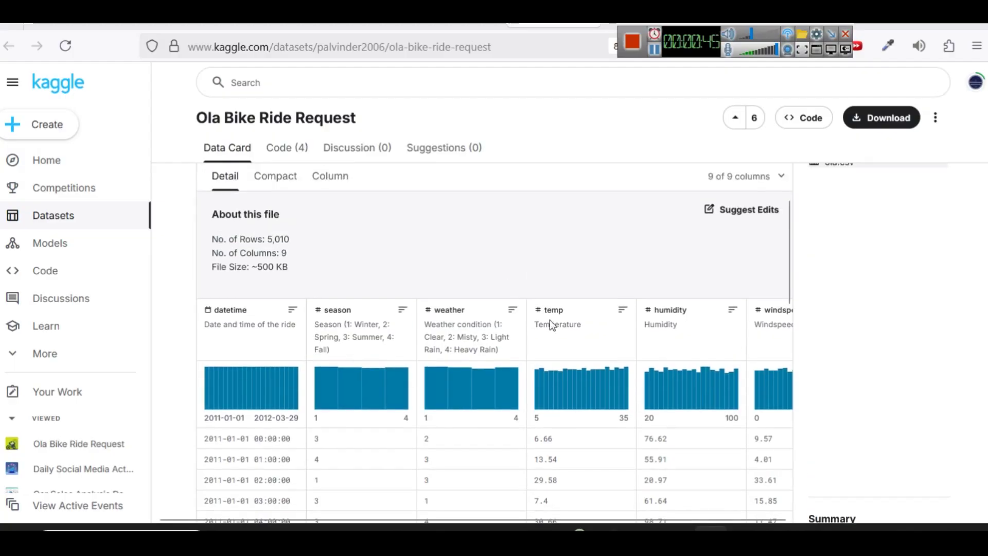
Check the source data in the ola worksheet in Excel and return to the blank Power BI report.
click(676, 530)
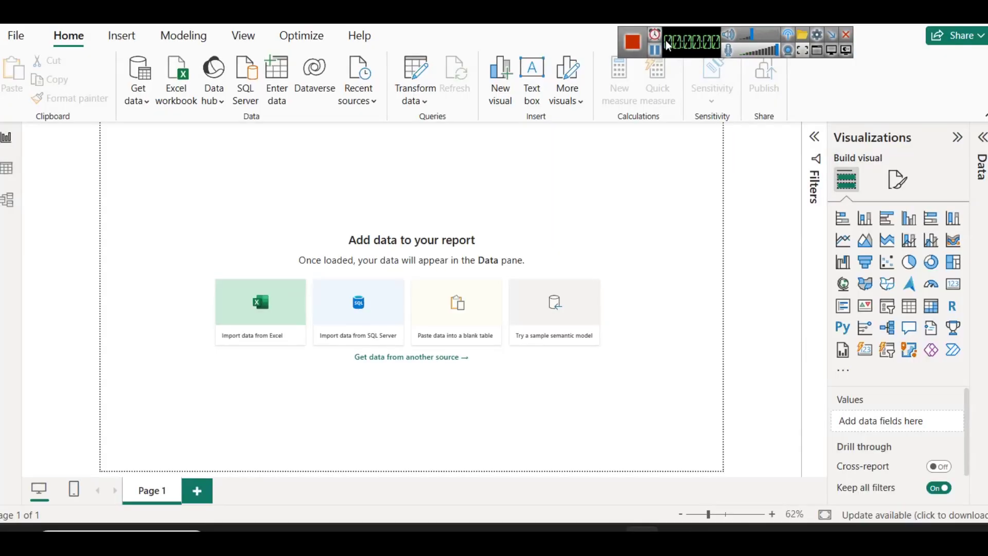
mouse_move(566, 525)
click(602, 448)
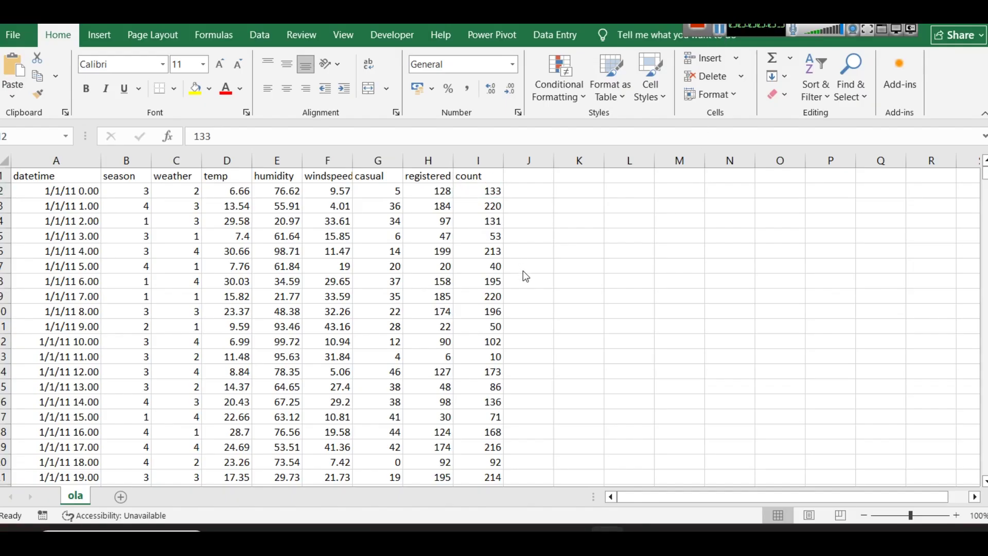
mouse_move(573, 530)
click(482, 453)
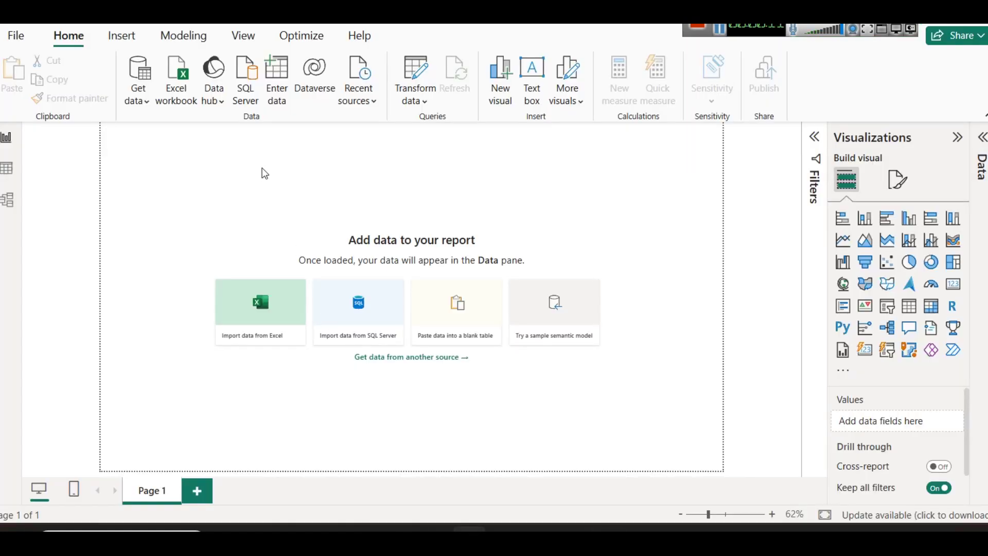
Import ola.csv as Text/CSV from the Ola bike rides data analysis folder on drive E and open it for data transformation.
click(149, 105)
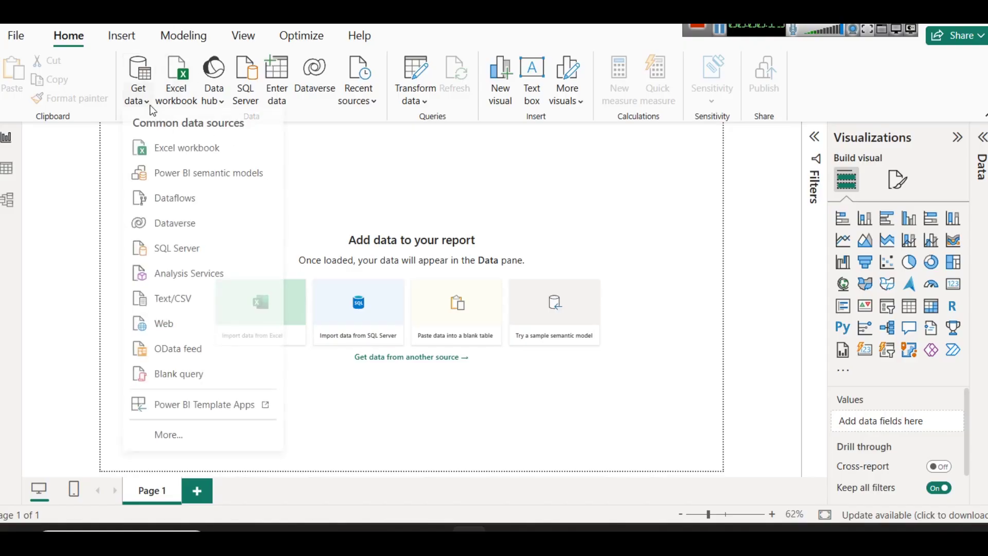
click(174, 302)
click(203, 35)
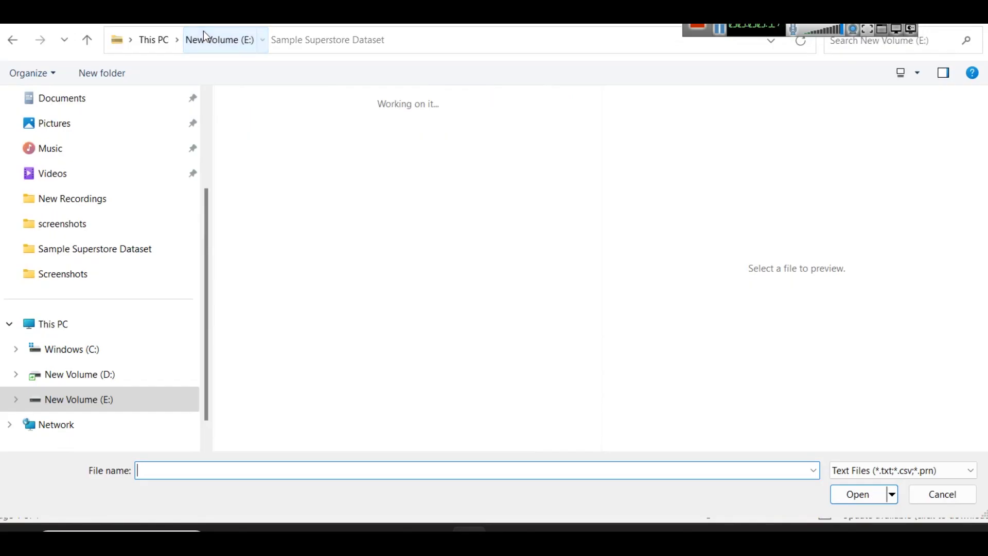
drag(213, 125, 58, 125)
double_click(162, 143)
click(93, 152)
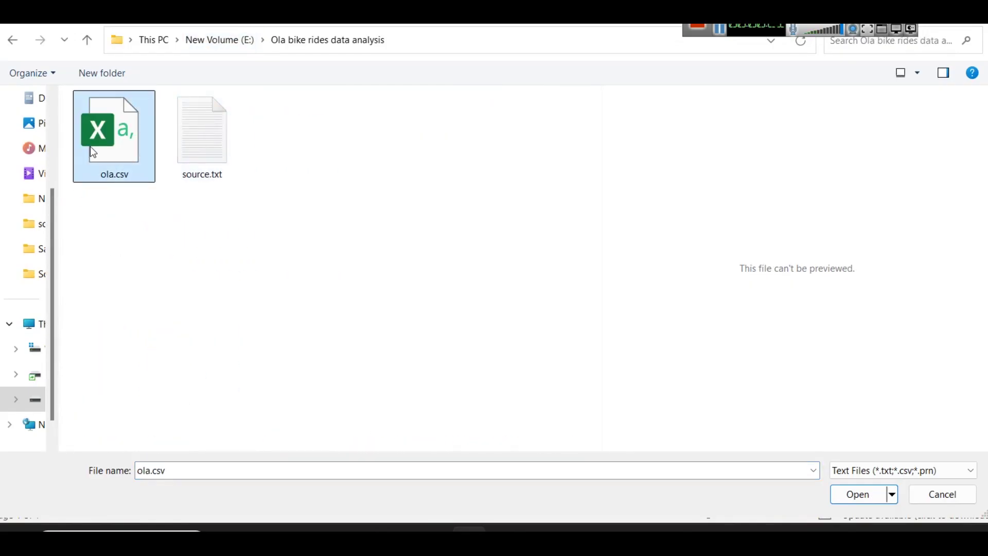
click(867, 495)
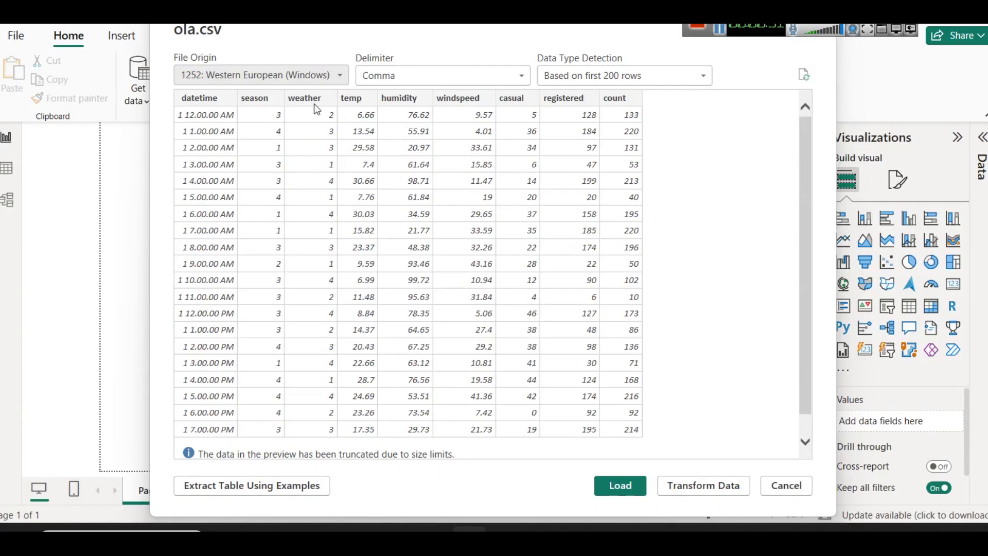
click(704, 481)
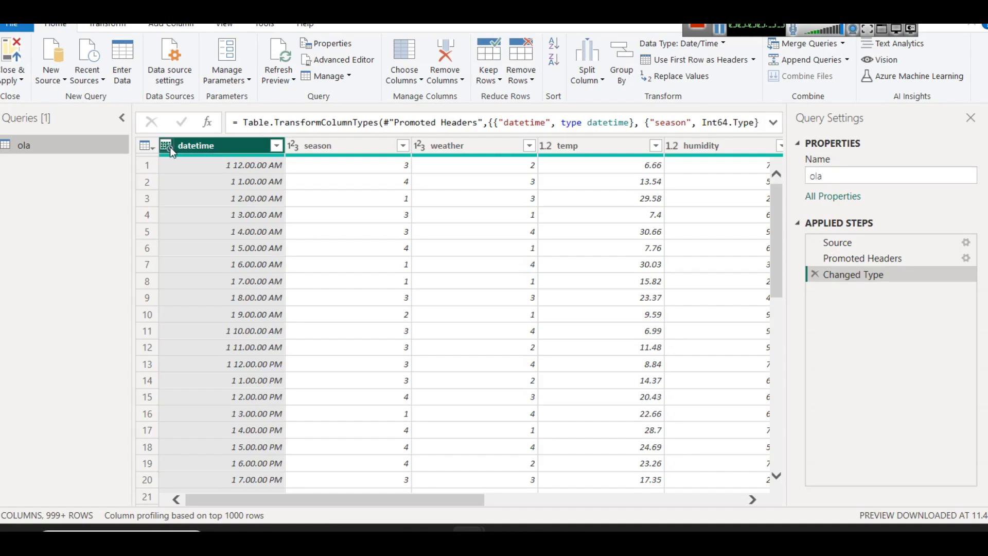
Examine the datetime column's filter values and data type options, and the data types of the remaining columns.
click(276, 145)
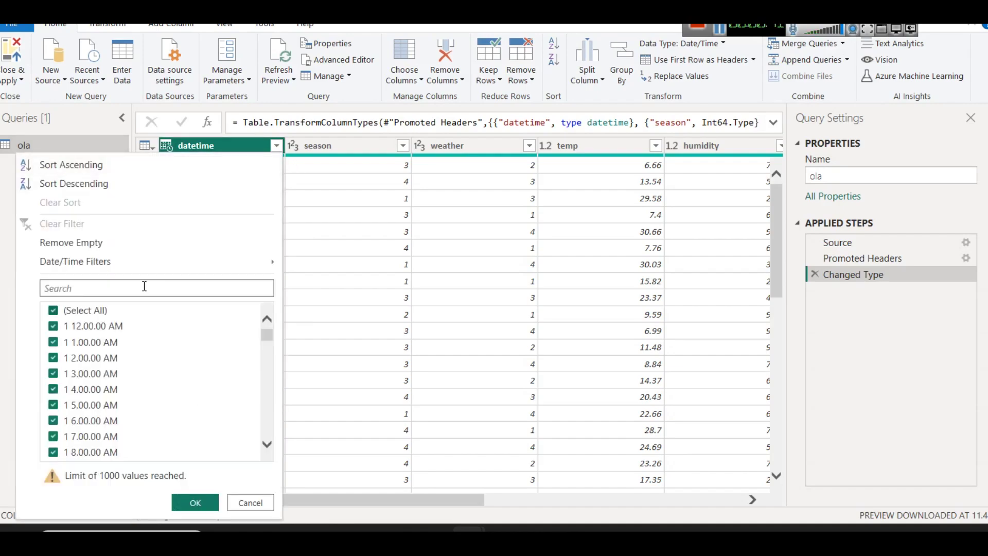
click(211, 150)
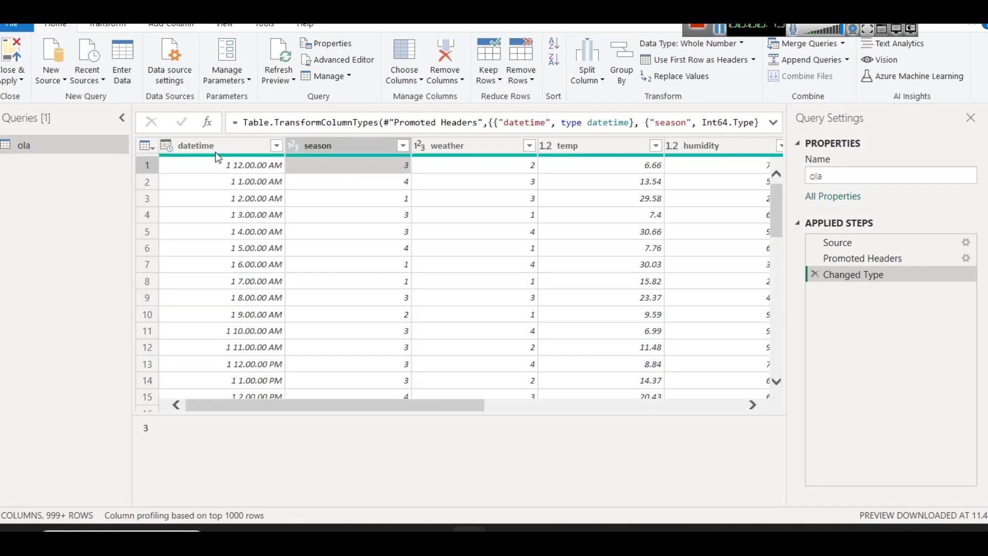
right_click(209, 148)
mouse_move(340, 289)
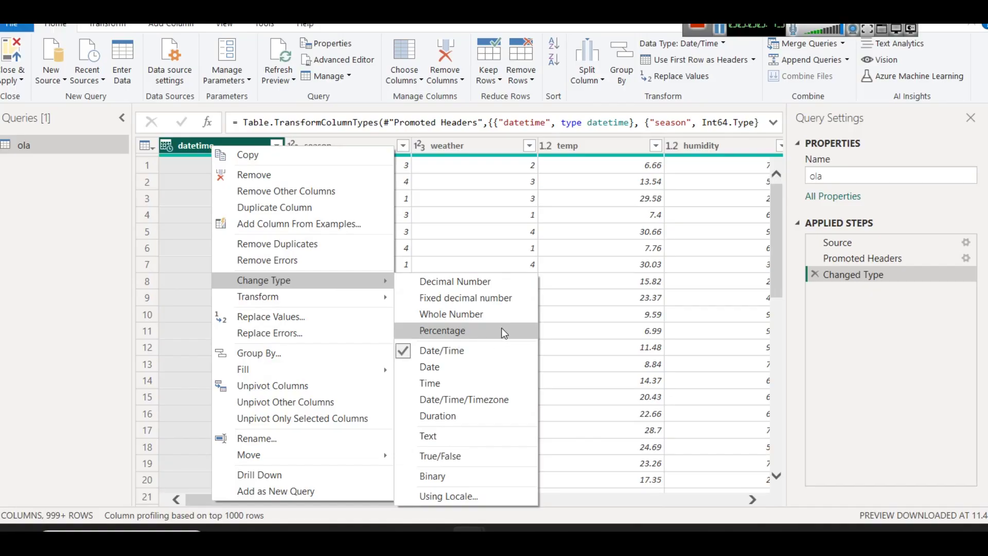
click(841, 374)
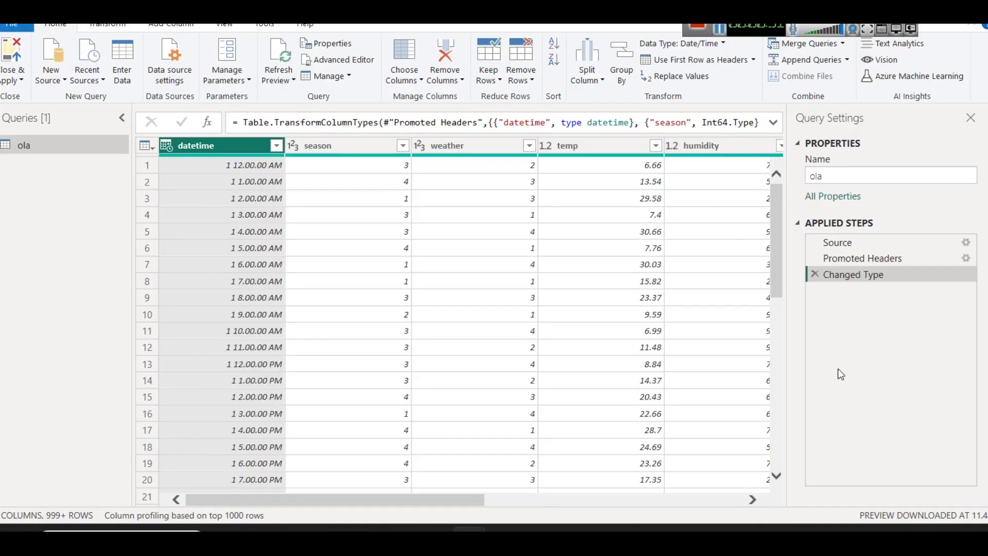
drag(412, 503, 690, 514)
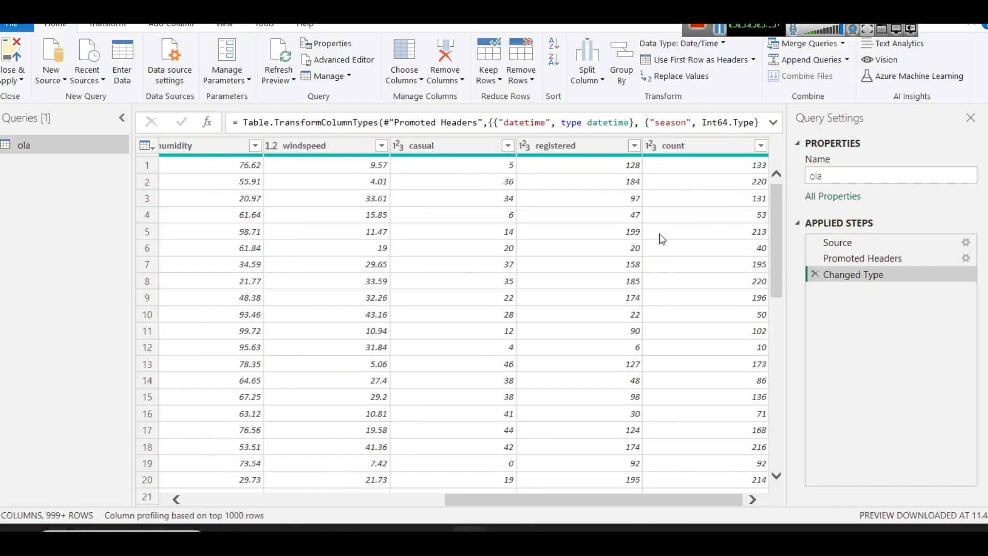
Close the query editor and apply the pending ola query changes to the report.
drag(642, 509, 360, 500)
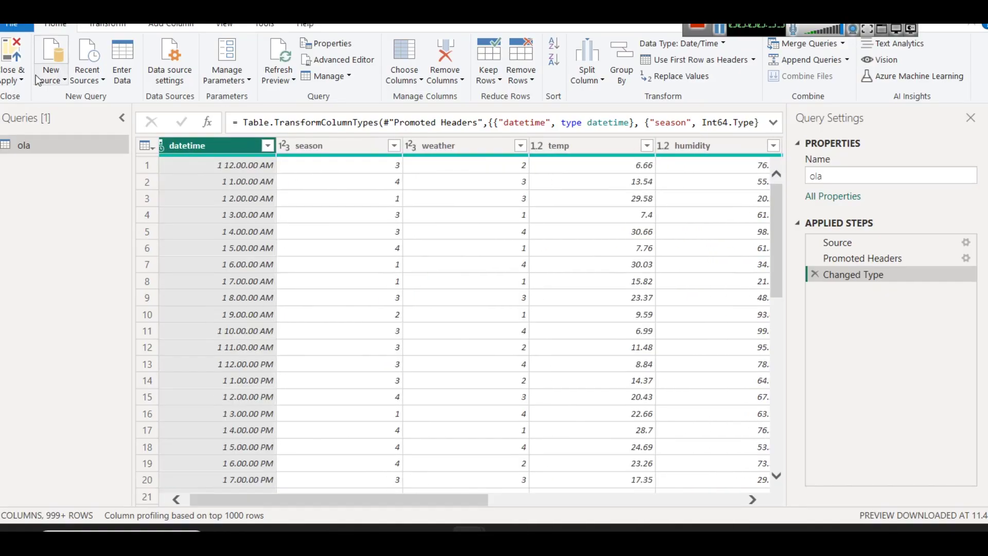
click(11, 80)
click(32, 130)
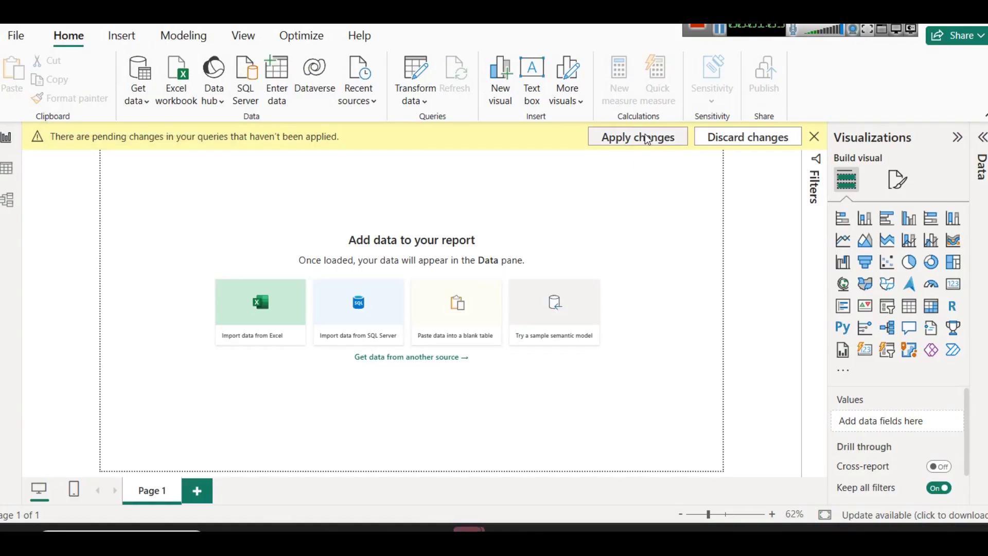
click(641, 137)
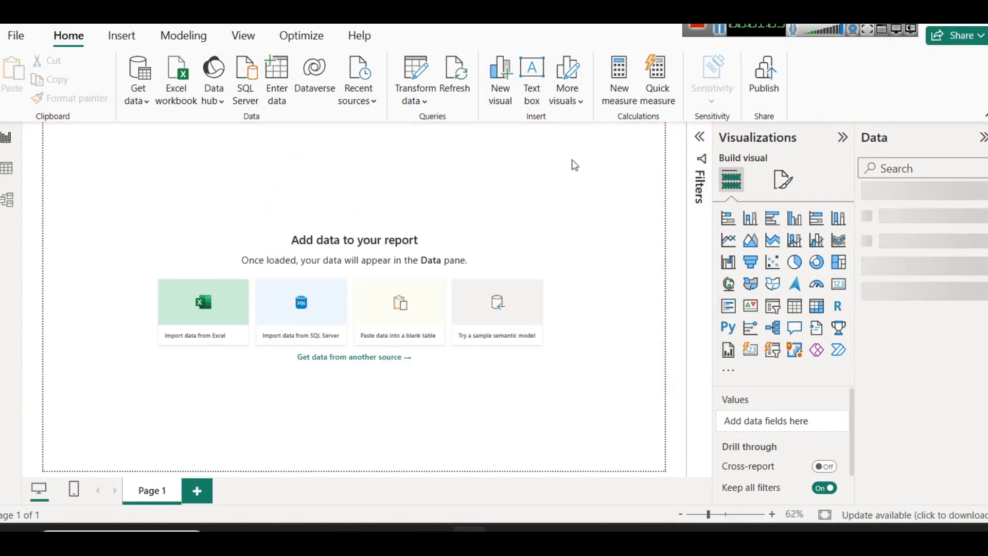
Expand the ola table and its datetime field down to the Date Hierarchy levels.
click(865, 195)
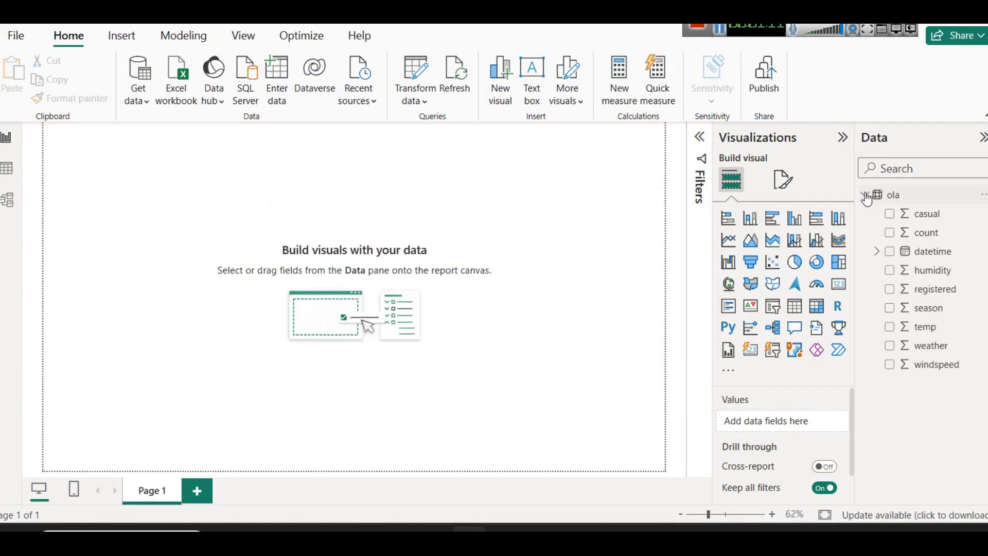
click(875, 252)
click(888, 270)
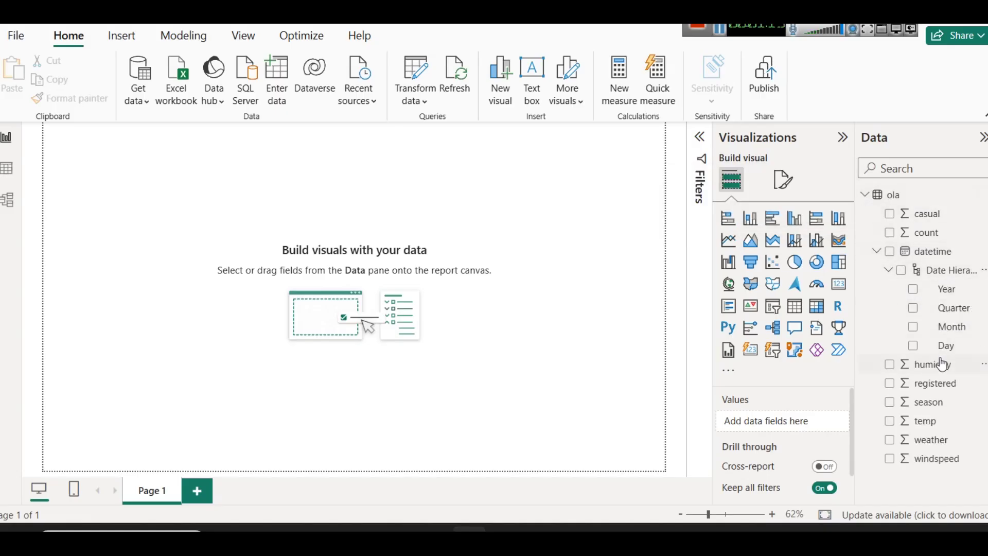
Insert a text box and reshape it into a wide, low title banner across the upper part of the report page.
click(532, 77)
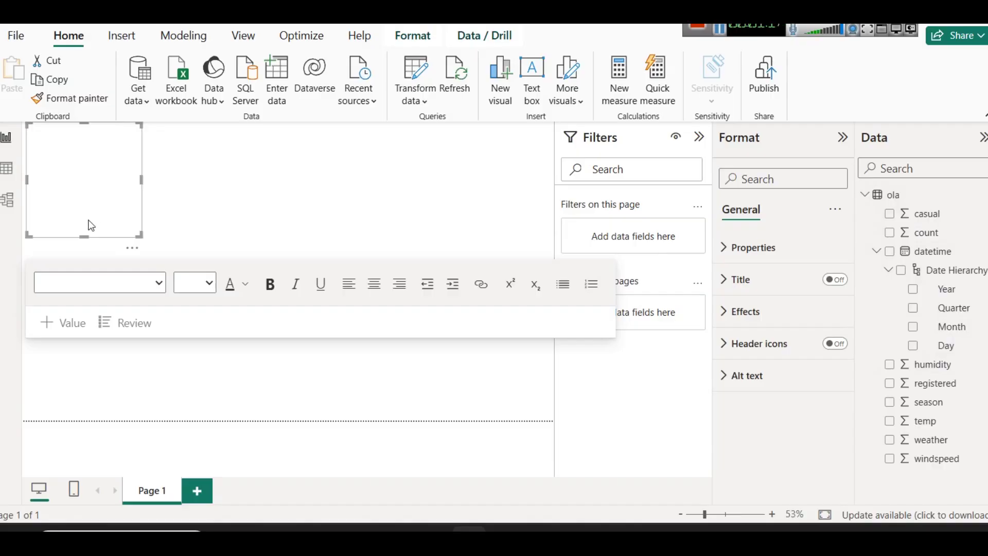
drag(88, 239, 93, 169)
drag(144, 146, 414, 154)
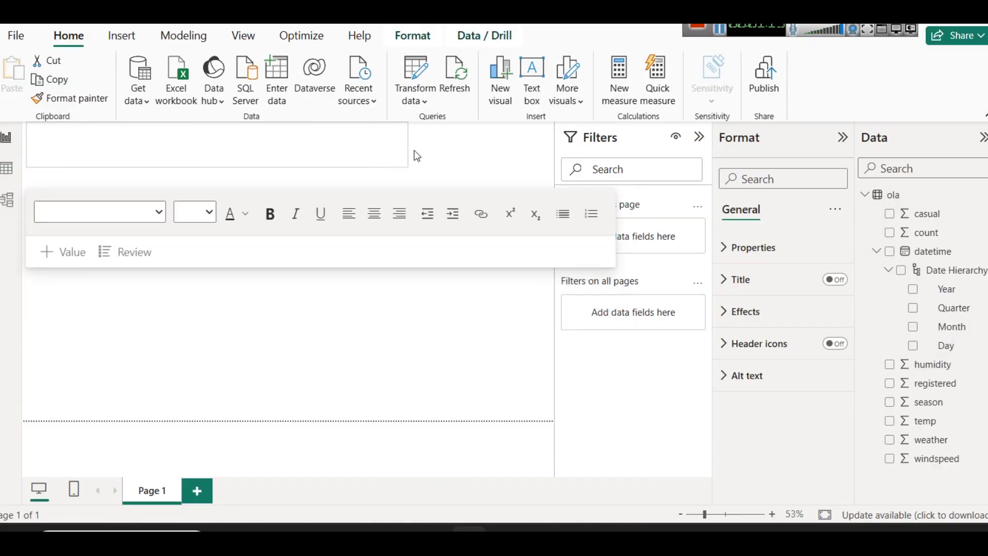
click(699, 137)
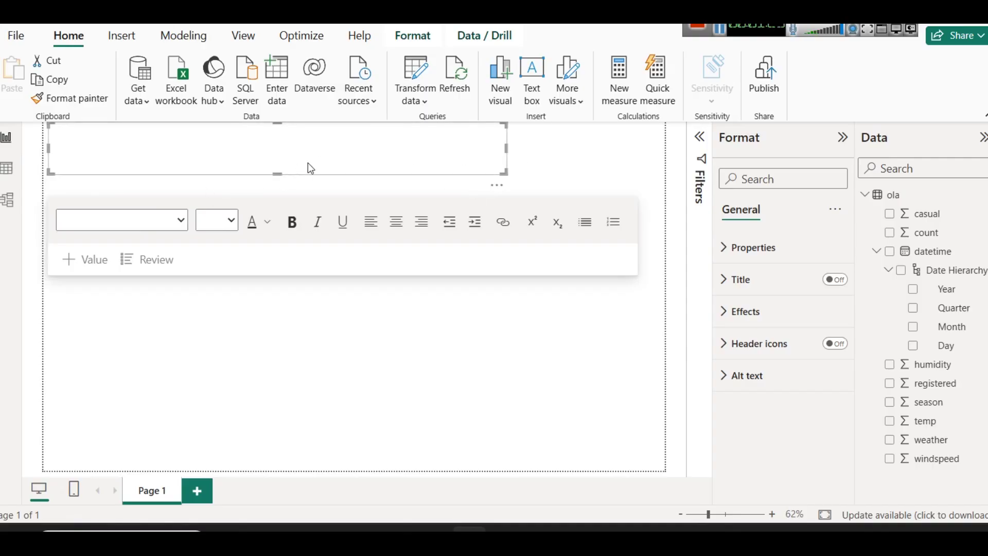
drag(505, 147, 562, 152)
click(384, 141)
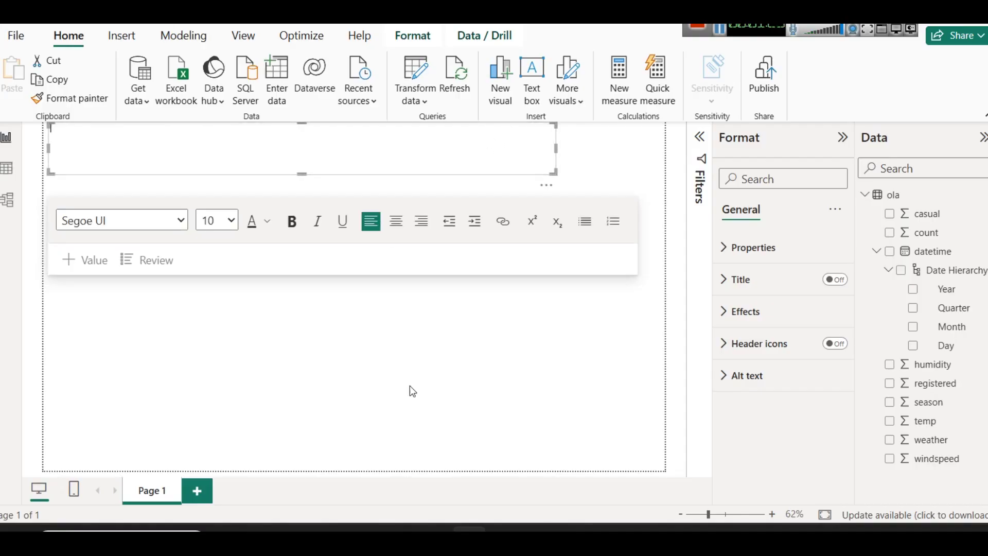
Copy the title "Ola Bike Ride Request" from the Kaggle page into the Power BI text box and append "- EDA".
mouse_move(366, 529)
click(351, 448)
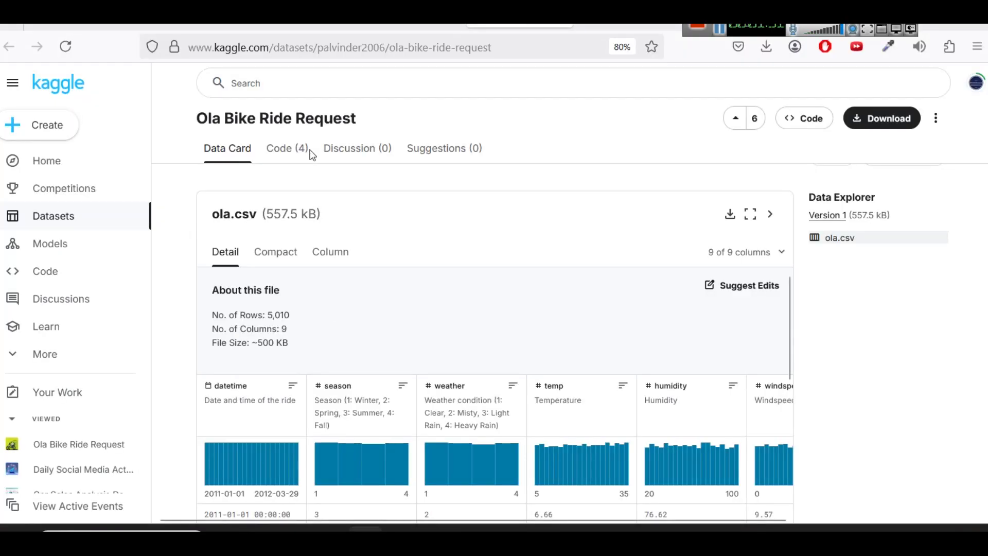
scroll(324, 260, up, 4)
scroll(325, 259, up, 3)
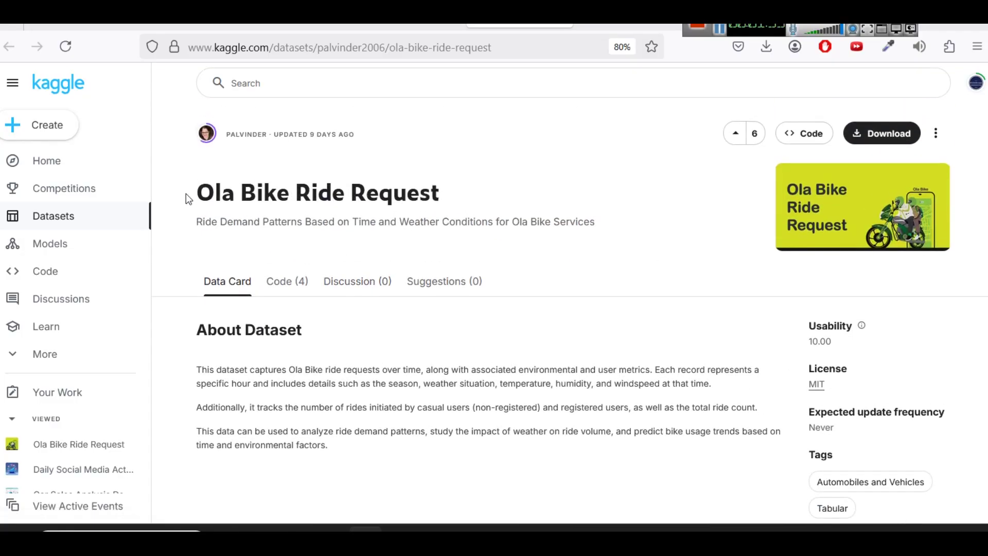
drag(187, 193, 503, 200)
key(ctrl+c)
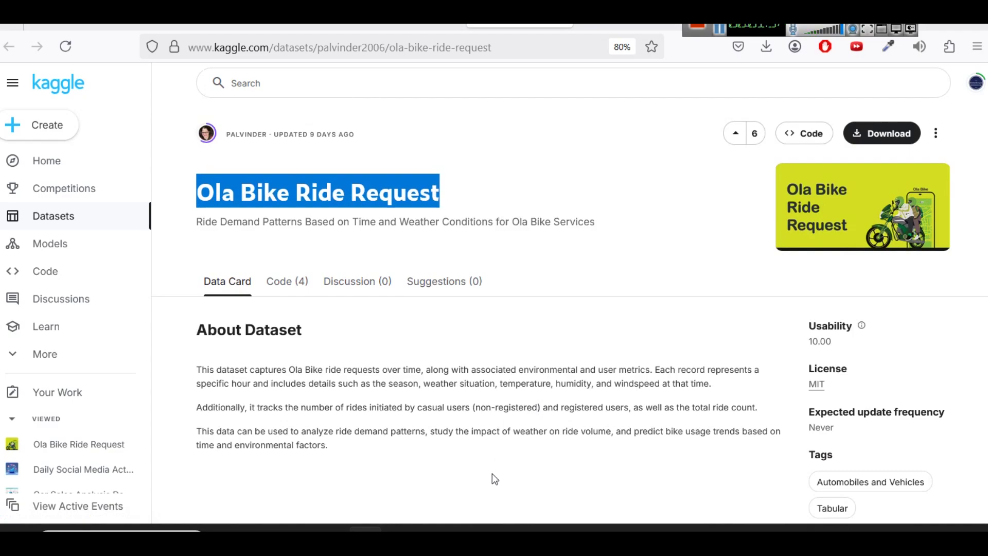
mouse_move(468, 529)
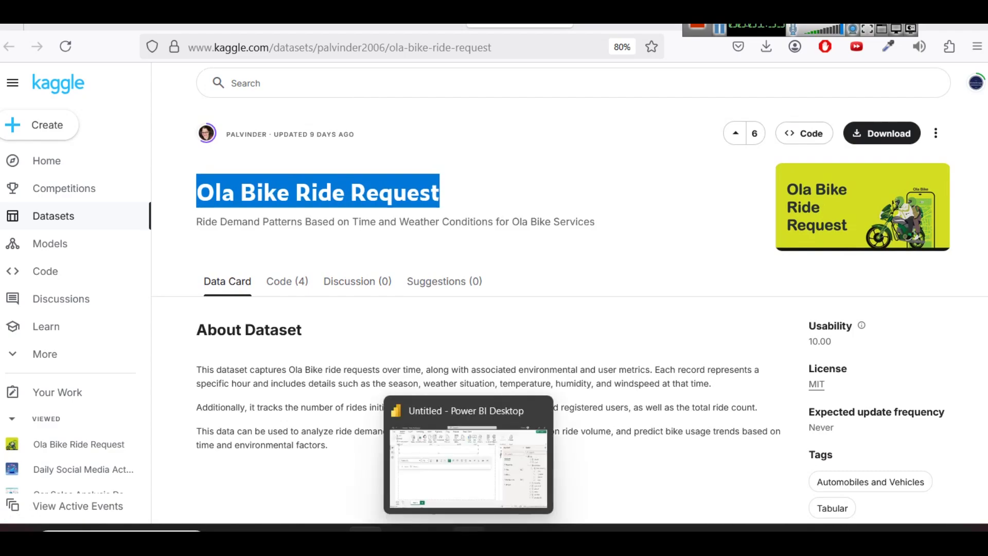
click(465, 469)
key(ctrl+v)
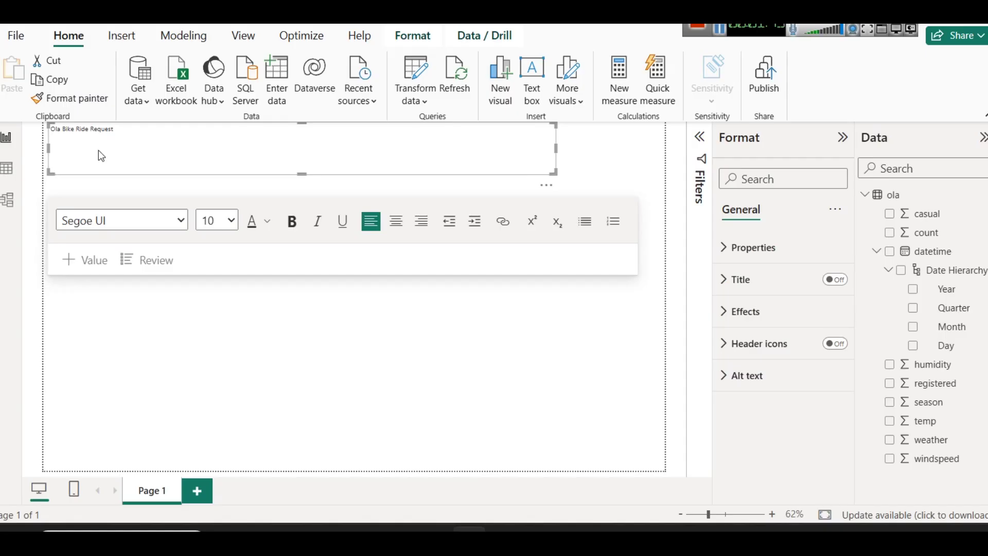
text(- EDA)
Format the title text as centred, size 32 and bold, and reduce the text box height.
key(ctrl+a)
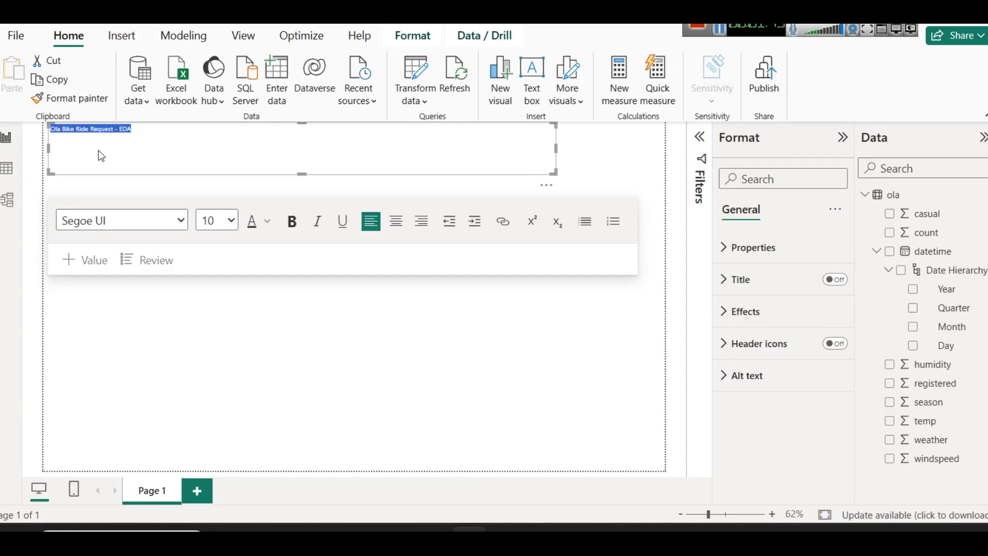
click(395, 222)
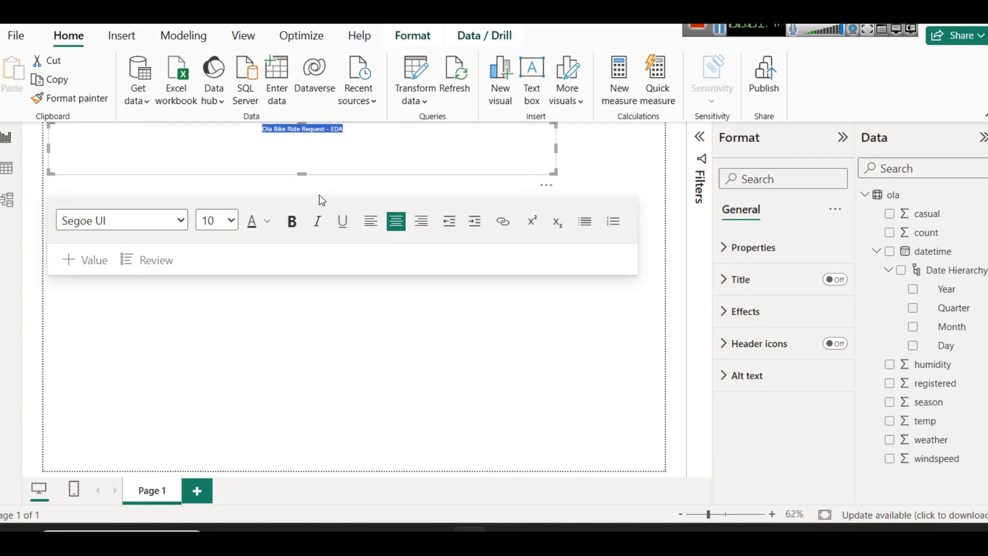
click(231, 222)
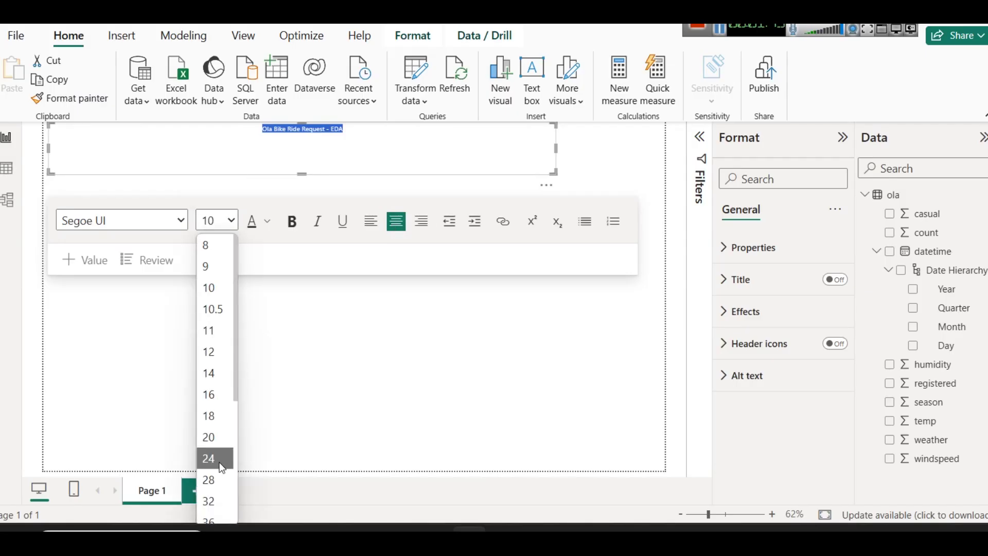
click(216, 501)
click(291, 221)
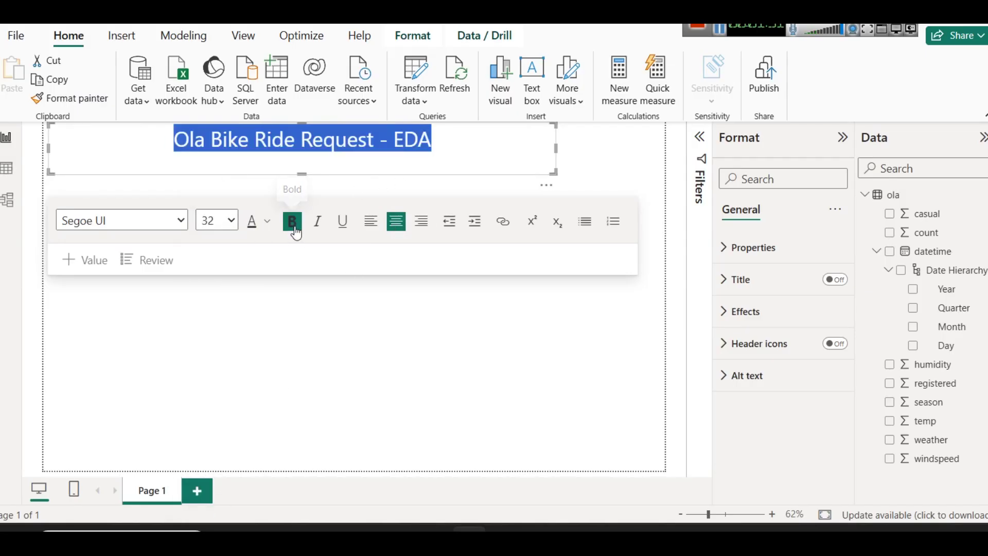
drag(308, 174, 308, 161)
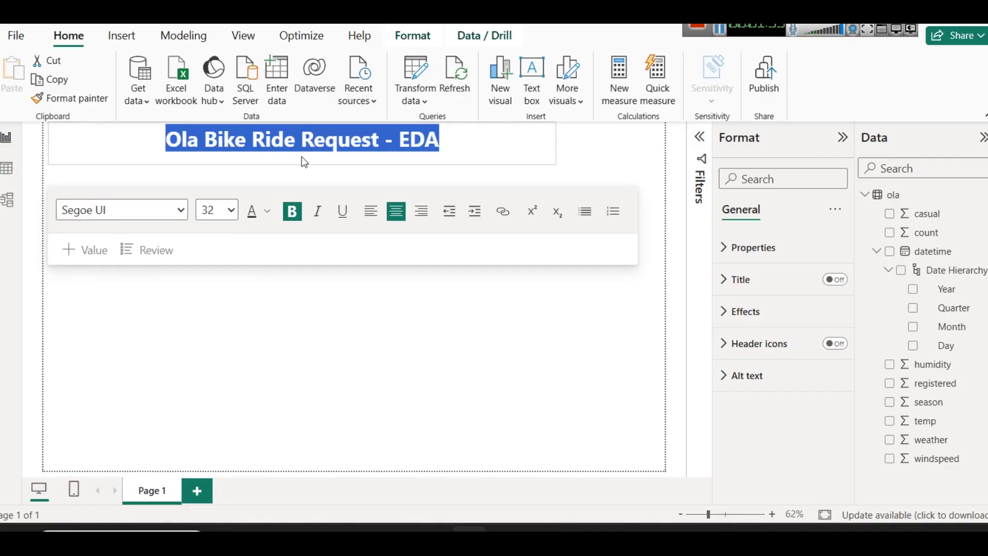
Set the title font to Cambria and trim the text box height a little further.
click(153, 212)
scroll(138, 335, up, 3)
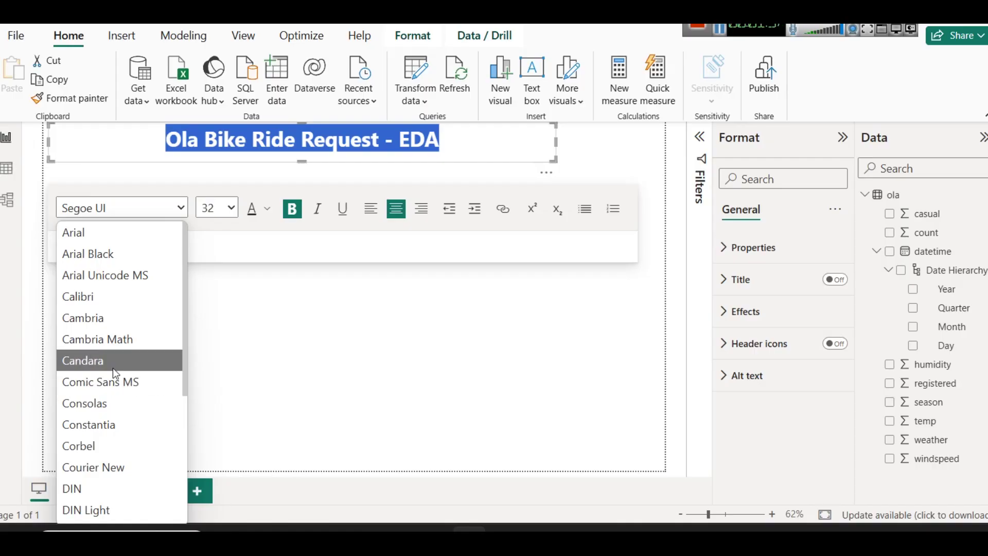
click(104, 323)
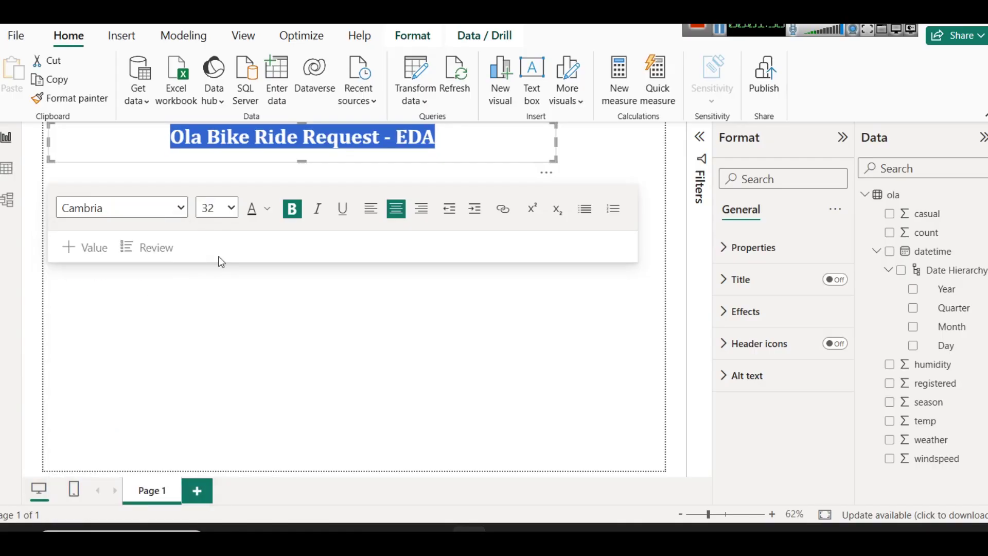
click(350, 162)
drag(304, 160, 304, 154)
Colour the whole title text in the dark blue theme shade.
click(392, 136)
key(ctrl+a)
click(266, 200)
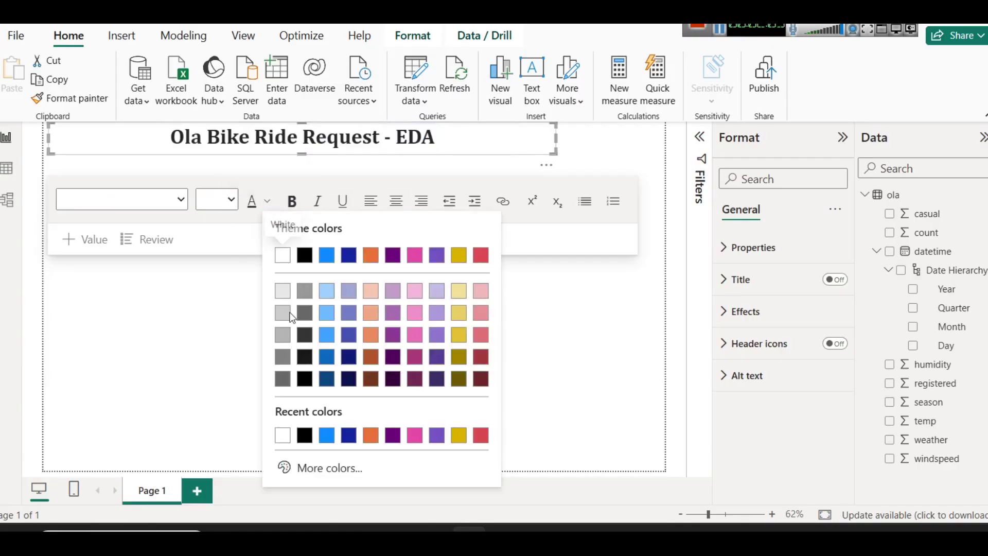
click(330, 384)
click(475, 139)
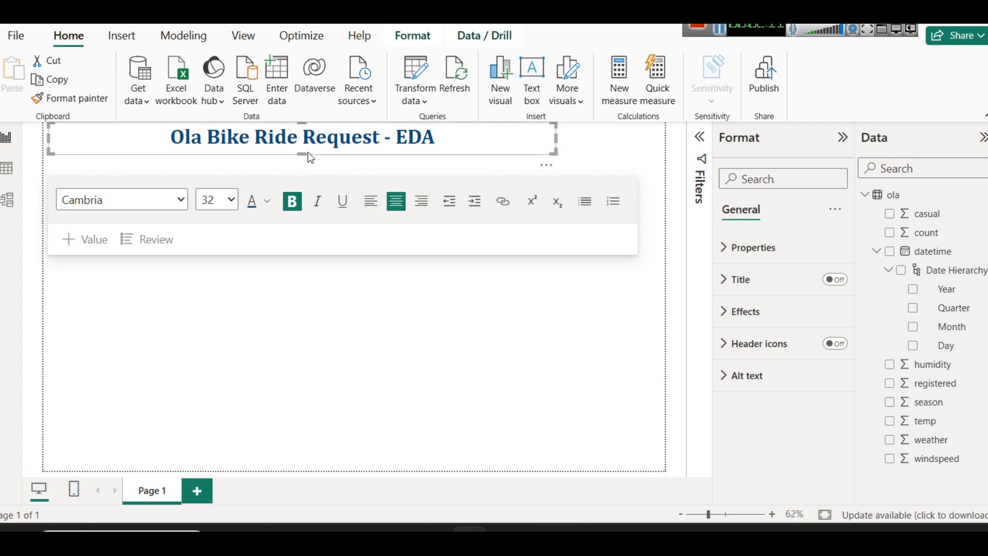
Make the title box slightly taller and recolour its text with the custom dark green #0F421E.
drag(308, 153, 307, 157)
triple_click(316, 138)
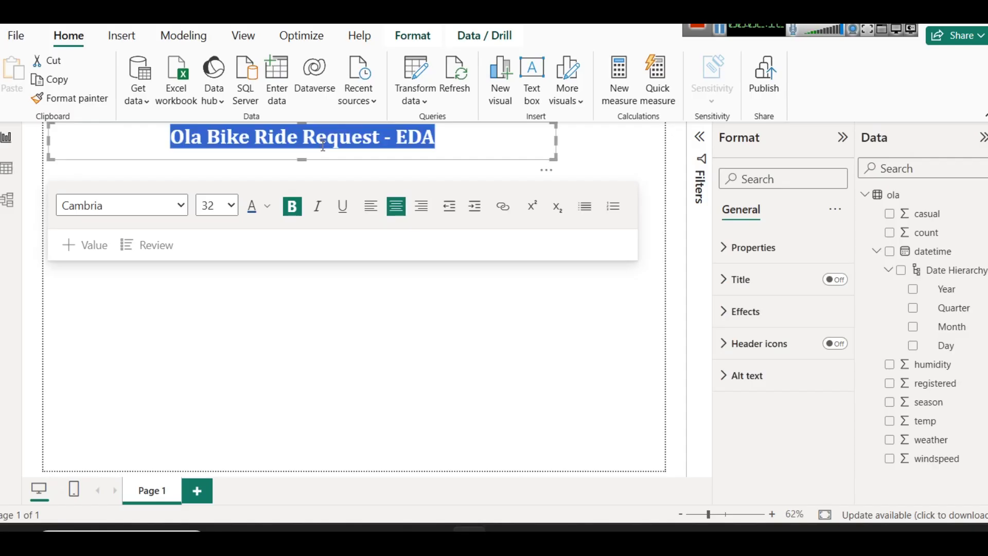
click(273, 208)
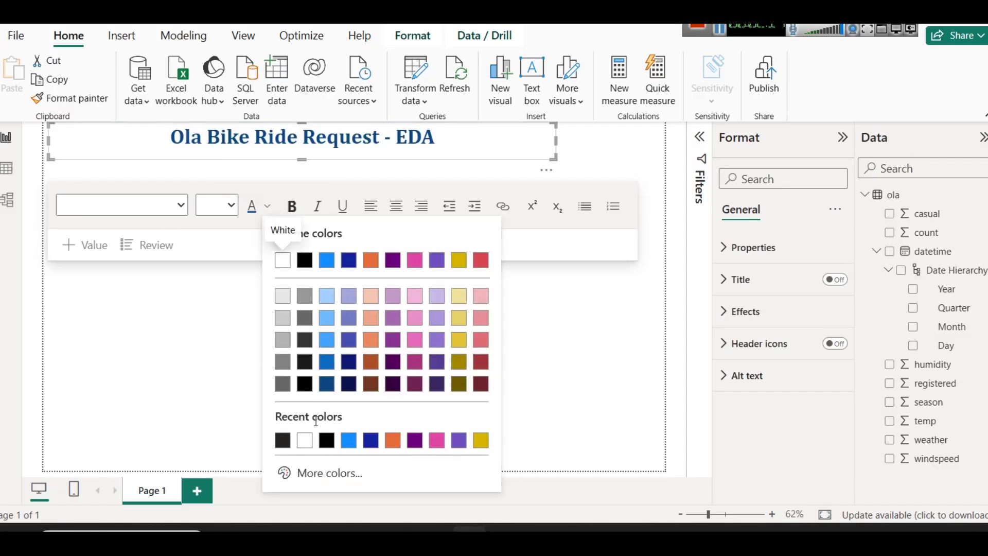
click(311, 472)
click(356, 421)
drag(353, 360, 435, 362)
click(334, 158)
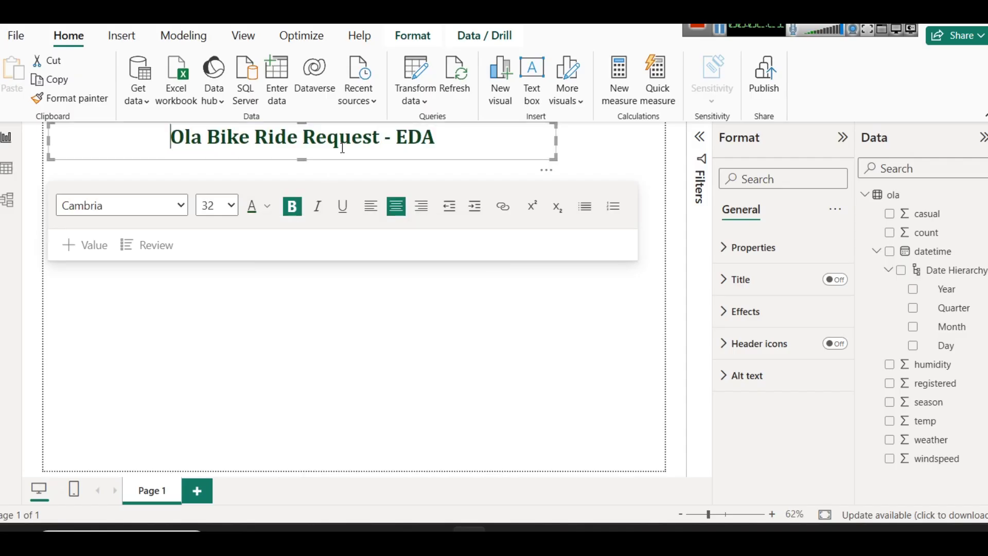
Lighten the title text's custom green to #155E2A.
click(330, 142)
triple_click(330, 143)
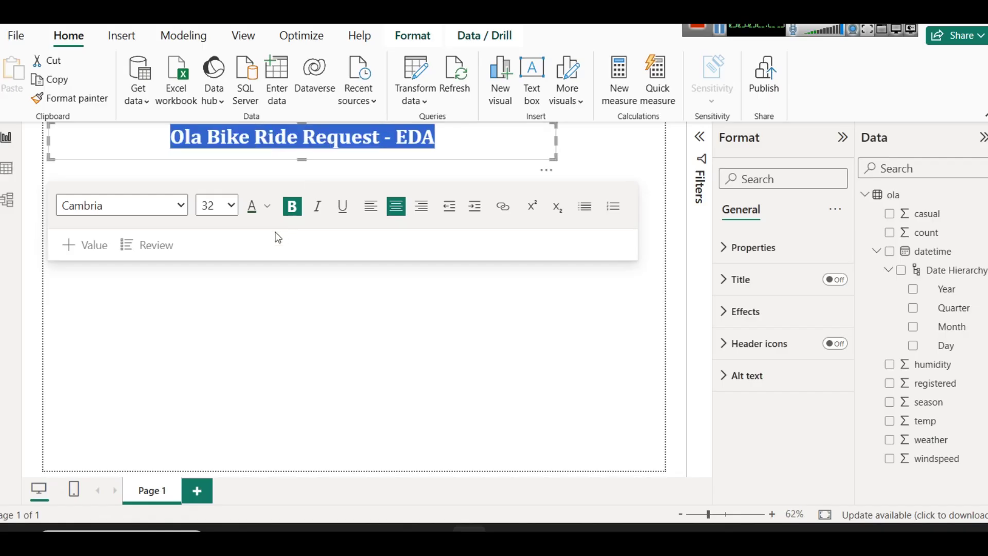
click(267, 207)
click(343, 472)
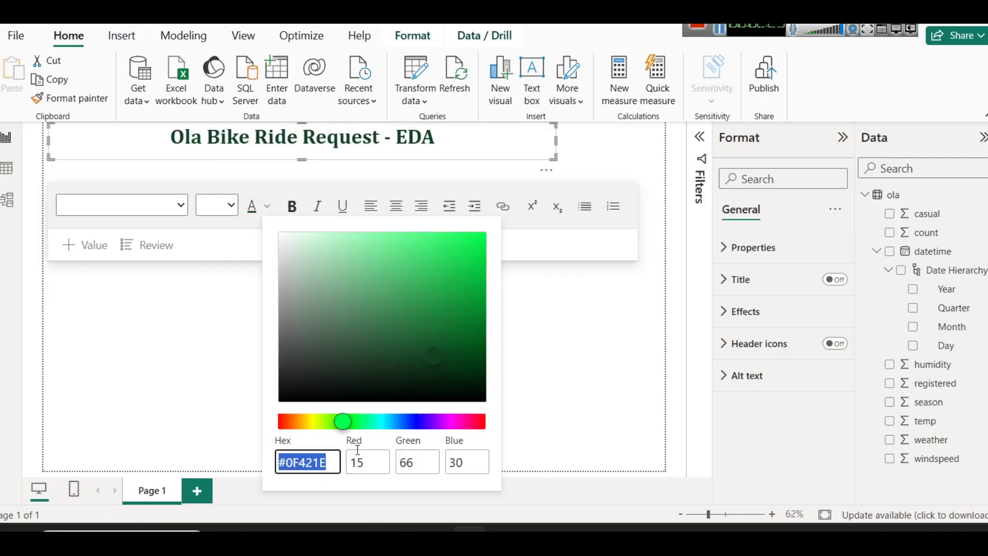
drag(437, 355, 436, 346)
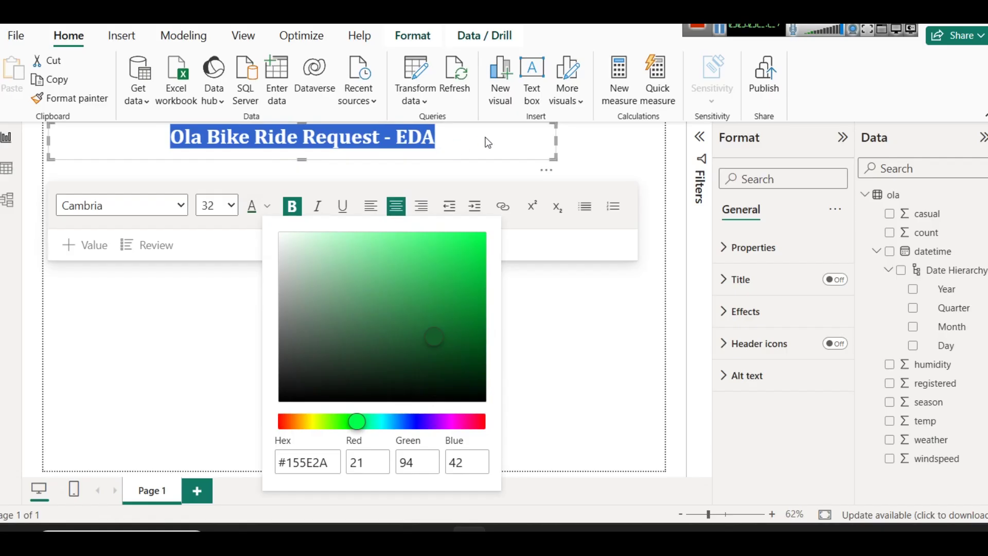
key(Escape)
Turn on the shadow and visual border effects for the title text box.
click(776, 330)
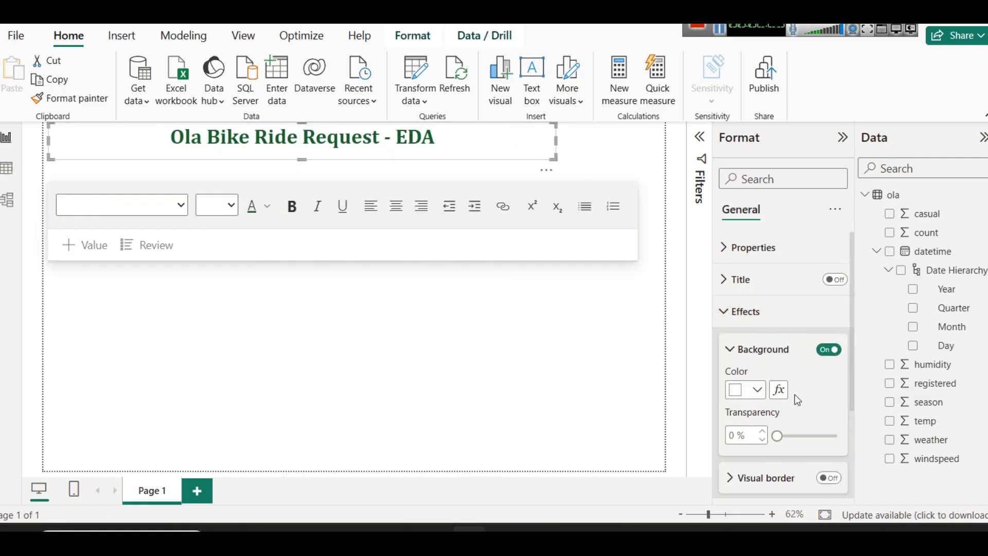
scroll(786, 369, down, 3)
click(828, 387)
click(828, 348)
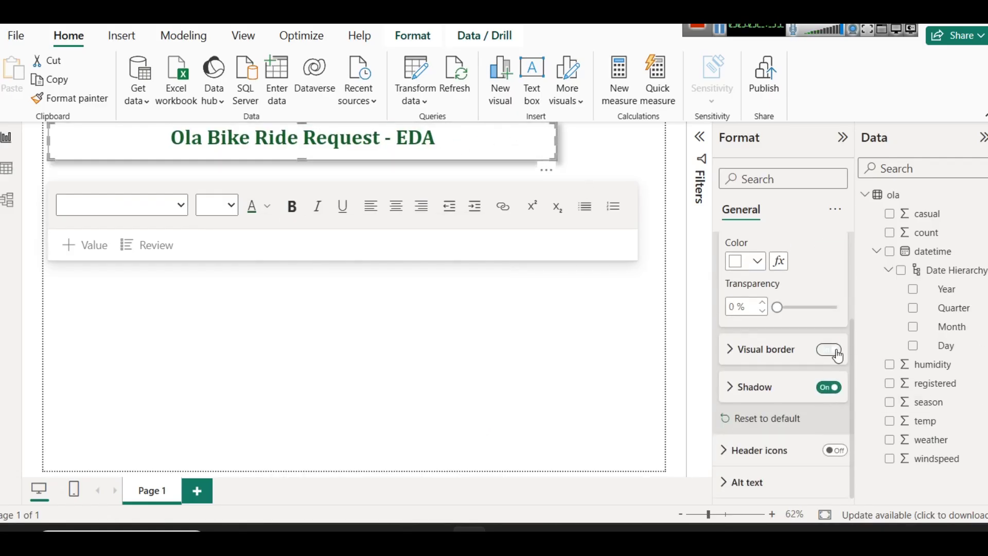
click(519, 277)
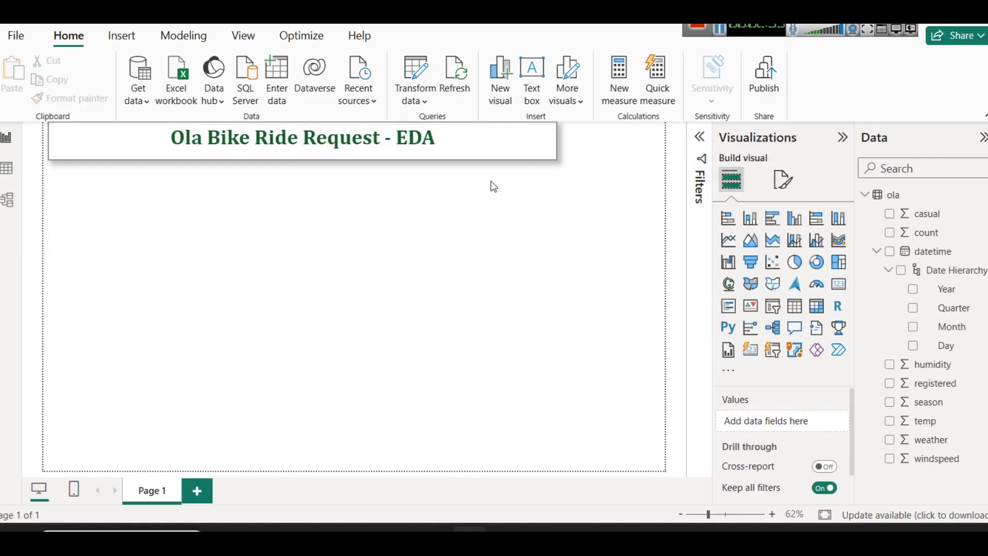
Nudge the title box slightly down, and shrink and move the bike image into the space beside the title.
click(472, 160)
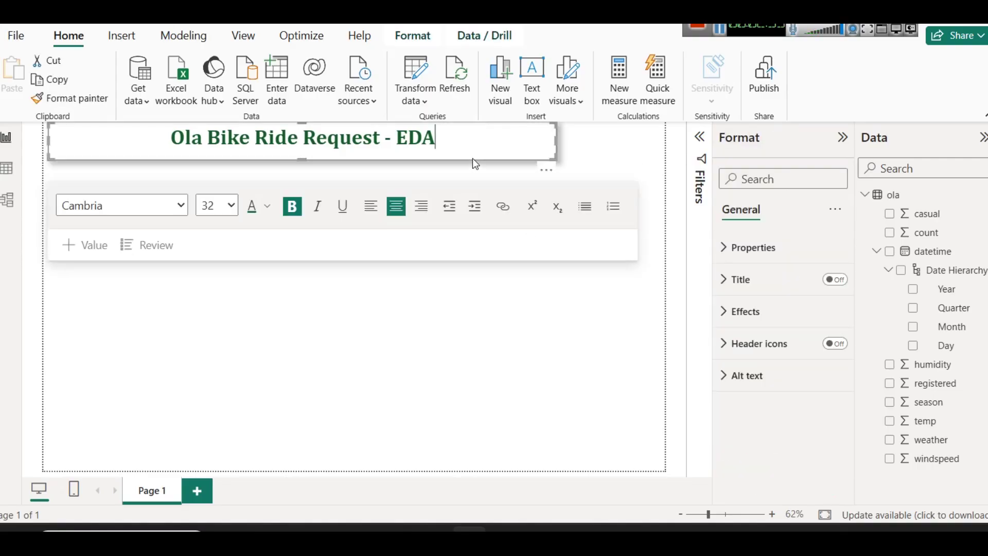
click(483, 160)
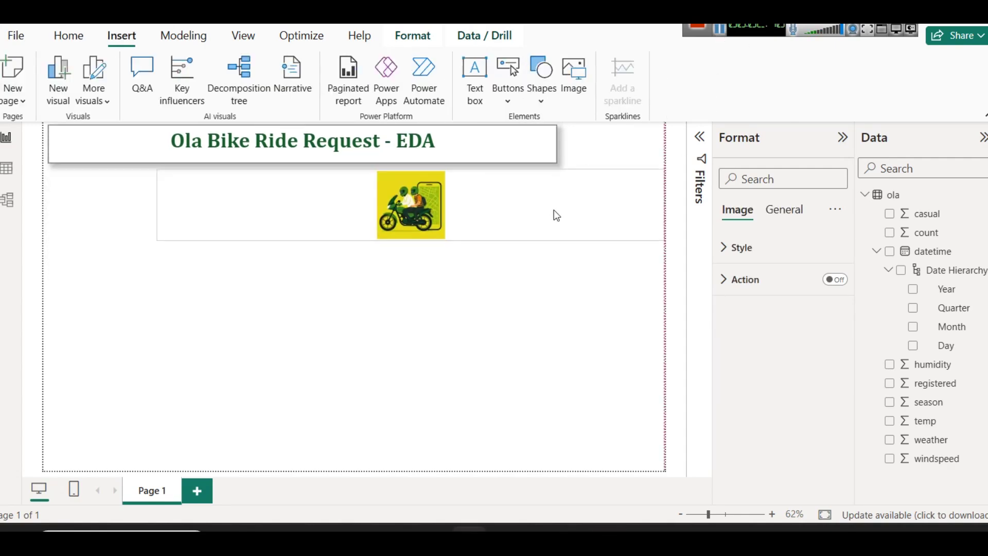
drag(555, 215, 624, 187)
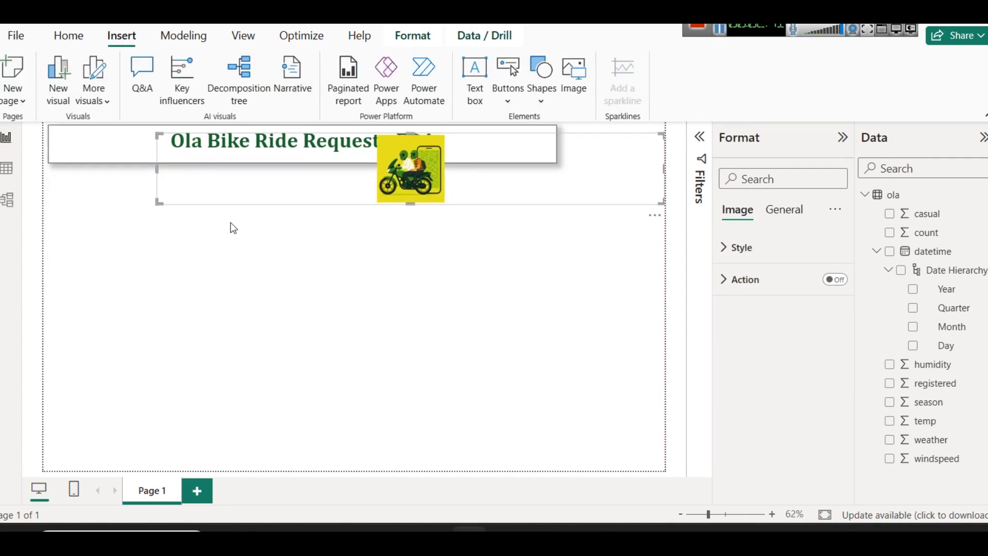
drag(156, 217, 46, 222)
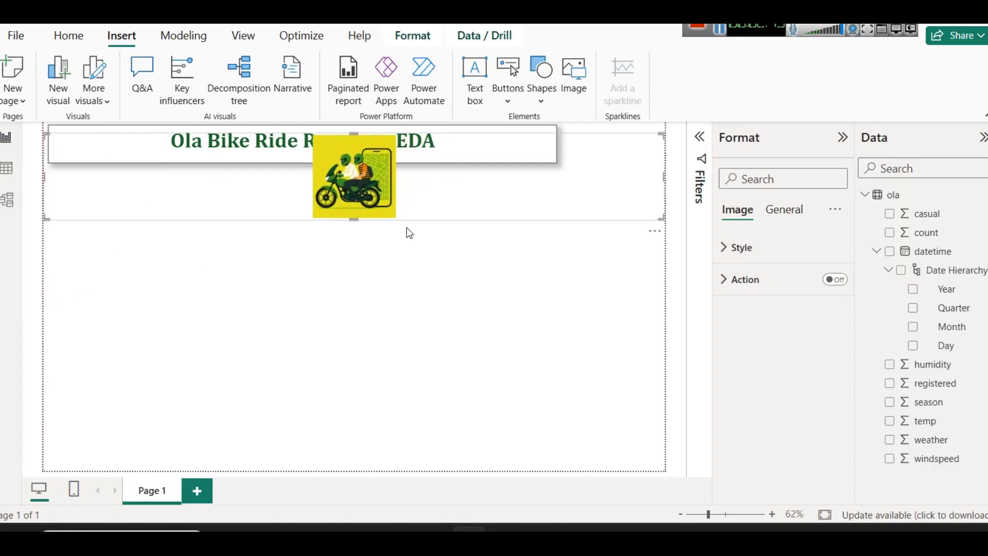
drag(406, 228, 507, 134)
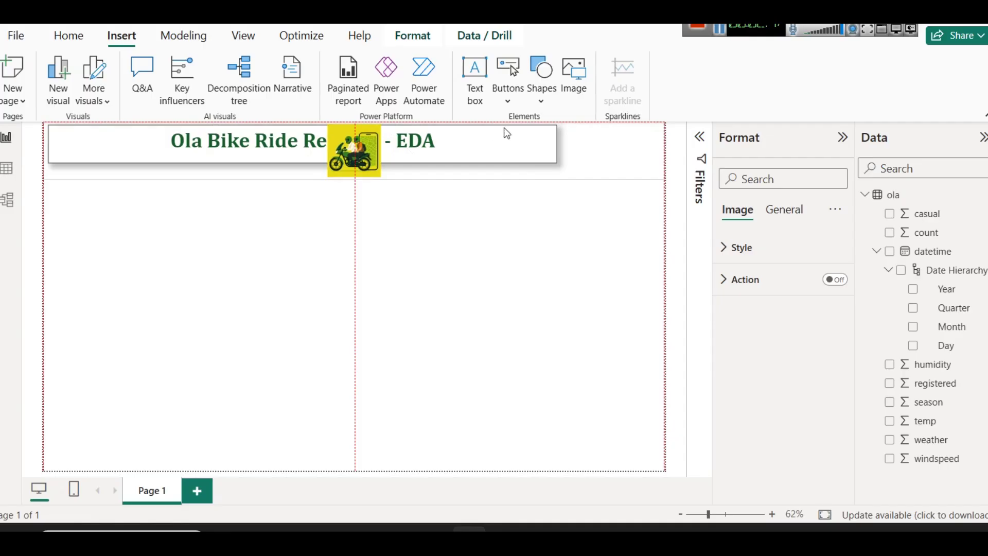
drag(46, 152, 566, 149)
drag(615, 170, 616, 165)
click(614, 235)
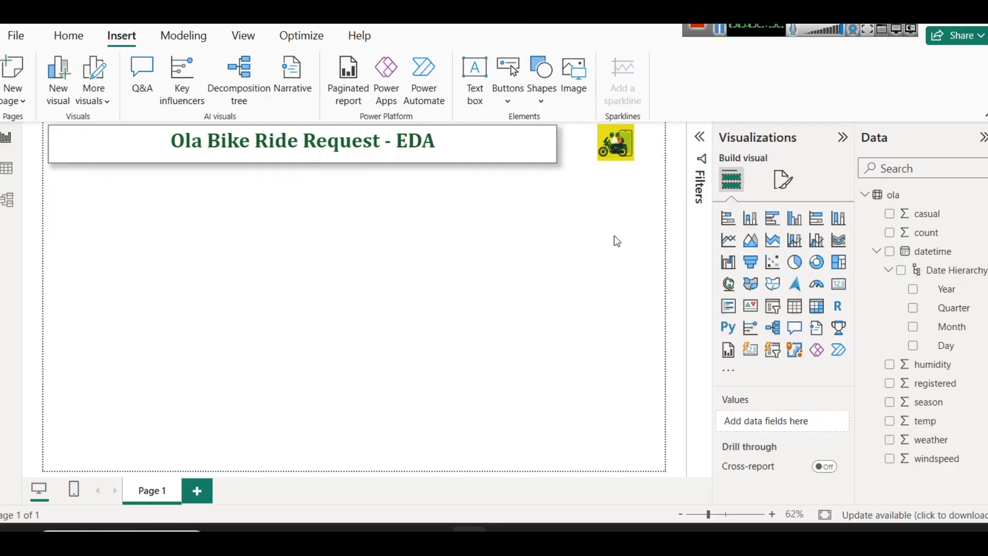
Copy the title box's shadow and border formatting onto the bike image with Format Painter.
click(603, 150)
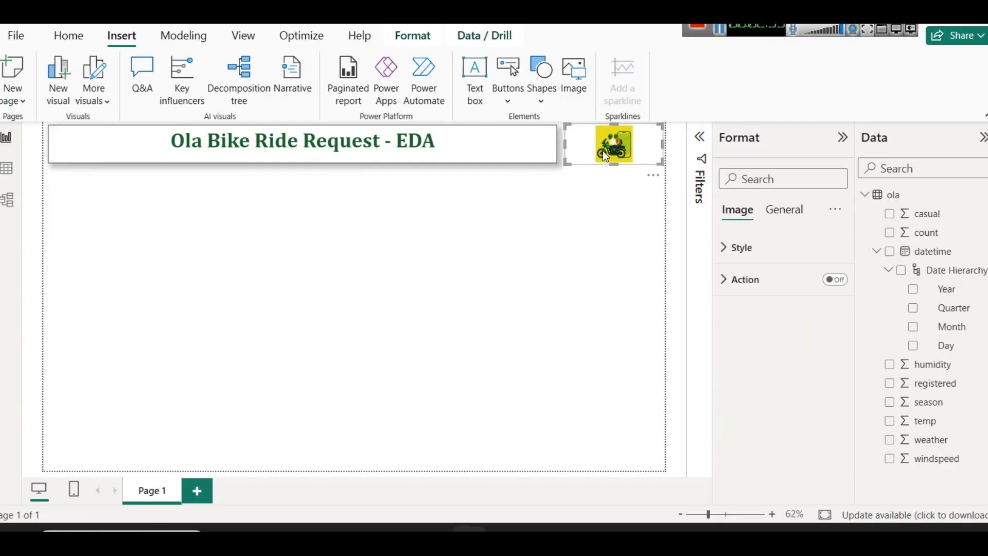
click(483, 159)
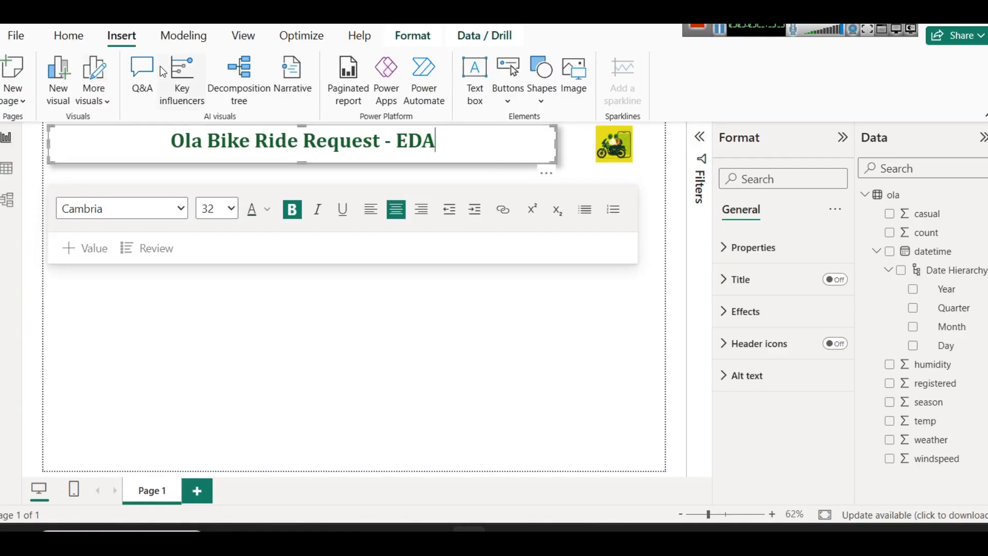
click(70, 41)
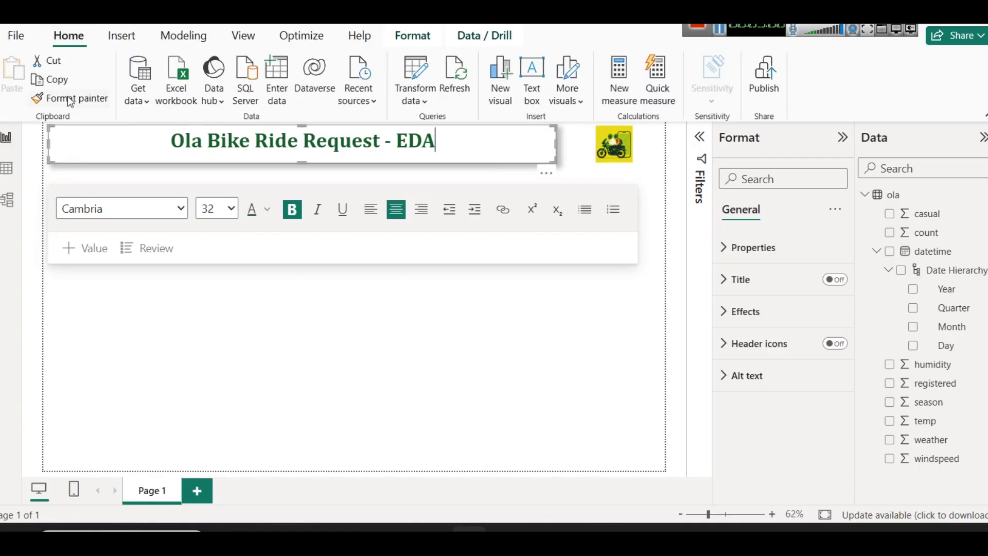
click(572, 138)
click(619, 325)
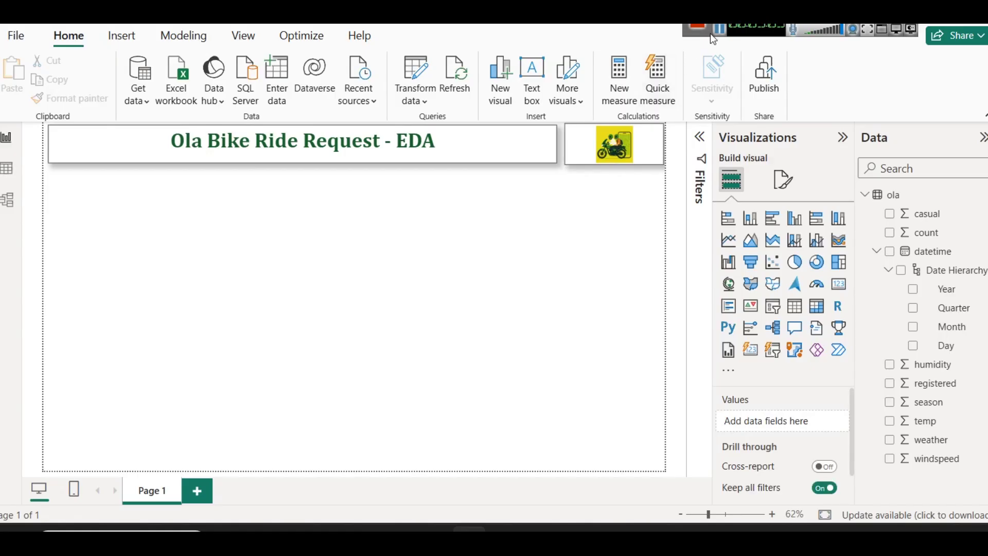
Adjust the bike image box's position and height to line up with the title box.
click(607, 150)
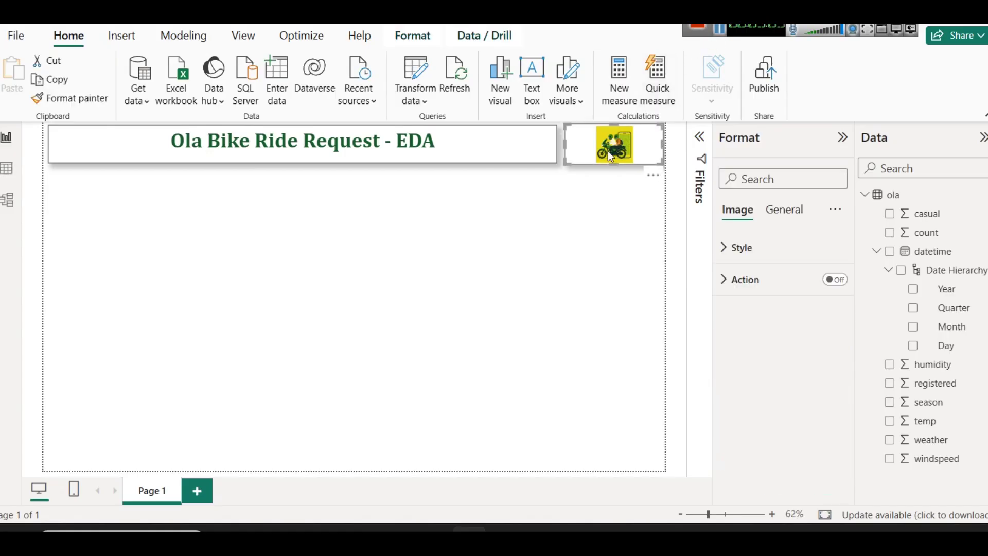
click(623, 245)
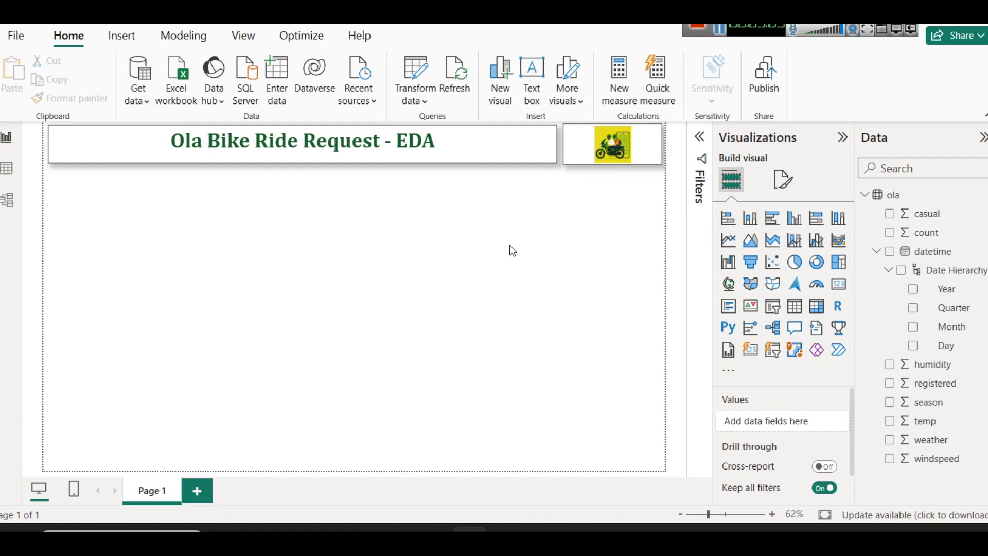
click(628, 144)
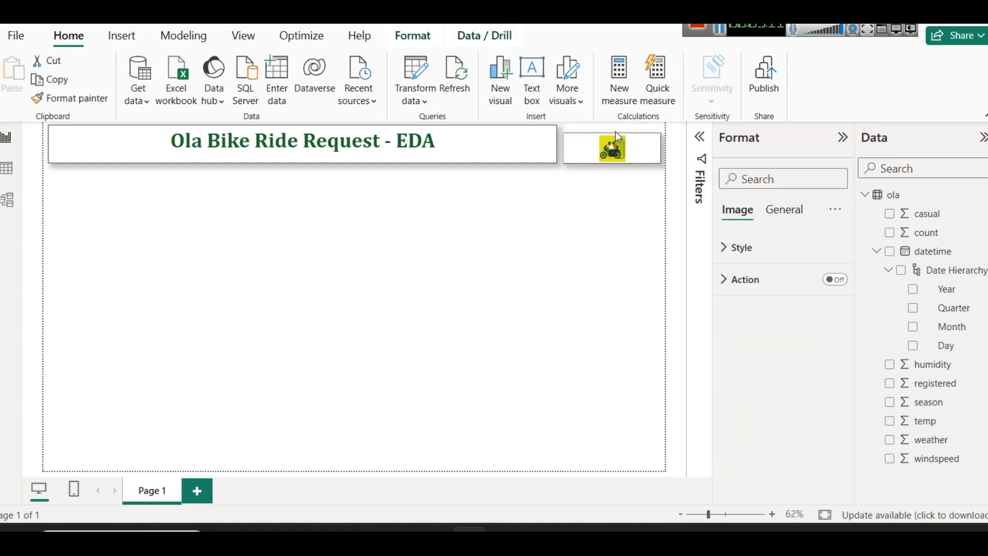
click(587, 253)
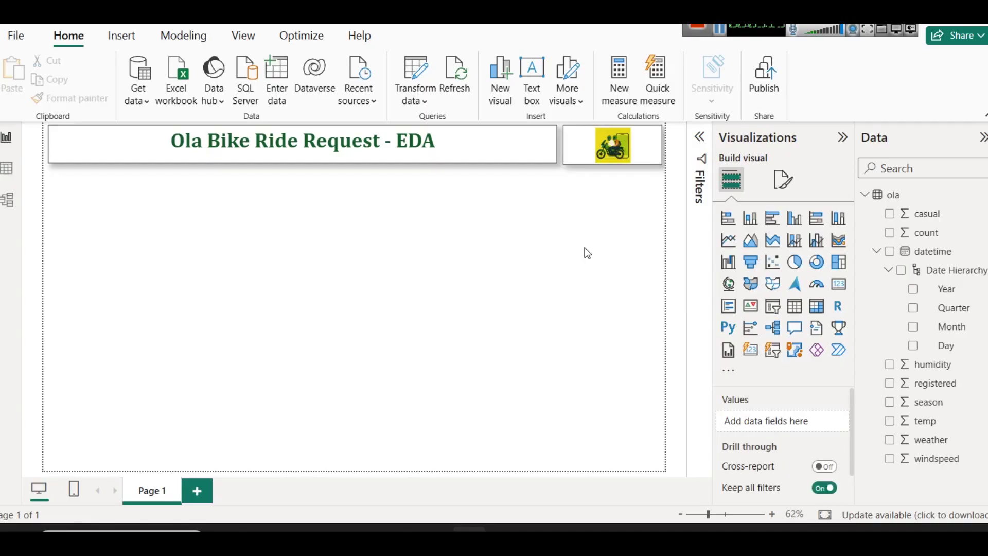
Open the ola table's data and inspect the distinct values of the season column.
click(4, 170)
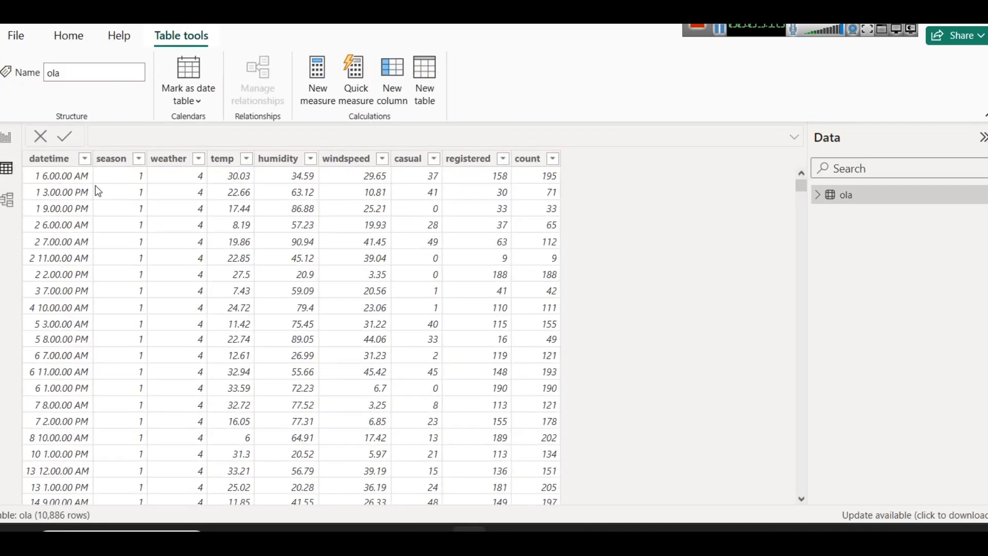
click(109, 159)
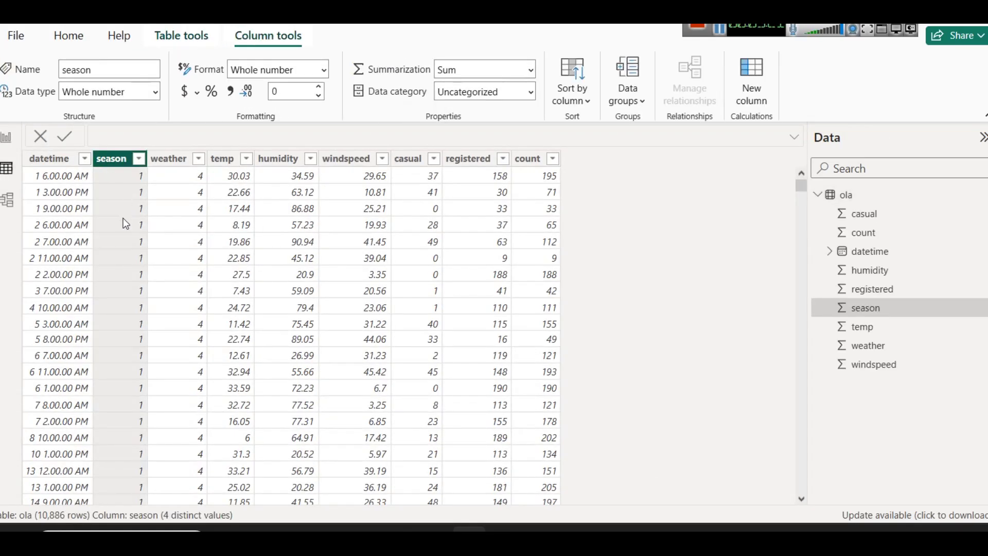
click(139, 158)
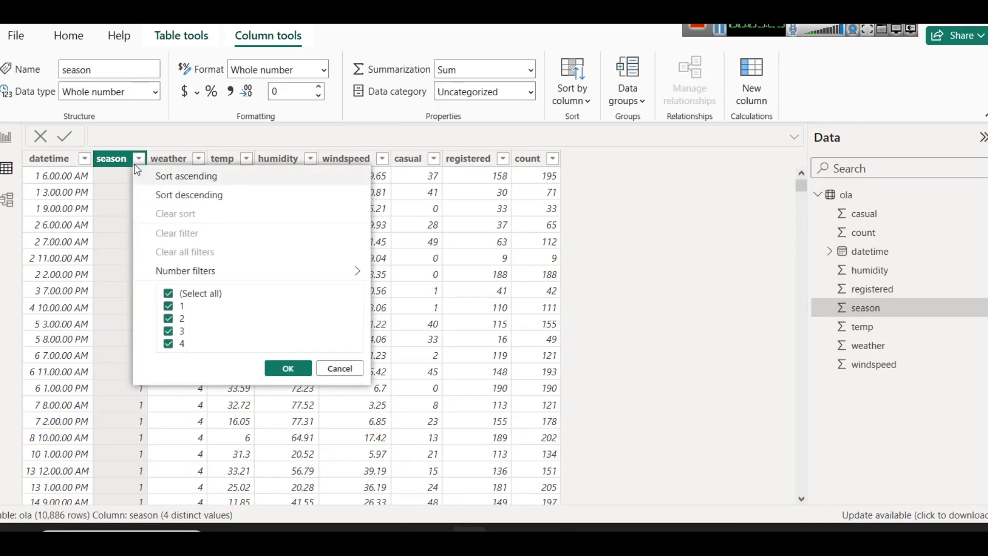
click(337, 368)
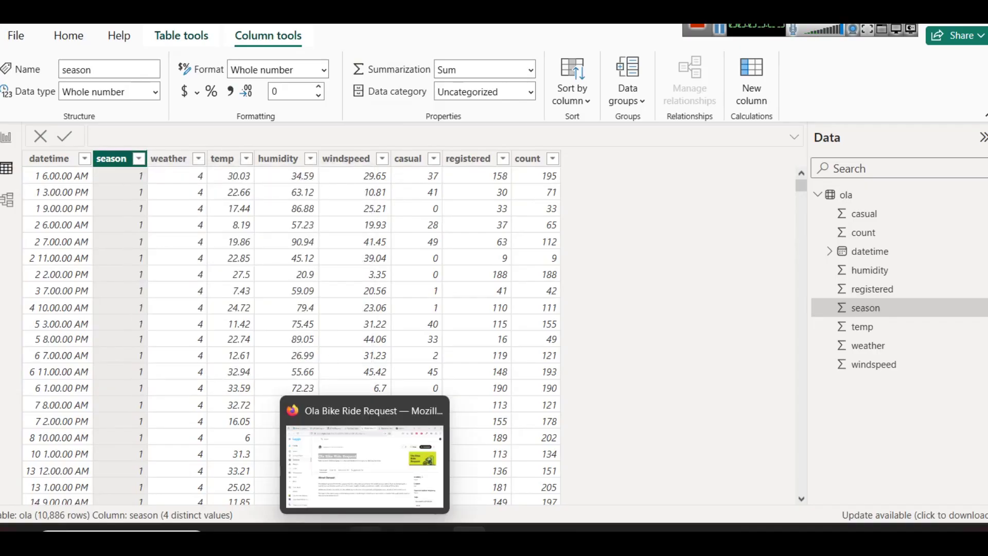
Switch to the Kaggle dataset page in Firefox and copy the season code legend from the season column's description.
click(359, 514)
scroll(354, 330, down, 7)
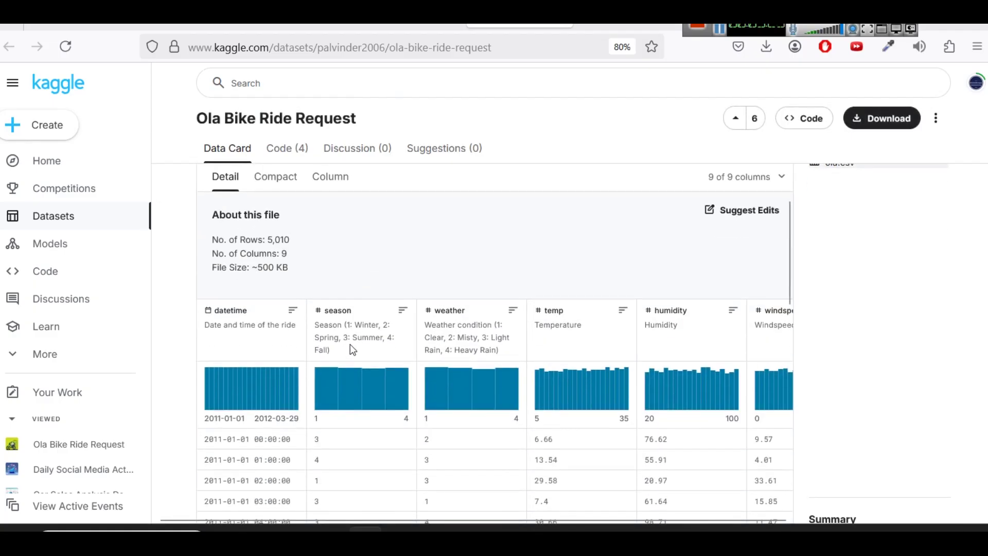
drag(344, 325, 354, 350)
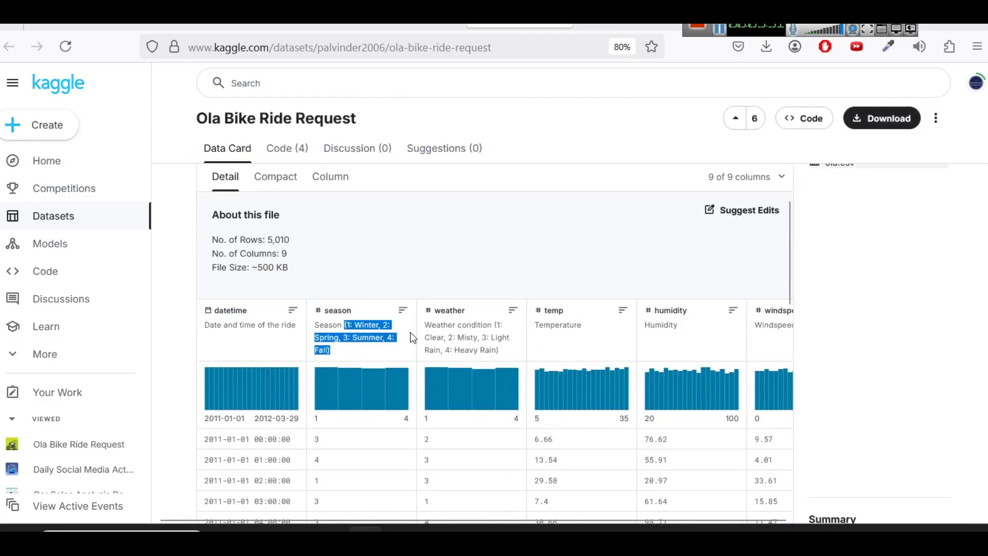
mouse_move(477, 403)
Open Notepad, paste the legend "(1: Winter, 2: Spring, 3: Summer, 4: Fall)" and make the window taller.
key(alt+Tab)
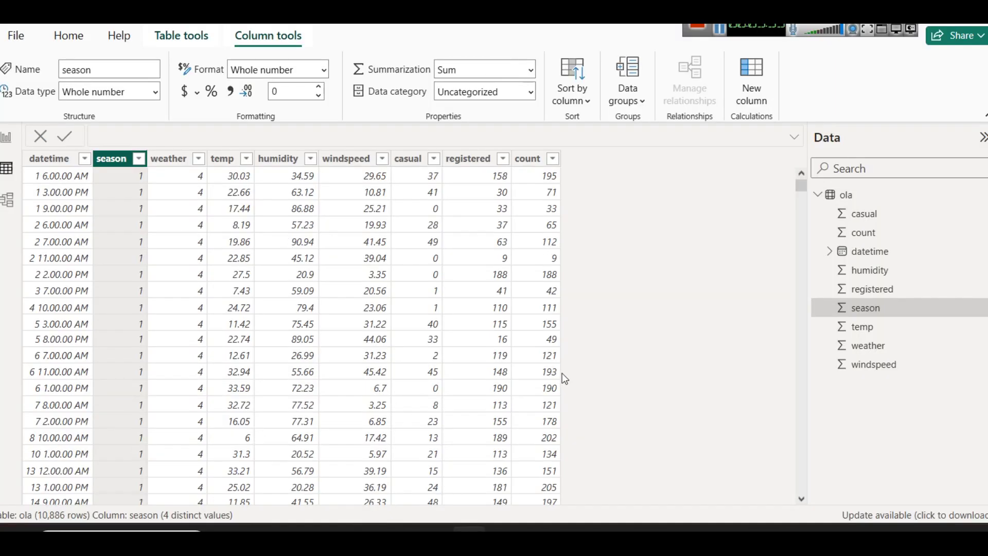
key(super+r)
text(n)
key(Down)
key(Return)
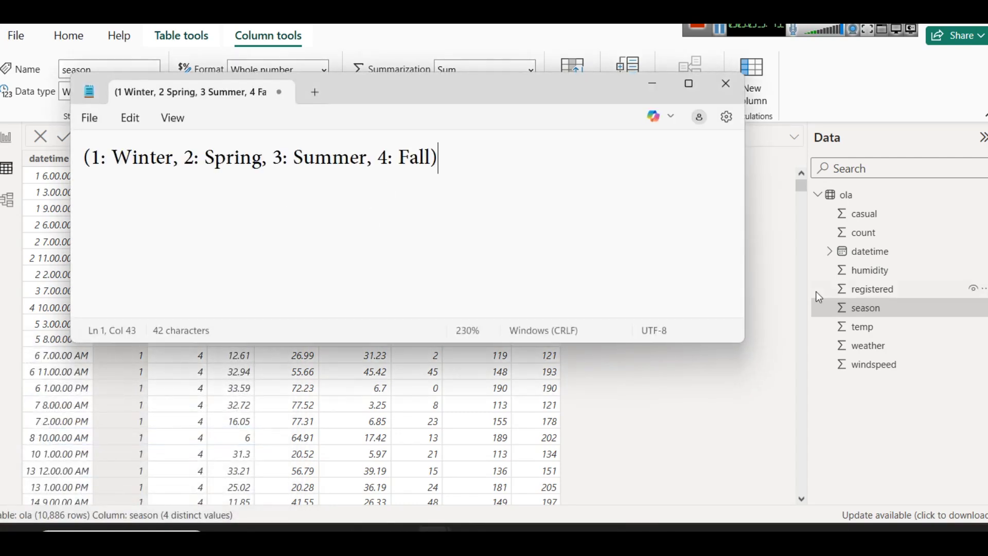
drag(629, 342, 645, 442)
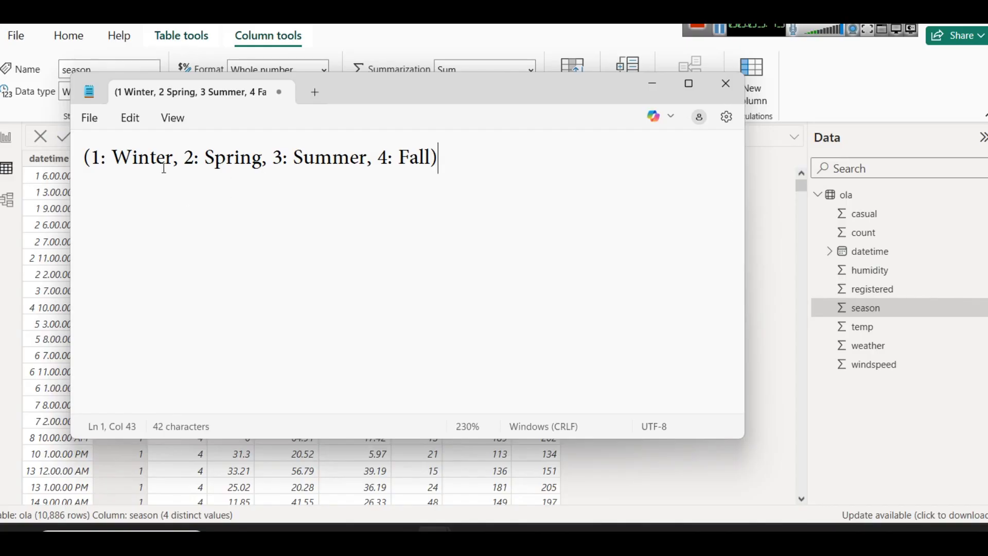
click(719, 29)
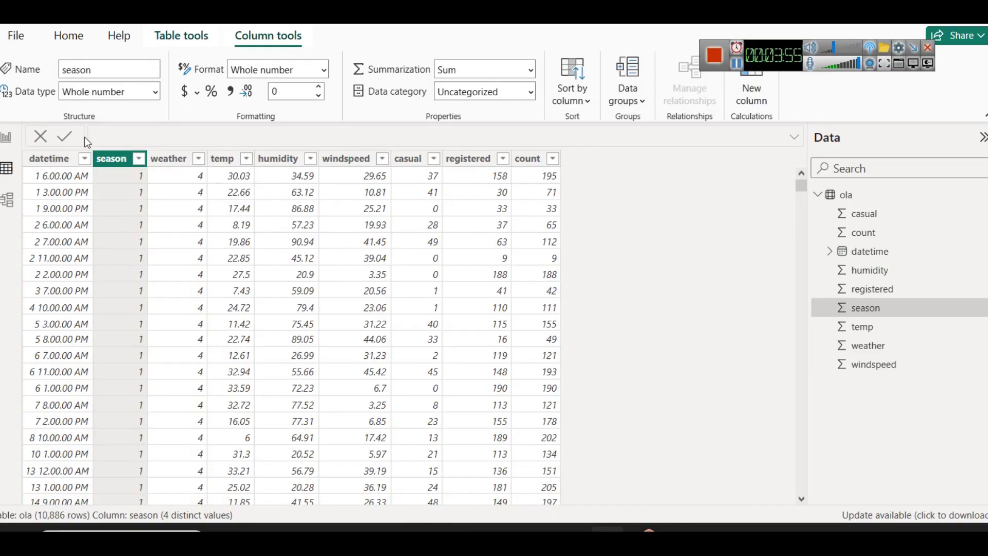
From the report page, add a calculated column with a SeasonName SWITCH(TRUE()) formula mapping 1-4 to Winter, Spring, Summer, Fall, else "Unknown".
click(10, 139)
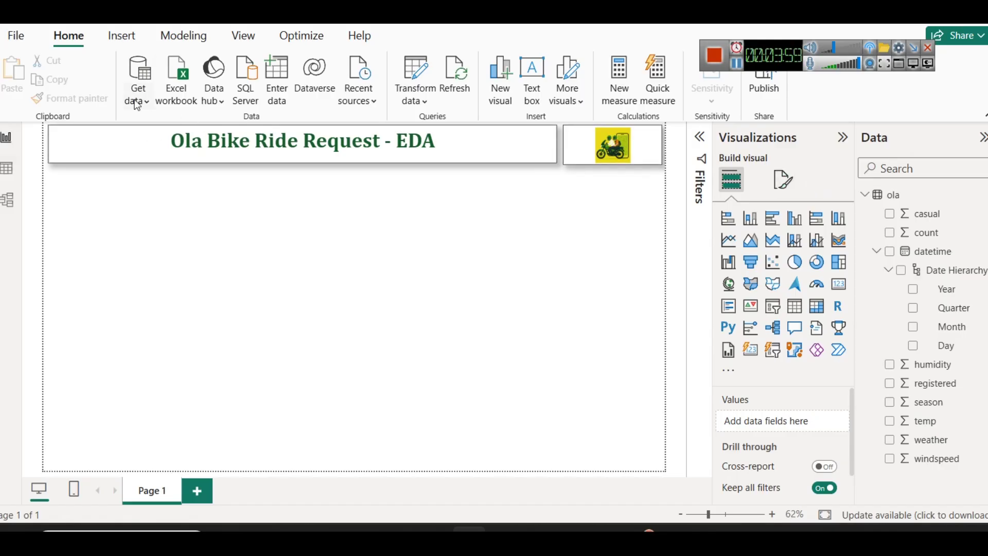
click(177, 32)
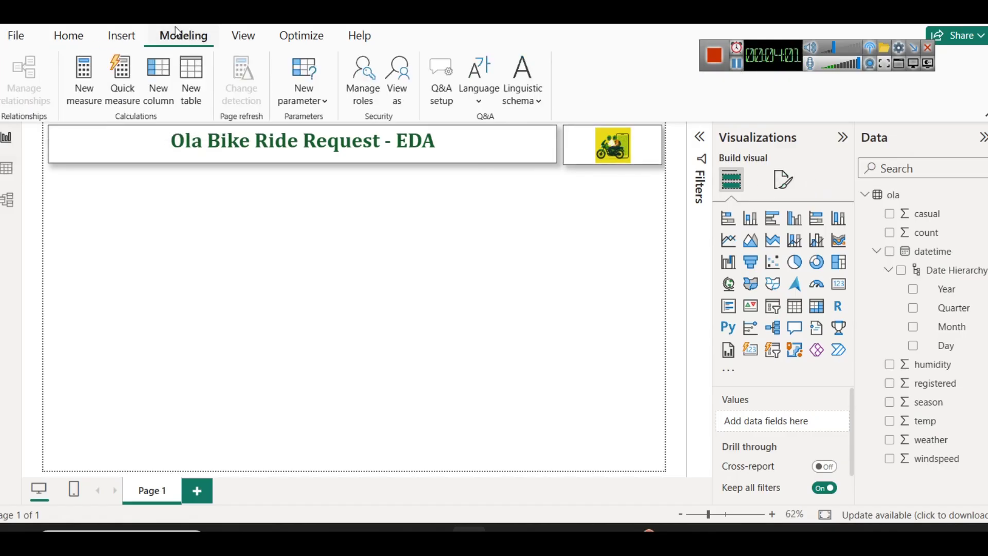
click(159, 90)
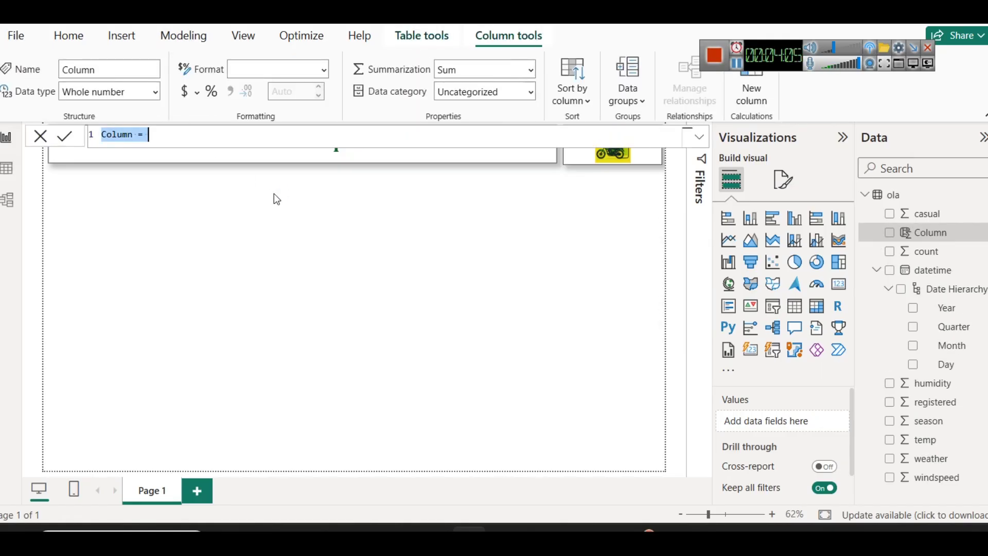
text(SeasonName = SWITCH(     TRUE(),     TableName[Season] = 1, "Winter",     TableName[Season] = 2, "Spring",     TableName[Season] = 3, "Summer",     TableName[Season] = 4, "Fall",     "Unknown" ))
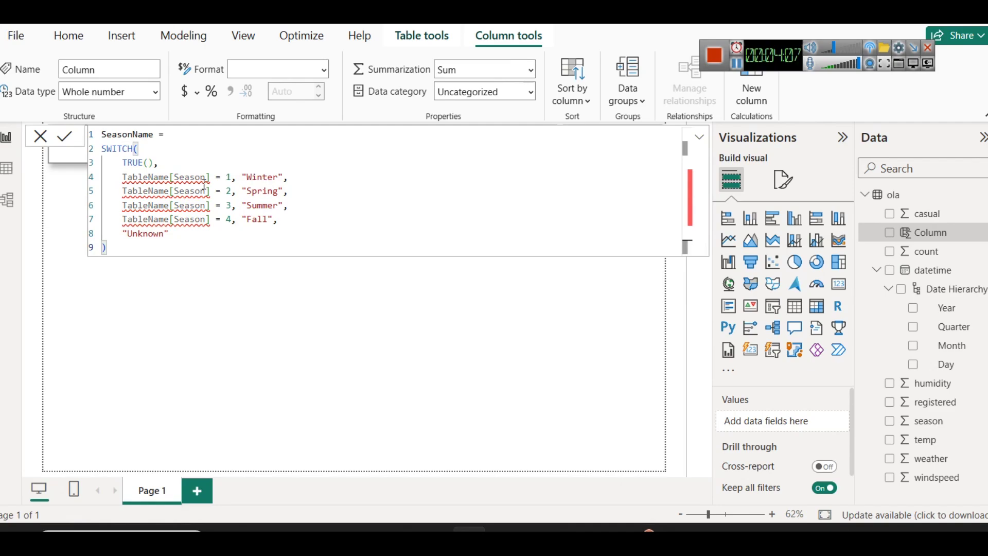
double_click(138, 134)
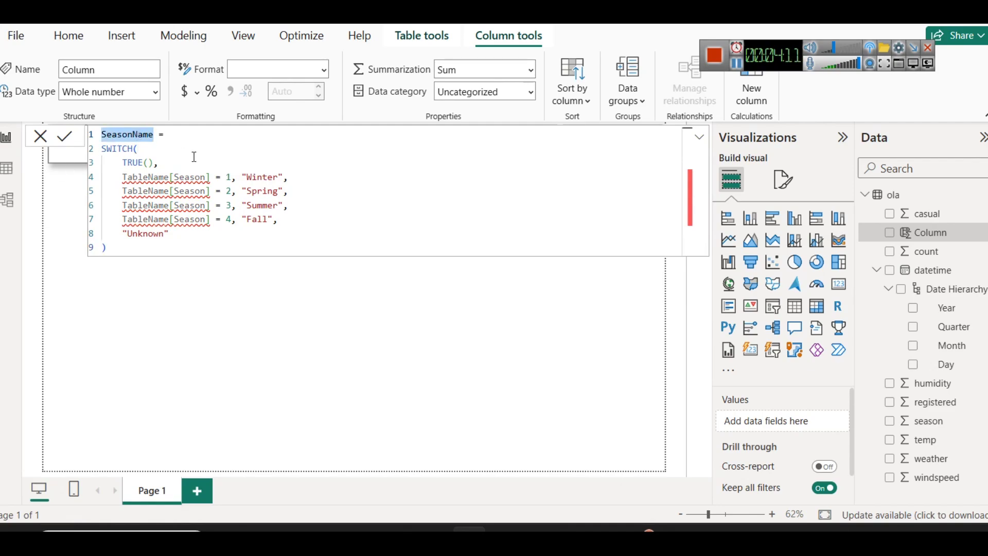
drag(103, 149, 160, 155)
click(152, 144)
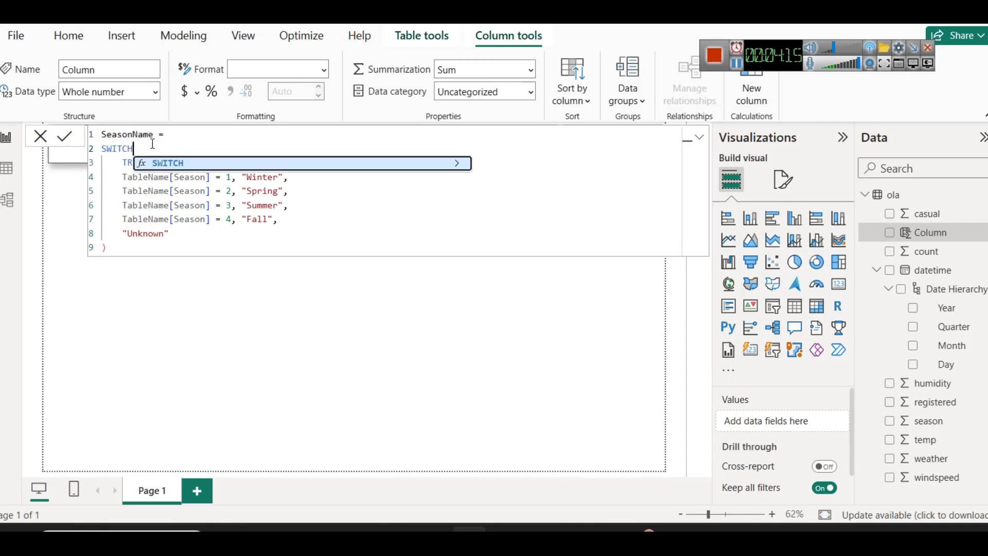
double_click(140, 164)
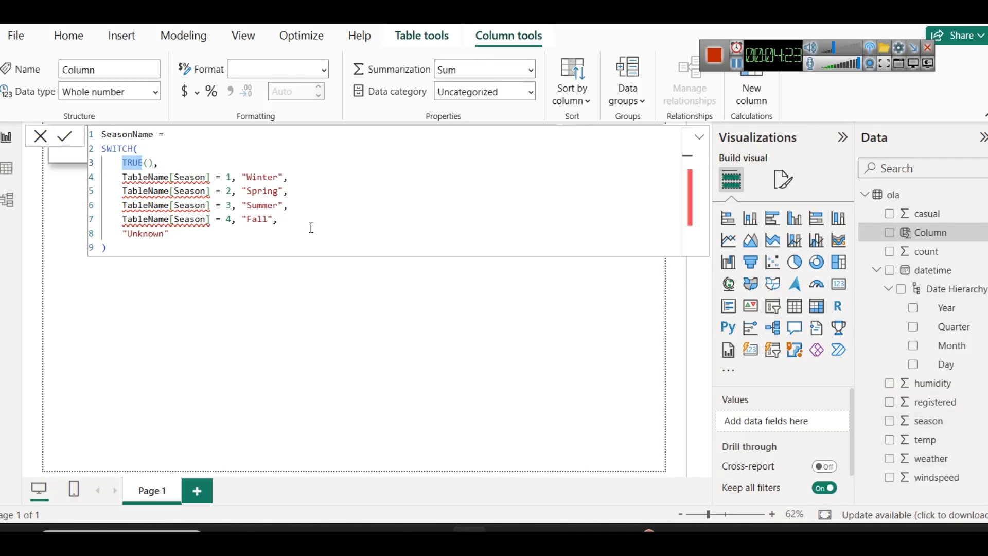
Change the column reference in the formula's Winter condition to ola[season].
click(174, 177)
key(Delete)
text(s)
key(Left)
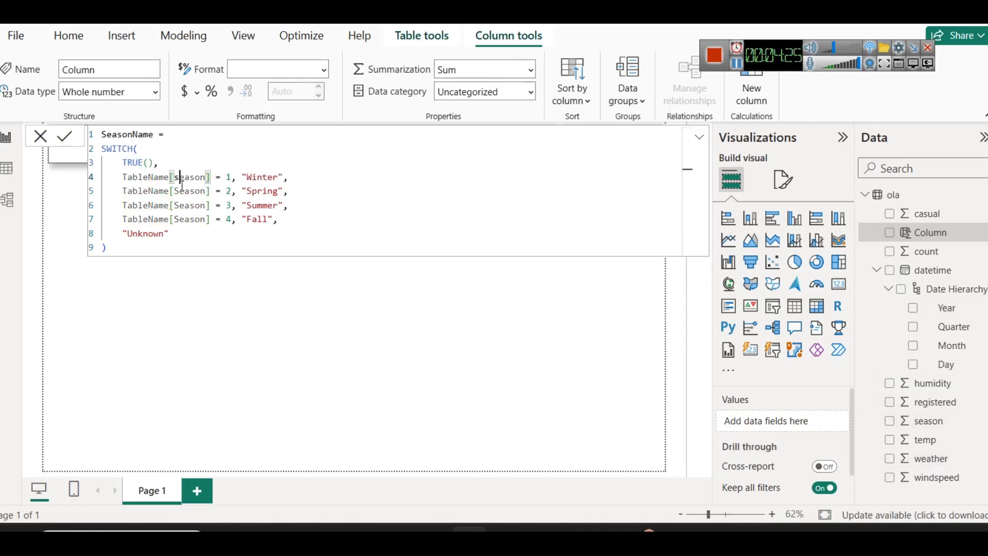
key(Left)
key(ctrl+shift+Left)
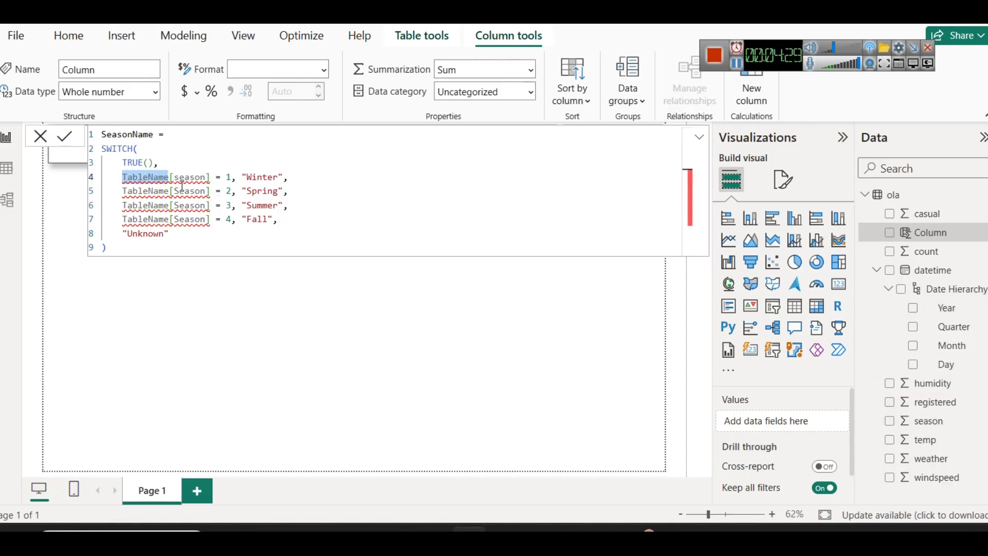
text(ola)
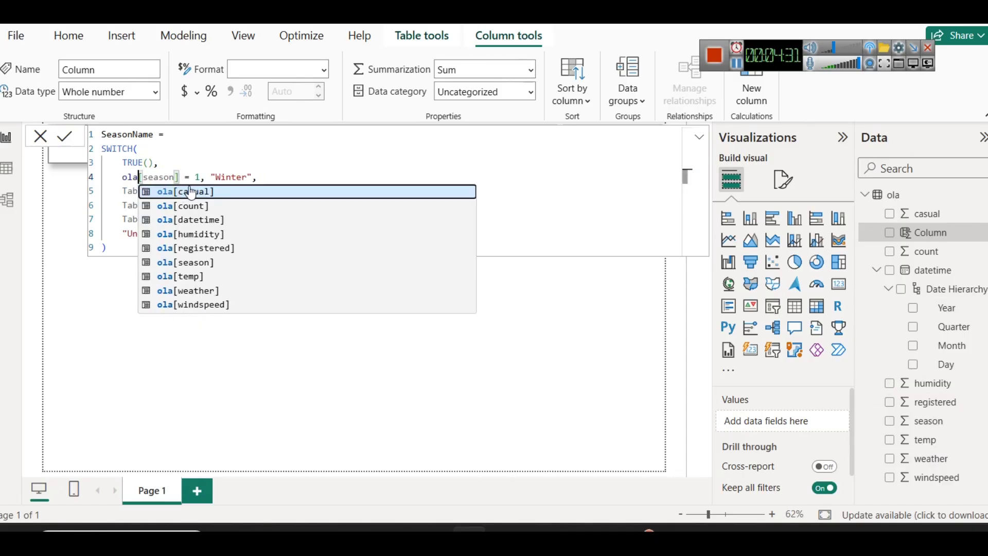
Replace the TableName[Season] references in the Spring, Summer and Fall conditions with ola[season], commit the SeasonName column and recheck its formula.
drag(116, 181, 180, 176)
key(ctrl+c)
drag(123, 193, 212, 190)
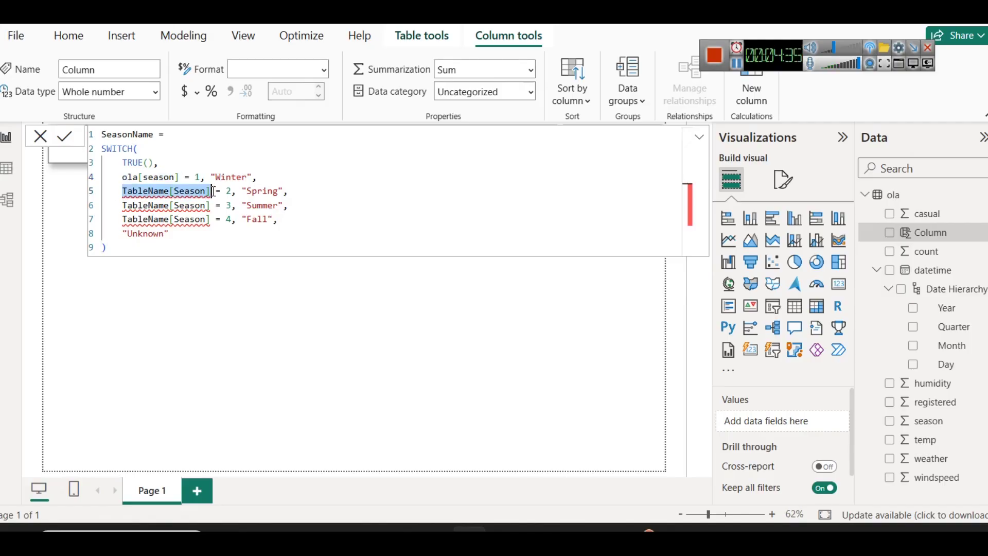
key(ctrl+v)
drag(123, 206, 211, 205)
key(ctrl+v)
drag(123, 219, 216, 218)
key(ctrl+v)
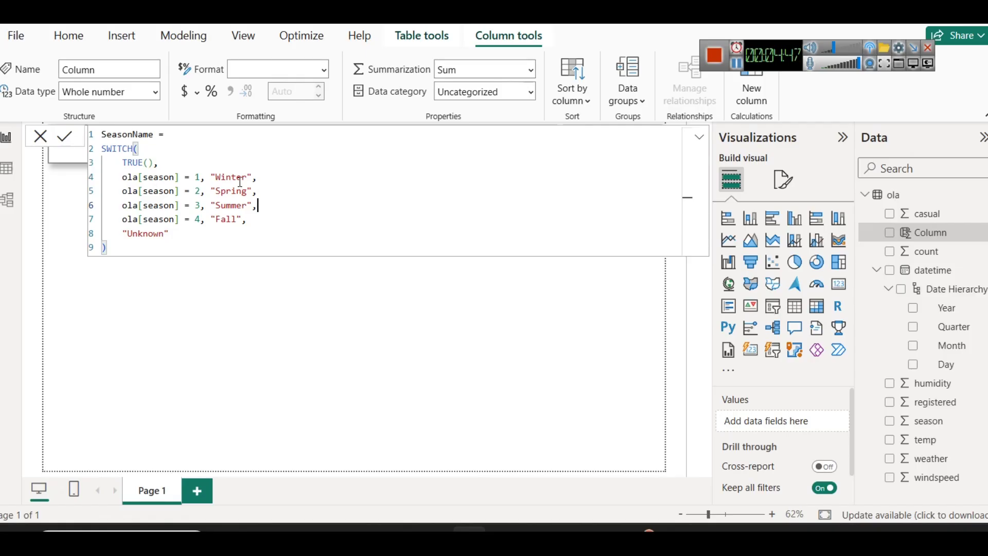
click(64, 136)
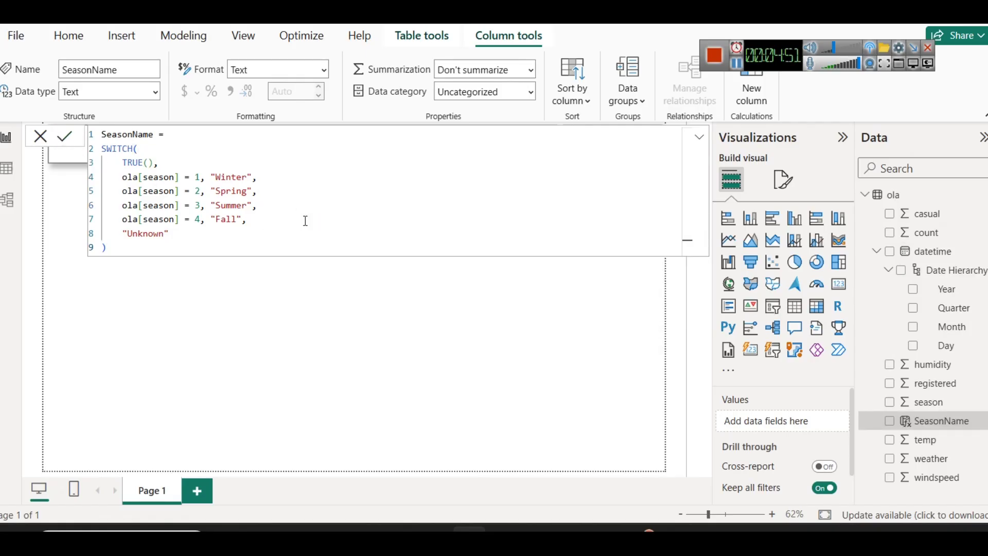
click(489, 378)
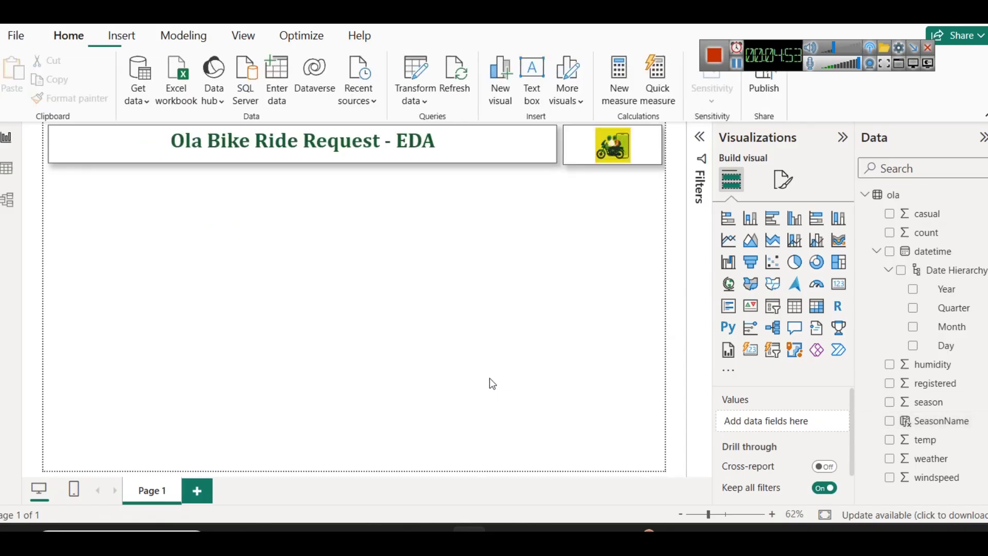
click(958, 422)
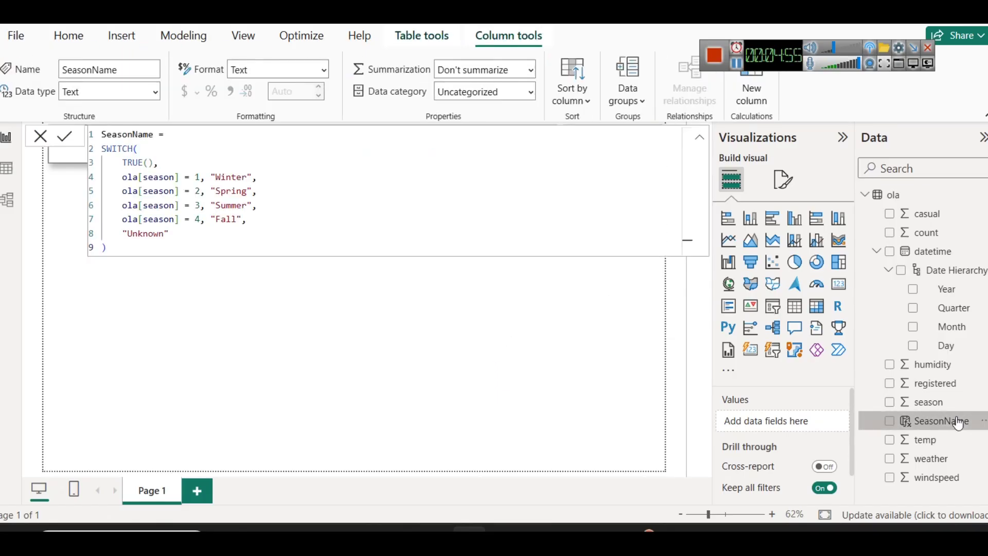
click(452, 337)
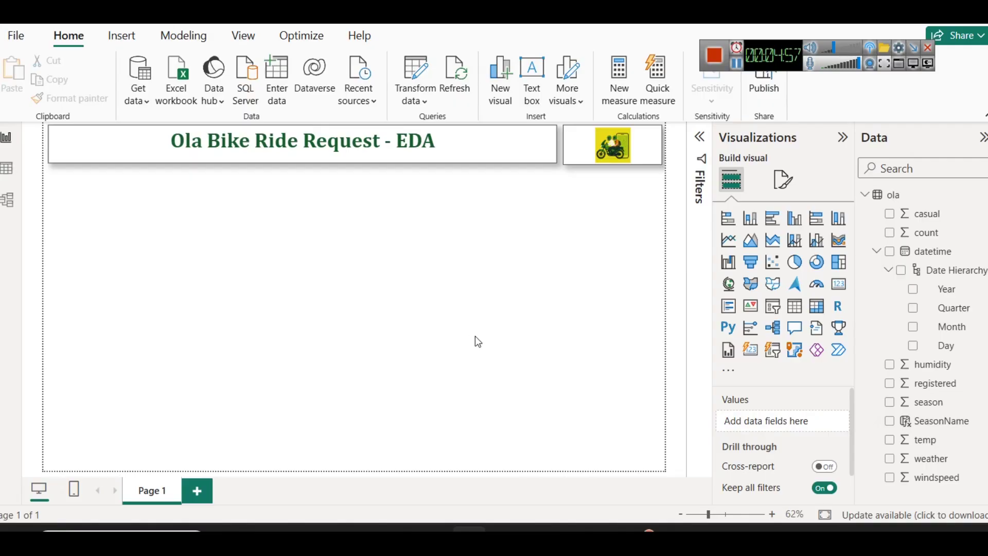
Add a donut chart with SeasonName as legend and registered as values, and make it taller.
click(814, 263)
drag(235, 260, 303, 305)
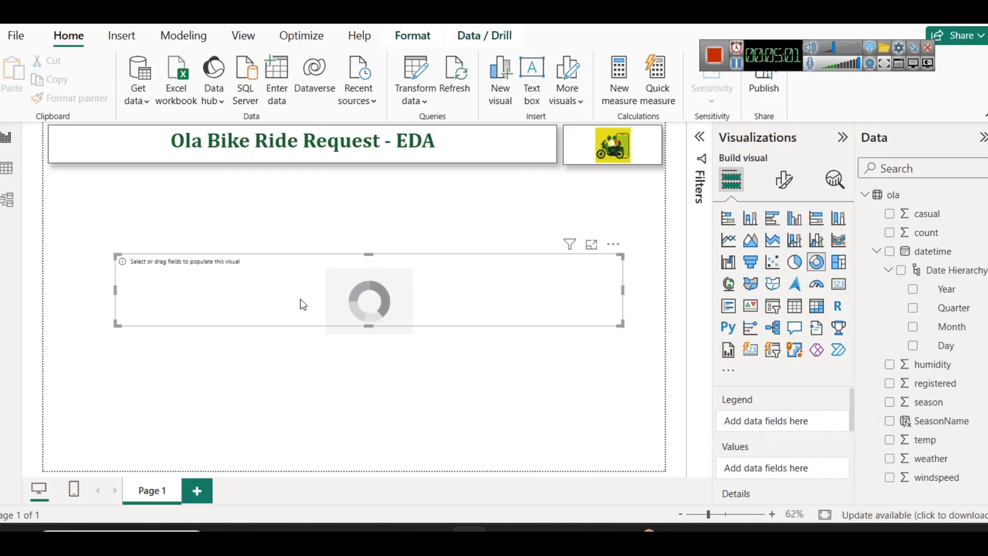
drag(369, 325, 369, 421)
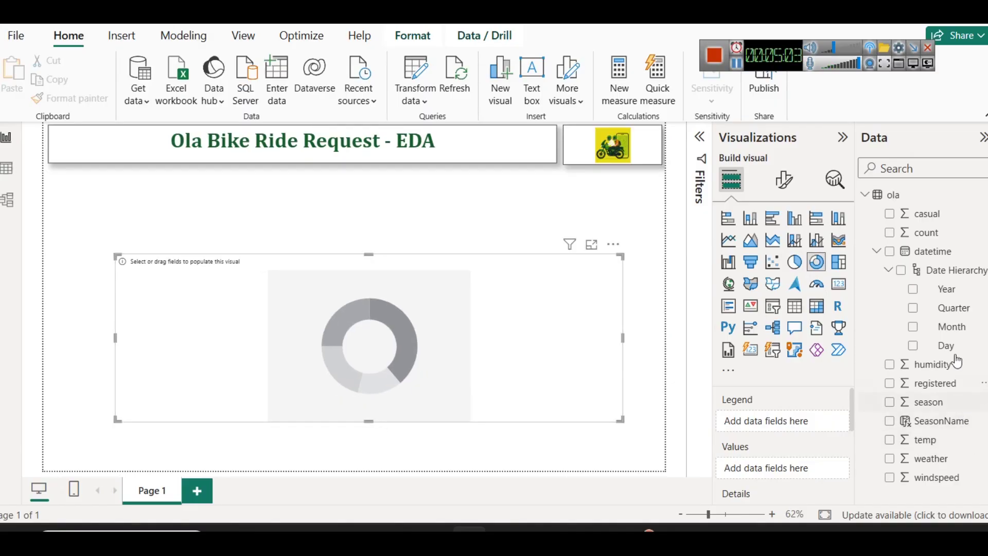
drag(949, 425, 803, 427)
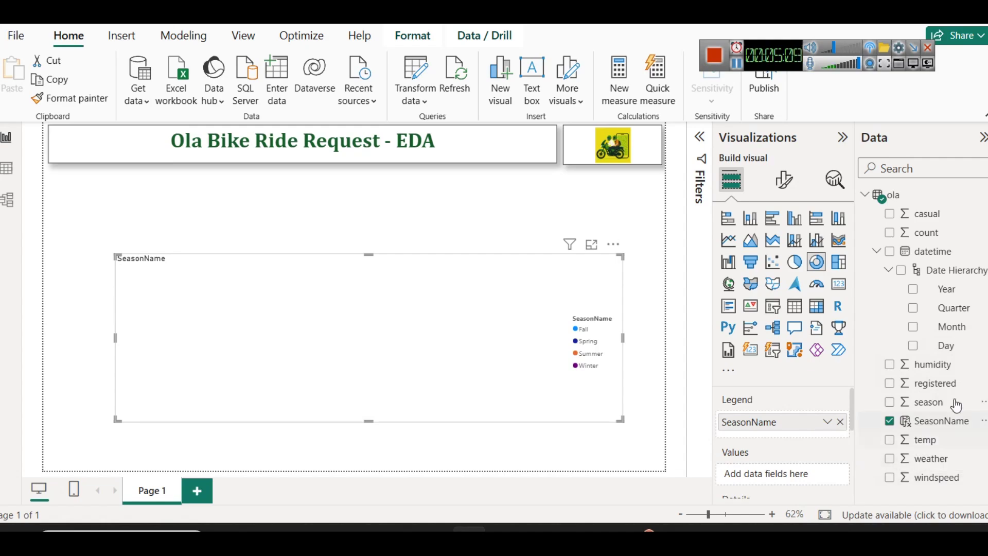
drag(934, 383, 777, 474)
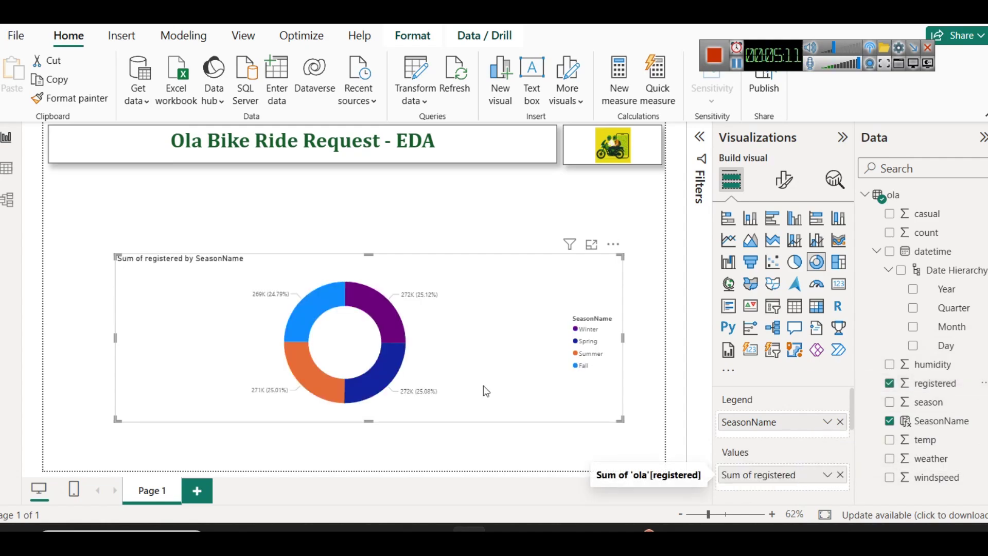
Inspect the season slices and delete the donut chart from the page.
mouse_move(387, 362)
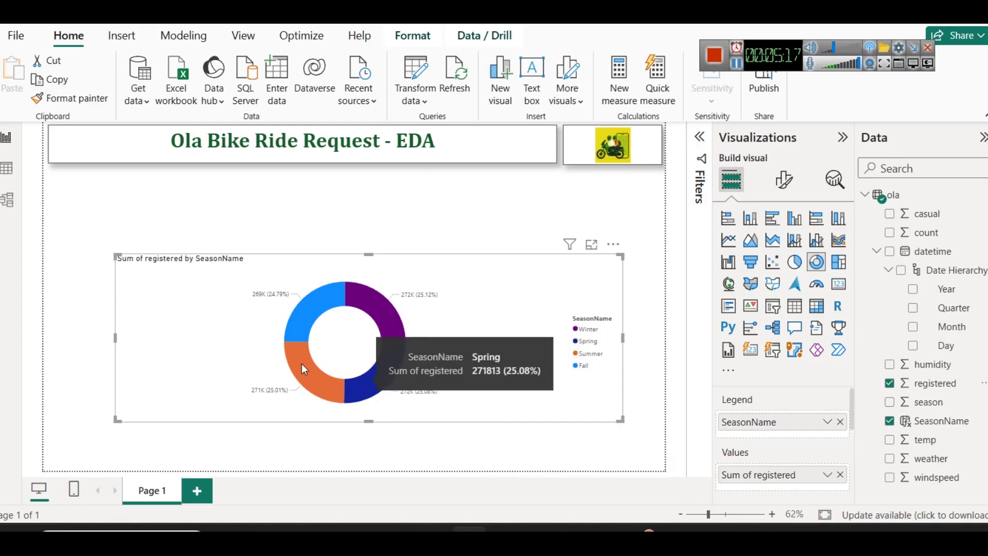
click(540, 226)
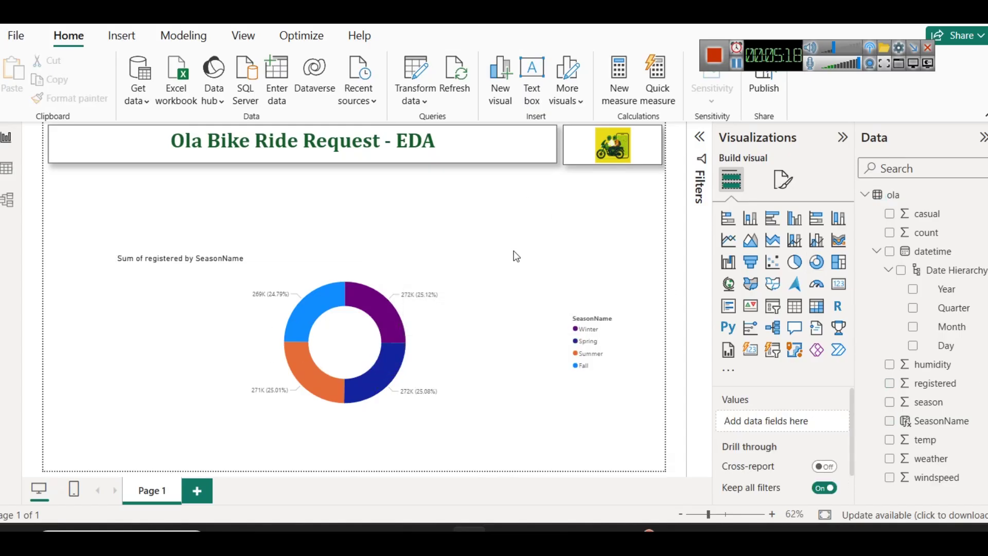
click(526, 295)
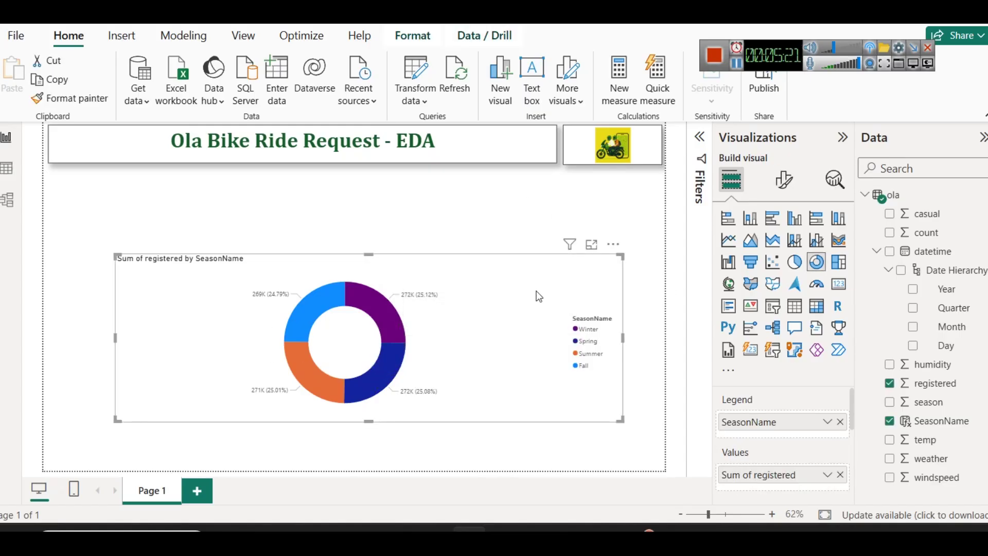
key(Delete)
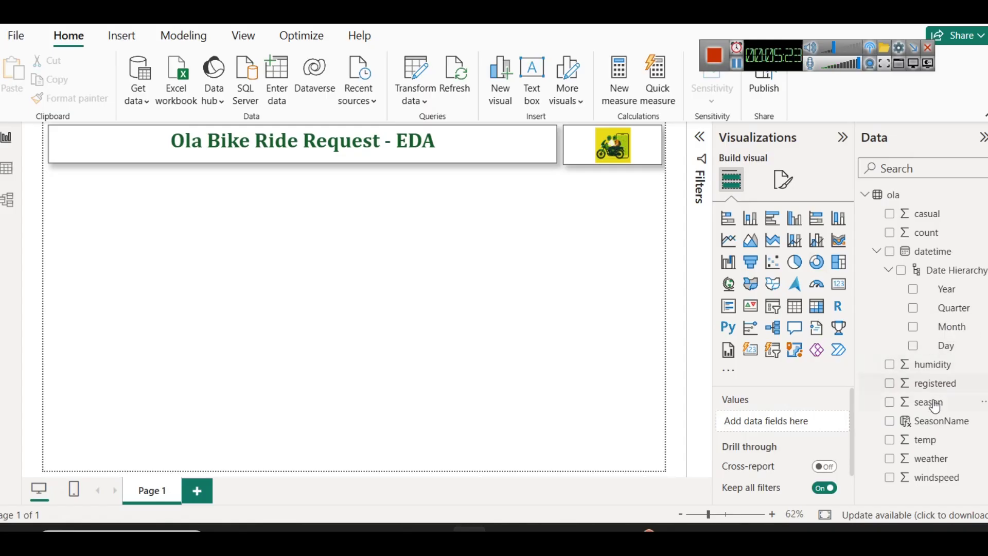
Open the SeasonName column's formula and copy all of it.
click(940, 420)
click(353, 209)
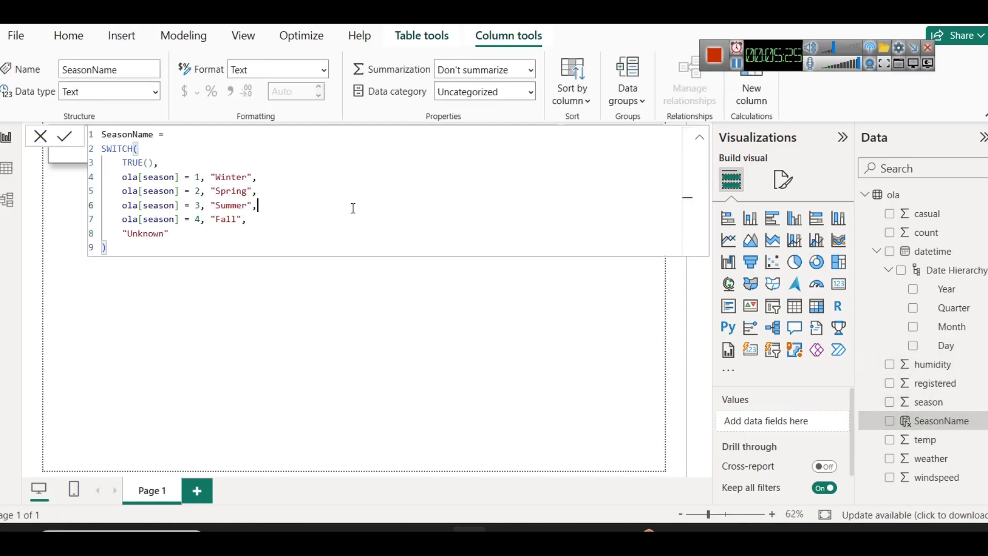
key(ctrl+a)
key(ctrl+c)
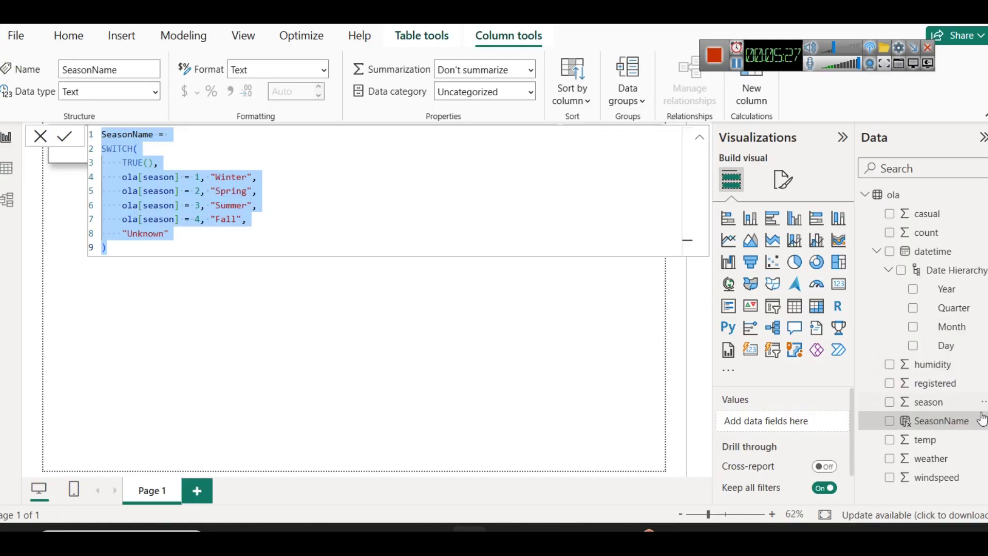
Create another calculated column in the ola table from the copied SWITCH formula and name it WeatherName.
click(931, 460)
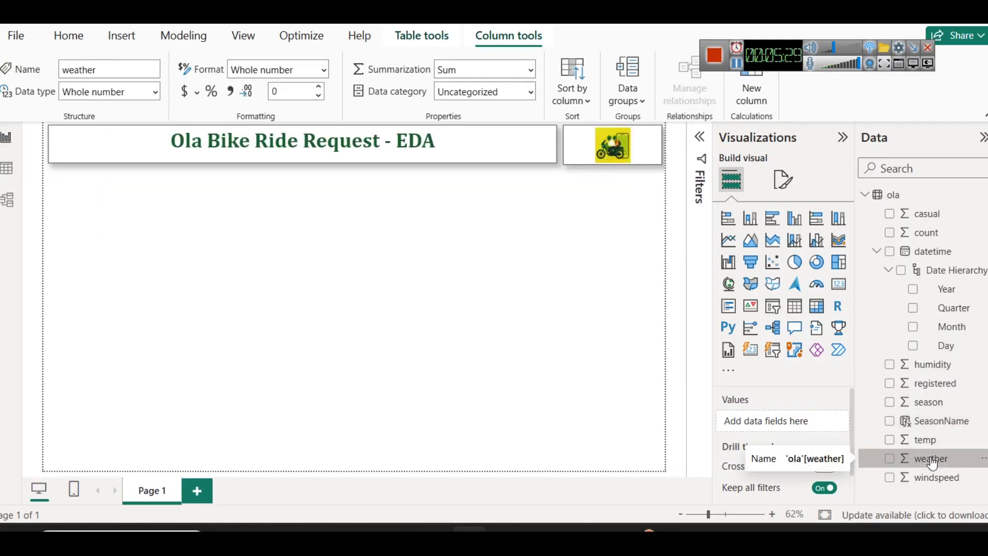
click(176, 38)
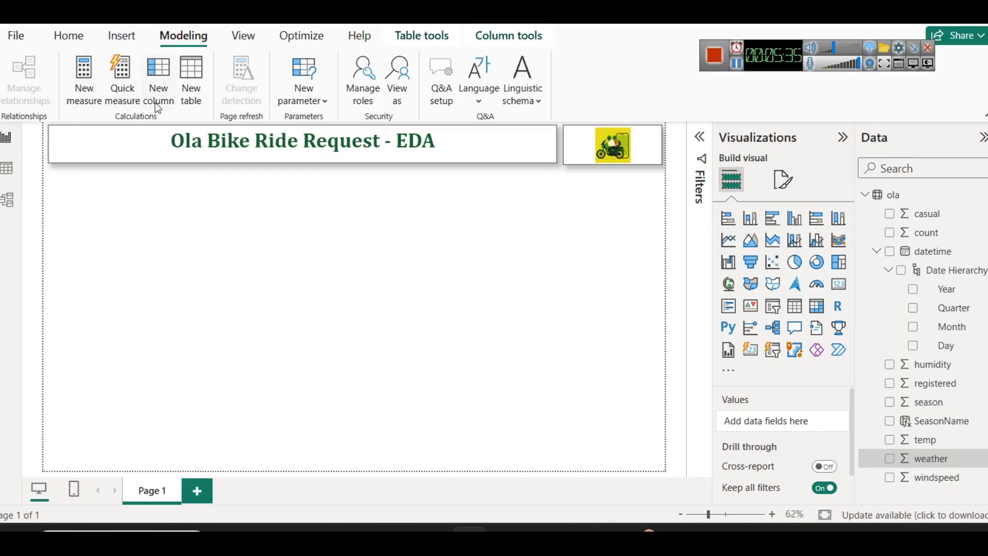
click(168, 103)
key(ctrl+a)
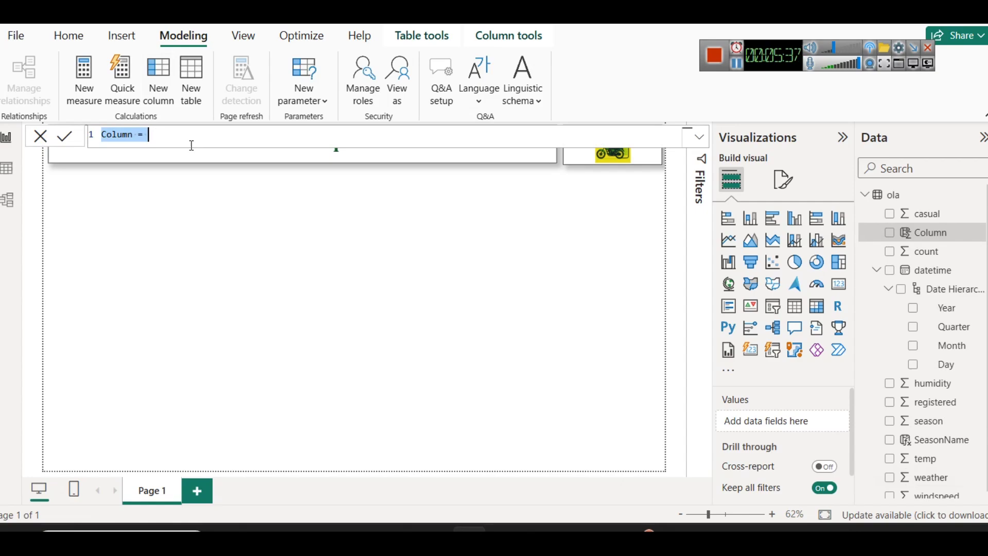
key(ctrl+v)
double_click(124, 131)
text(Wea)
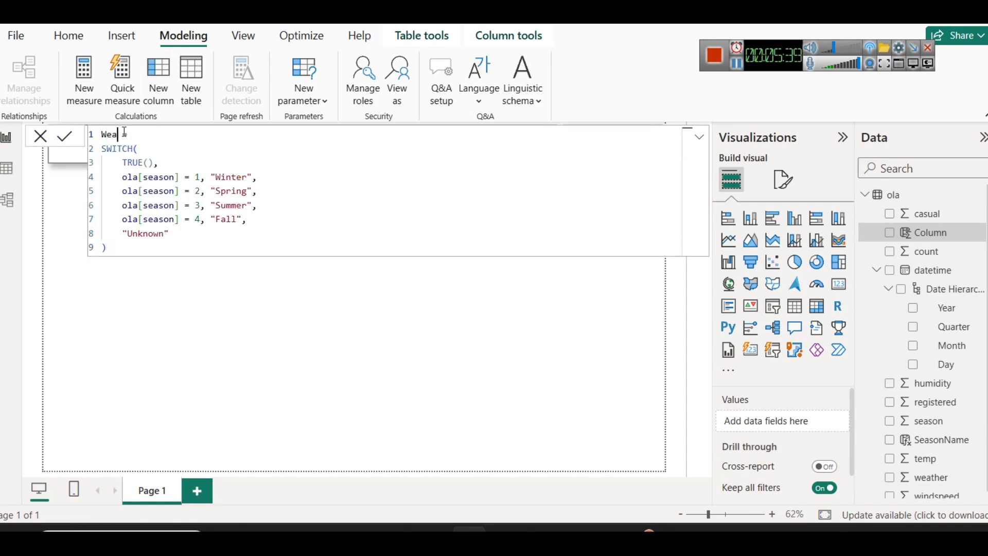
text(therName)
Switch to the Kaggle dataset page in Firefox and copy the weather column's description with its code legend.
mouse_move(365, 538)
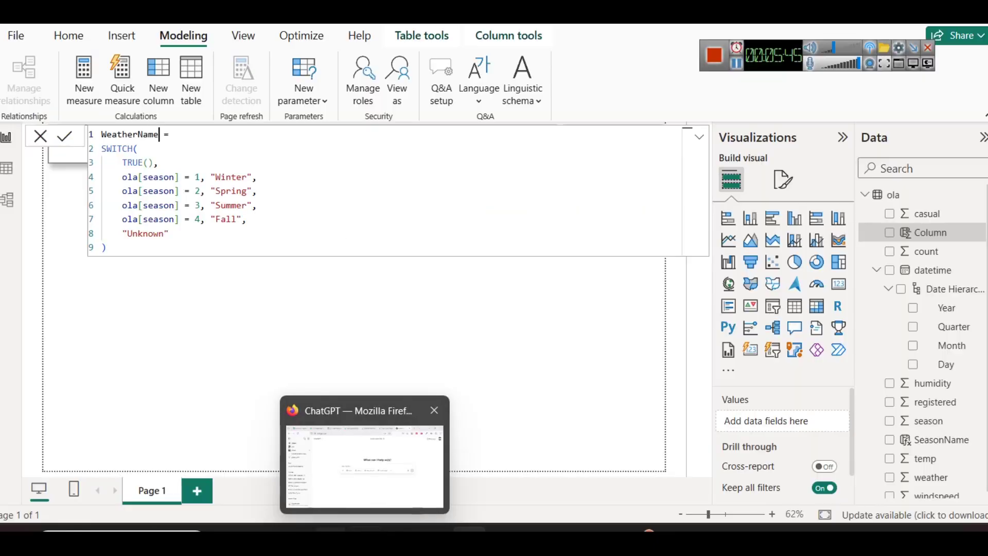
click(365, 537)
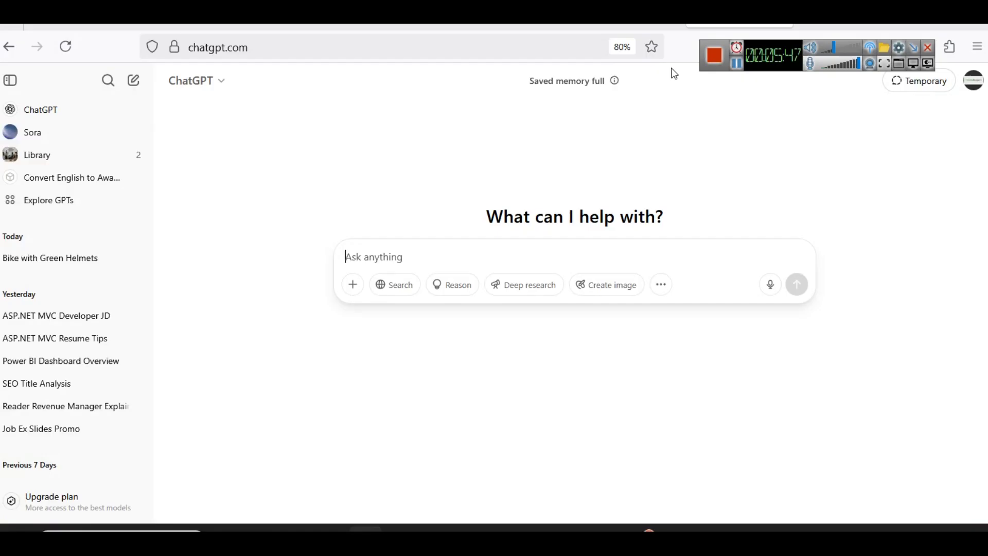
key(ctrl+Tab)
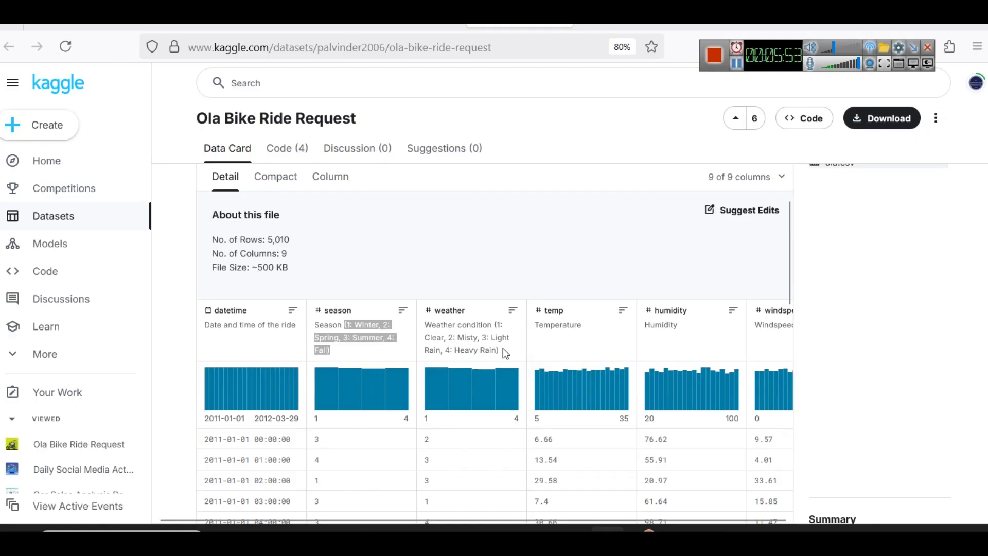
drag(502, 352, 430, 326)
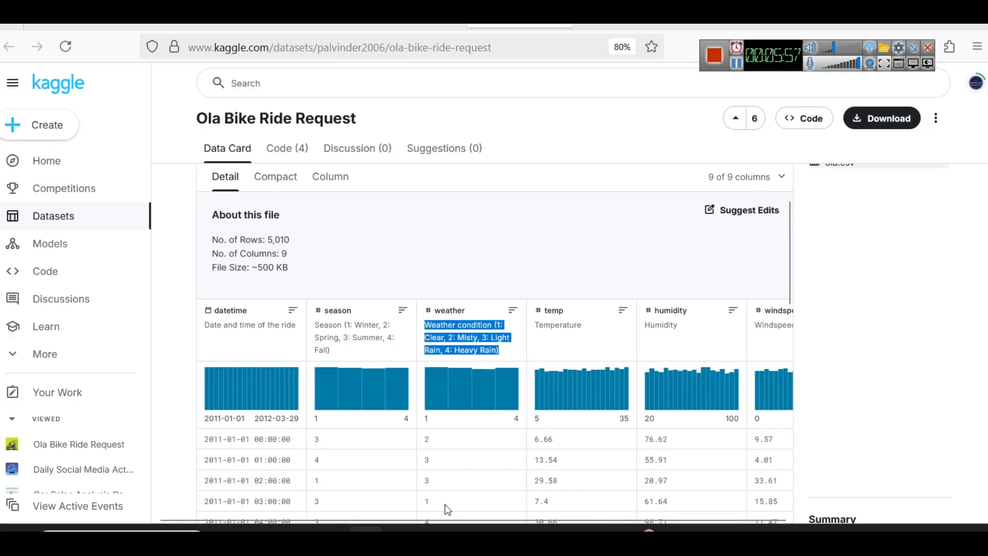
Switch to the Notepad season legend and paste "Weather condition (1: Clear, 2: Misty, 3: Light Rain, 4: Heavy Rain)" two lines below it.
click(434, 529)
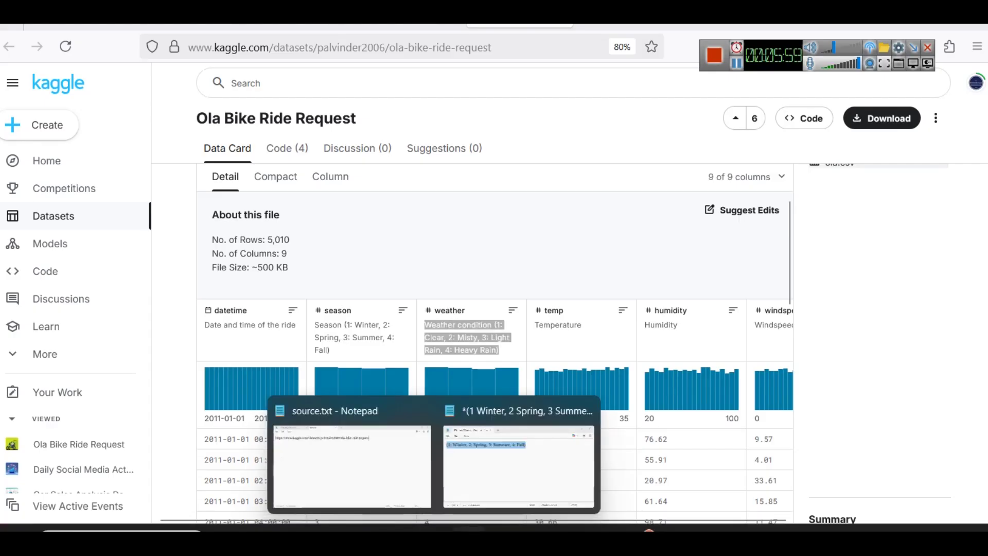
click(543, 474)
click(531, 263)
key(Return)
key(Return)
text(Weather condition (1: Clear, 2: Misty, 3: Light Rain, 4: Heavy Rain))
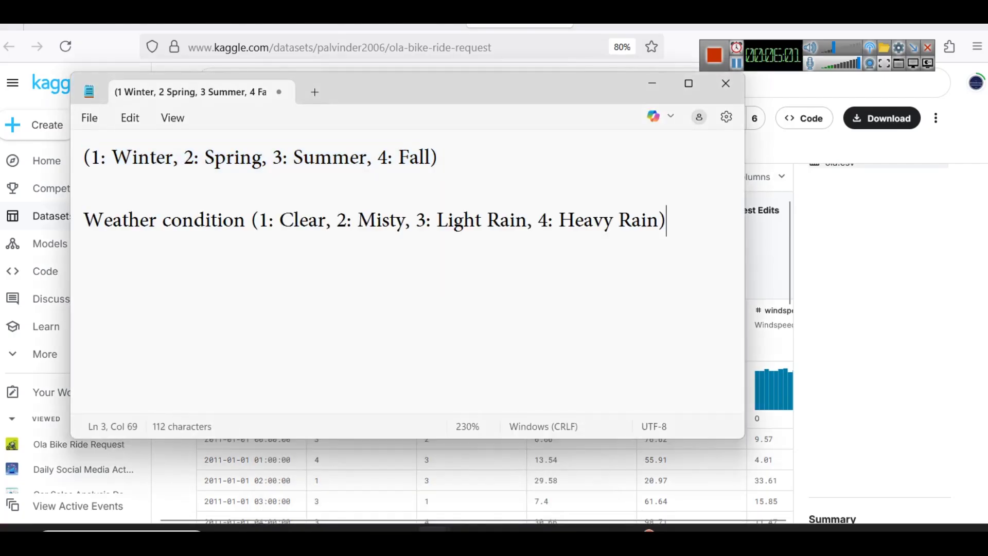
Copy "Clear" from the notes, return to Power BI, and set the WeatherName labels for codes 1 and 2 to "Clear" and "Misty".
double_click(300, 221)
key(ctrl+c)
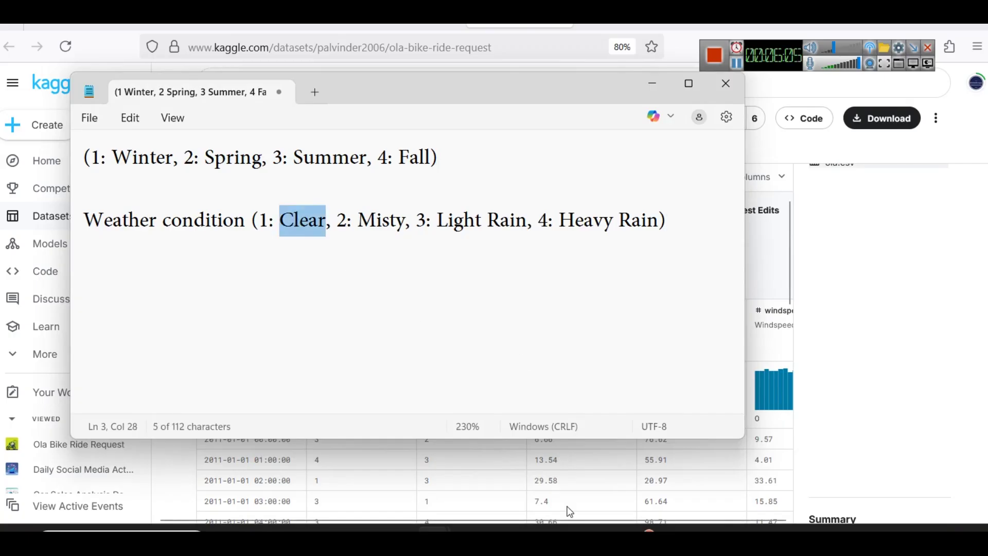
mouse_move(607, 535)
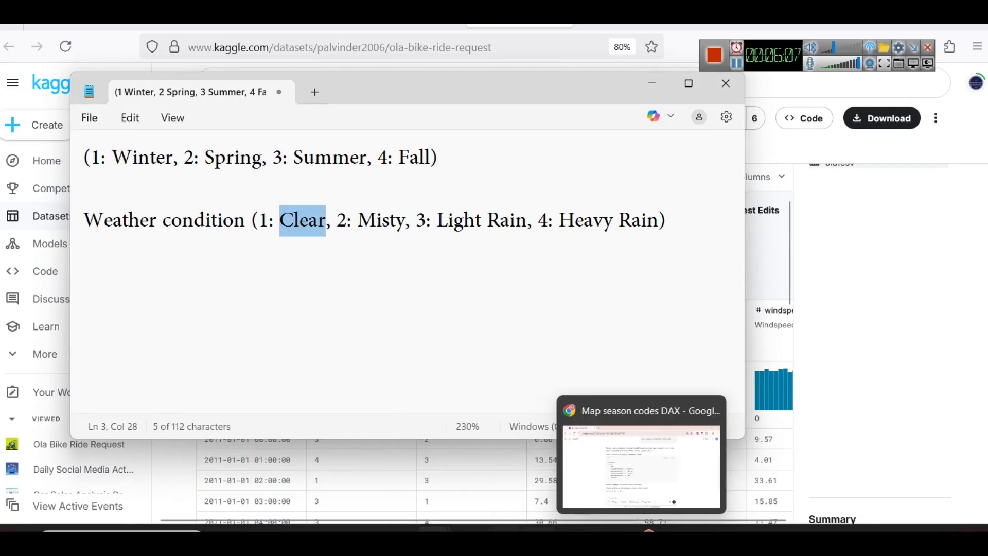
click(695, 535)
double_click(238, 177)
key(ctrl+v)
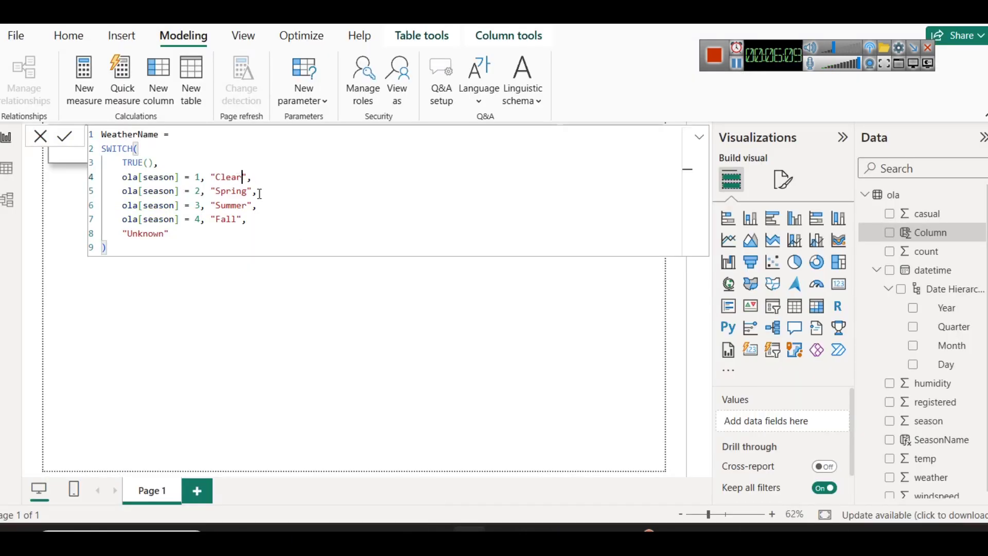
double_click(228, 191)
text(Misty)
Copy "Light Rain" from the Notepad notes and use it as the label for code 3 in the WeatherName formula.
mouse_move(432, 529)
click(542, 486)
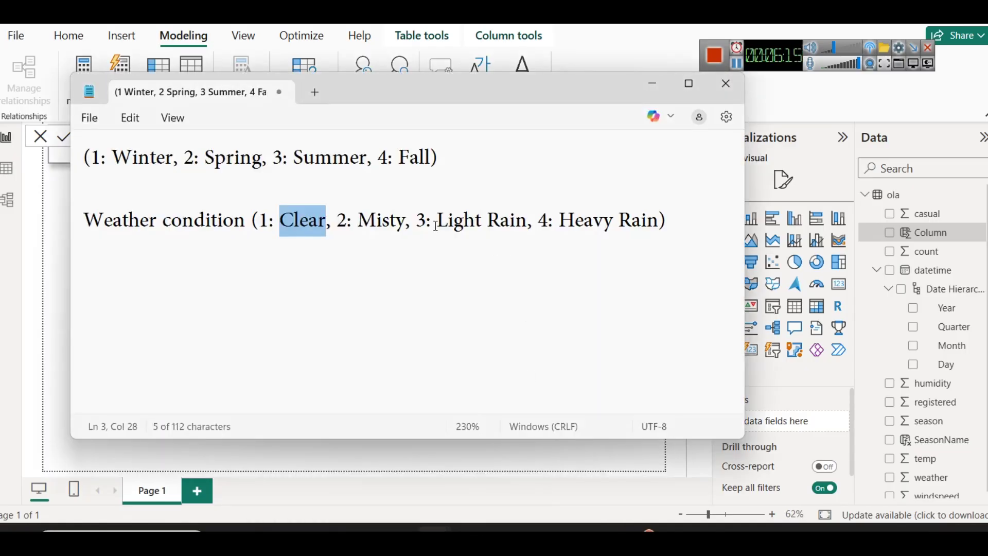
drag(435, 220, 528, 221)
key(ctrl+c)
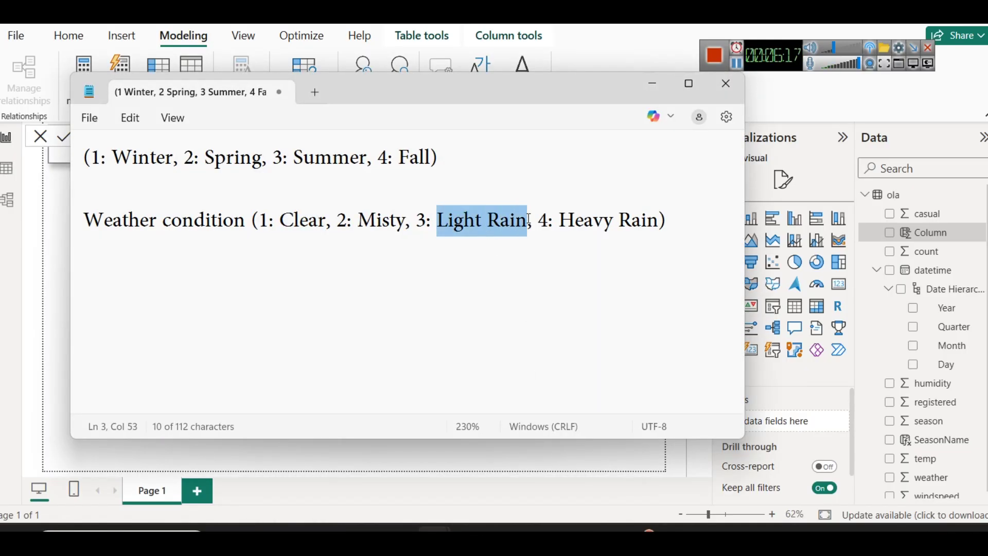
click(195, 475)
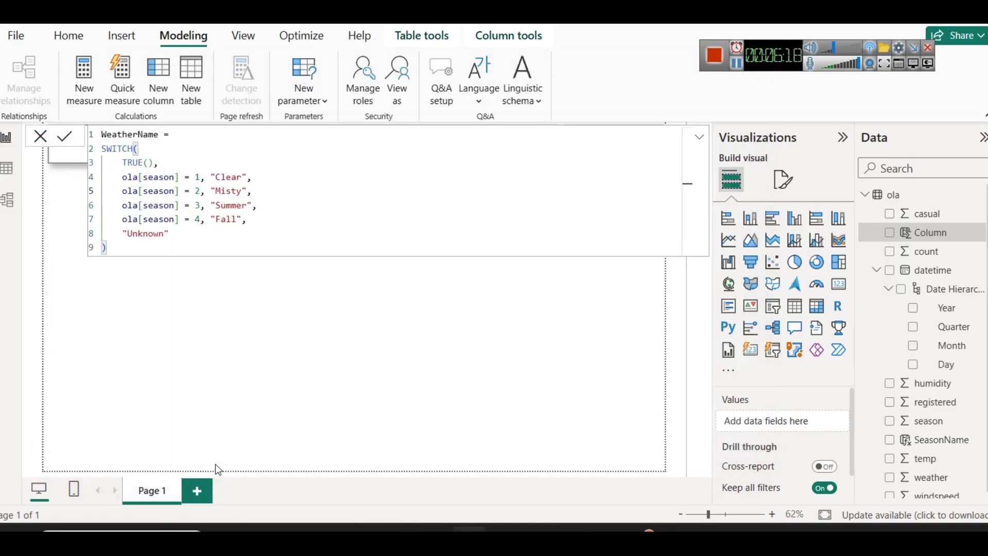
double_click(229, 205)
key(ctrl+v)
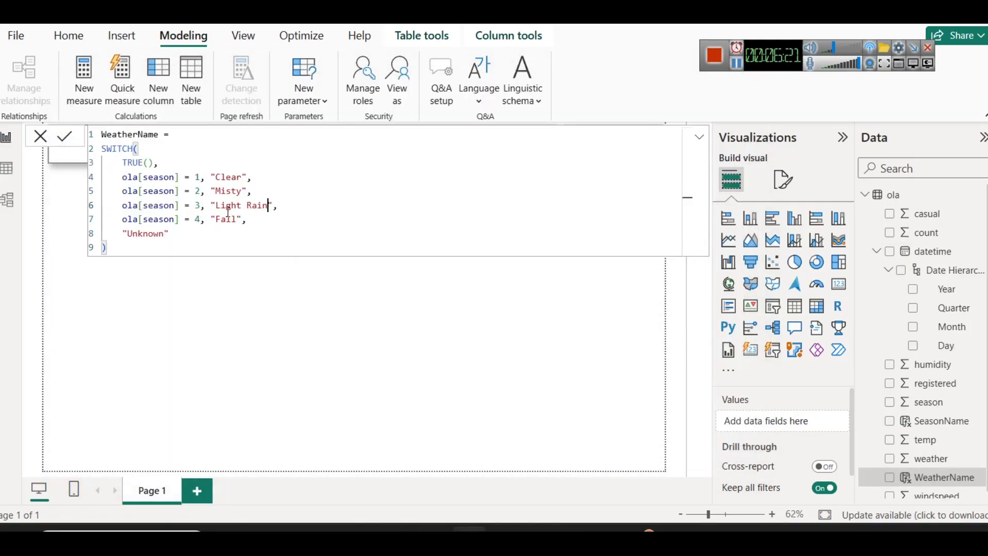
Change the label for code 4 in the WeatherName formula to "Heavy Rain".
double_click(218, 220)
key(ctrl+v)
double_click(218, 220)
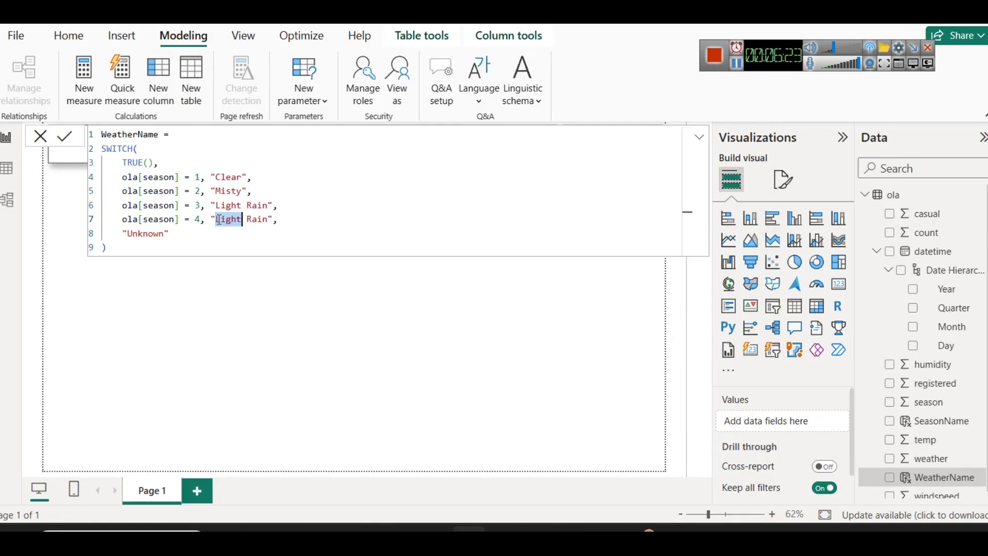
text(Heavy)
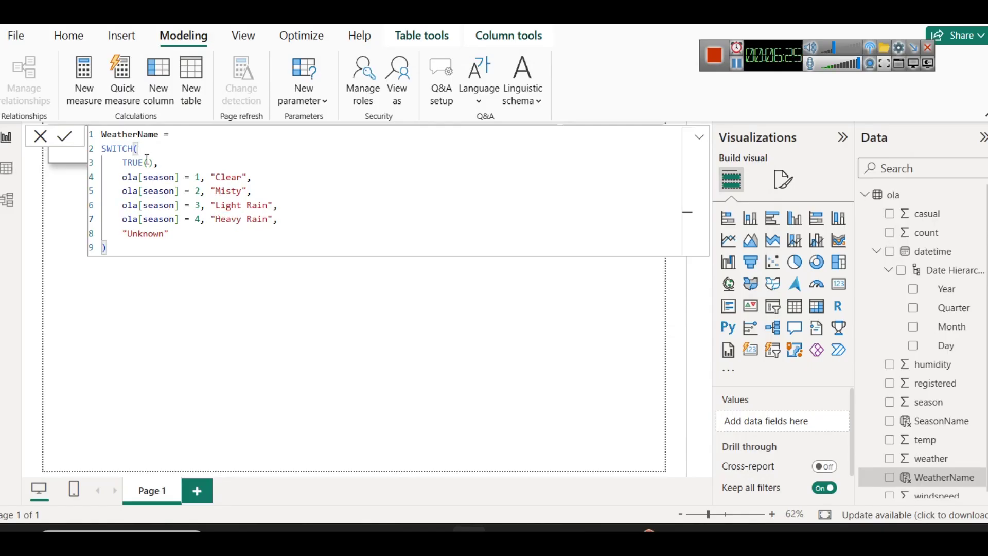
Commit the WeatherName calculated column formula and recheck its weather labels.
click(69, 144)
click(548, 351)
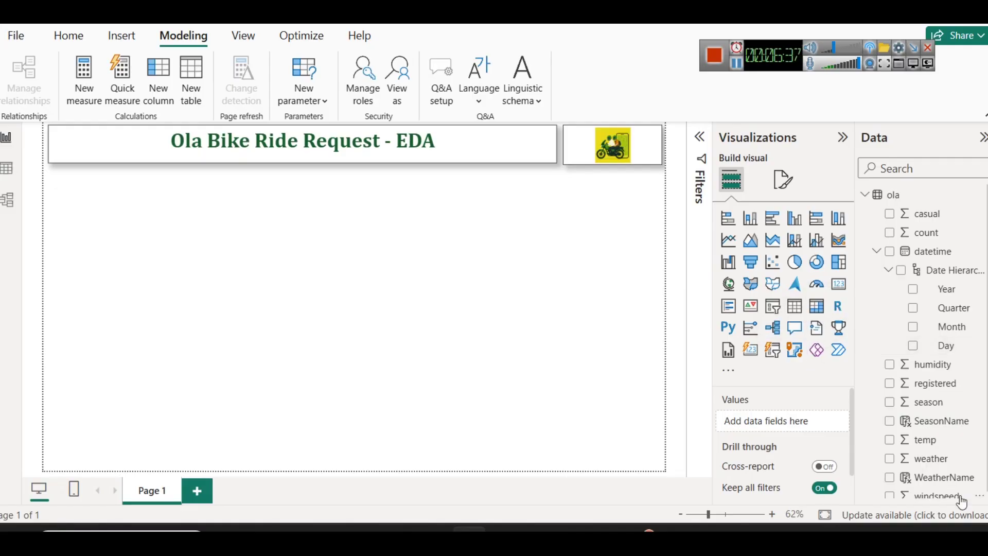
click(951, 481)
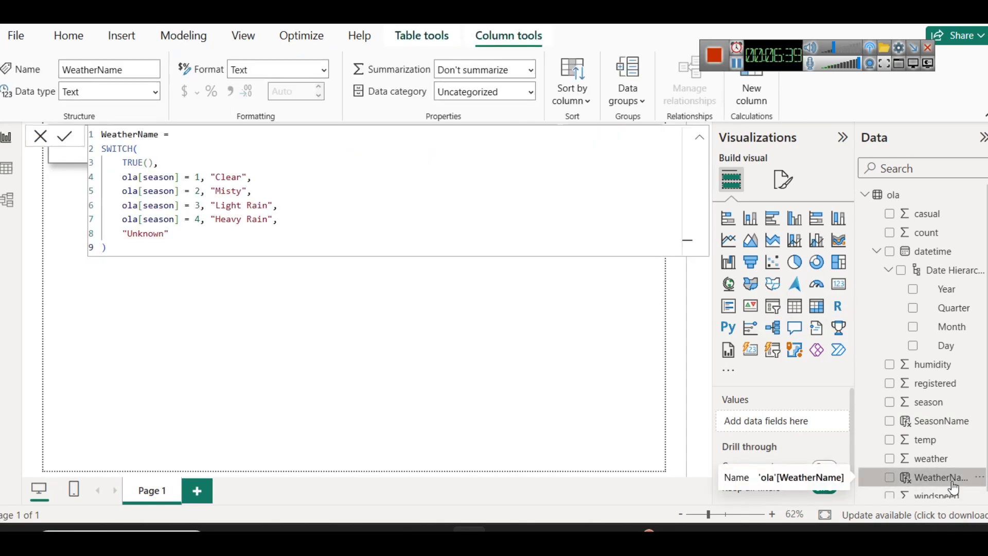
click(594, 363)
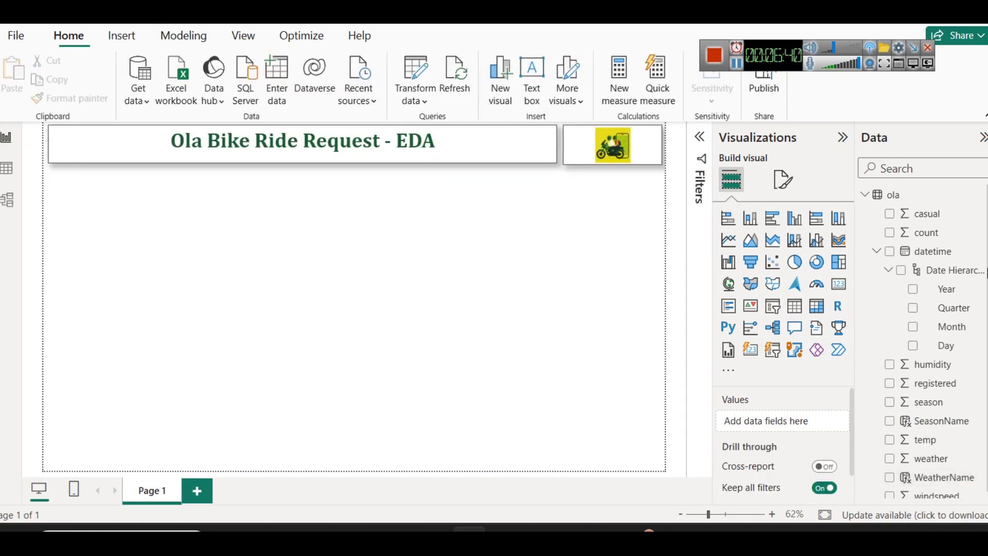
Collapse the datetime field, examine the WeatherName values in the ola data table, and return to the report page.
click(876, 251)
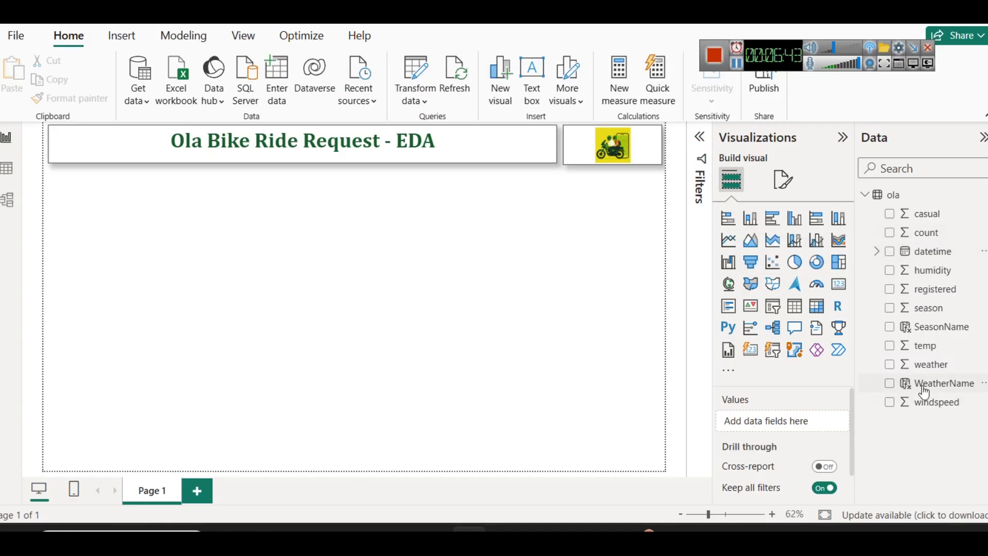
click(9, 172)
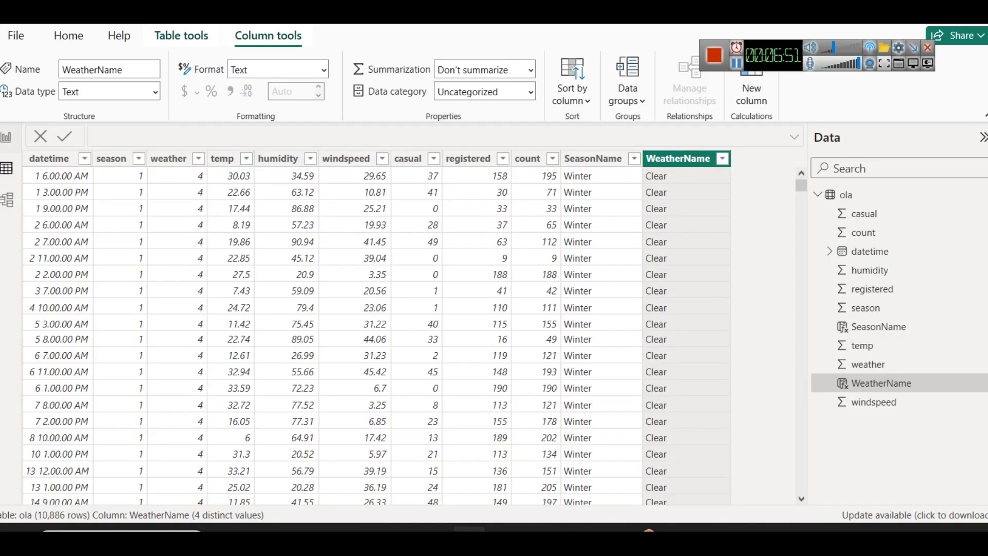
click(6, 137)
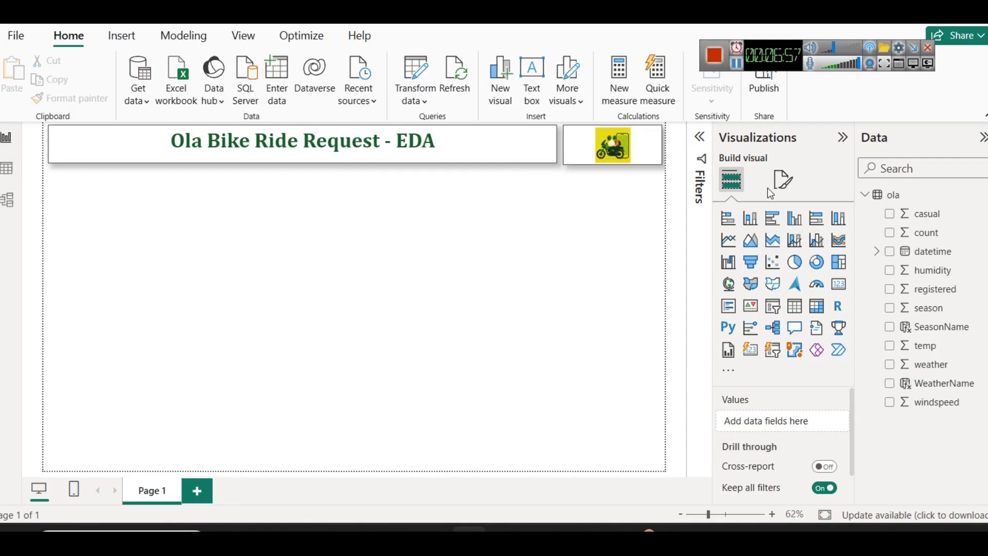
Set the page's canvas background color to White, 20% darker, with transparency of about 6%.
click(782, 179)
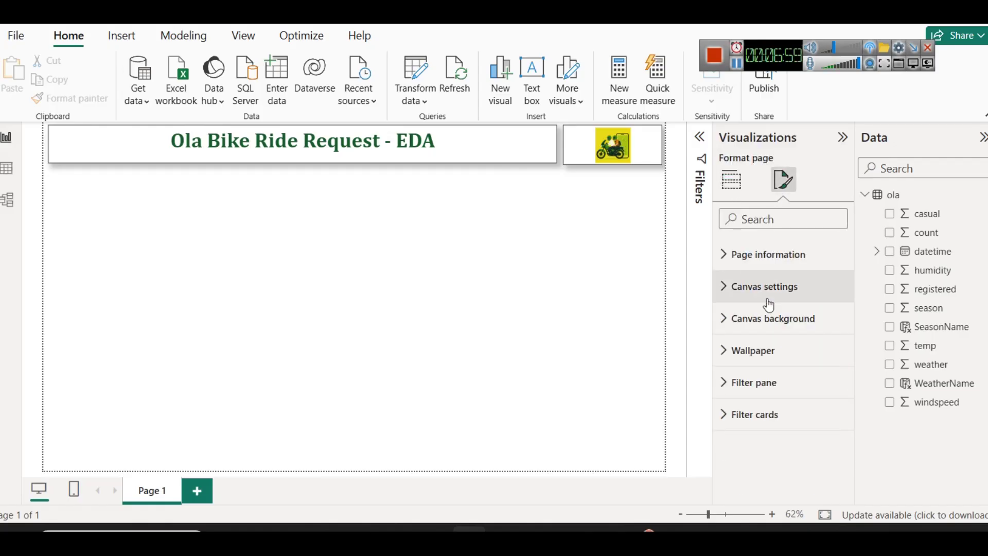
click(763, 318)
scroll(778, 387, down, 3)
scroll(777, 382, up, 1)
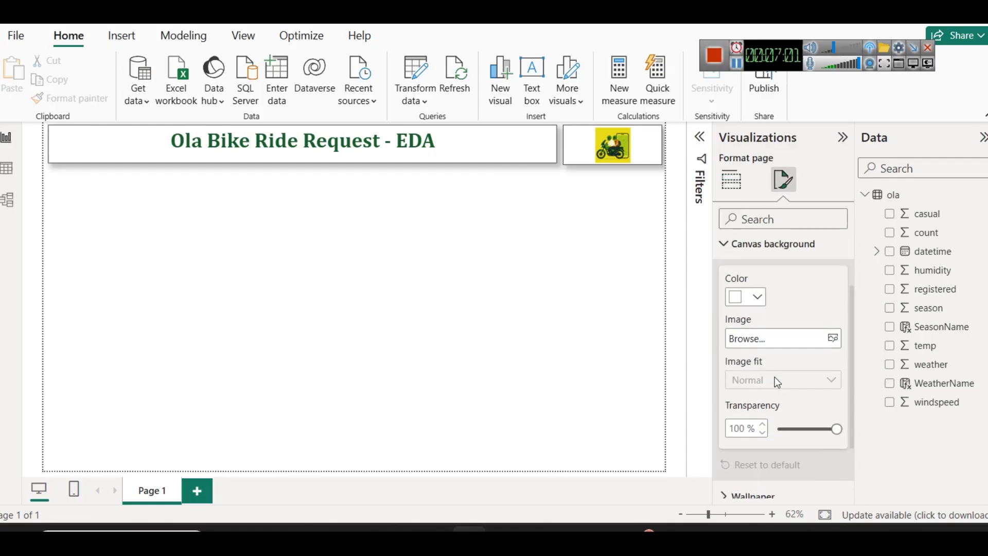
click(750, 297)
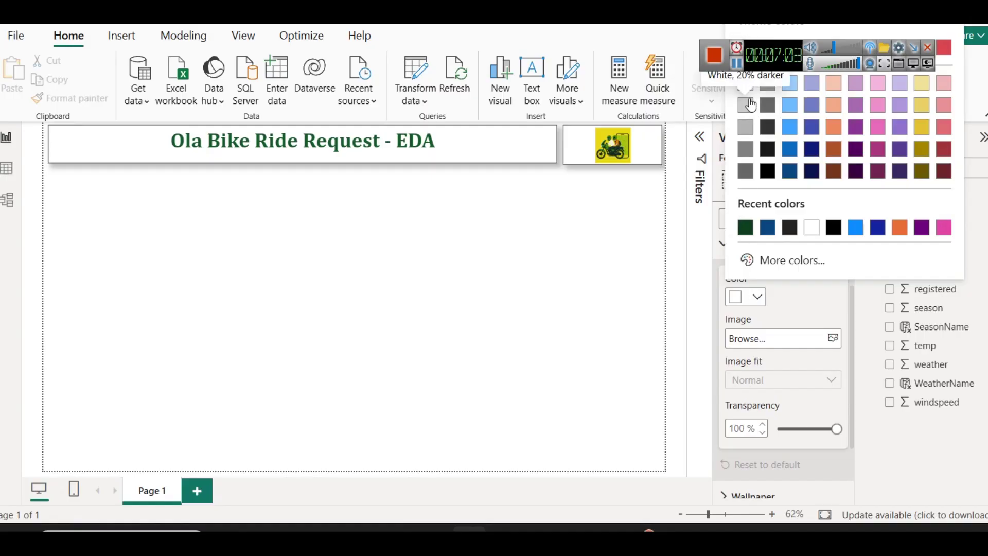
click(750, 104)
drag(830, 436, 765, 436)
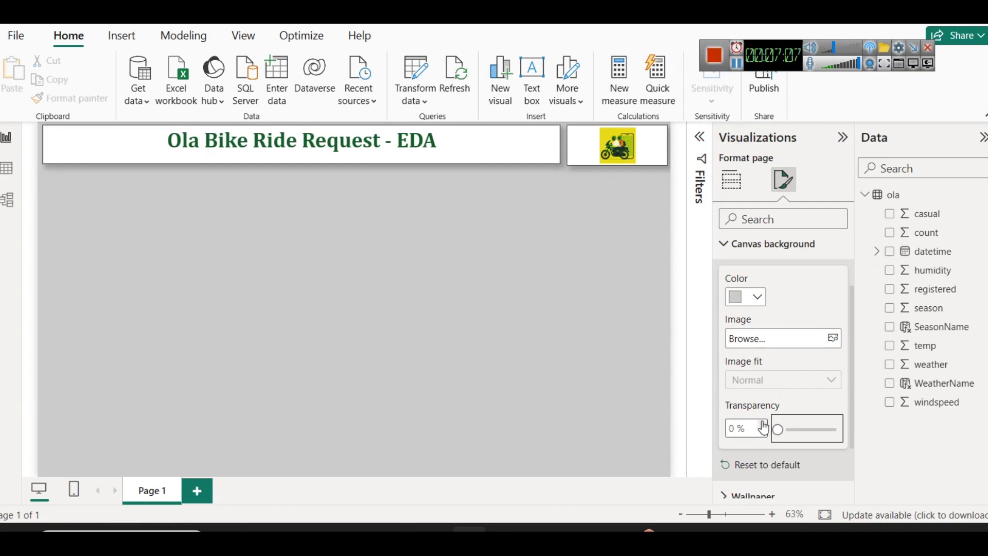
click(763, 425)
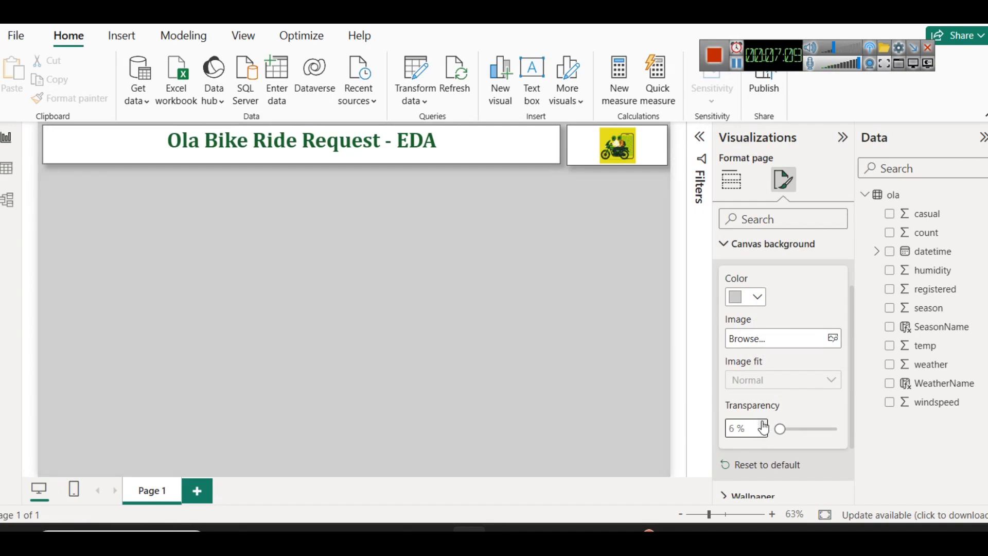
click(764, 424)
click(343, 274)
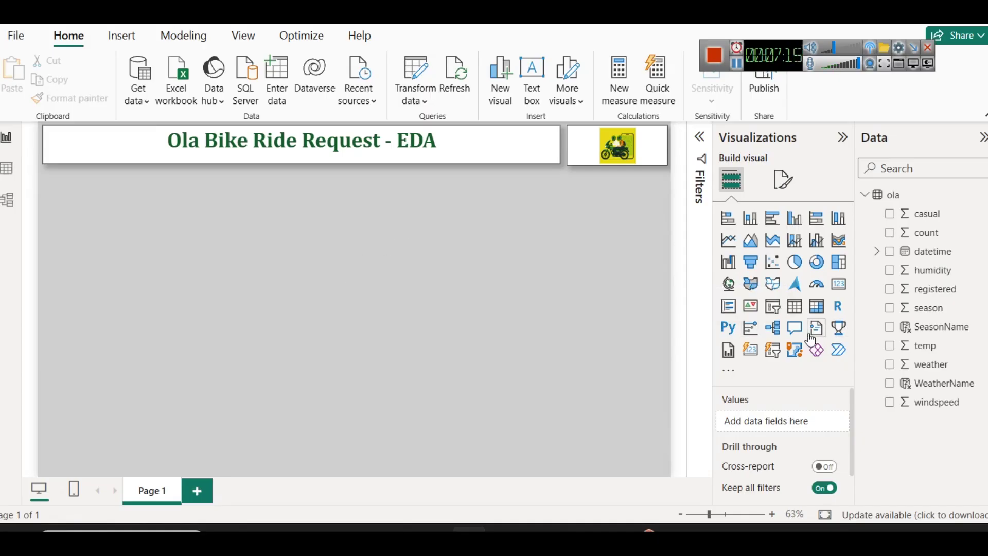
Add a card visual, shrink it to a small tile under the start of the title banner, and assign the temp field.
drag(197, 250, 198, 209)
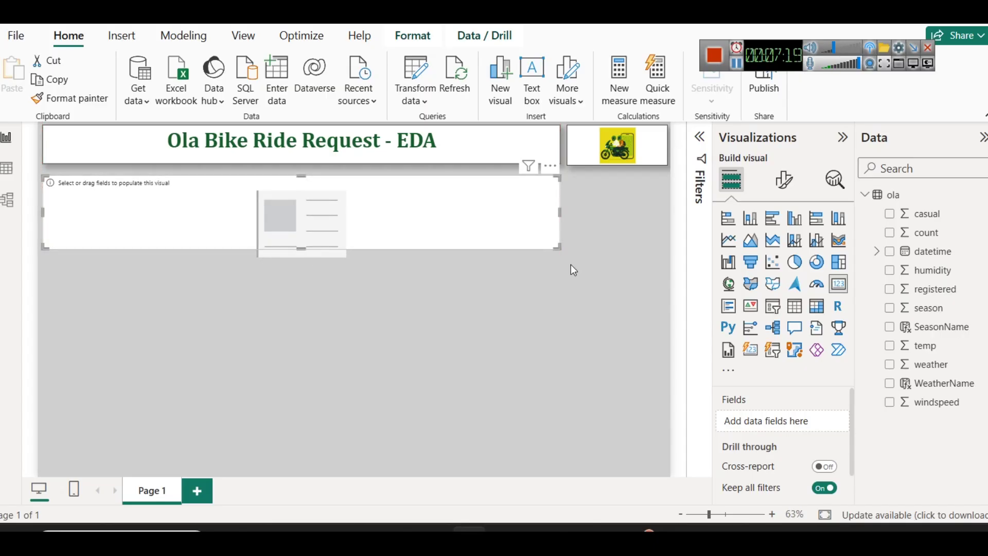
drag(558, 248, 96, 197)
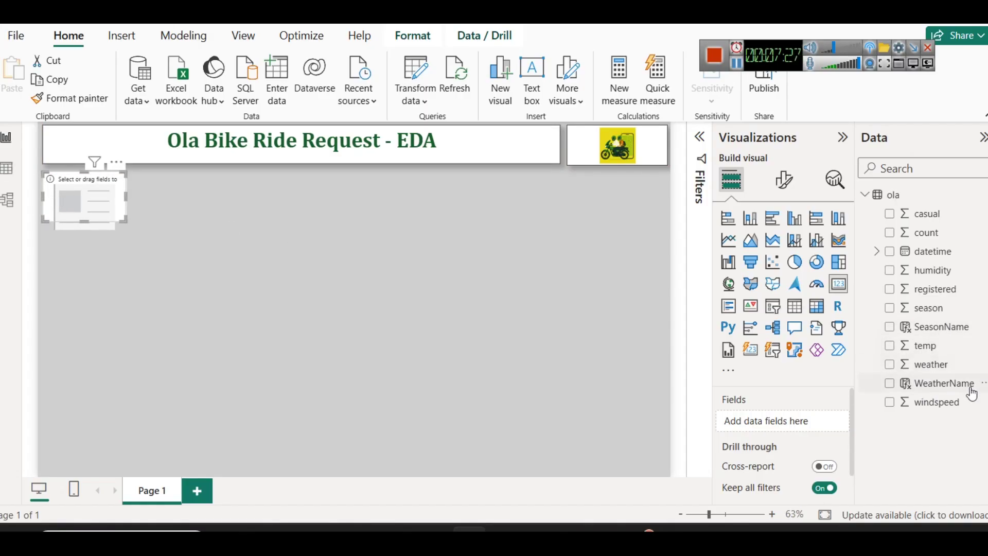
drag(935, 352, 792, 419)
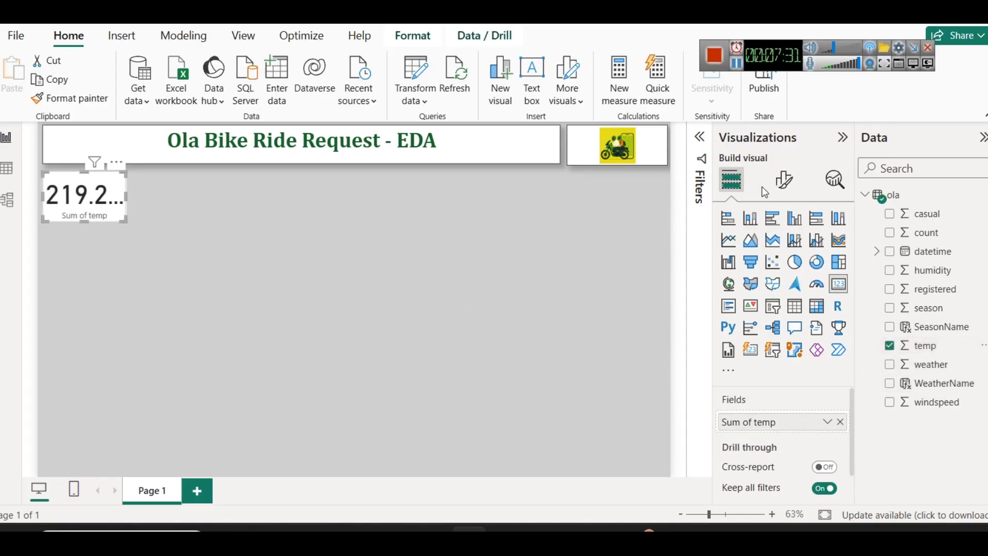
Format the temp card's callout value with font size 35 and the dark green color from the recent colors.
click(785, 185)
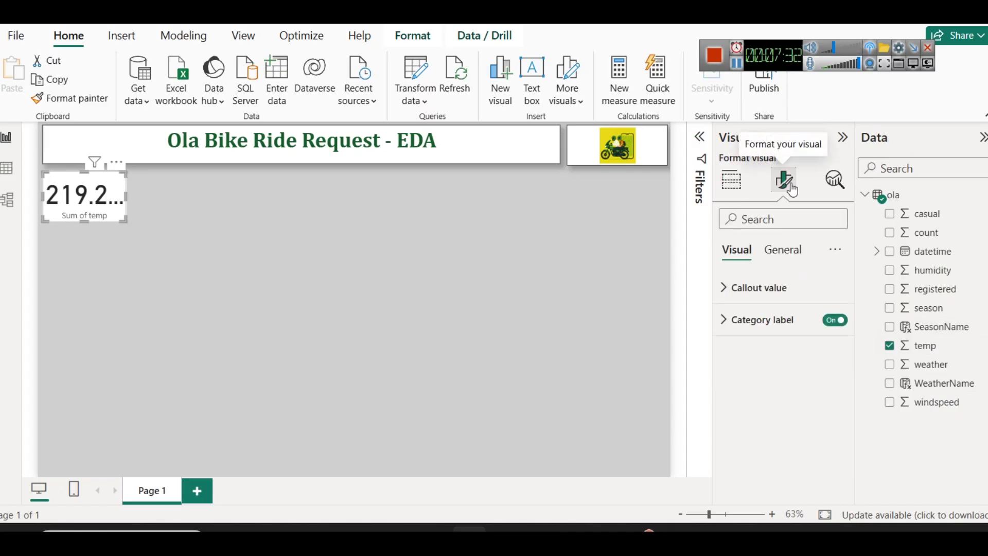
click(800, 249)
click(726, 258)
click(736, 288)
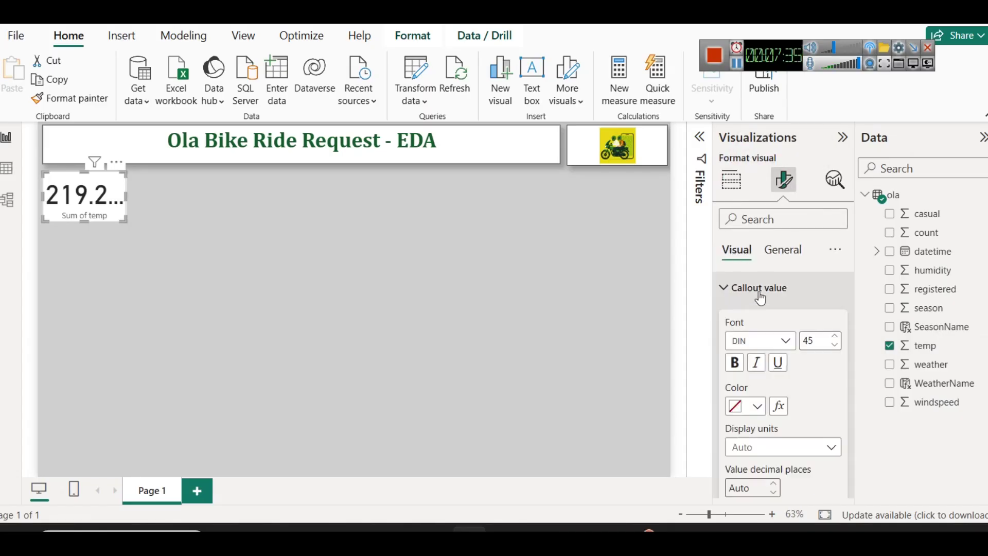
text(35)
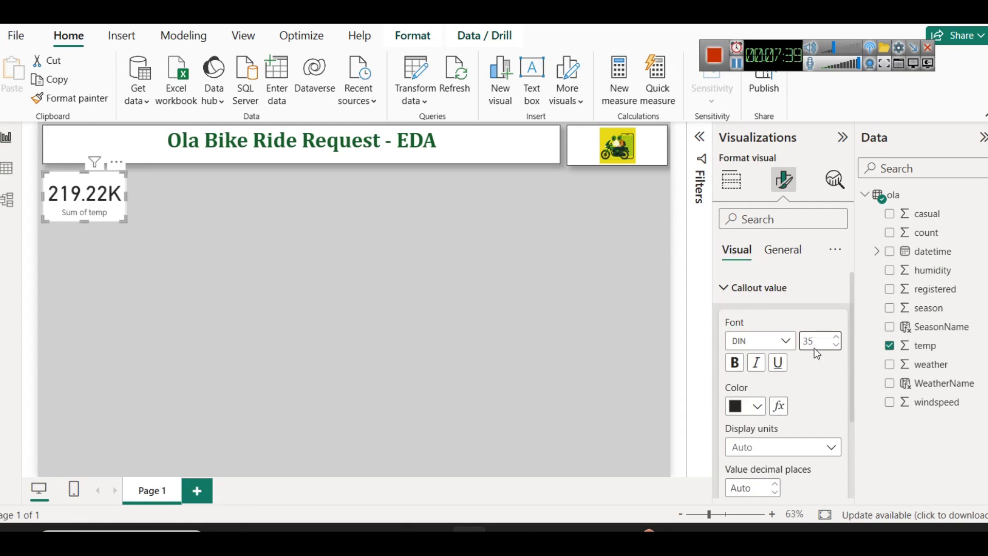
click(757, 407)
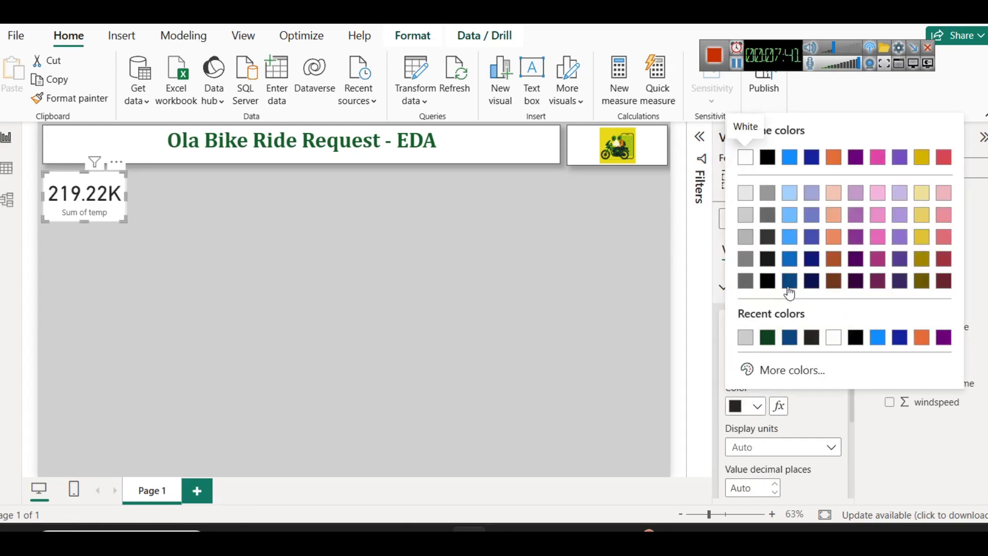
click(789, 280)
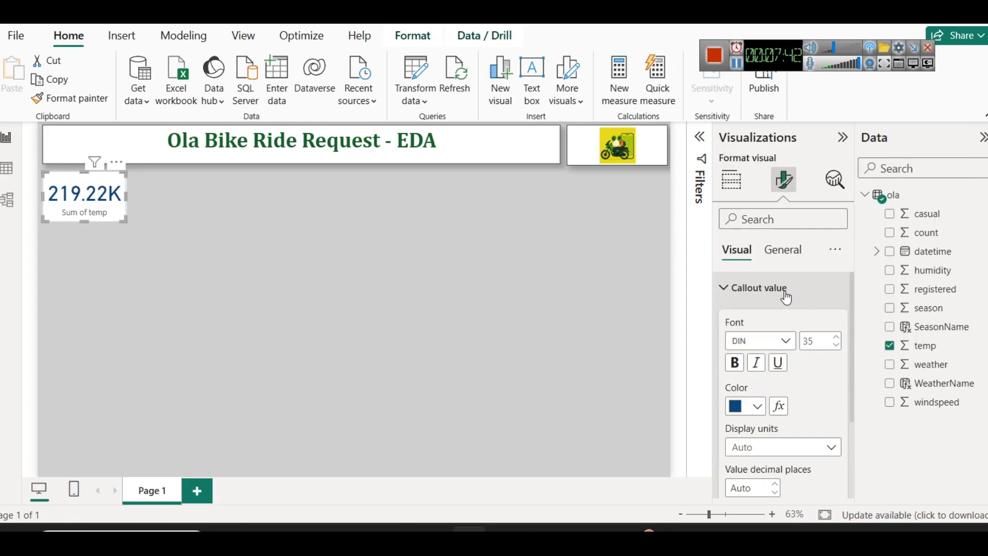
click(750, 408)
click(789, 334)
scroll(761, 405, down, 3)
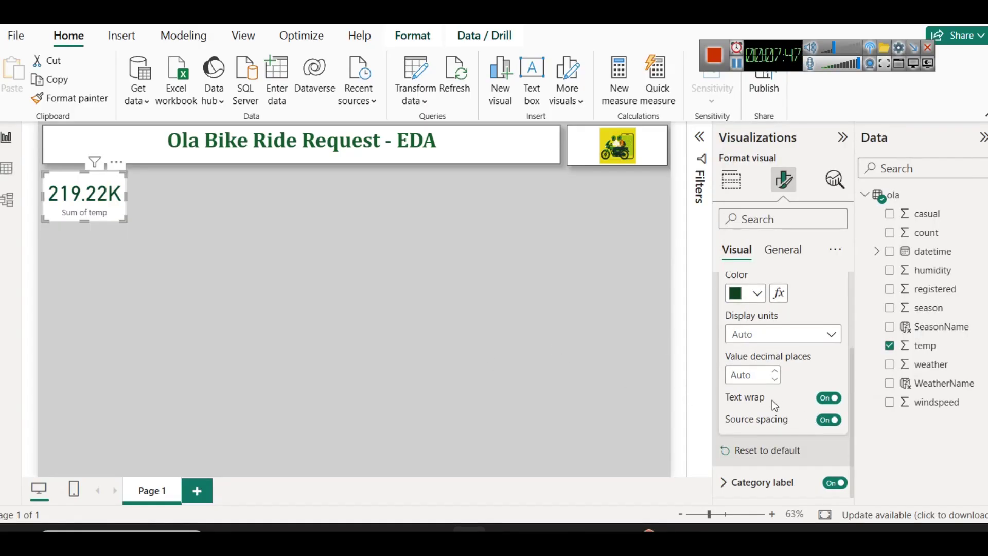
scroll(771, 400, up, 3)
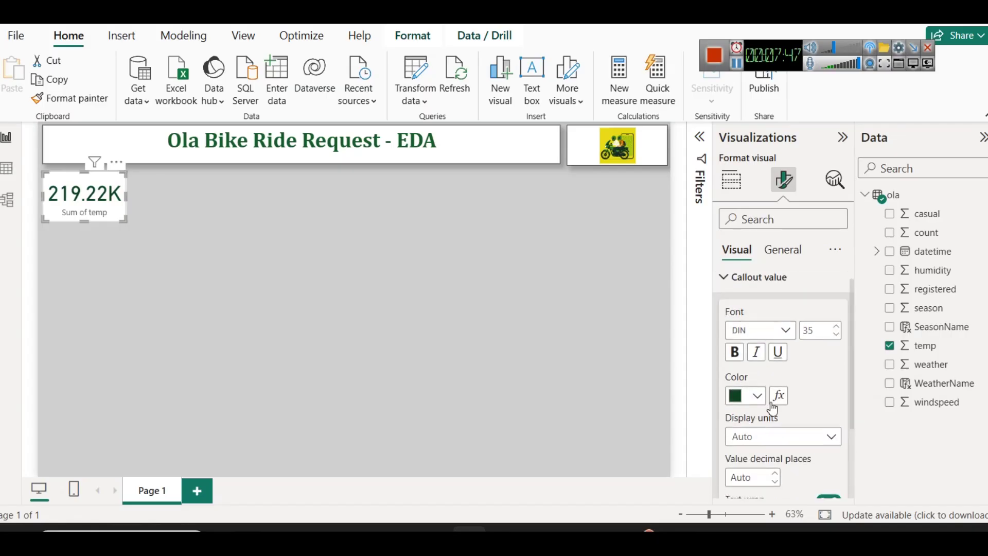
click(753, 288)
Make the temp card's category label bold and dark red, and nudge the card slightly up toward the title banner.
click(760, 323)
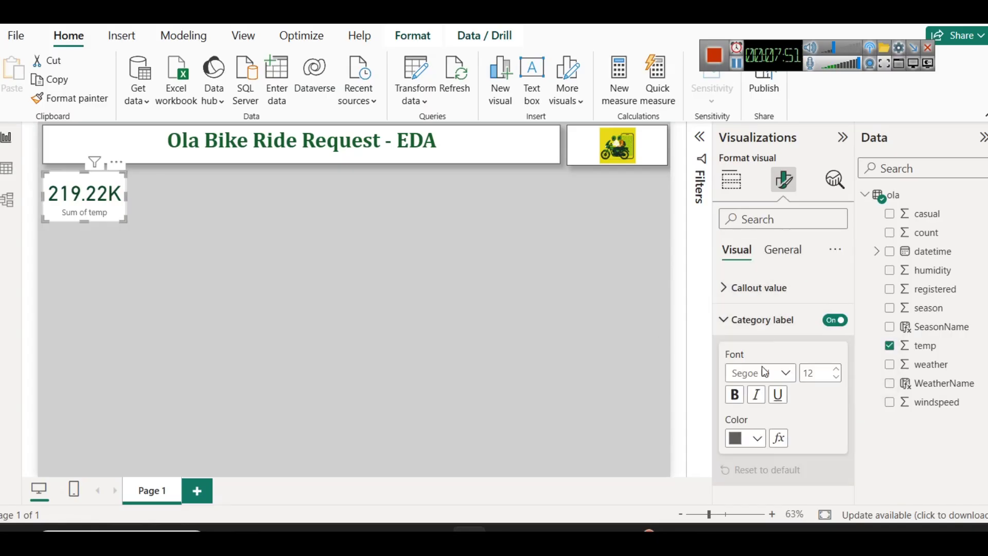
click(751, 437)
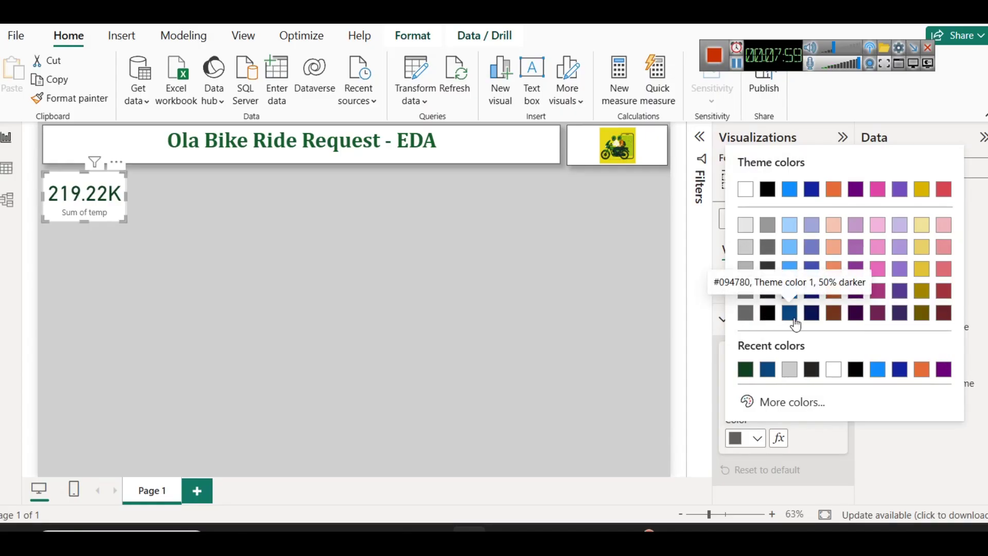
click(945, 314)
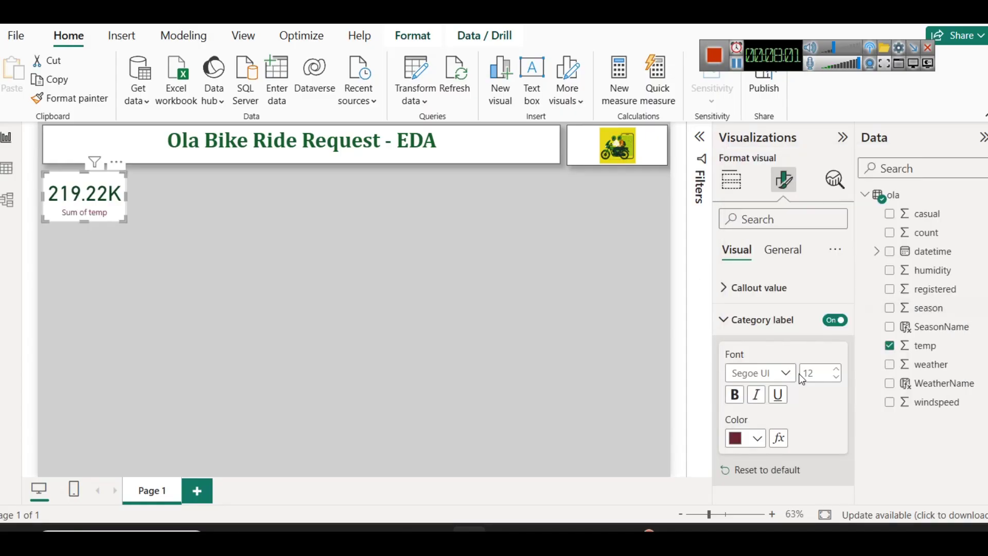
click(734, 394)
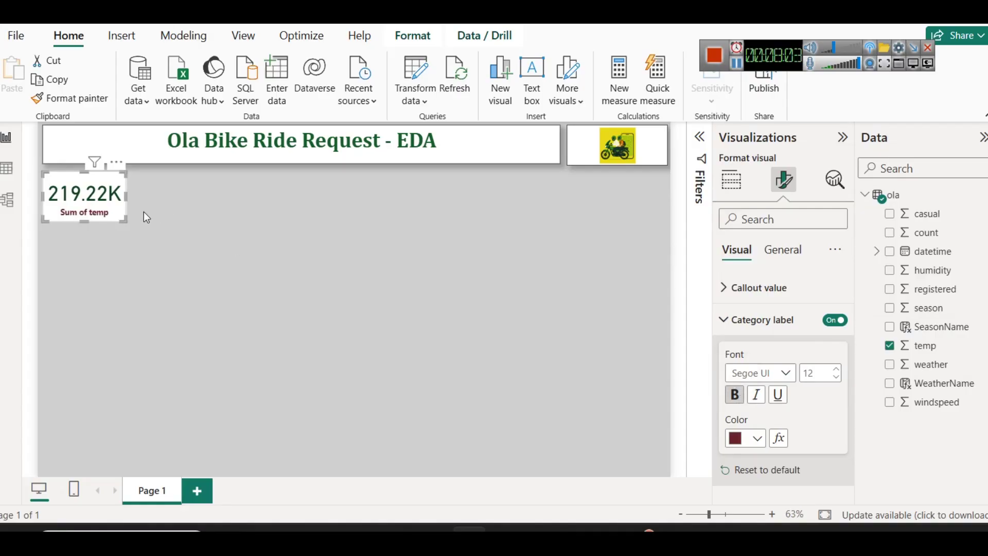
key(Up)
key(Up)
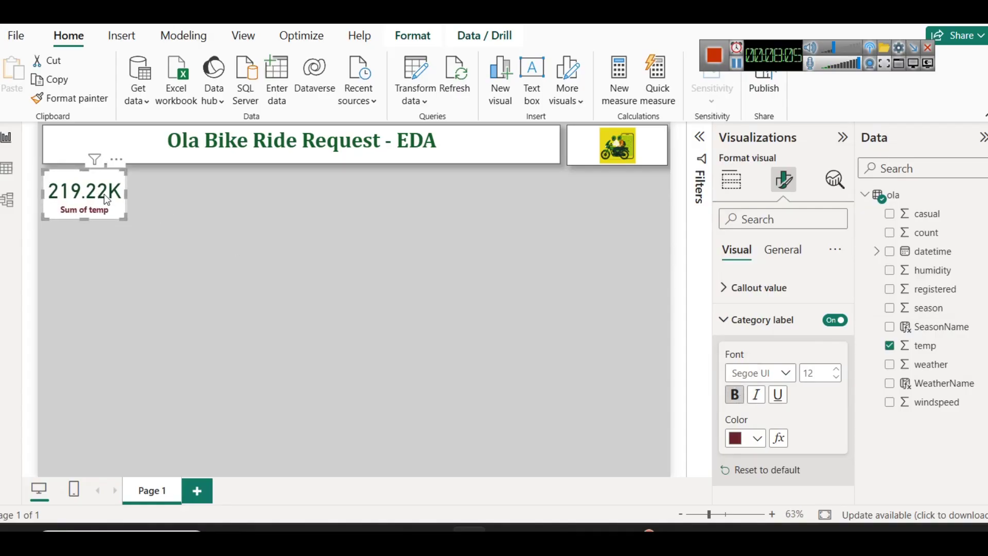
click(198, 230)
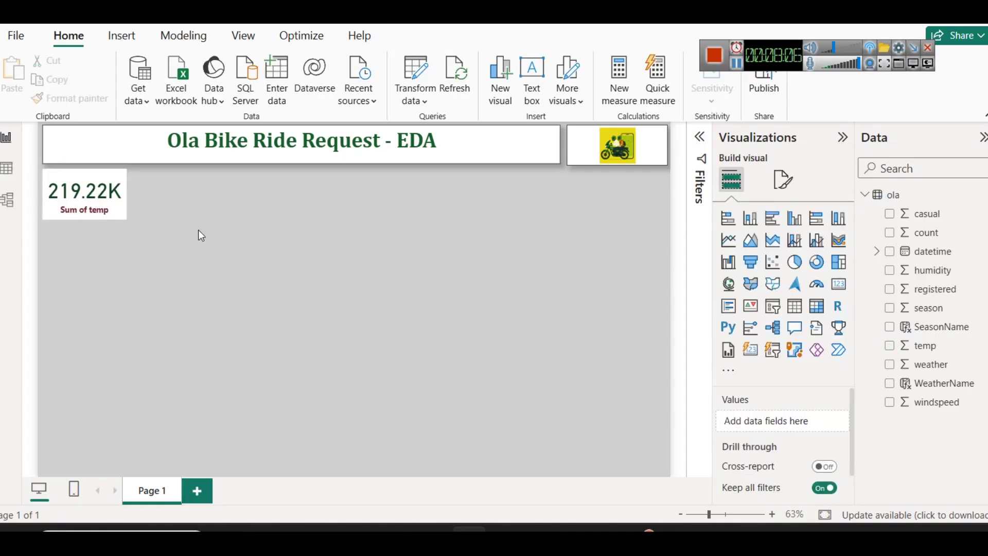
Change the card's temp aggregation to Average and rename the field for this visual as "Avg Temperature".
click(107, 212)
click(826, 422)
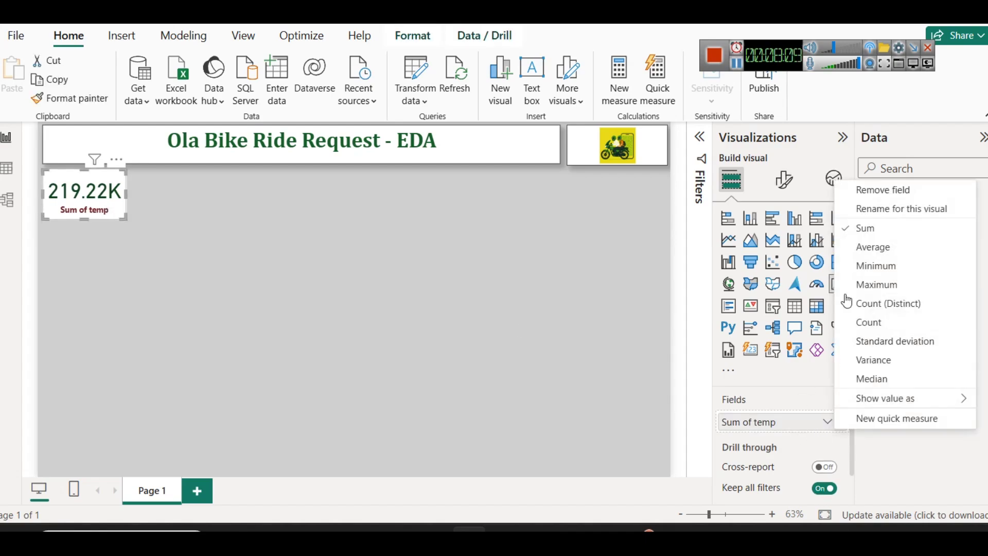
click(870, 245)
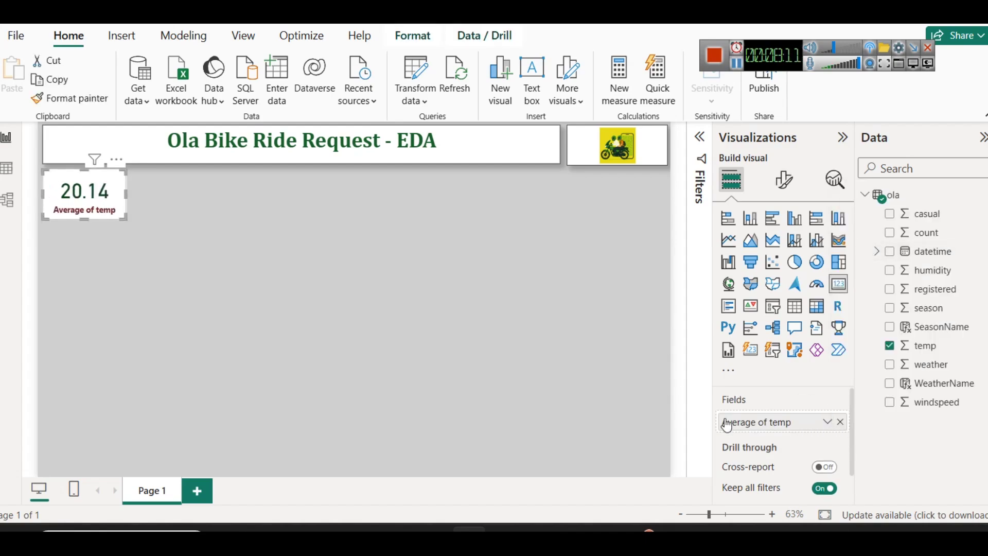
click(829, 424)
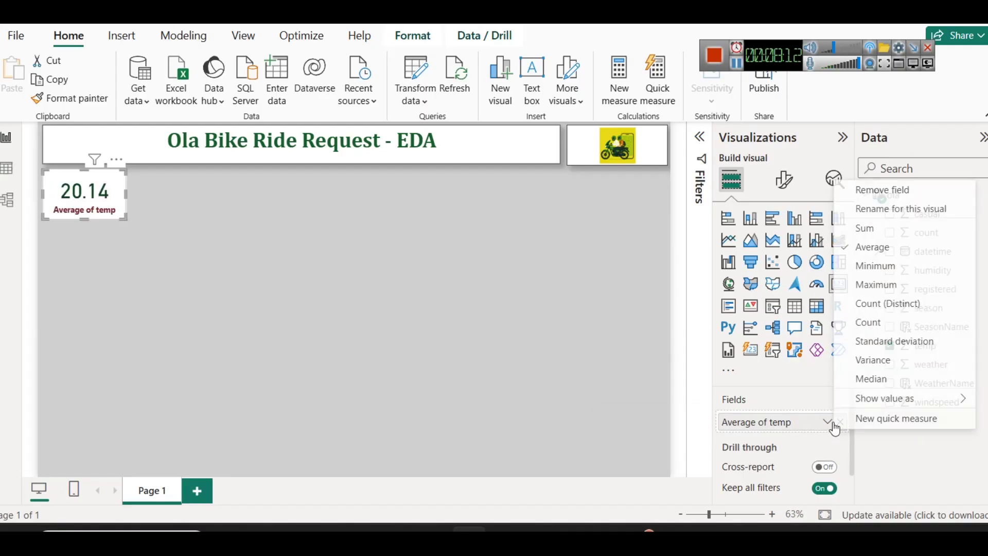
click(898, 209)
text(Avg)
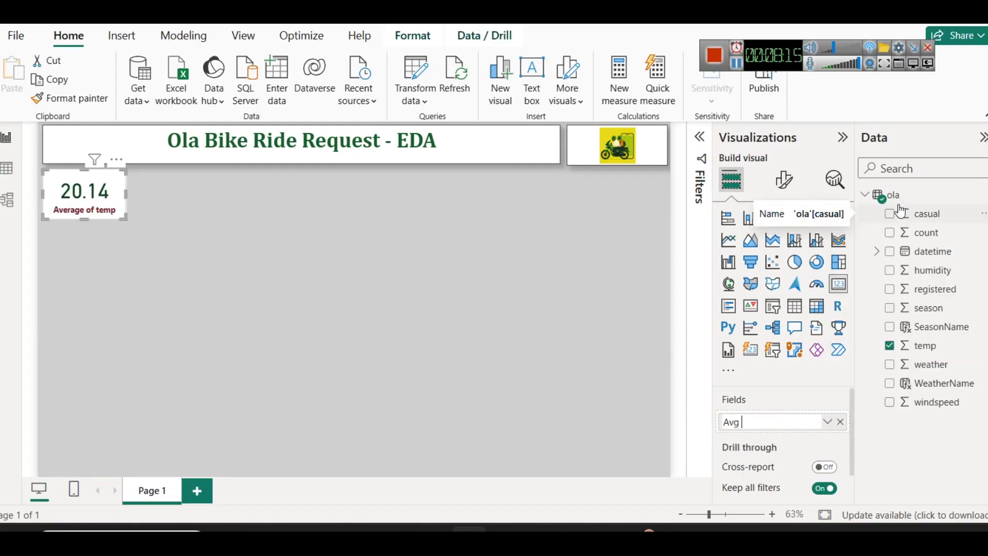
text( Temperature)
key(Return)
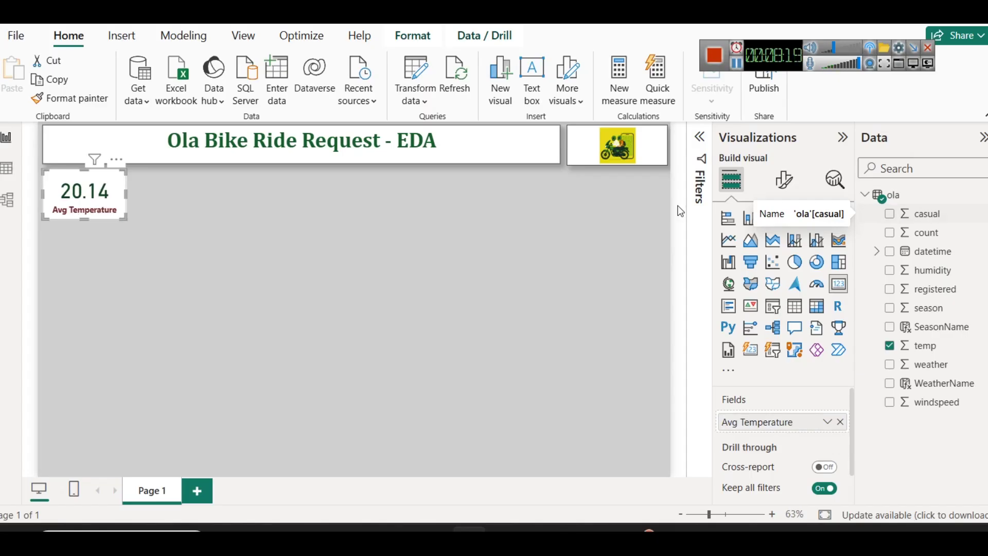
click(238, 234)
Duplicate the Avg Temperature card and place the copy directly beside the original in the same row.
click(73, 208)
key(ctrl+c)
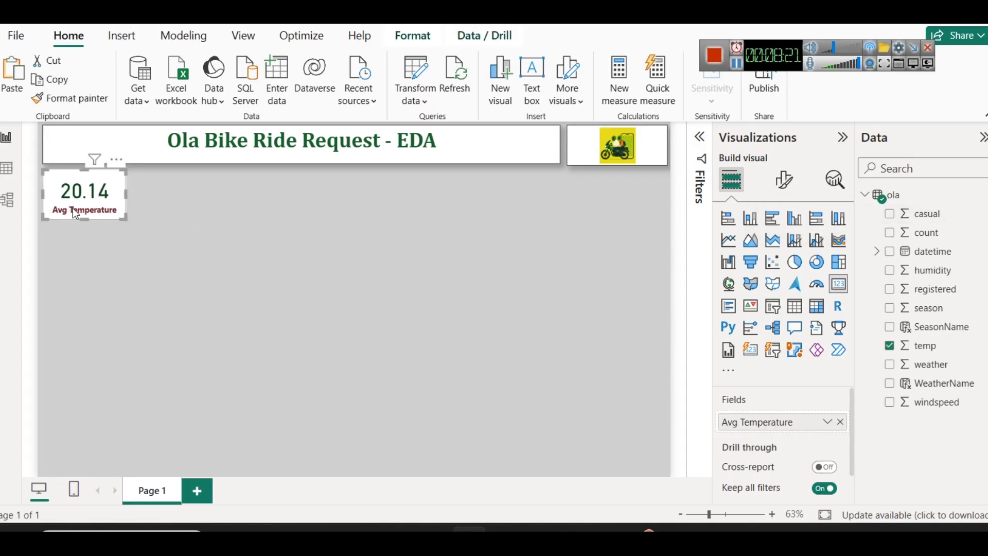
key(ctrl+v)
drag(167, 213, 170, 205)
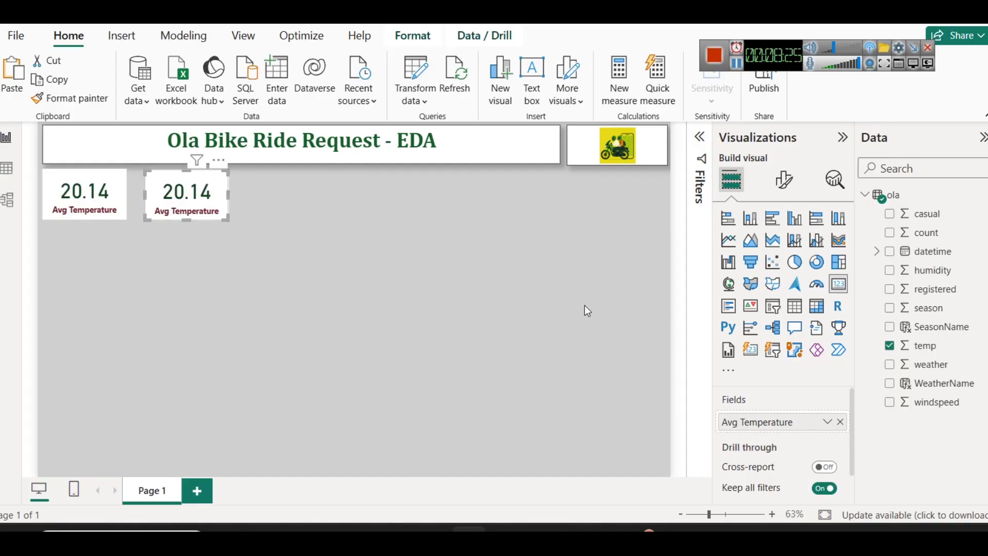
Replace the second card's temperature field with windspeed, aggregated as Average.
click(840, 422)
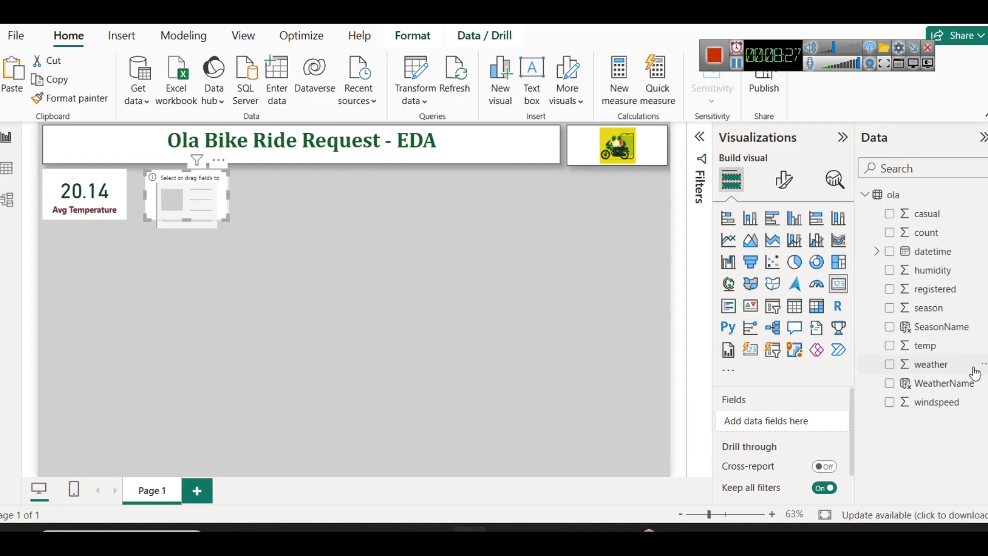
drag(972, 403, 774, 423)
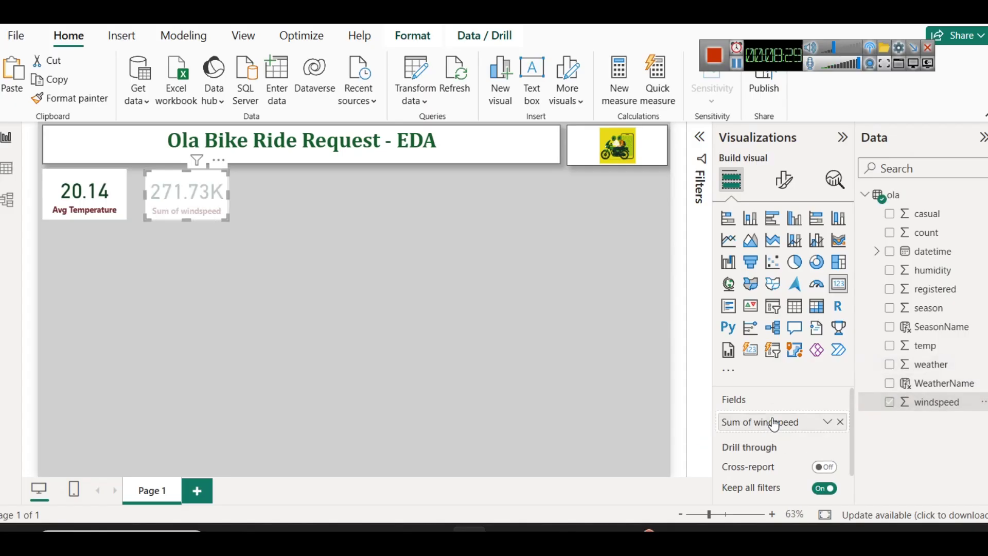
click(827, 421)
click(869, 247)
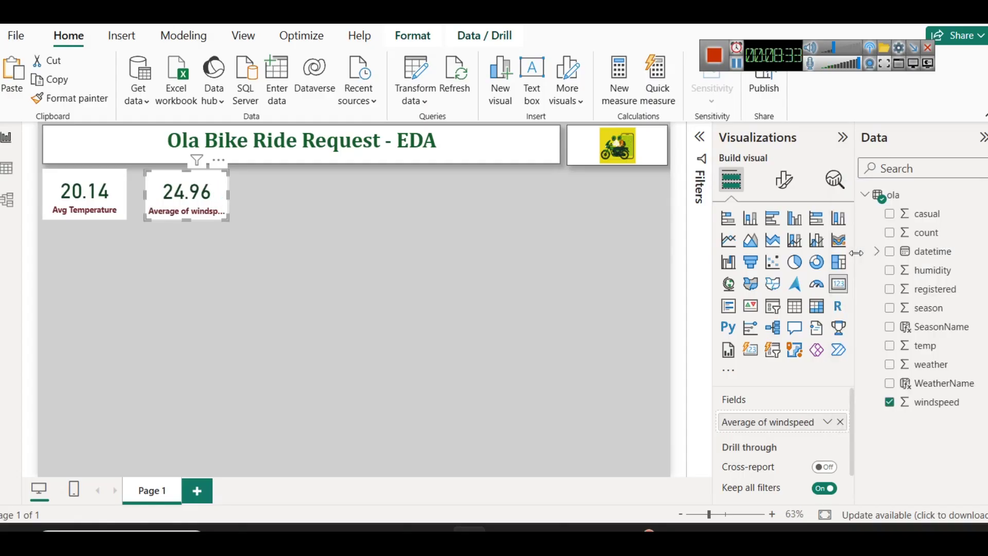
Rename the second card's field for this visual as "Avg Windspeed".
click(827, 422)
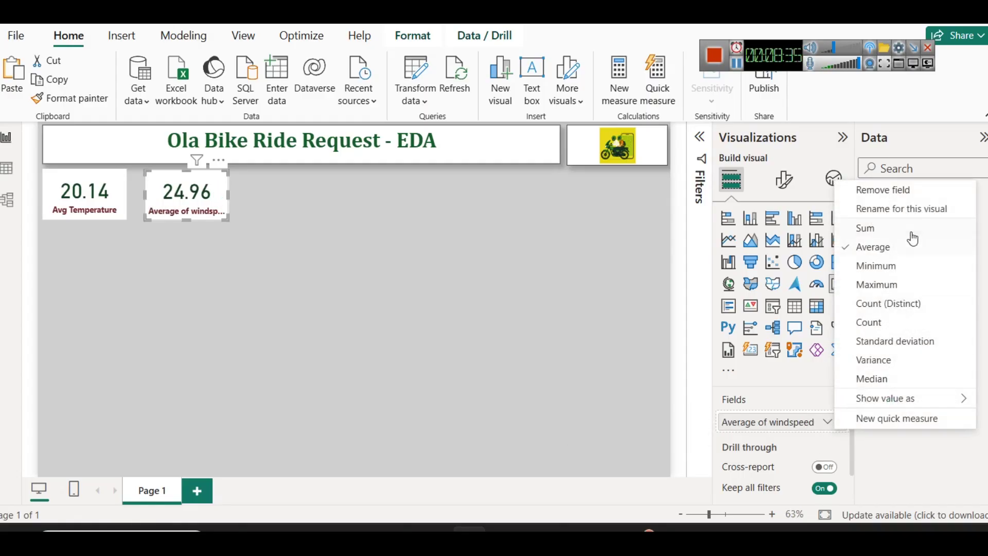
click(909, 211)
key(Home)
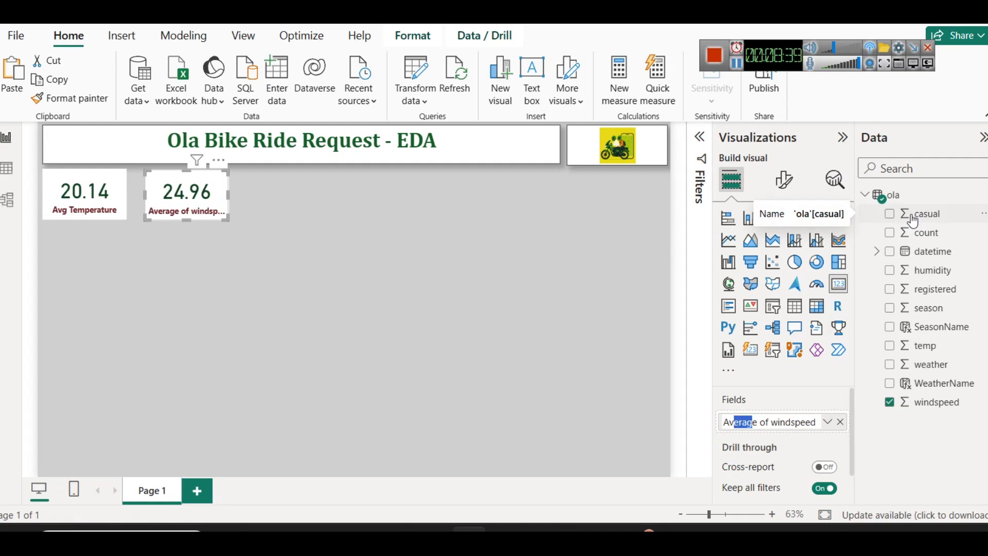
key(BackSpace)
key(Delete)
key(Right)
text(z)
key(BackSpace)
key(BackSpace)
key(BackSpace)
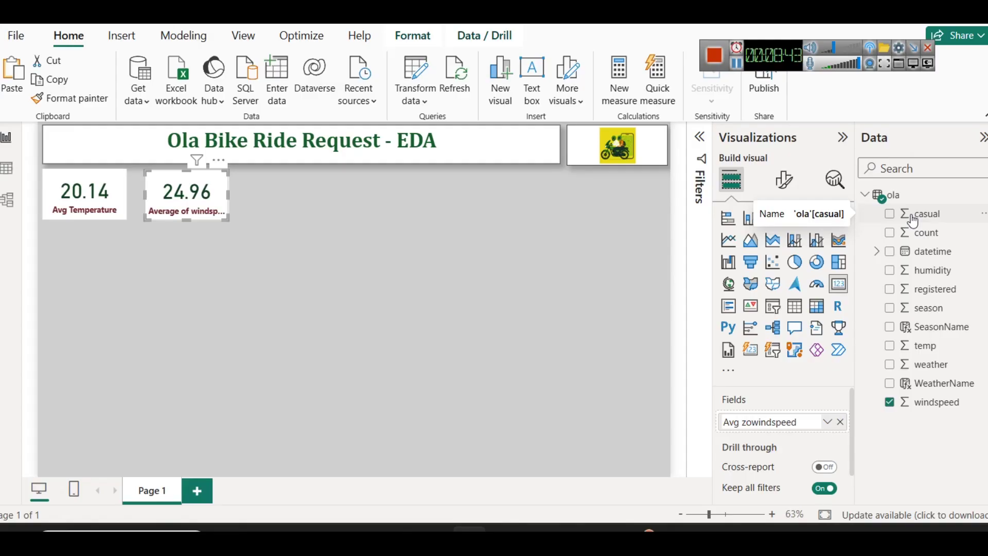
key(Right)
key(BackSpace)
key(BackSpace)
text(W)
key(Return)
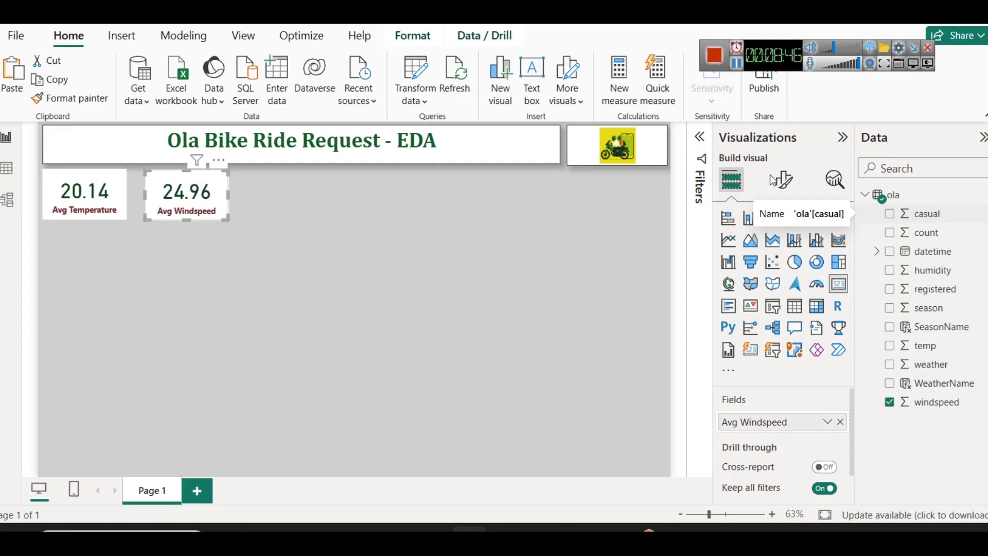
click(351, 211)
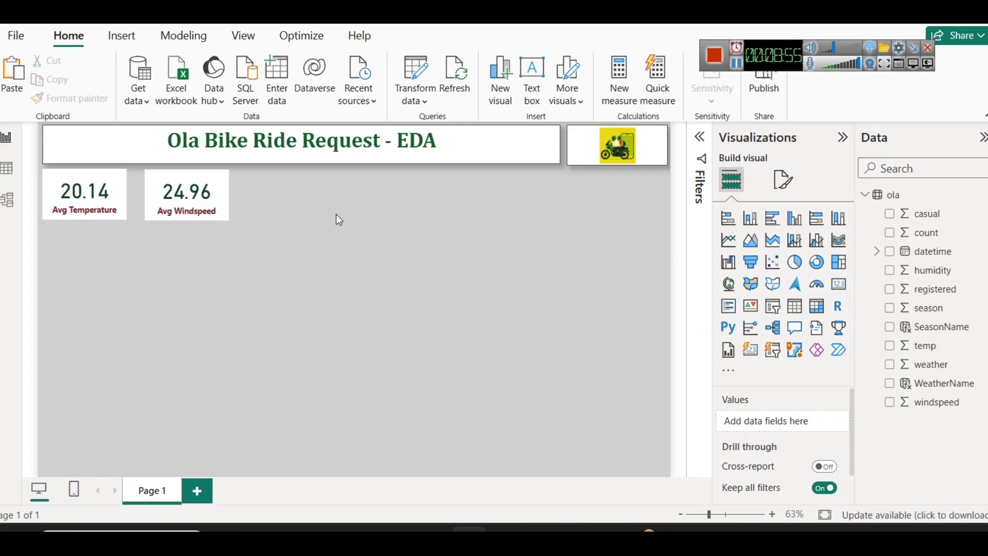
Duplicate the Avg Windspeed card and place the copy beside it as the third card in the row.
click(215, 205)
drag(208, 203, 309, 203)
key(alt+Tab)
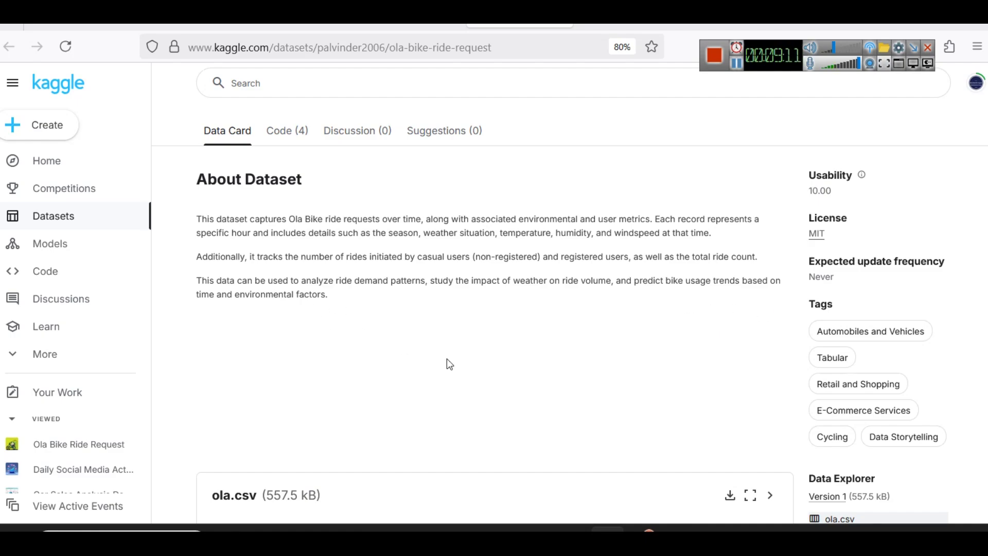
mouse_move(470, 528)
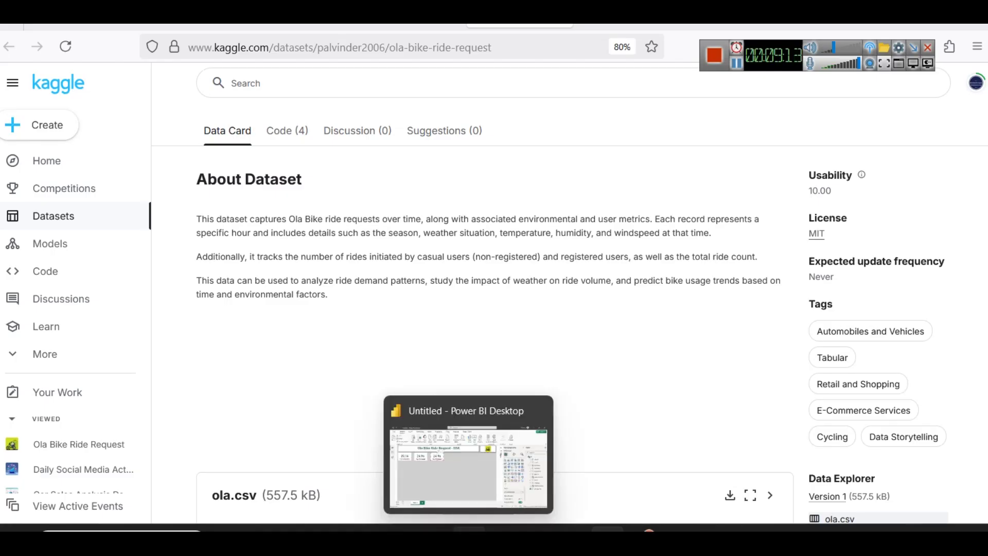
click(455, 477)
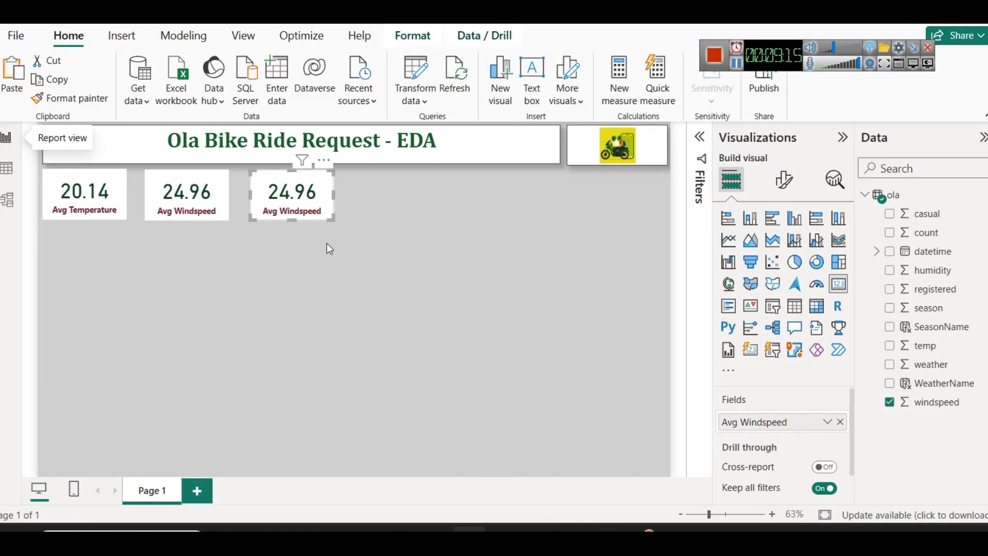
click(196, 198)
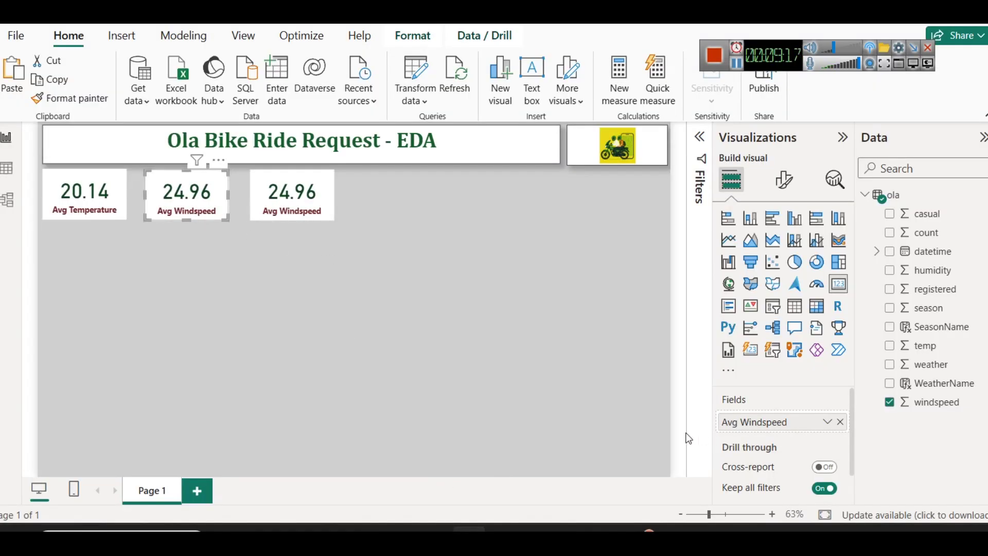
Replace the third card's windspeed field with humidity, aggregated as Average.
click(282, 203)
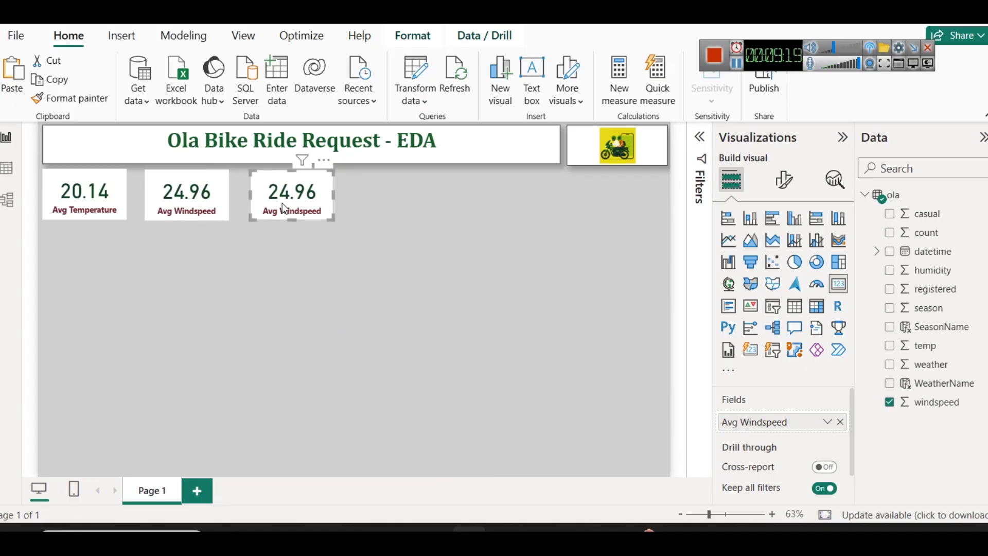
click(840, 421)
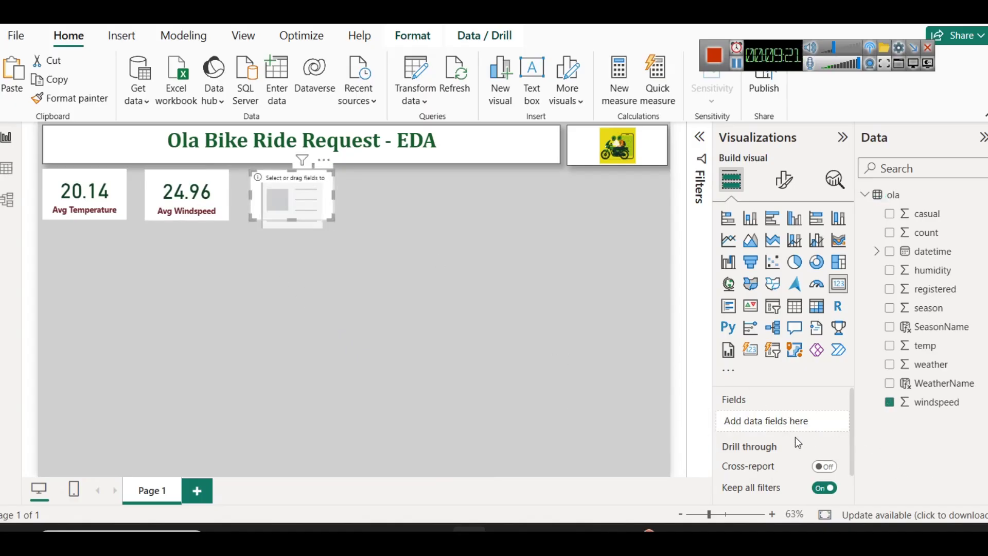
drag(926, 270, 826, 429)
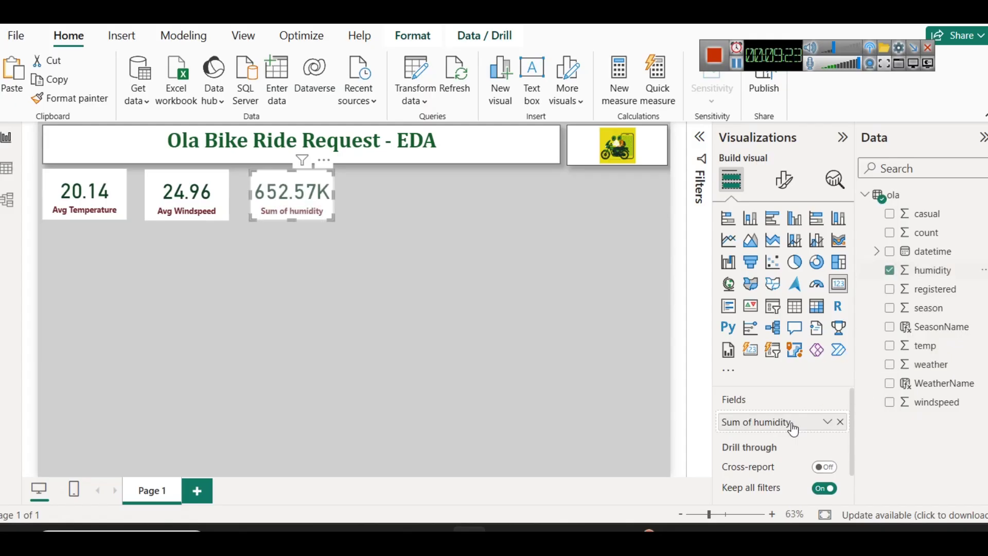
click(825, 427)
click(875, 245)
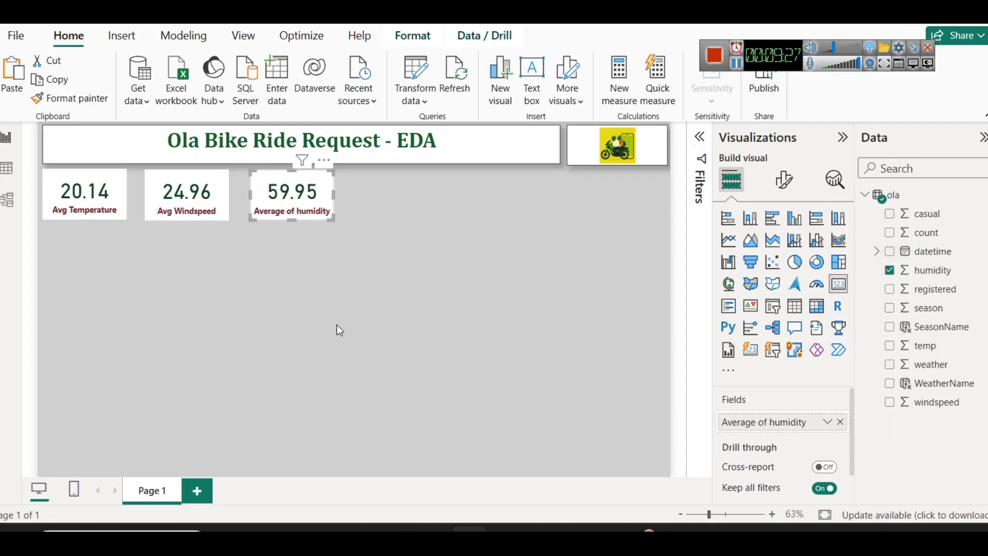
Rename the third card's field for this visual as "Avg humidity".
click(827, 426)
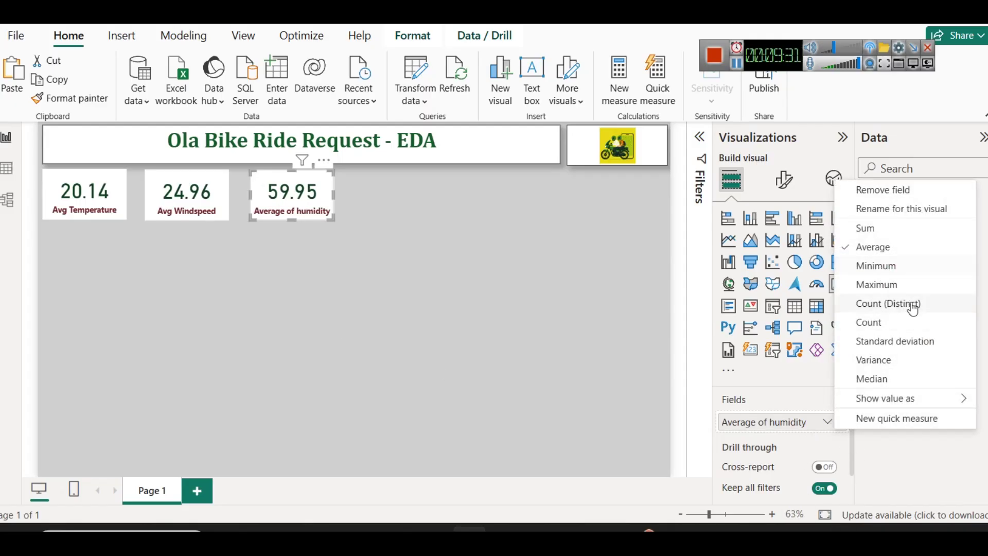
click(890, 209)
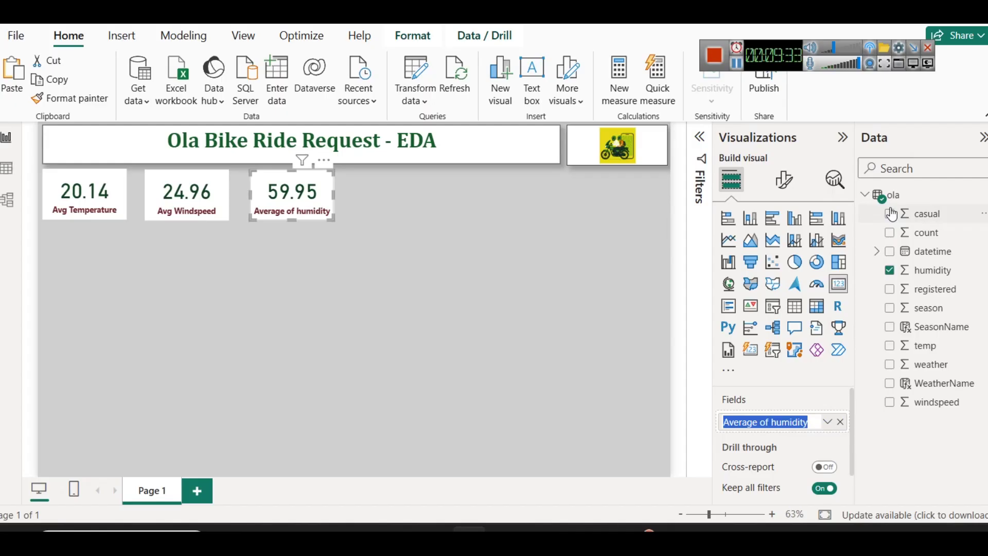
key(Home)
key(shift+Right)
key(shift+Right)
key(shift+Right)
key(shift+Right)
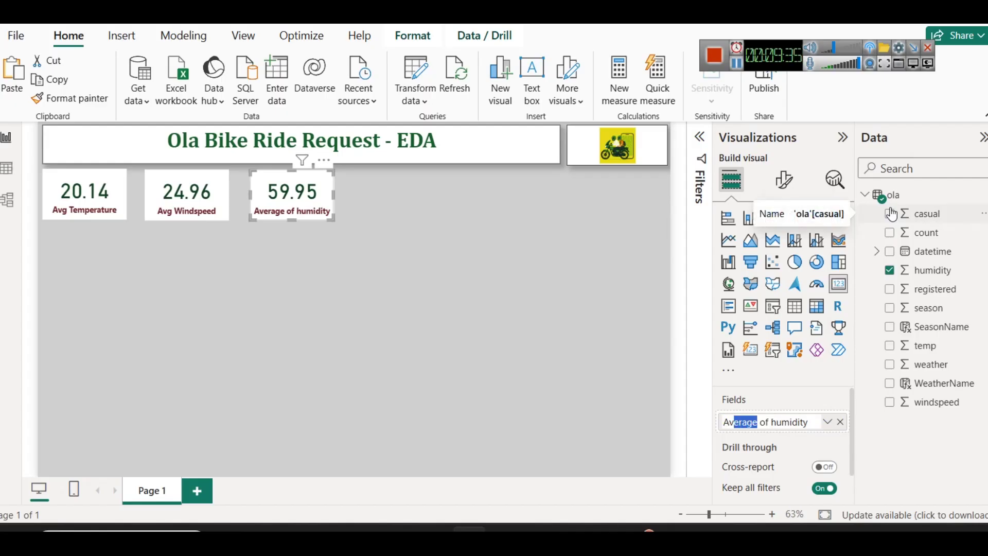
text(g)
key(Delete)
key(Return)
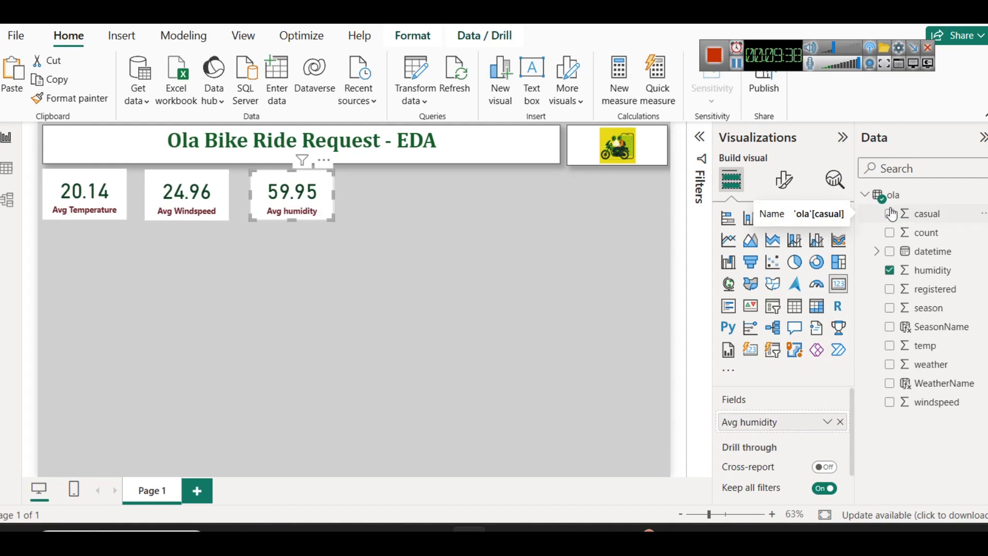
click(499, 252)
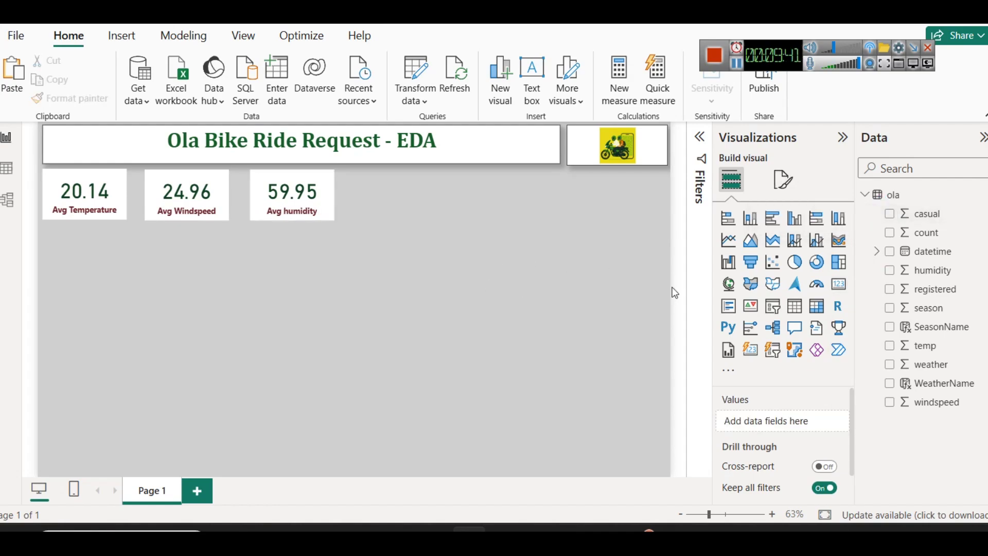
Make two copies of the Avg humidity card and place them as the fourth and fifth cards in the same row.
click(7, 167)
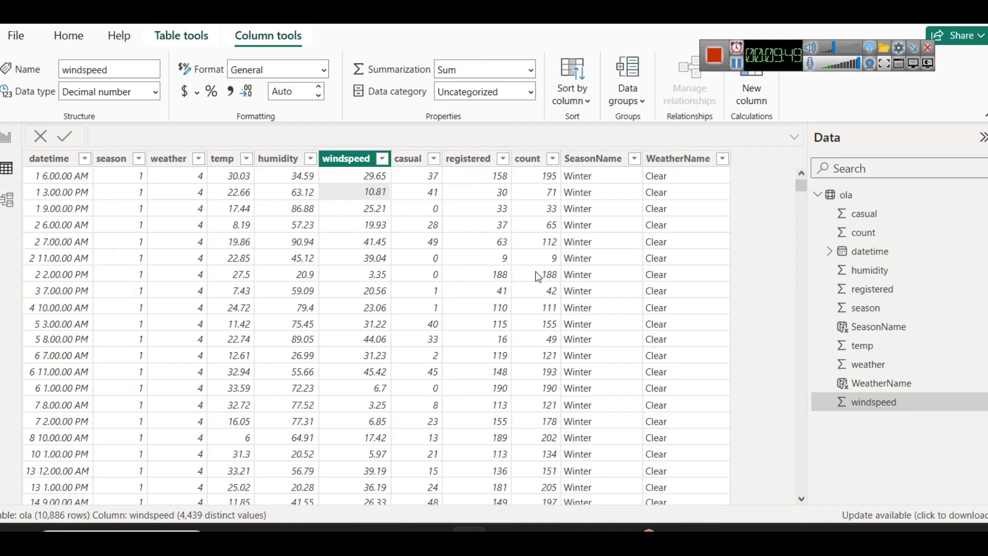
click(6, 137)
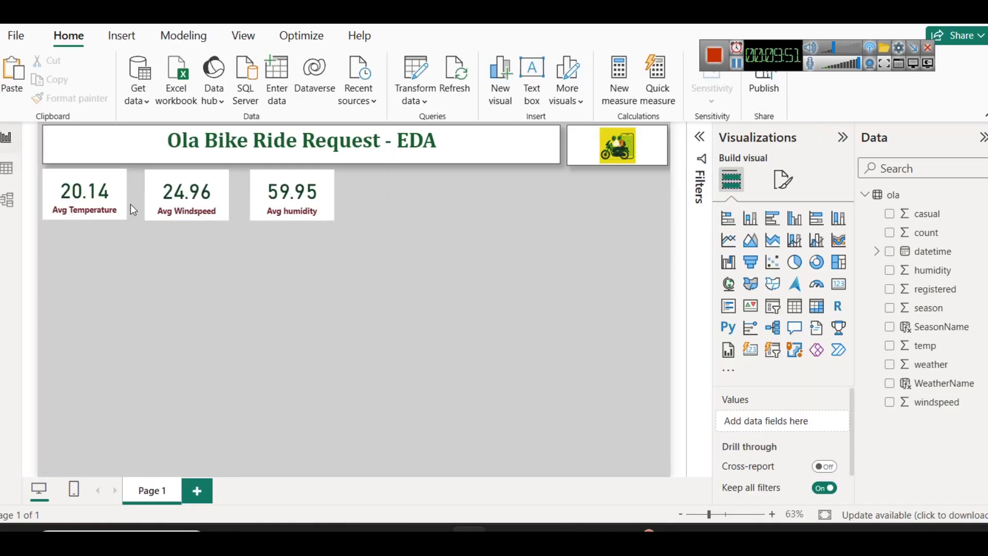
click(298, 199)
key(ctrl+c)
key(ctrl+v)
drag(299, 199, 400, 198)
key(ctrl+v)
drag(268, 198, 486, 194)
click(395, 199)
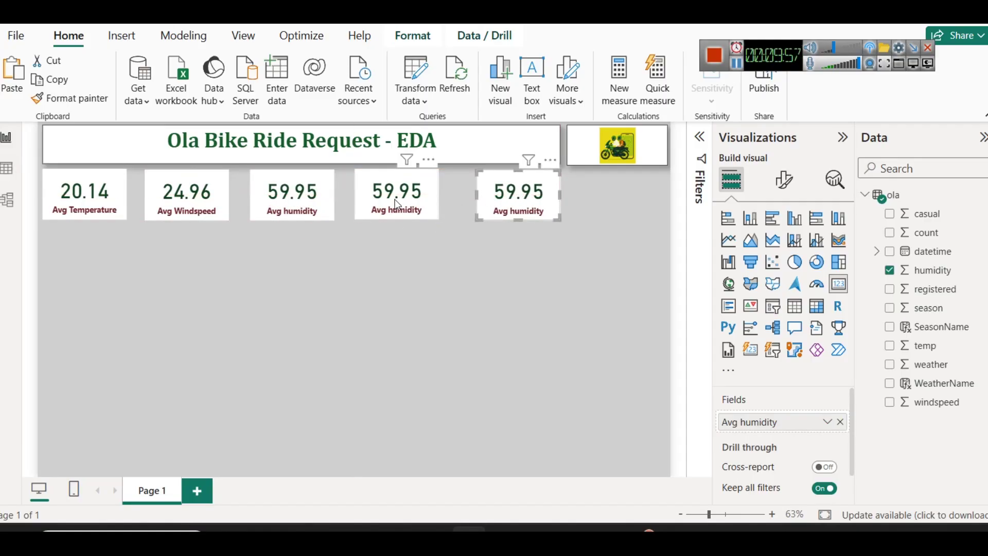
drag(394, 200, 393, 201)
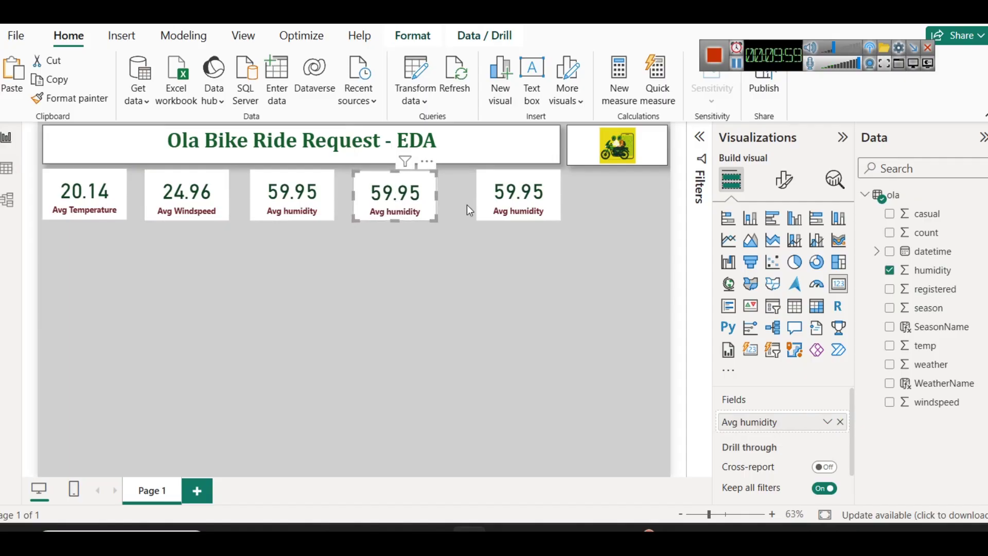
Replace the fourth card's humidity field with the sum of casual, and check the ola table's data.
click(840, 422)
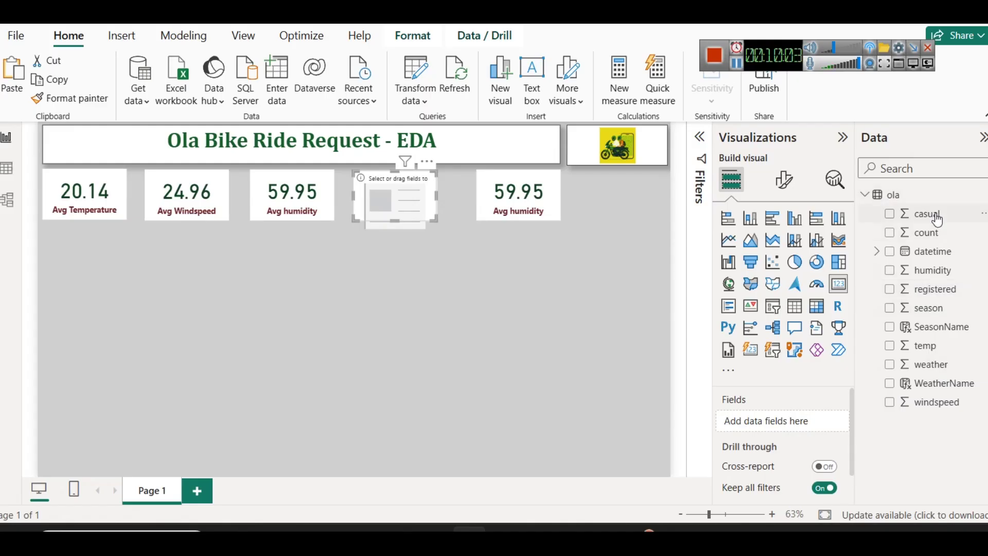
drag(933, 213, 823, 426)
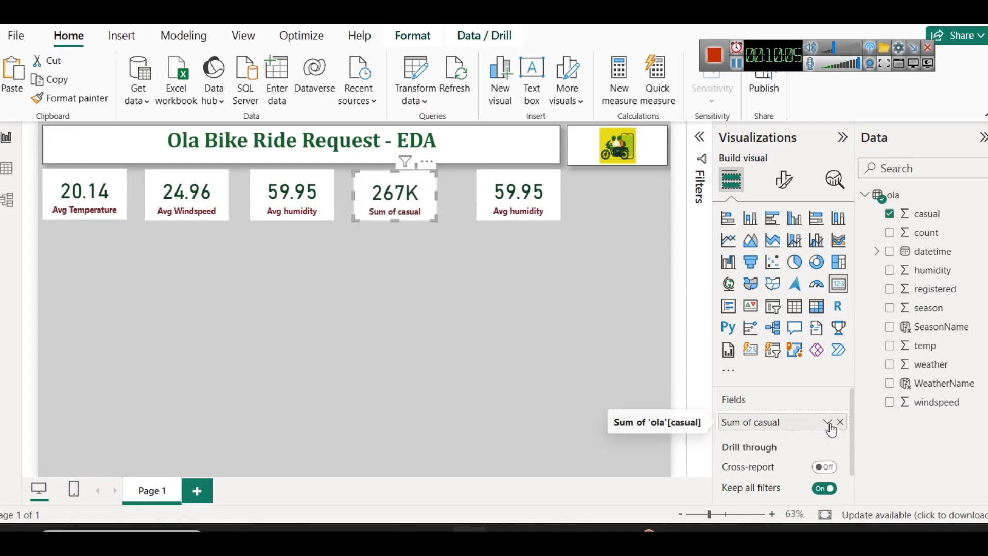
click(827, 422)
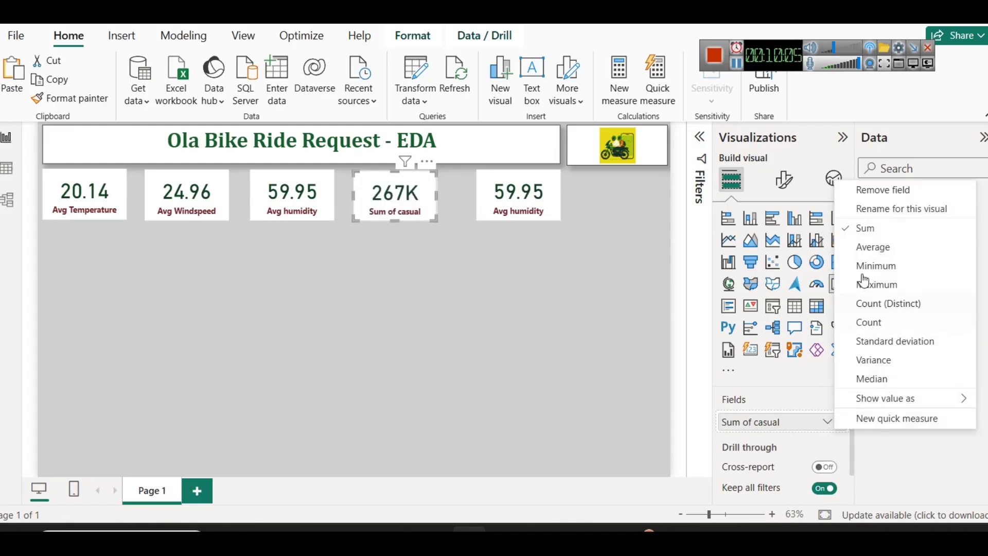
click(369, 303)
click(6, 168)
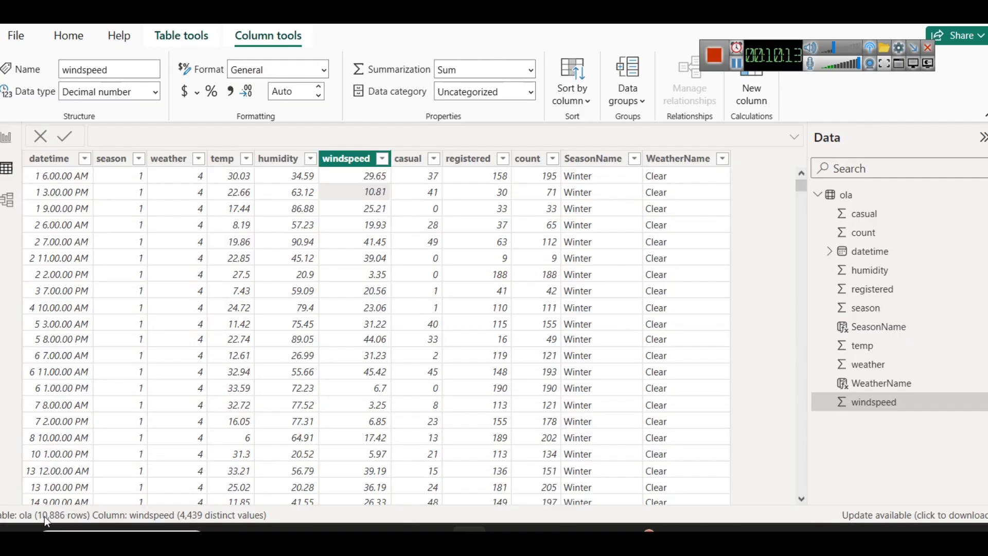
click(6, 137)
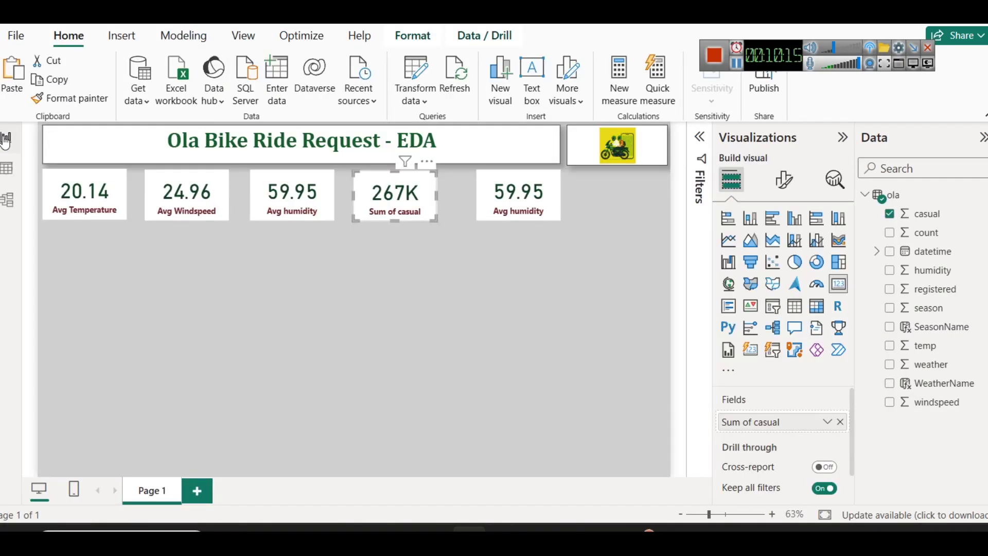
Nudge the Avg humidity card and the casual card slightly toward the Avg Windspeed card to even out the row's spacing.
click(294, 200)
key(Left)
key(Left)
key(Left)
key(Left)
key(Left)
key(Left)
key(Left)
key(Left)
key(Left)
key(Left)
click(406, 210)
key(Left)
key(Left)
key(Left)
key(Left)
key(Left)
key(Left)
key(Left)
key(Left)
key(Left)
key(Left)
key(Left)
key(Left)
key(Left)
key(Left)
key(Left)
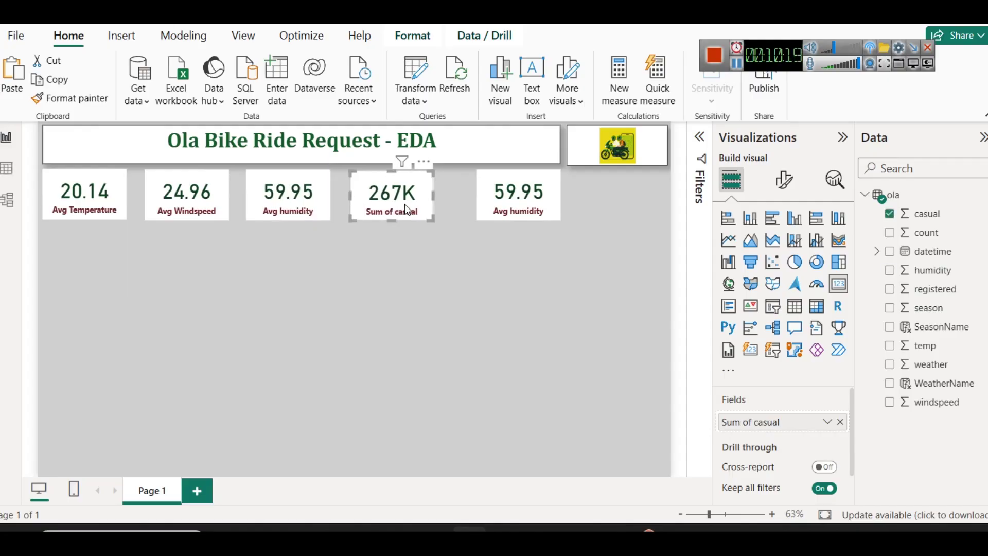
Rename the fourth card's casual field for this visual as "Casual Customers".
mouse_move(105, 484)
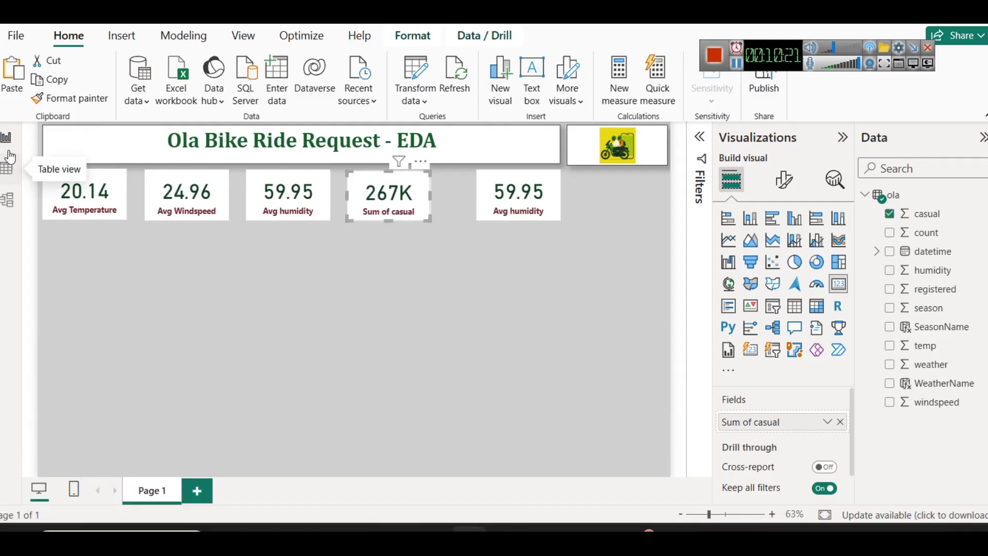
click(6, 168)
click(6, 137)
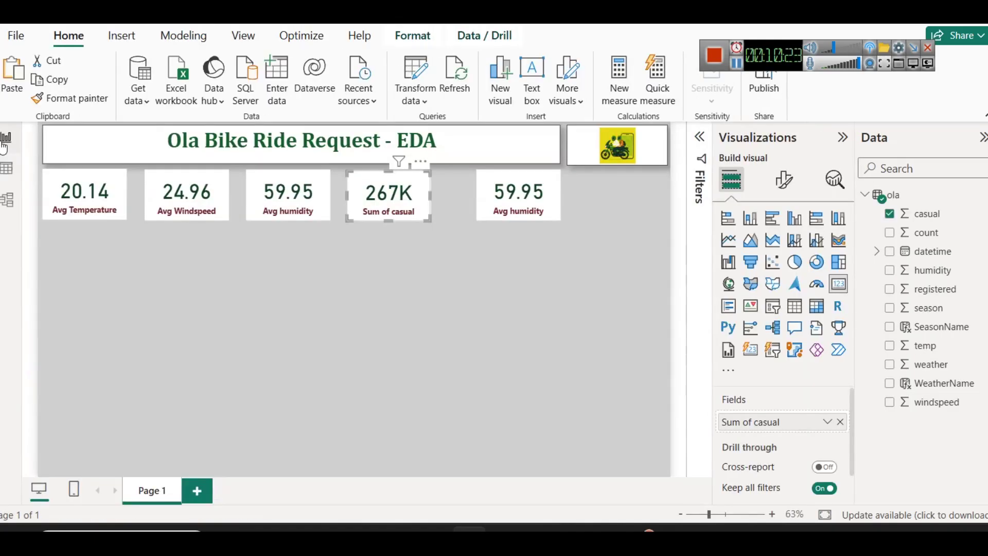
click(828, 422)
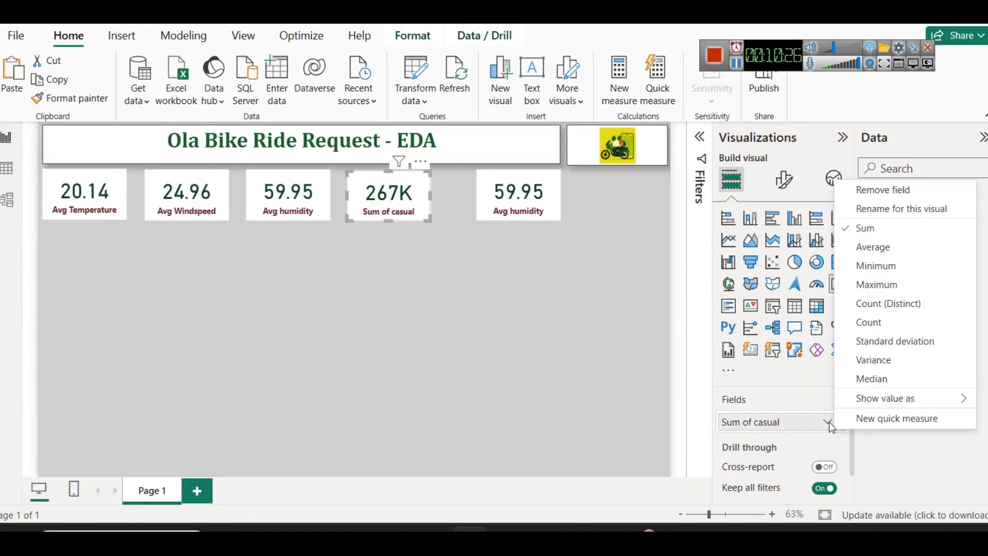
click(893, 209)
text(Casual Customers)
key(Return)
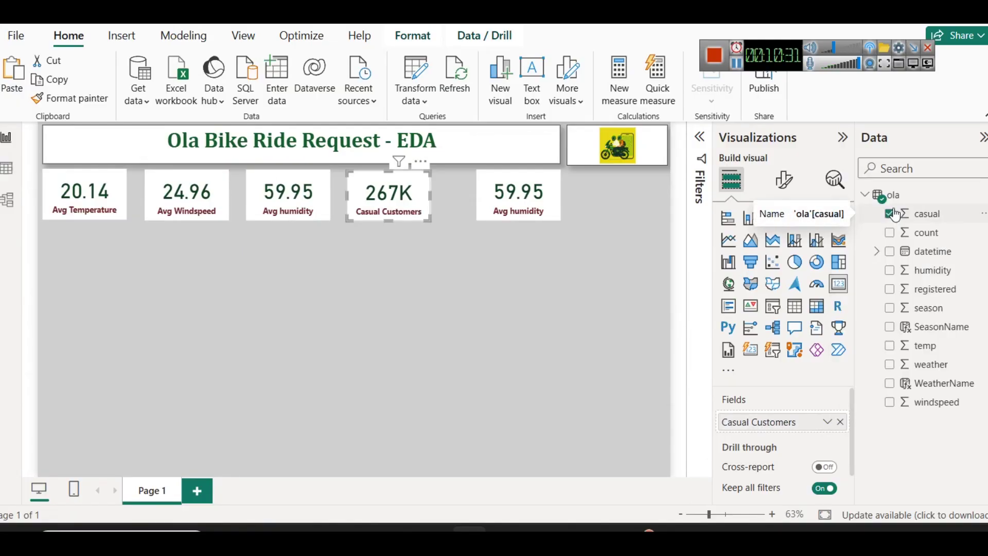
Replace the humidity field in the fifth card with the sum of registered.
click(486, 258)
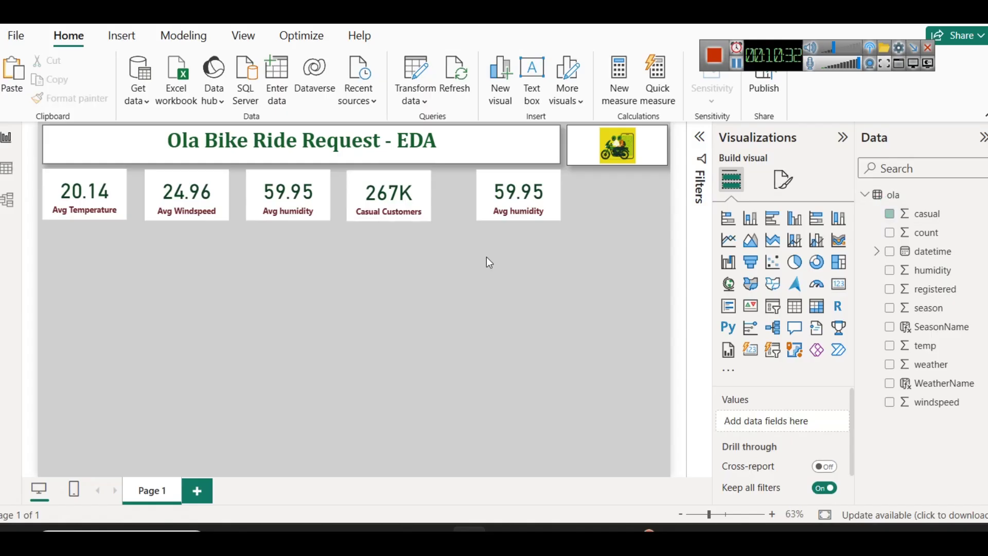
click(514, 194)
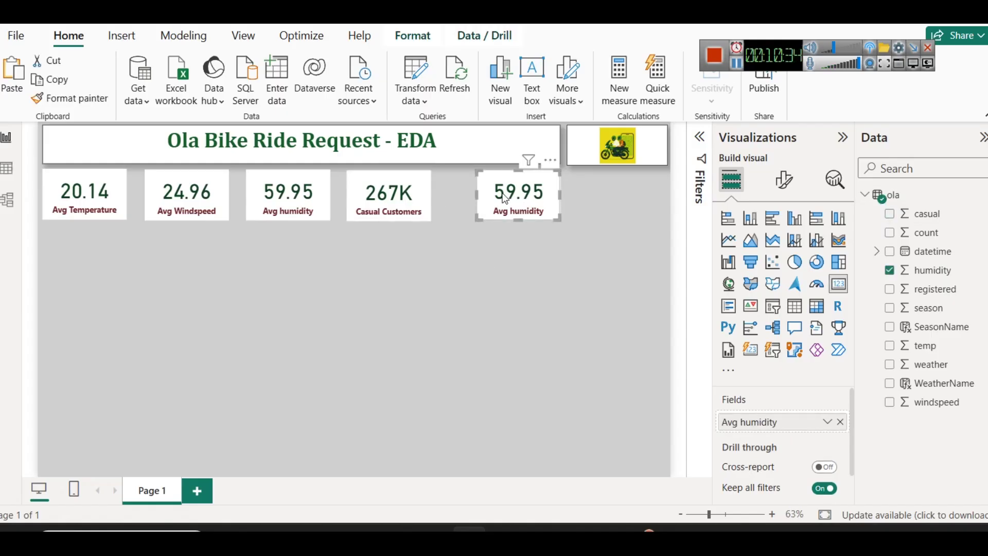
click(839, 419)
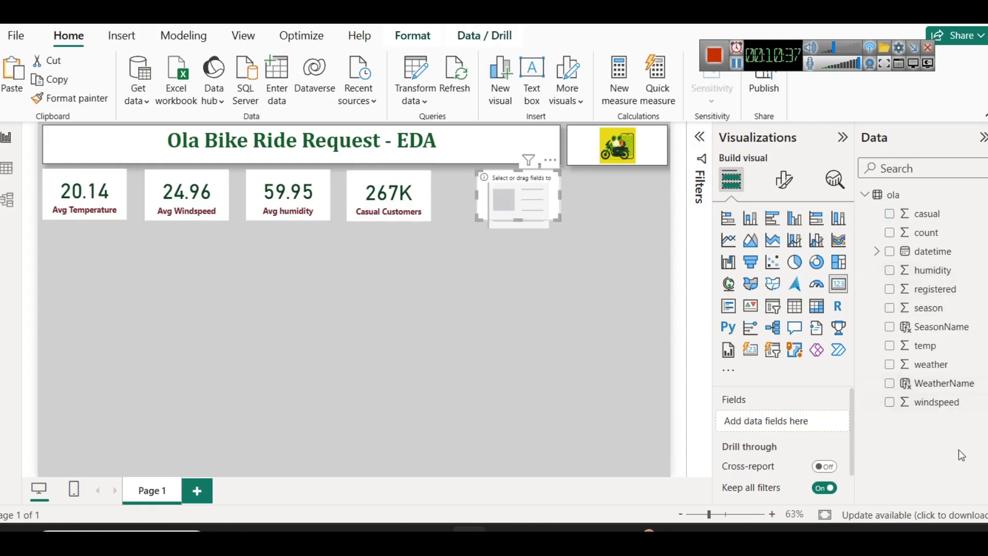
drag(922, 300, 800, 421)
Rename the fifth card's registered field for this visual as "Registered Customers".
click(825, 422)
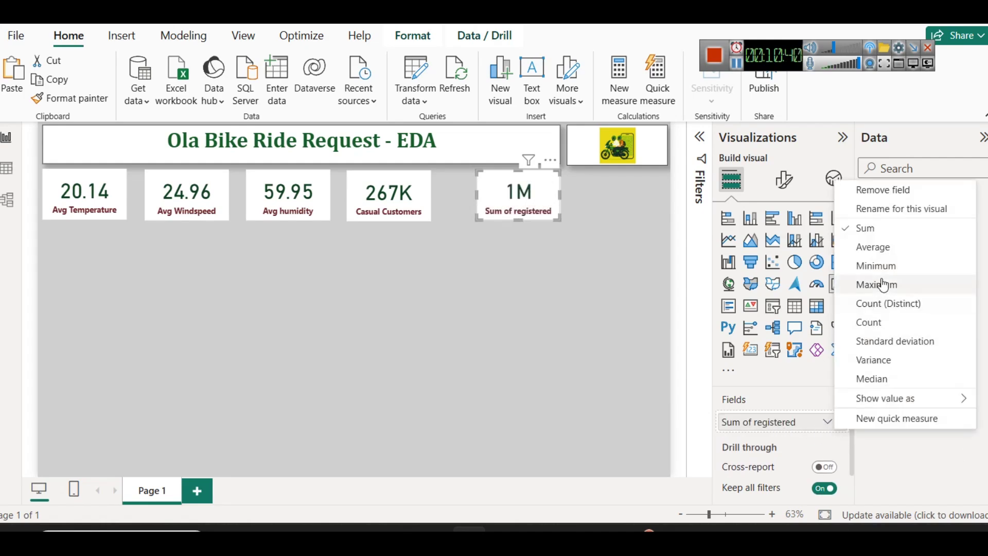
click(902, 208)
text(Re)
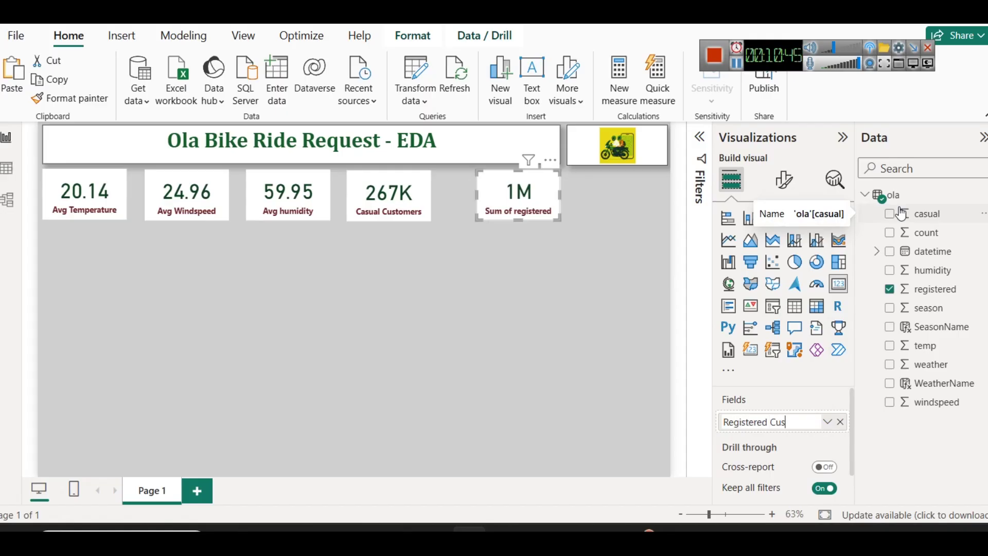
text(gistered Customers)
key(Return)
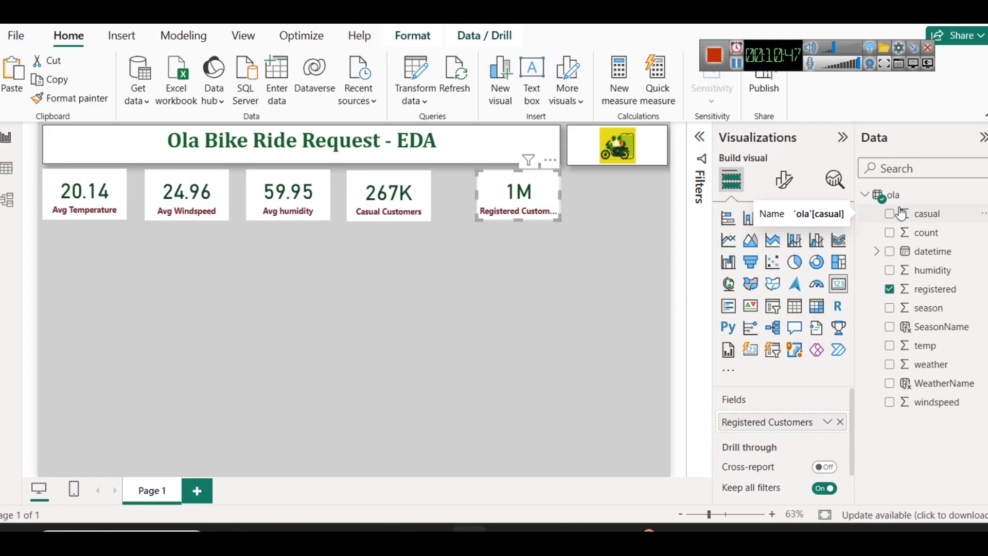
click(526, 232)
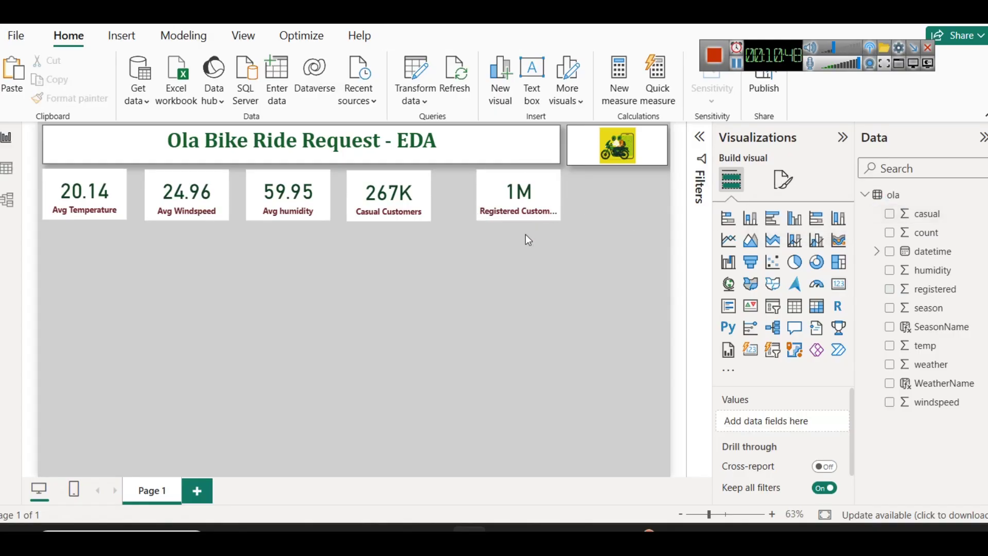
Shift the Avg Windspeed, Avg humidity and Casual Customers cards slightly toward the Avg Temperature card.
click(521, 196)
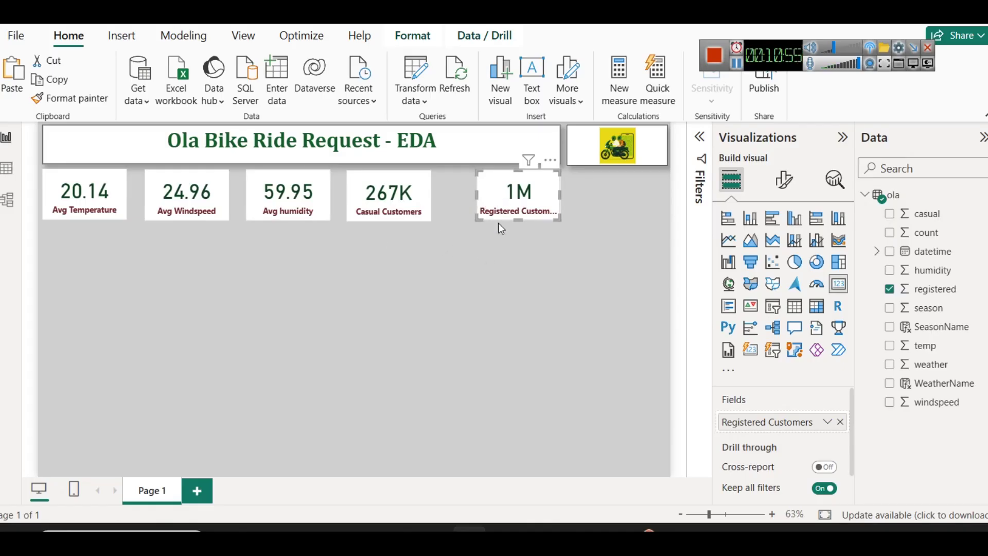
click(209, 206)
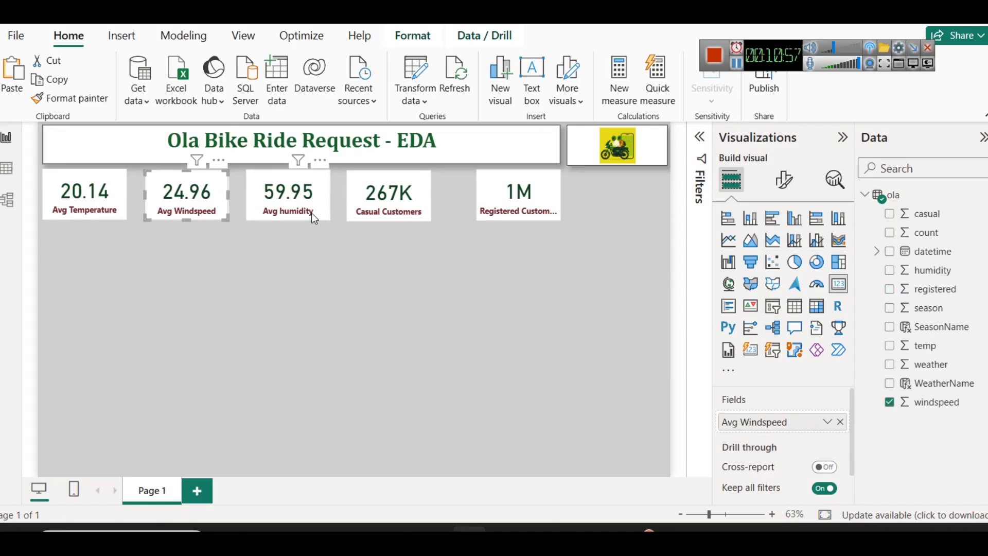
drag(206, 192, 199, 192)
click(279, 201)
drag(278, 198, 344, 229)
click(158, 202)
click(351, 212)
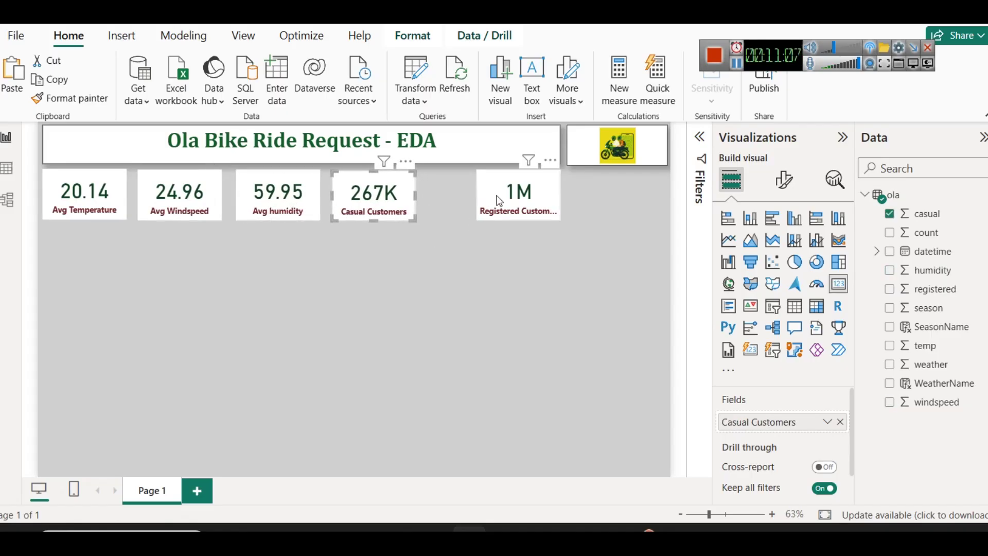
Move the Registered Customers card along the row until it sits right beside the Casual Customers card.
click(487, 220)
key(Left)
key(Left)
key(Left)
key(Left)
key(Left)
key(Left)
key(Left)
key(Left)
key(Left)
key(Left)
key(Left)
key(Left)
key(Left)
key(Left)
key(Left)
key(Left)
key(Left)
key(Left)
key(Left)
key(Left)
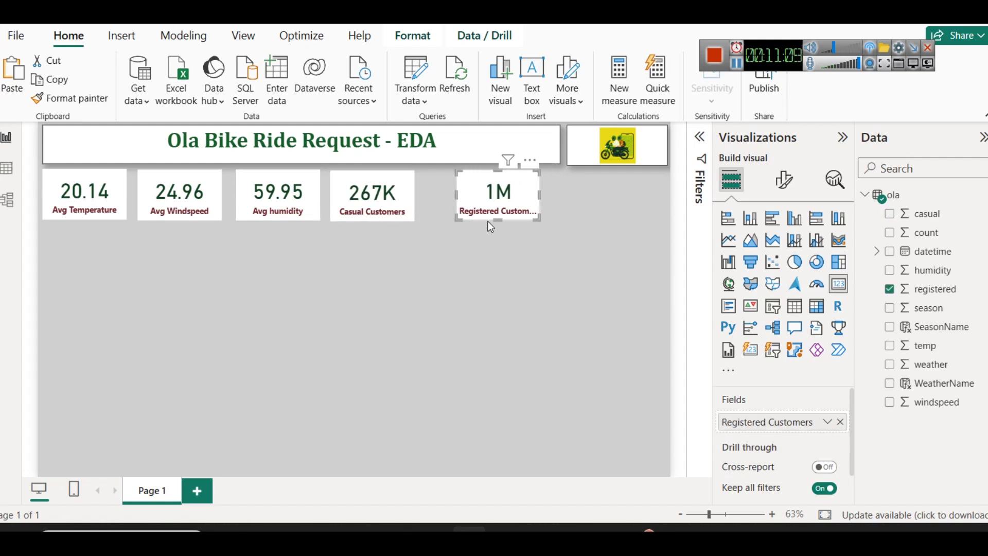
key(Left)
key(Left)
key(Left)
key(Left)
key(Left)
key(Left)
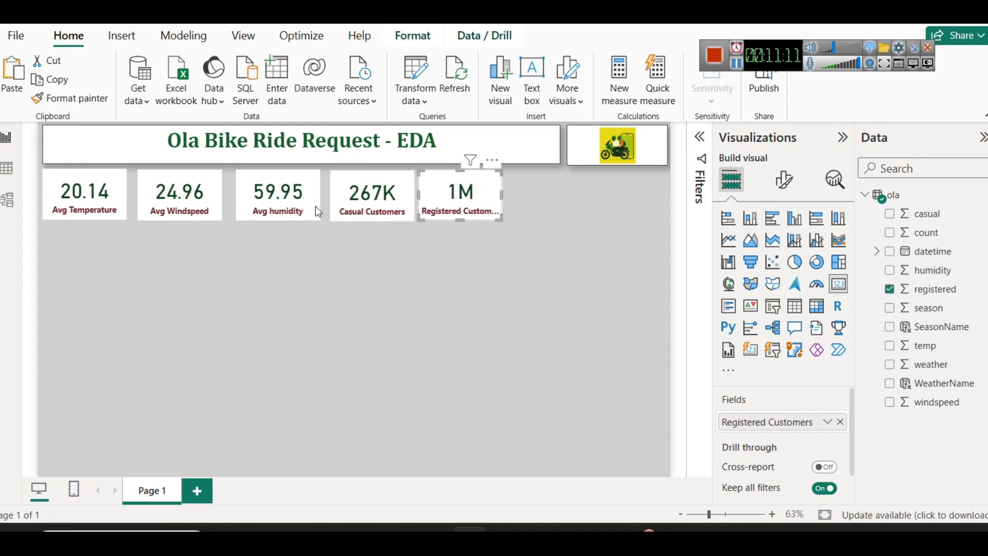
Close the gaps between the first three cards by moving Avg Windspeed and Avg humidity toward the Avg Temperature card.
click(185, 207)
key(Left)
key(Left)
key(Left)
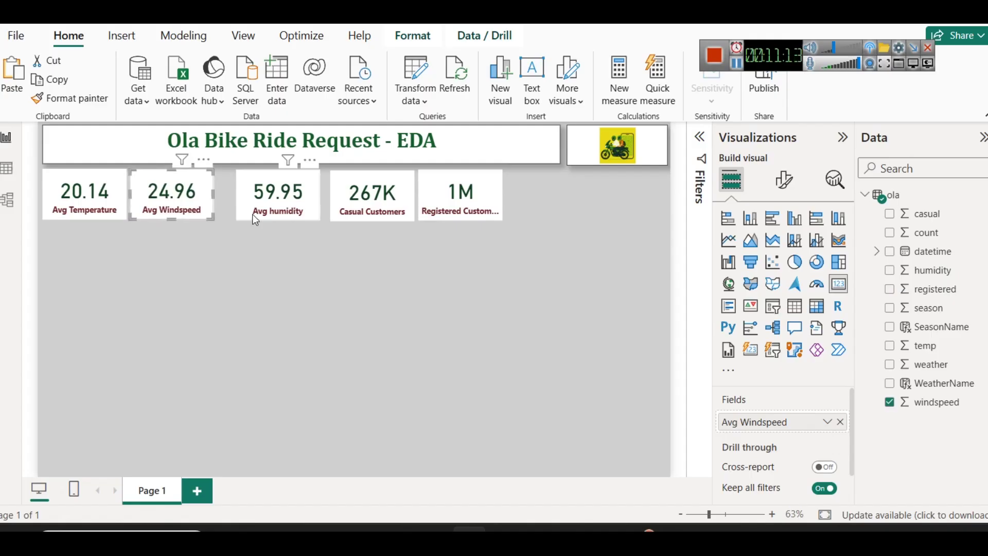
click(266, 197)
key(Left)
key(Left)
key(Left)
key(Left)
key(Left)
key(Left)
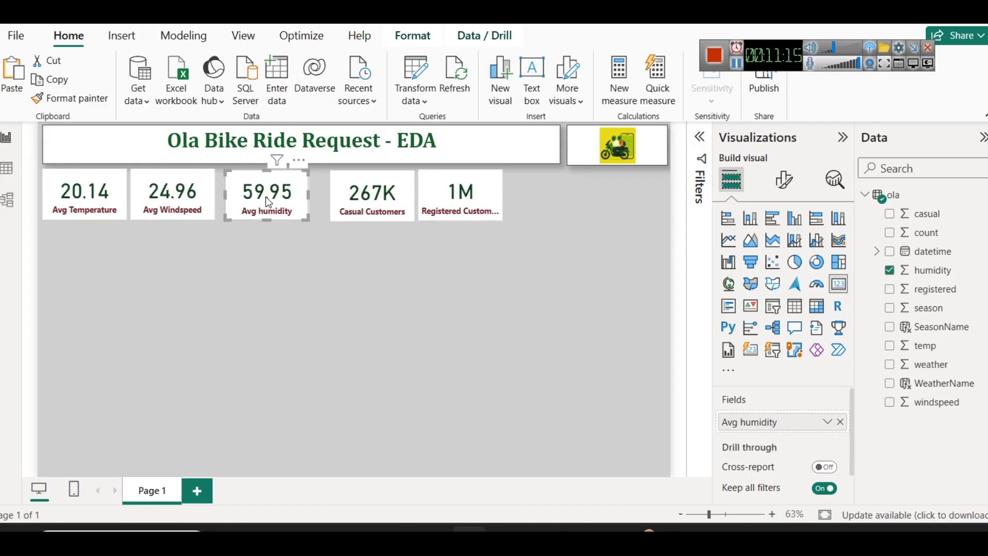
key(Left)
Move the Casual Customers and Registered Customers cards closer to the Avg humidity card with small, even gaps.
click(175, 198)
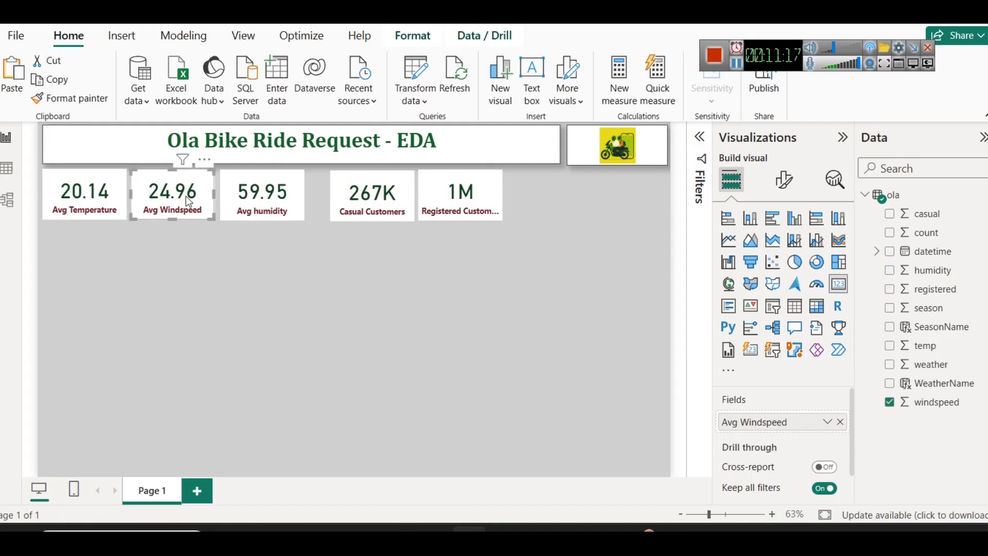
click(276, 198)
click(411, 207)
key(Left)
key(Left)
key(Left)
key(Left)
key(Left)
key(Left)
key(Left)
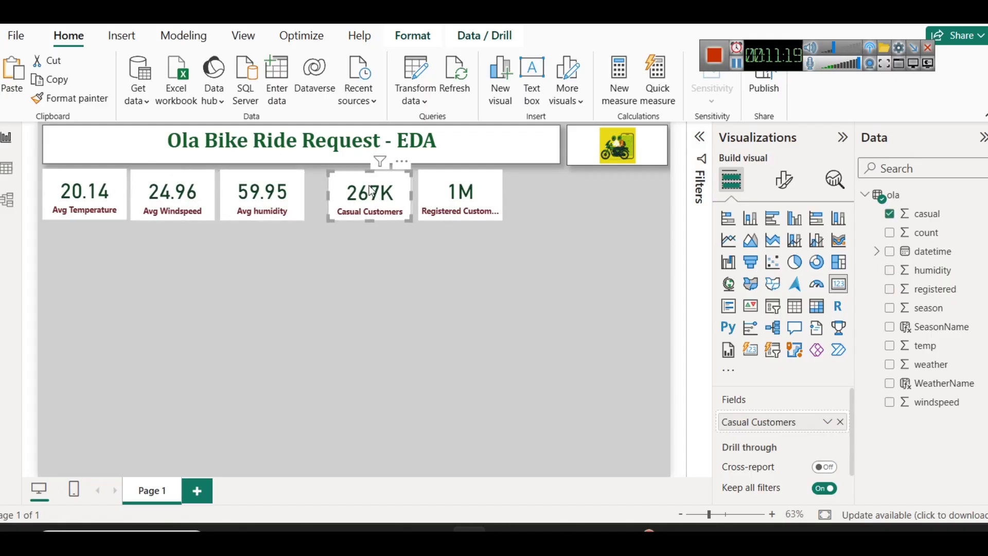
click(456, 201)
key(Left)
key(Left)
key(Left)
key(Left)
key(Left)
key(Left)
click(359, 199)
key(Left)
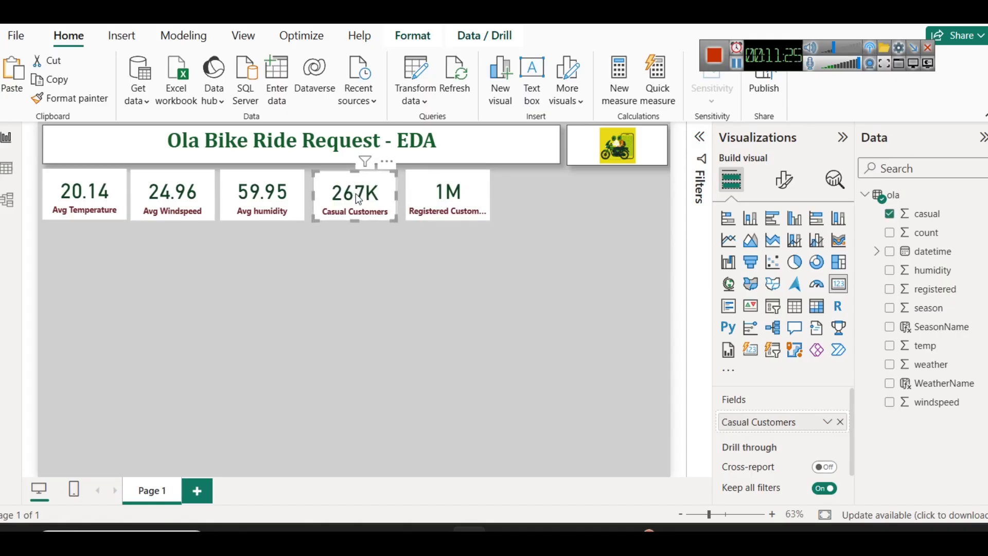
key(Left)
key(Left)
click(421, 212)
key(Left)
key(Left)
key(Left)
key(Left)
Duplicate the Registered Customers card and place the copy as the sixth card in the same row.
click(486, 220)
click(447, 196)
key(ctrl+c)
key(ctrl+v)
drag(548, 206, 535, 196)
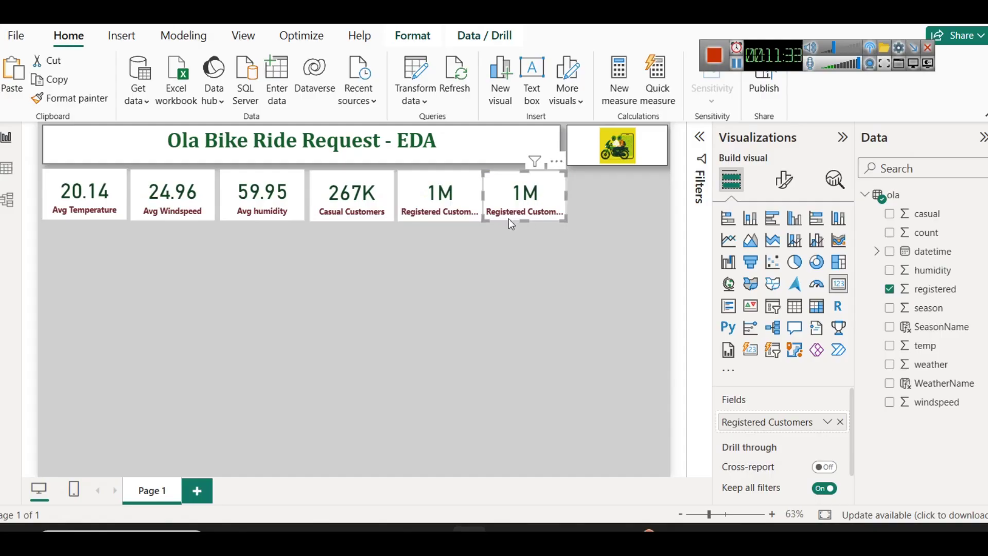
Tighten the spacing of the third to sixth cards so the row fits the width of the title box.
drag(286, 219, 335, 220)
click(339, 205)
click(415, 217)
drag(415, 217, 410, 218)
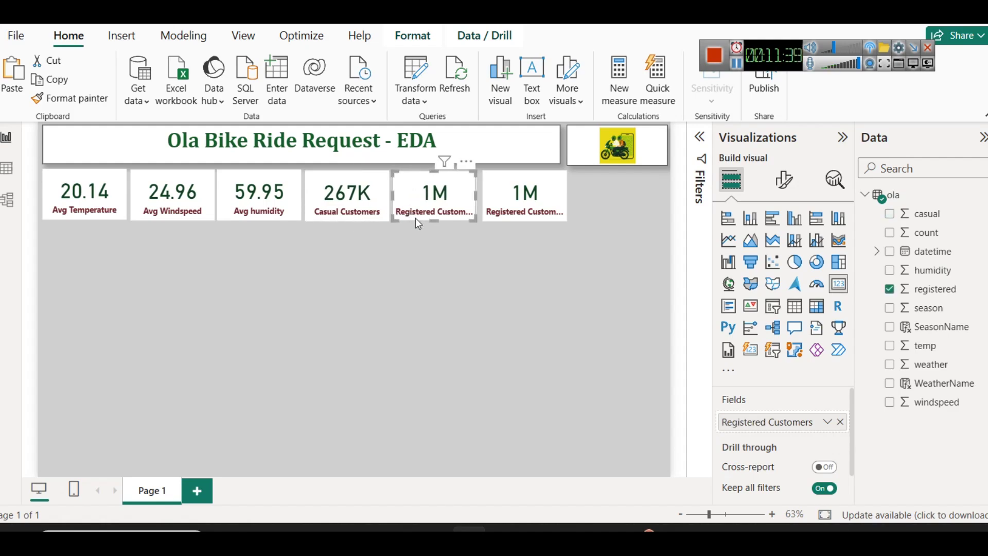
drag(503, 209, 498, 209)
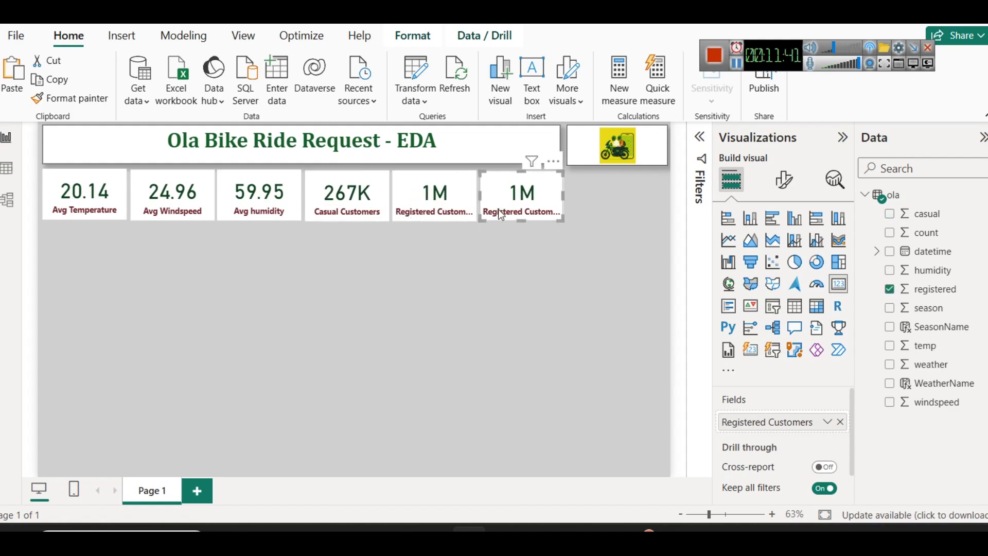
click(437, 198)
drag(437, 198, 437, 203)
click(448, 291)
click(590, 291)
Replace the sixth card's registered field with the sum of count.
click(522, 195)
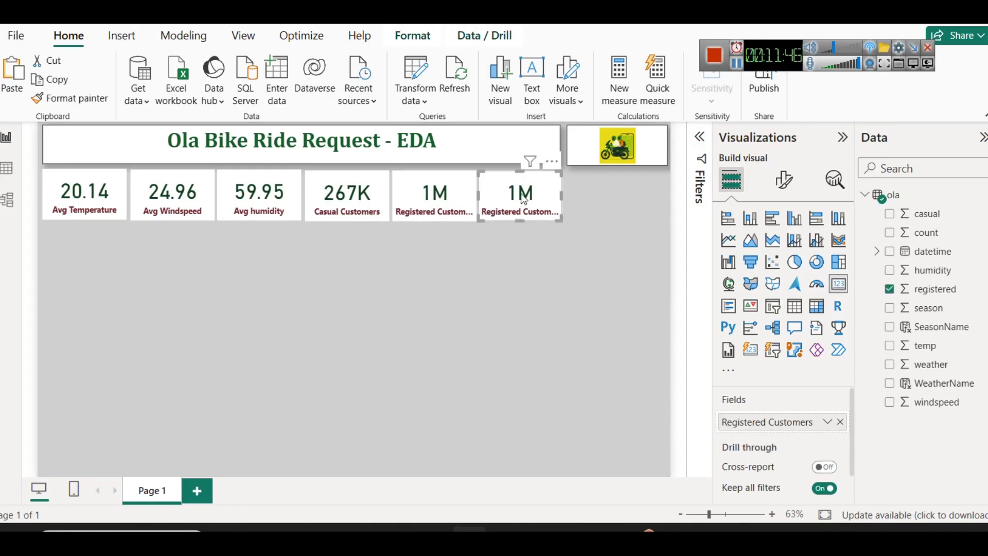
click(840, 421)
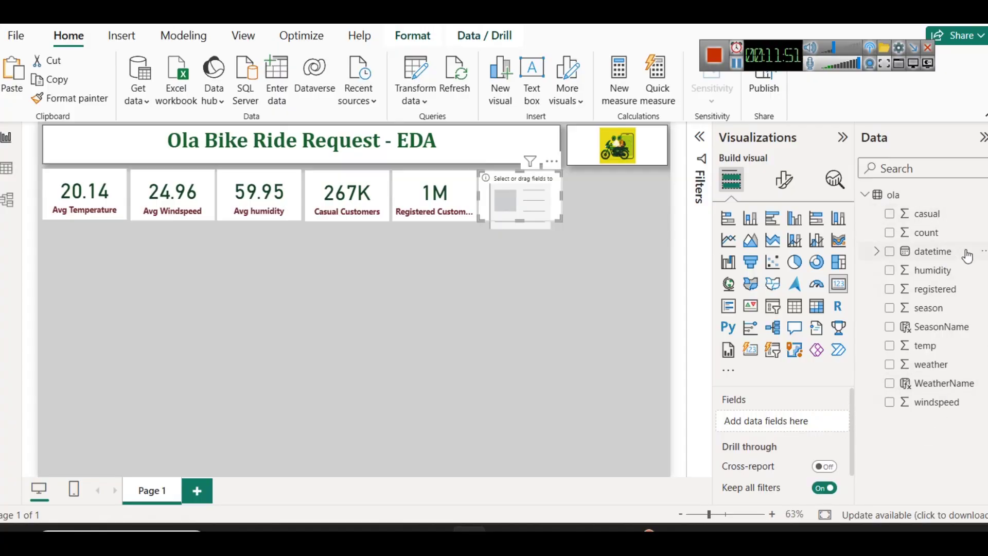
drag(923, 232, 797, 420)
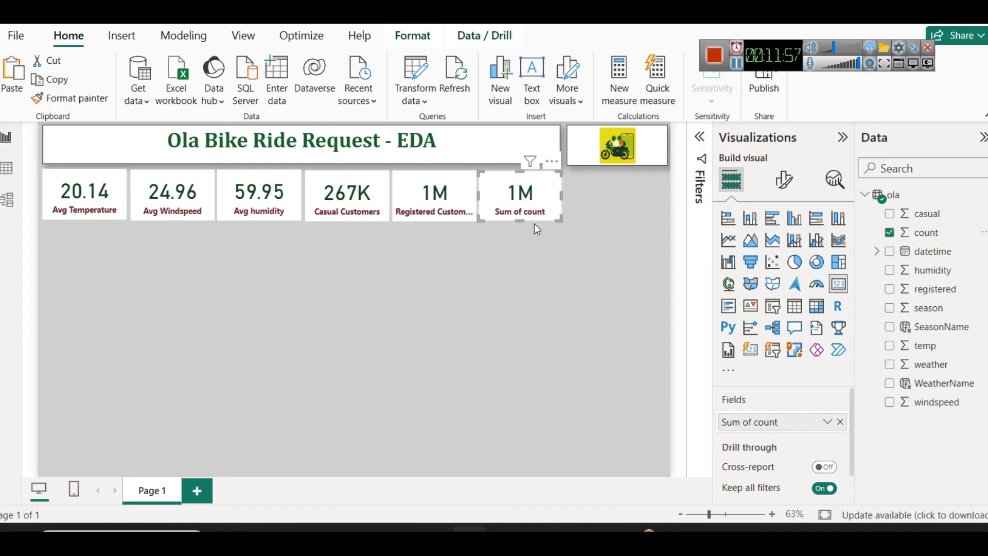
Set the callout value display units of the Sum of count card to Thousands.
click(436, 203)
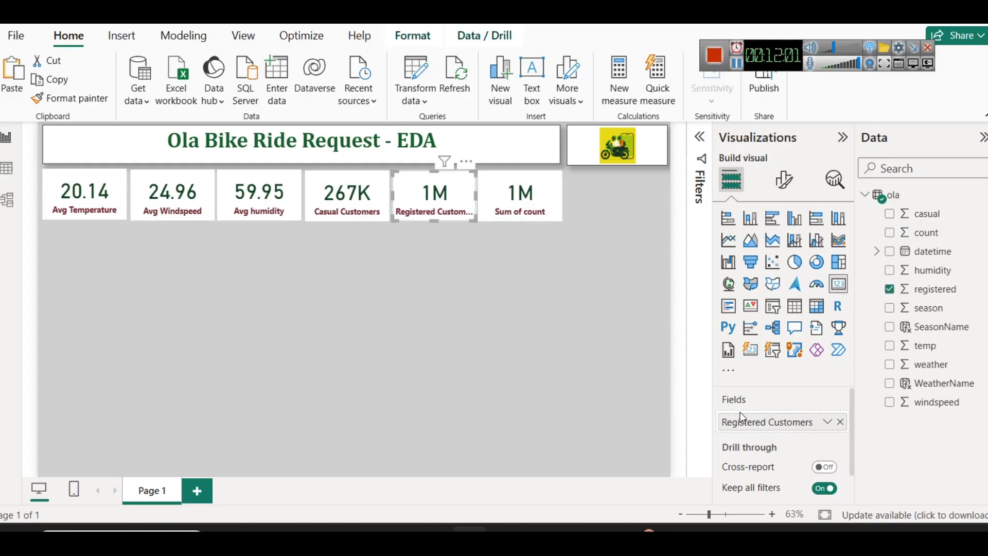
click(520, 198)
click(794, 184)
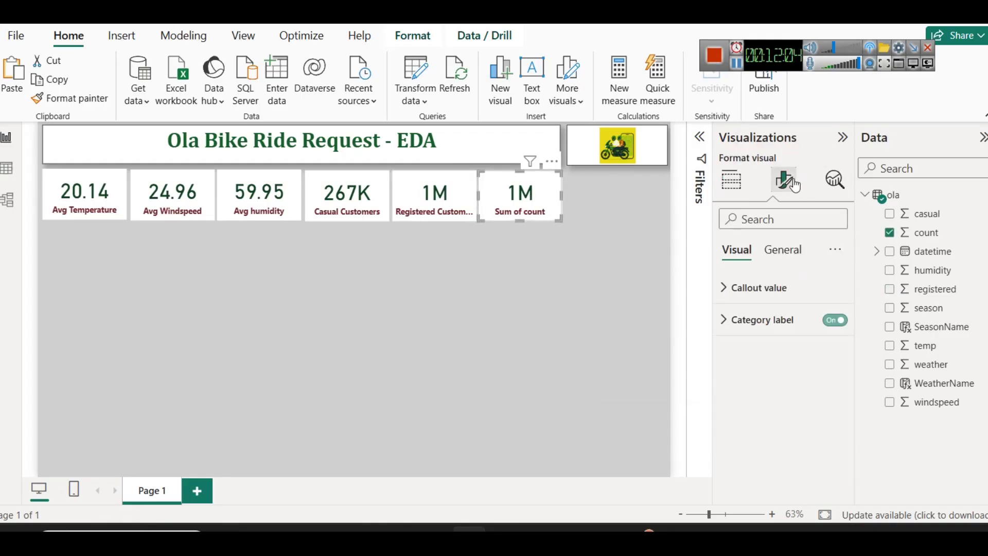
click(767, 288)
scroll(771, 351, down, 3)
click(768, 333)
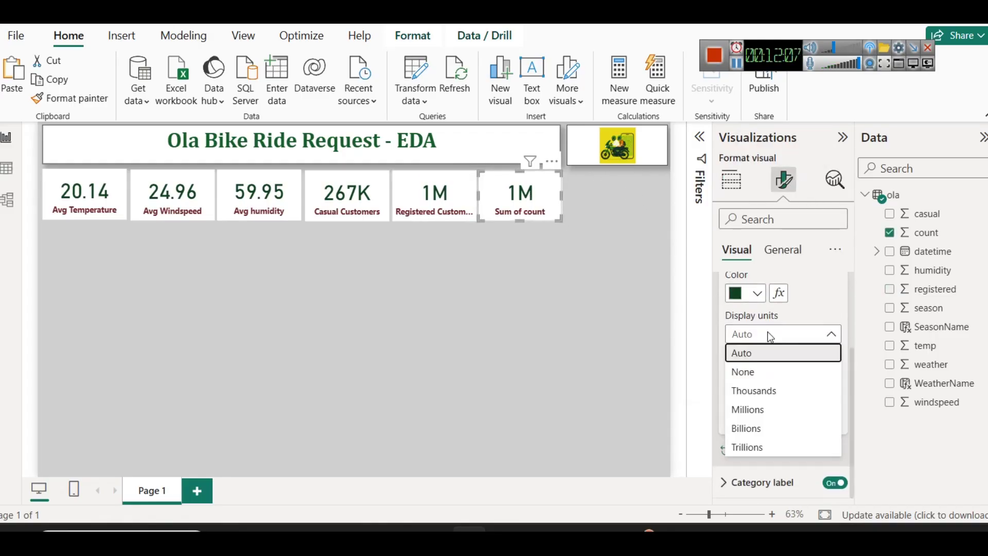
click(751, 393)
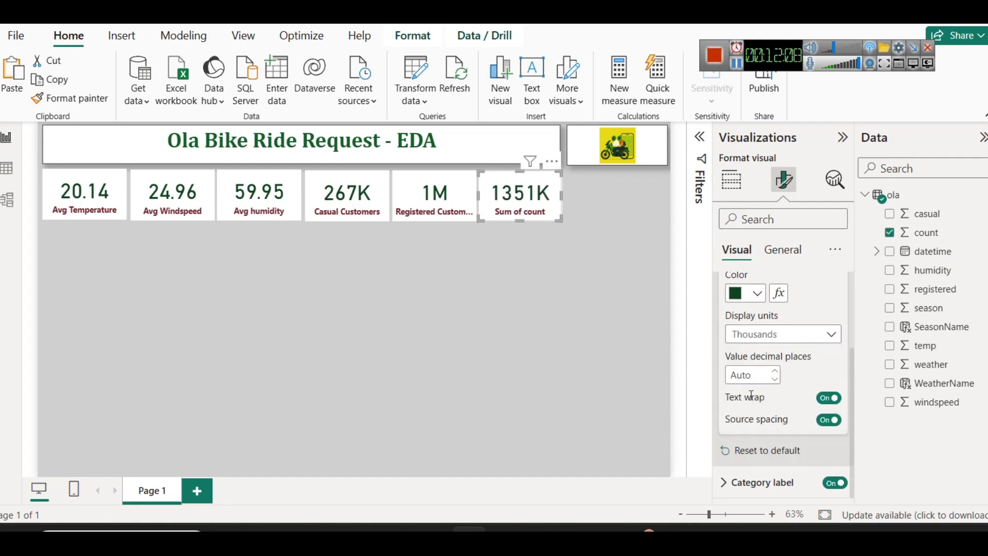
Set the callout value display units of the Registered Customers card to Thousands.
click(436, 198)
click(776, 336)
click(775, 392)
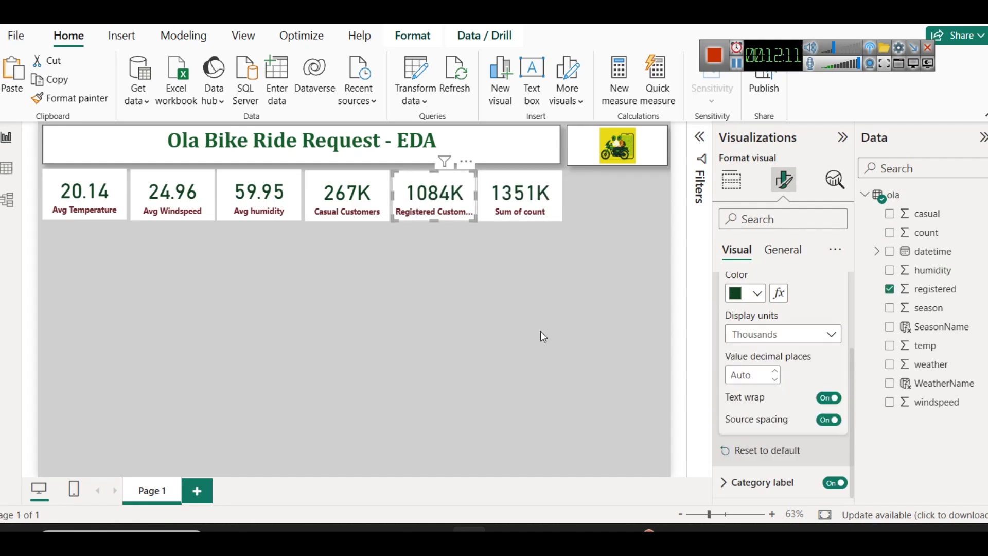
click(499, 294)
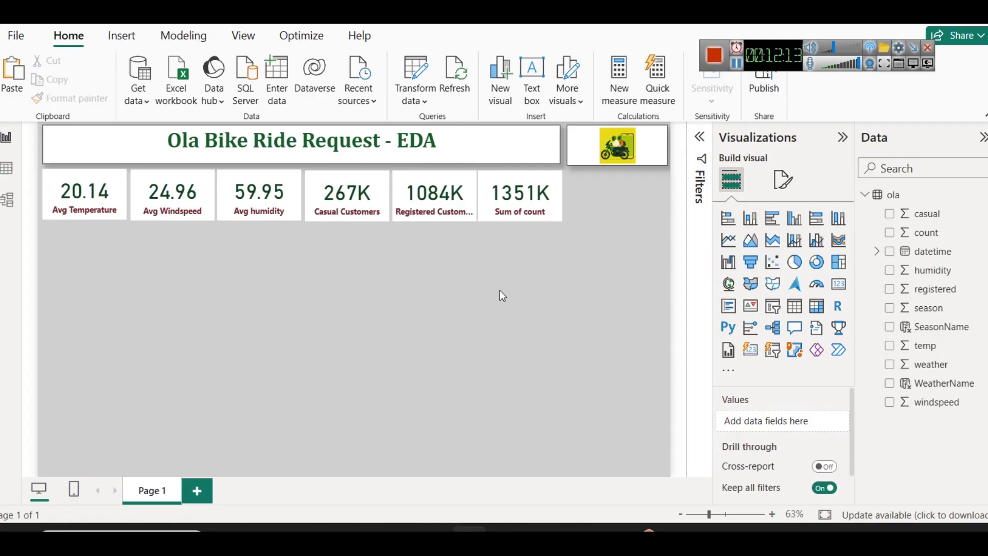
Nudge the third to sixth cards slightly closer together and widen the title text box to line up with the row's end.
click(196, 212)
click(241, 215)
click(196, 199)
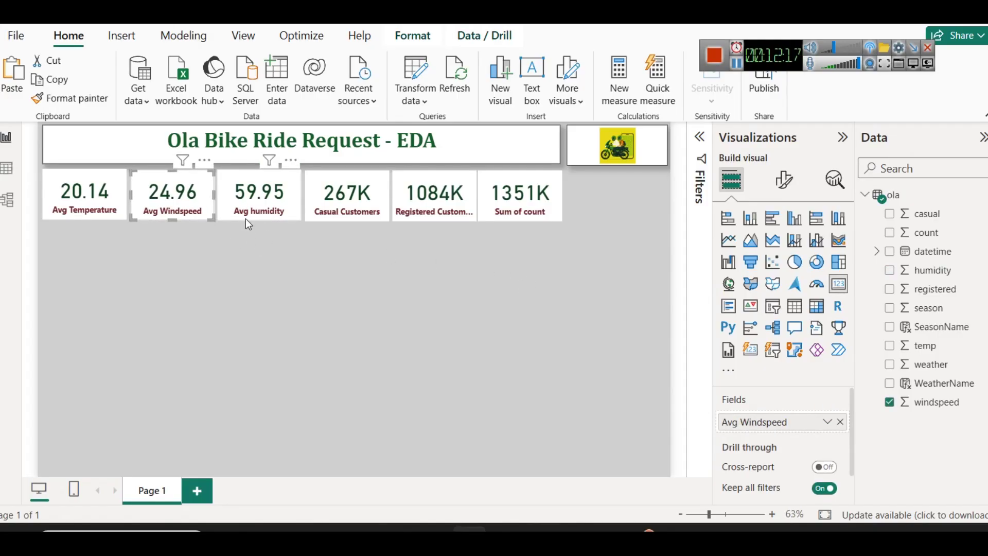
click(245, 218)
click(359, 201)
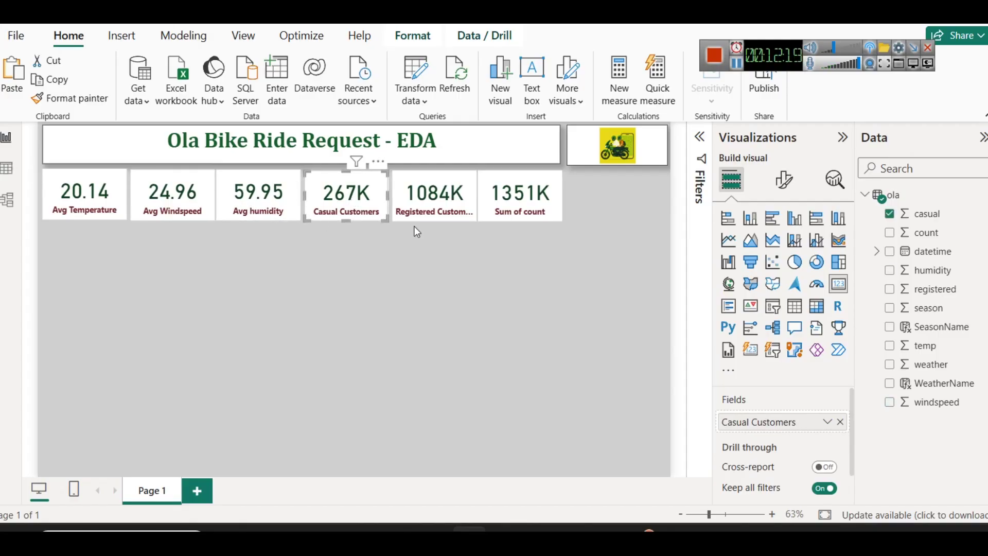
click(428, 214)
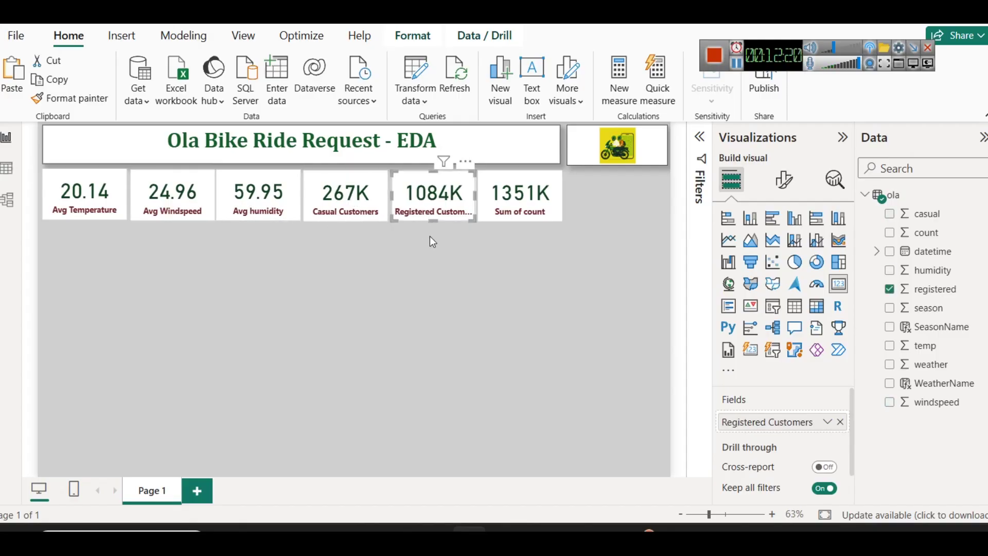
click(520, 212)
click(499, 264)
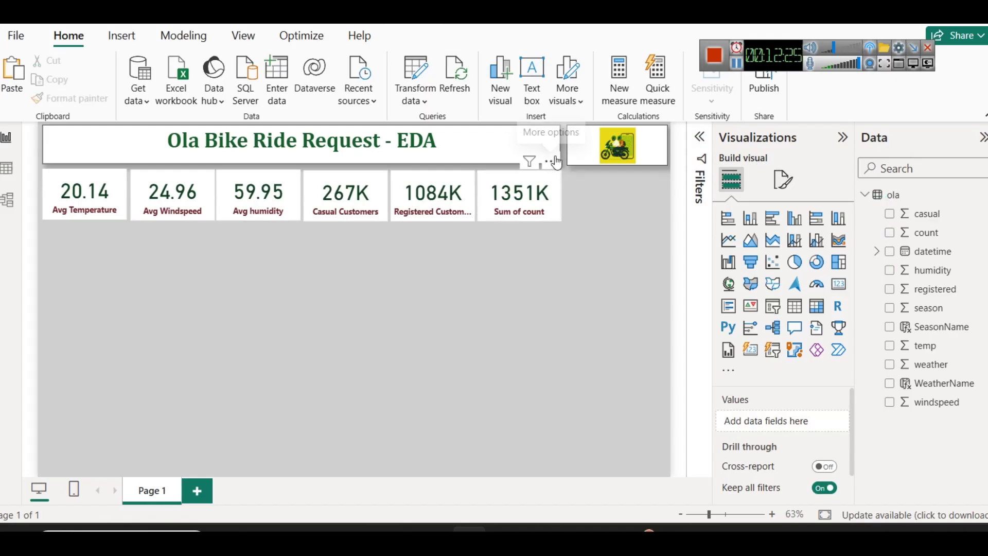
click(567, 141)
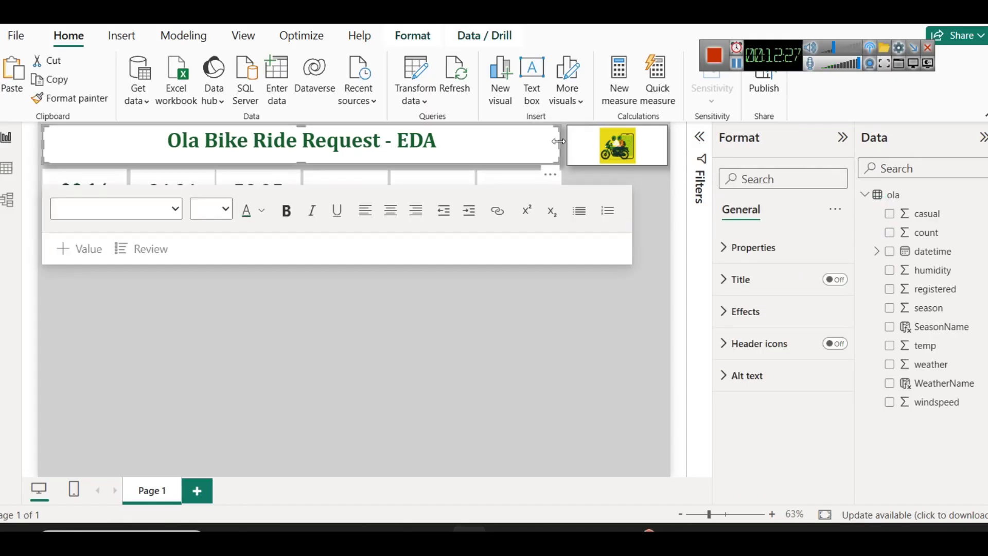
click(570, 332)
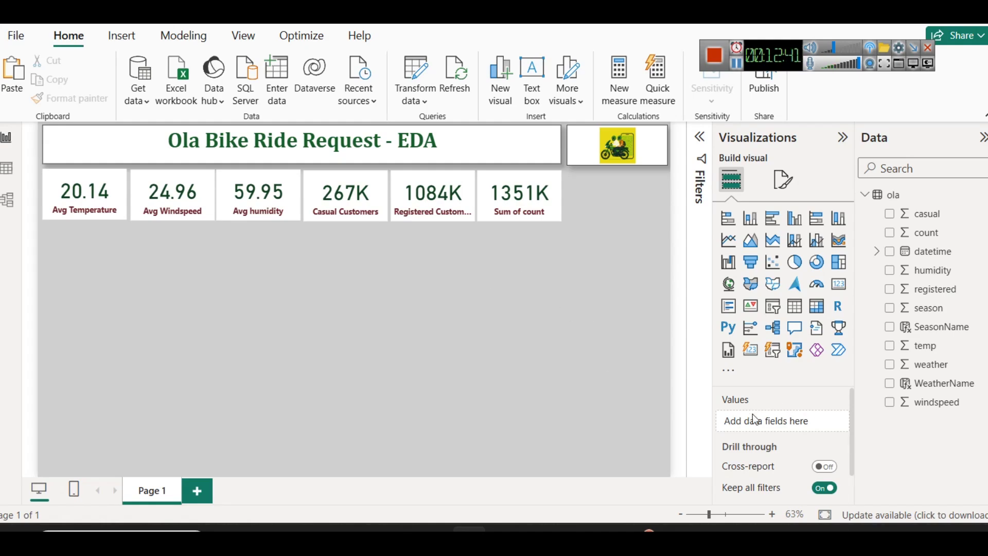
Add a WeatherName slicer directly beneath the bike logo, matching the logo box's width and just tall enough for its options.
click(778, 314)
drag(138, 251, 665, 206)
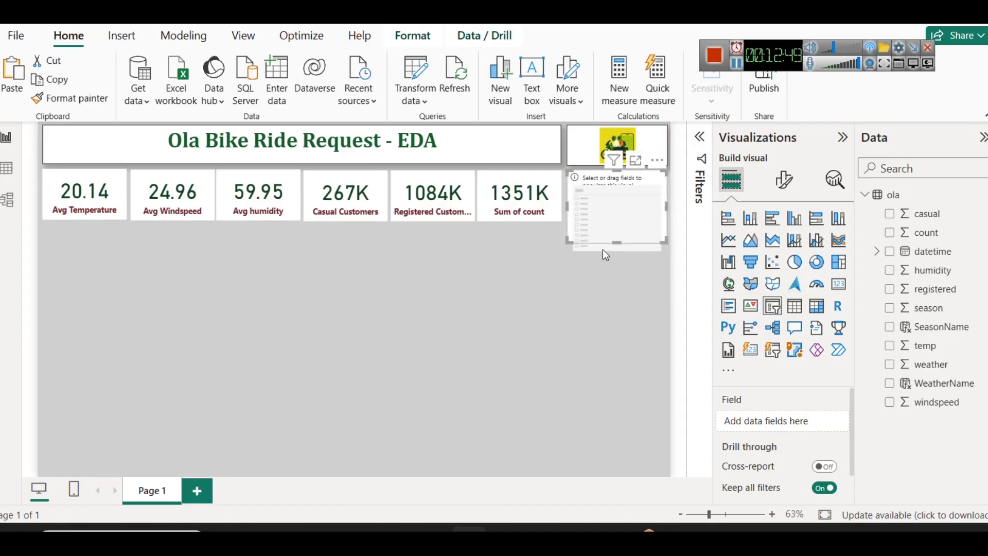
drag(617, 240, 620, 272)
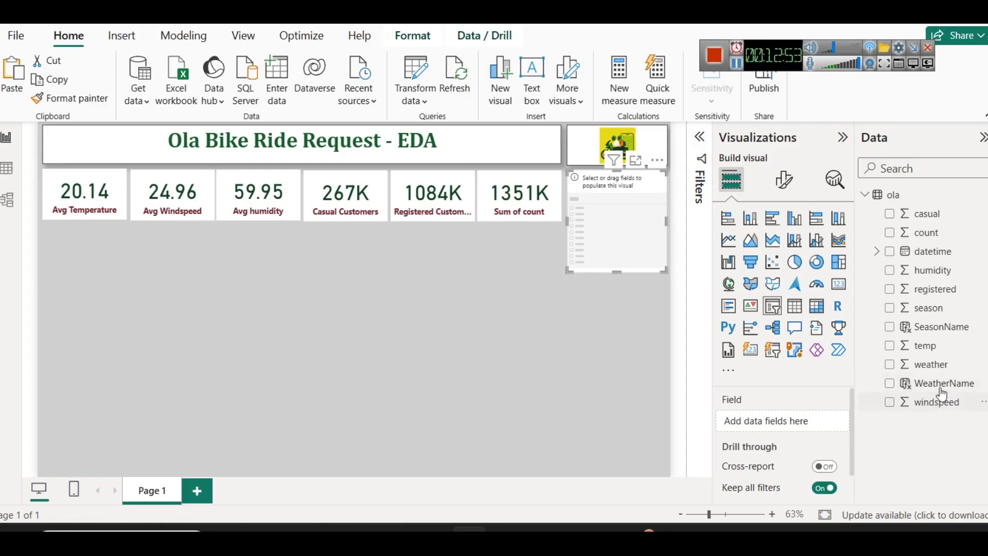
drag(941, 392, 769, 422)
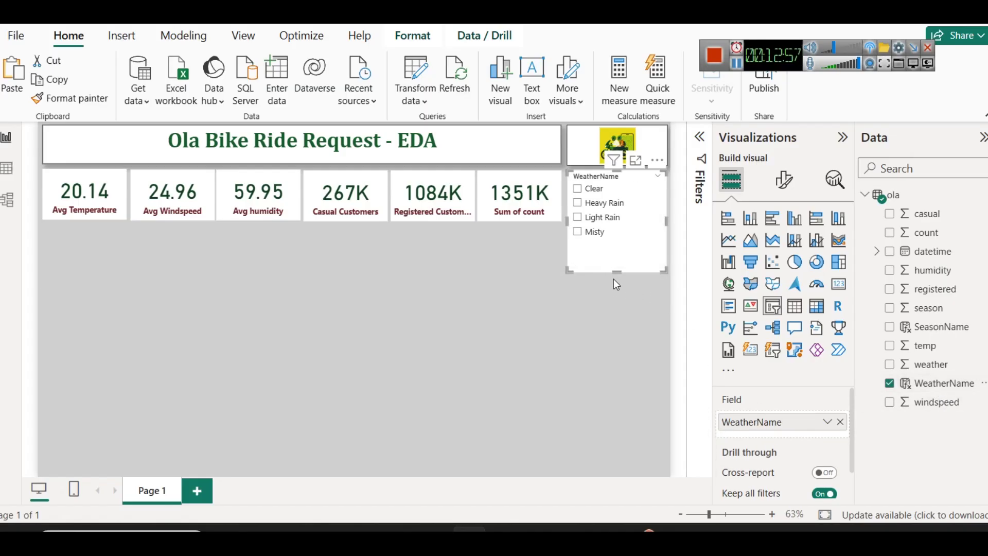
drag(616, 272, 616, 245)
Make the WeatherName slicer's header text bold and dark red, using the recent colour from the card labels.
click(783, 180)
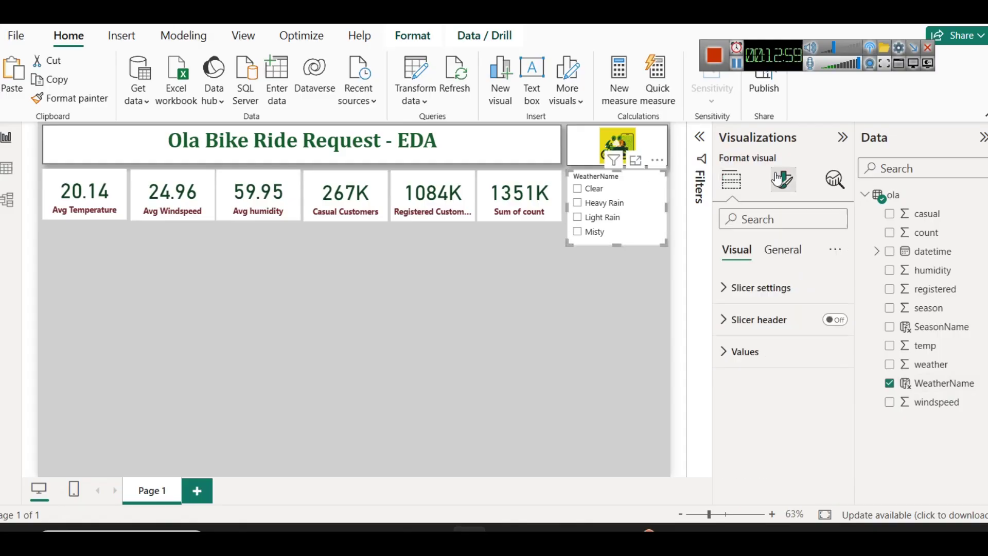
click(750, 321)
scroll(796, 380, down, 3)
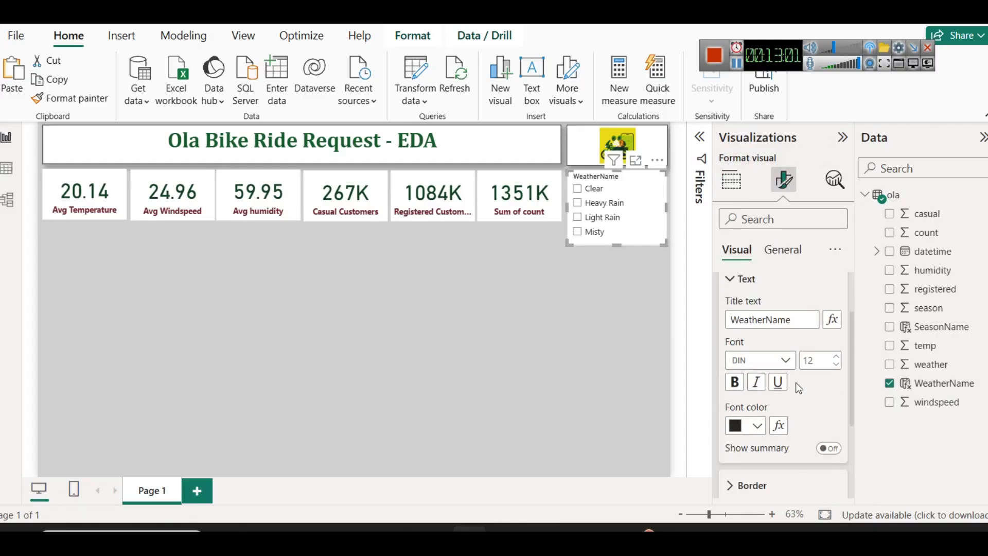
scroll(796, 382, up, 3)
scroll(822, 393, down, 2)
click(746, 425)
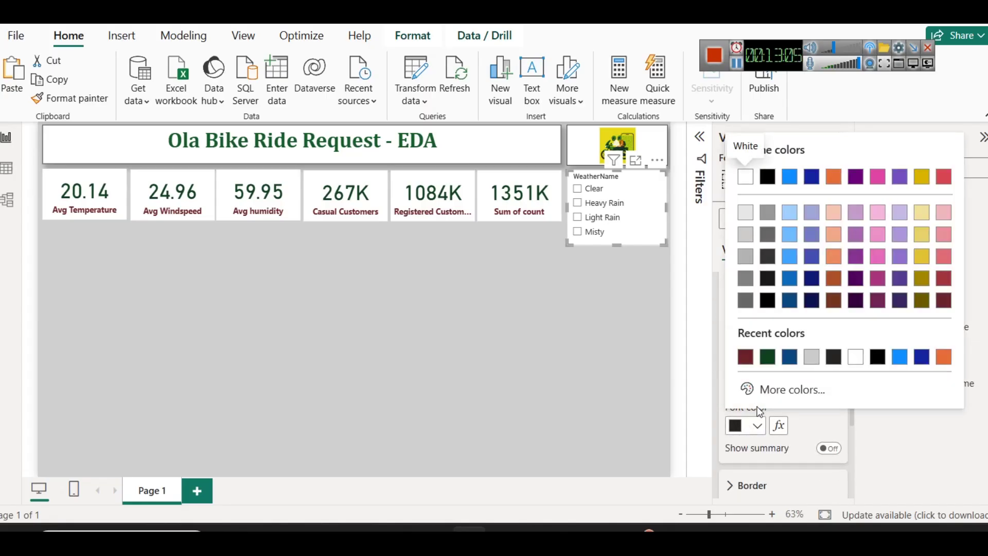
click(745, 358)
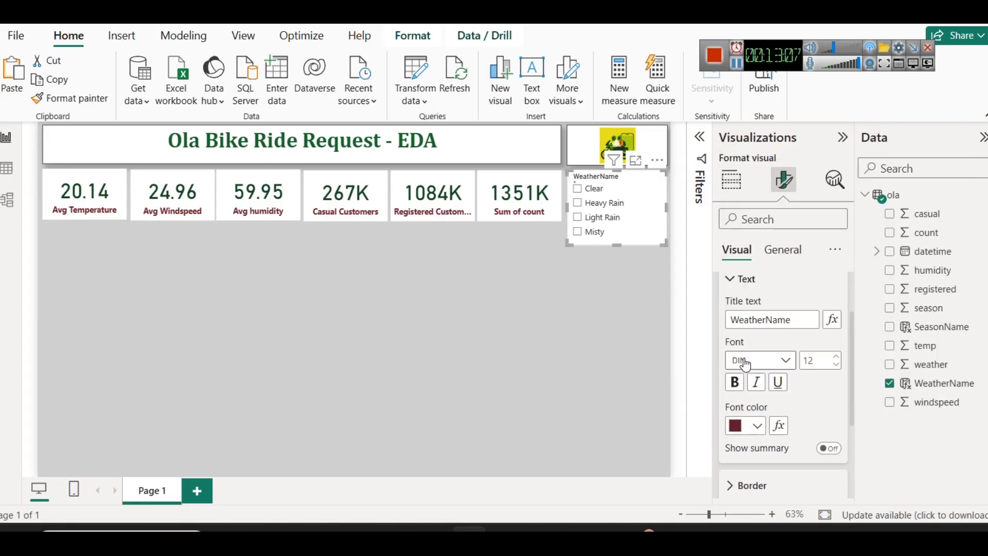
click(734, 385)
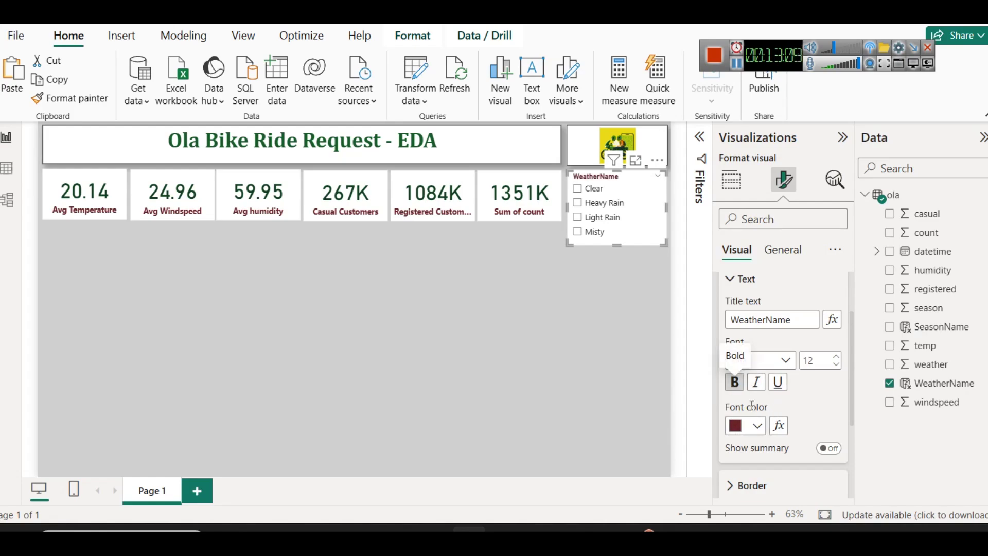
Set the font colour of the WeatherName slicer's values to the recently used dark green.
scroll(782, 406, down, 3)
click(762, 478)
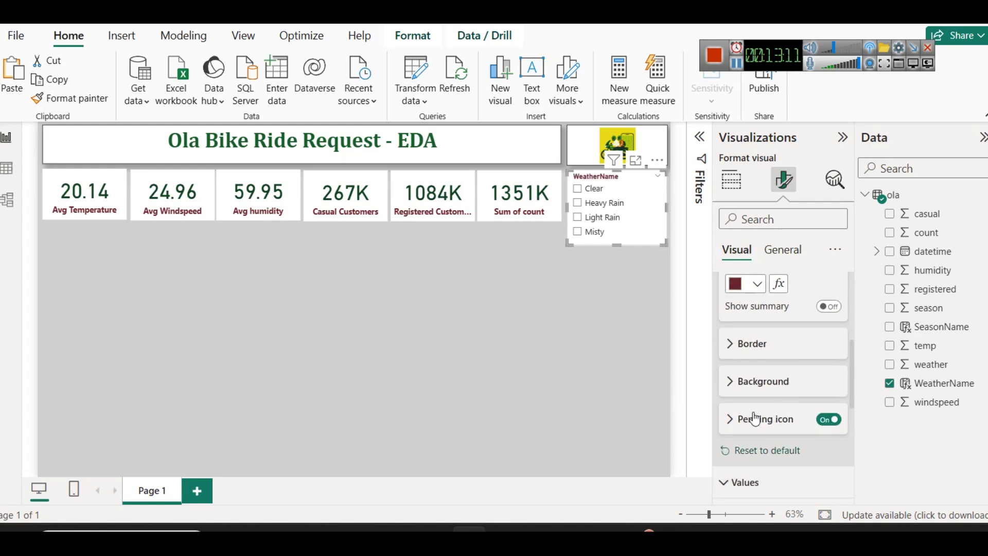
scroll(750, 413, down, 3)
click(755, 336)
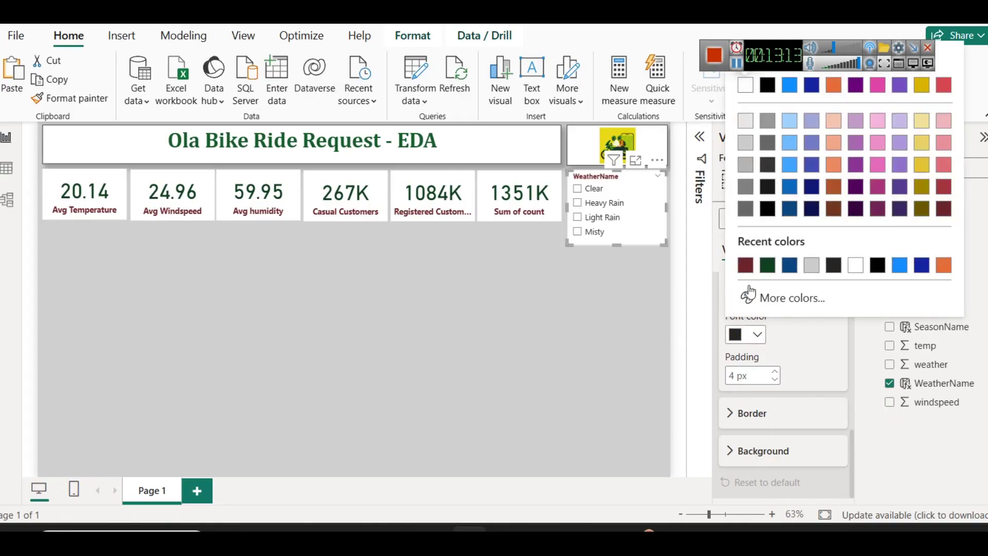
click(767, 265)
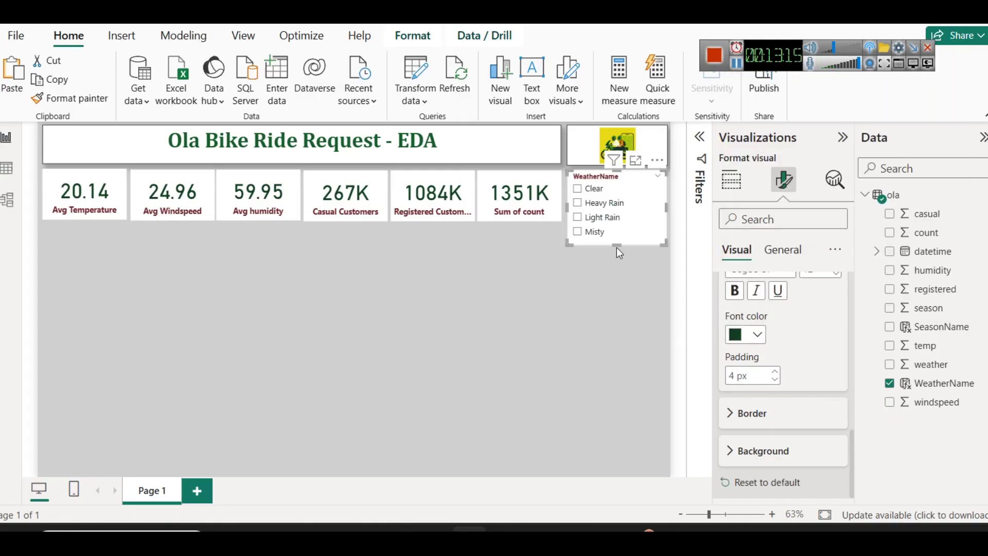
Duplicate the WeatherName slicer and place one of the two directly beneath the other.
click(622, 287)
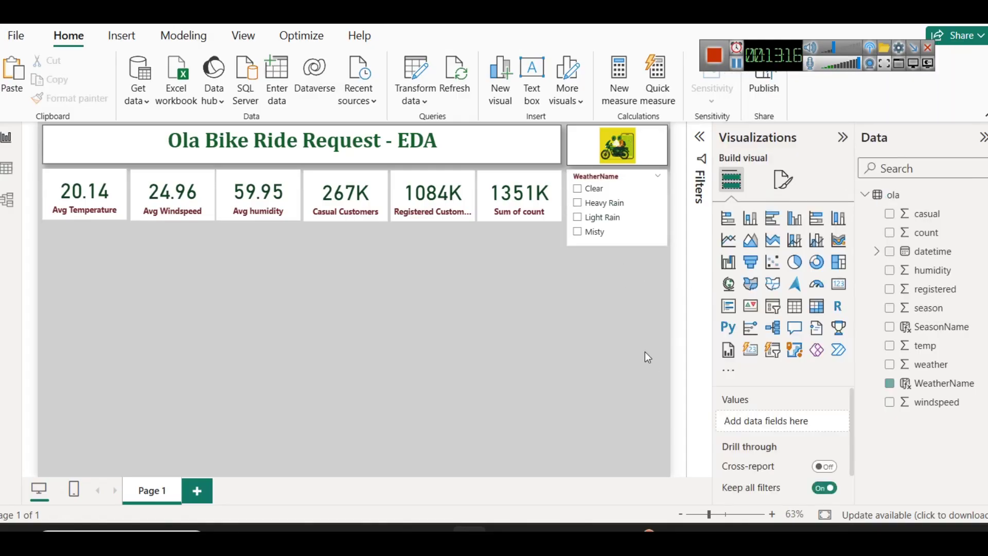
click(654, 206)
key(ctrl+c)
key(ctrl+v)
mouse_move(655, 205)
mouse_down()
mouse_move(653, 297)
mouse_move(654, 287)
mouse_up()
Replace WeatherName with SeasonName in the upper slicer and clear the Heavy Rain selection in the lower one.
click(647, 176)
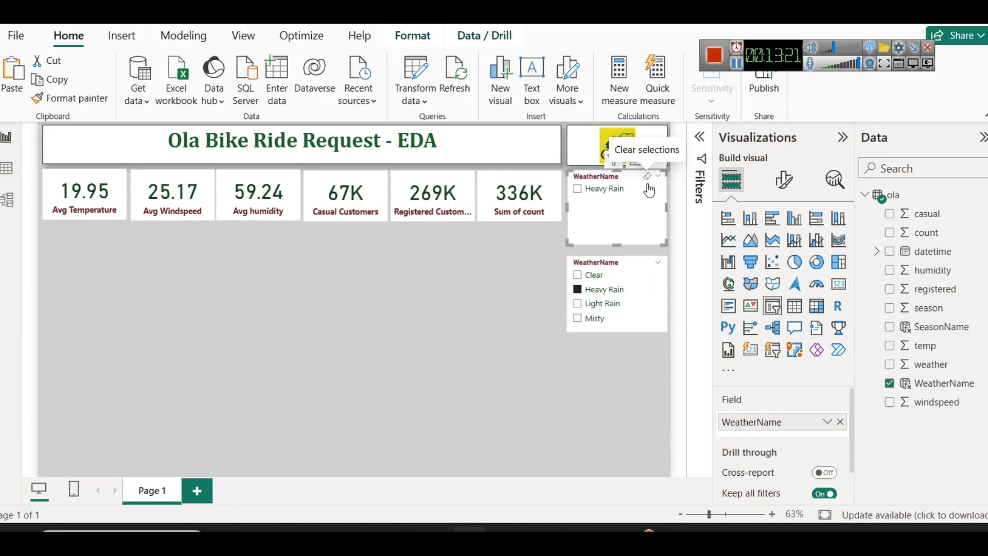
click(840, 421)
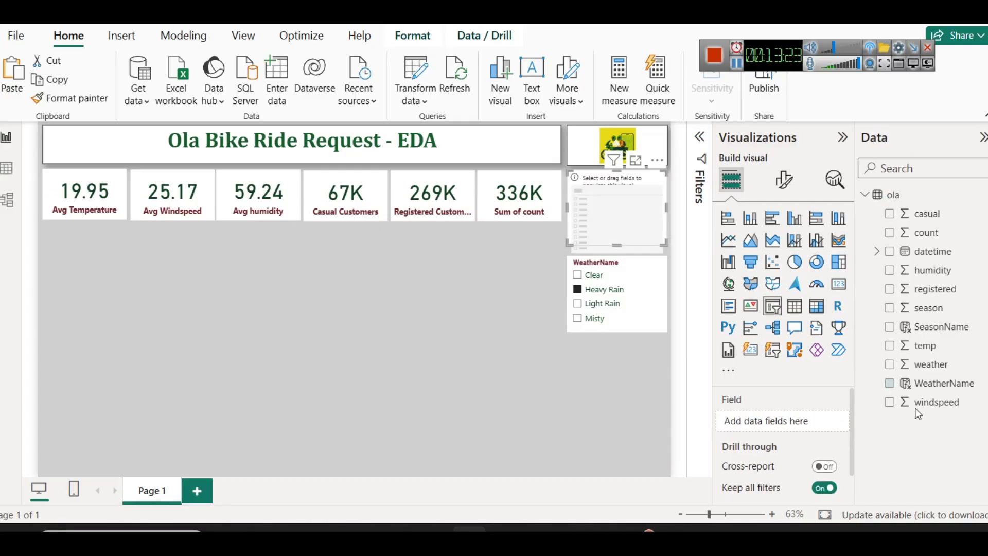
drag(944, 329, 803, 422)
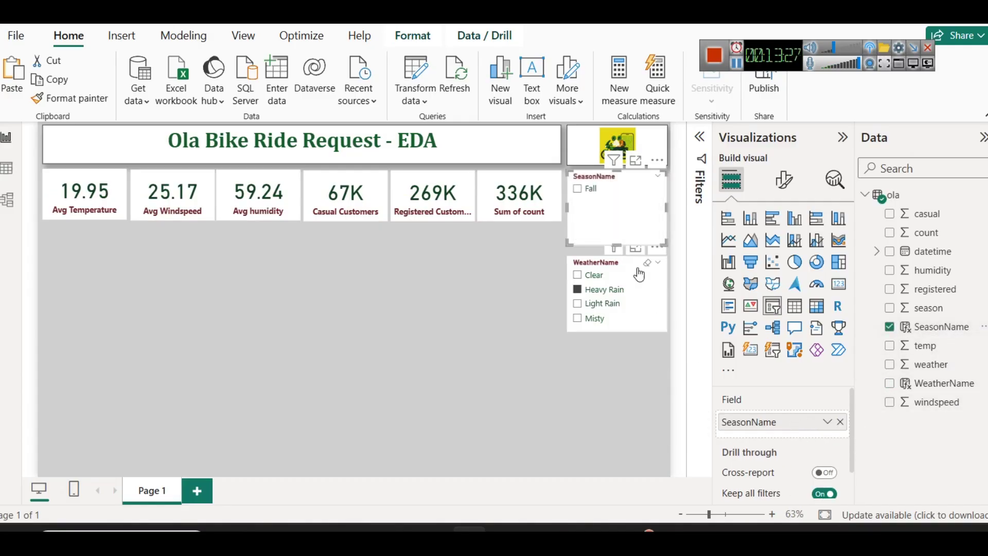
click(647, 262)
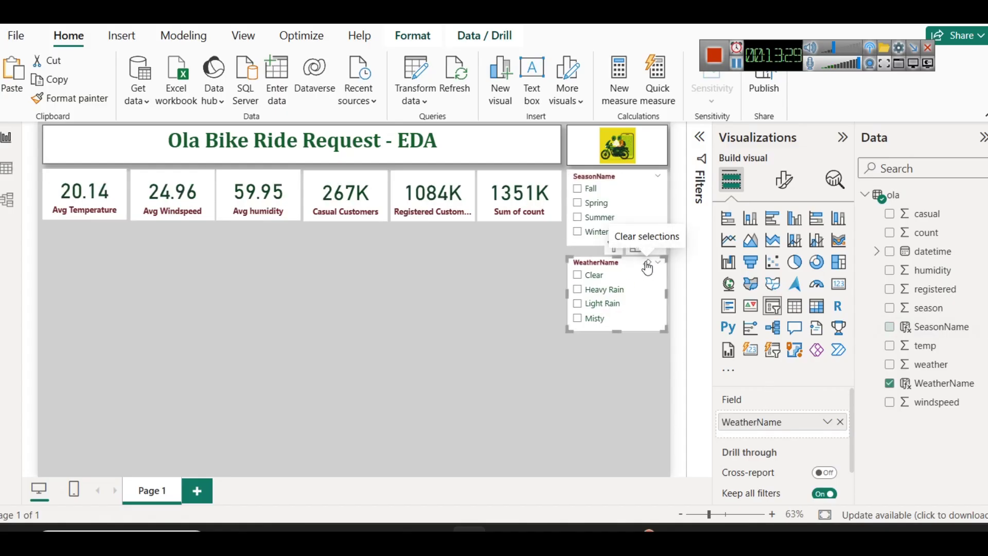
click(567, 357)
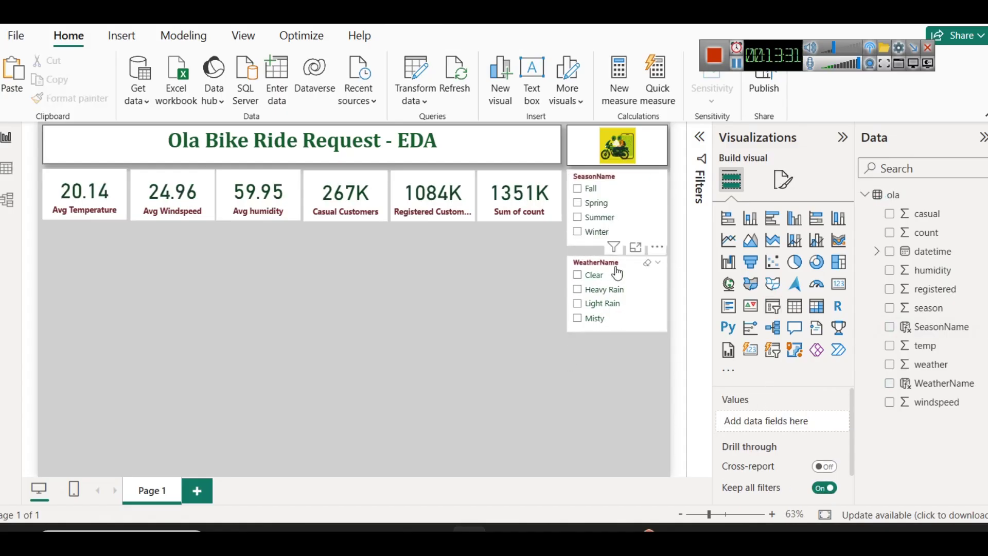
Test the SeasonName slicer by filtering the cards by Winter, Summer, Spring and Fall, and clear the filter.
click(576, 233)
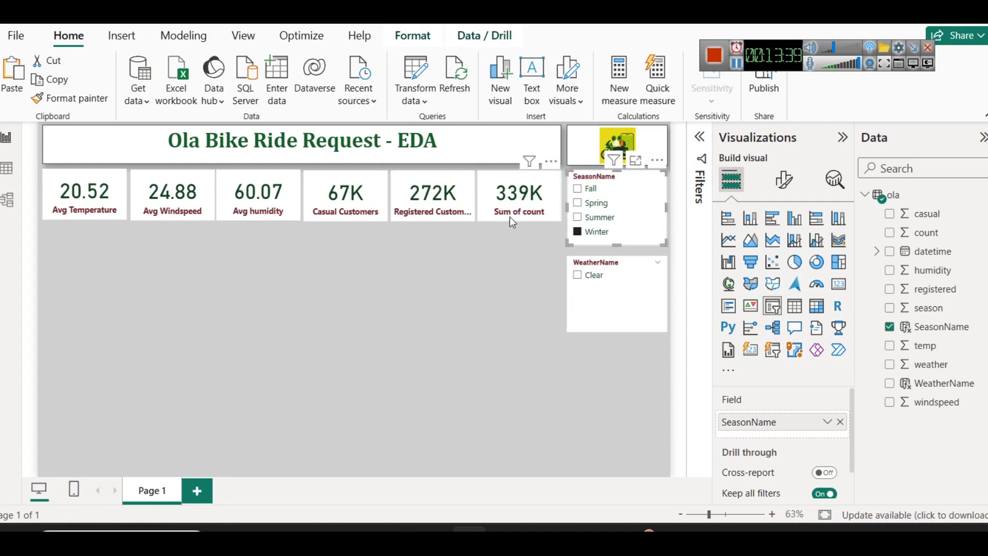
click(577, 217)
click(577, 205)
click(577, 190)
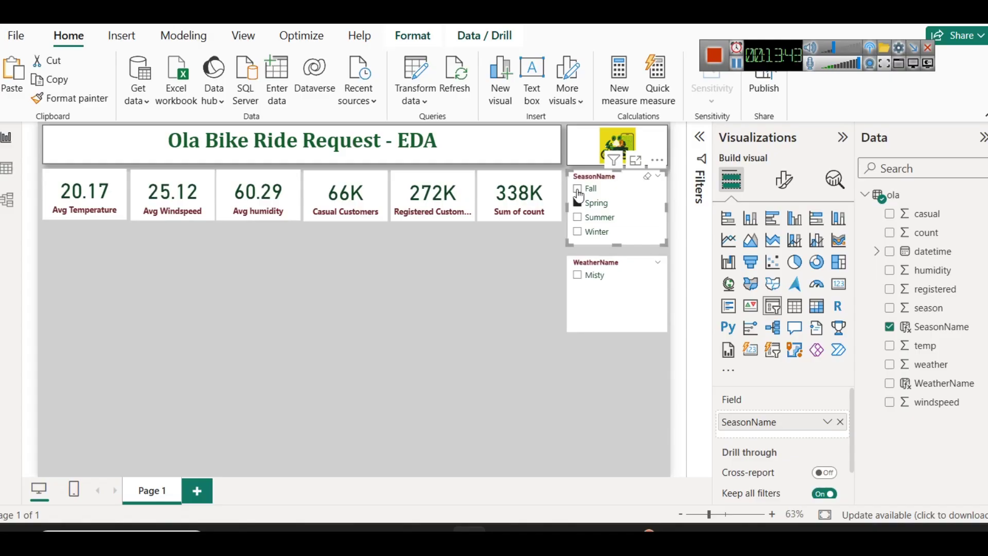
click(577, 233)
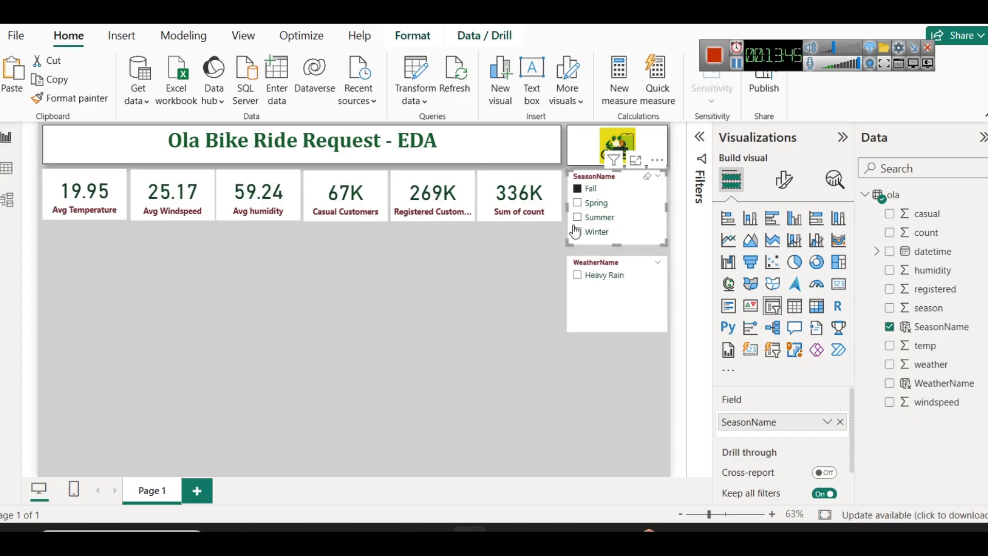
click(576, 233)
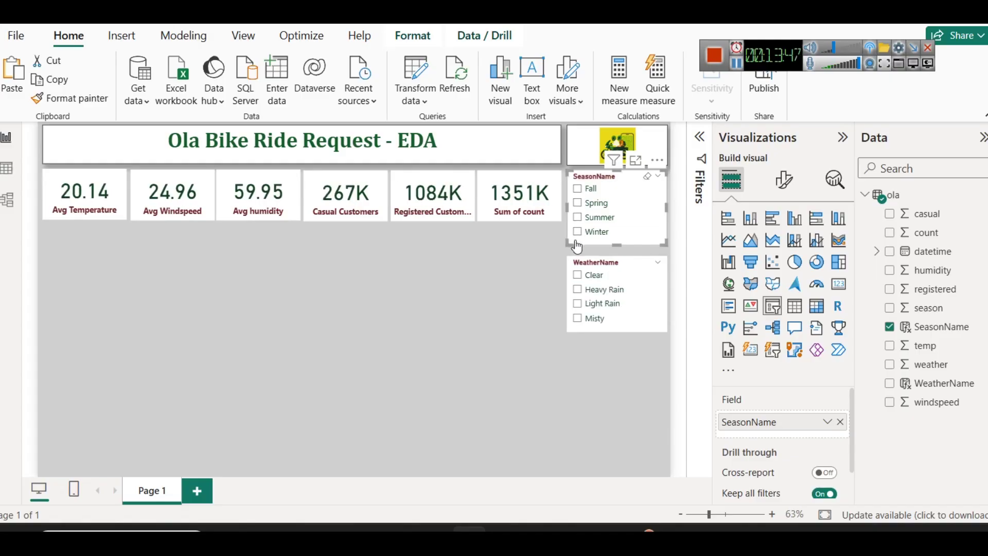
Nudge the Casual Customers, Registered Customers, Sum of count and Avg humidity cards into line with the rest of the row.
click(362, 225)
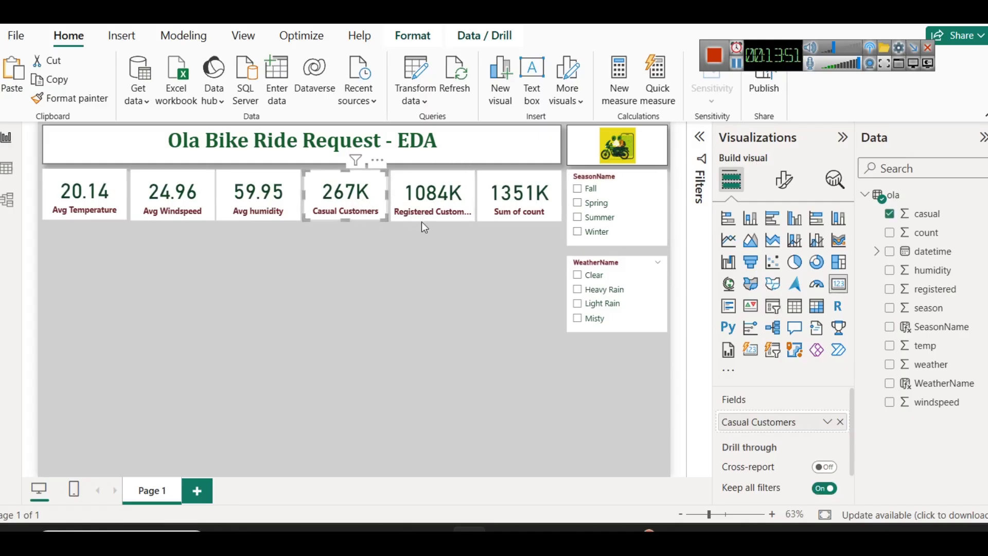
click(455, 200)
click(511, 215)
click(509, 251)
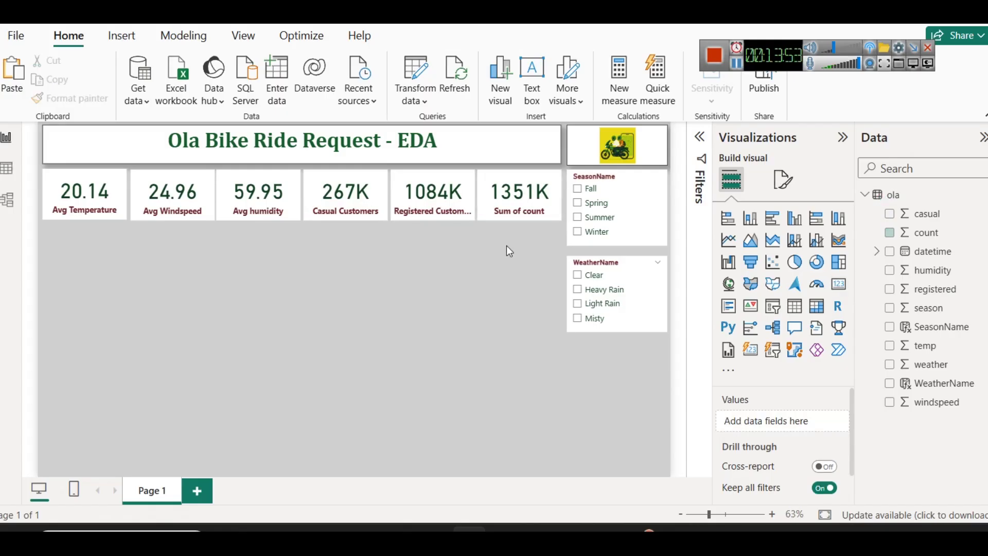
click(263, 214)
click(297, 265)
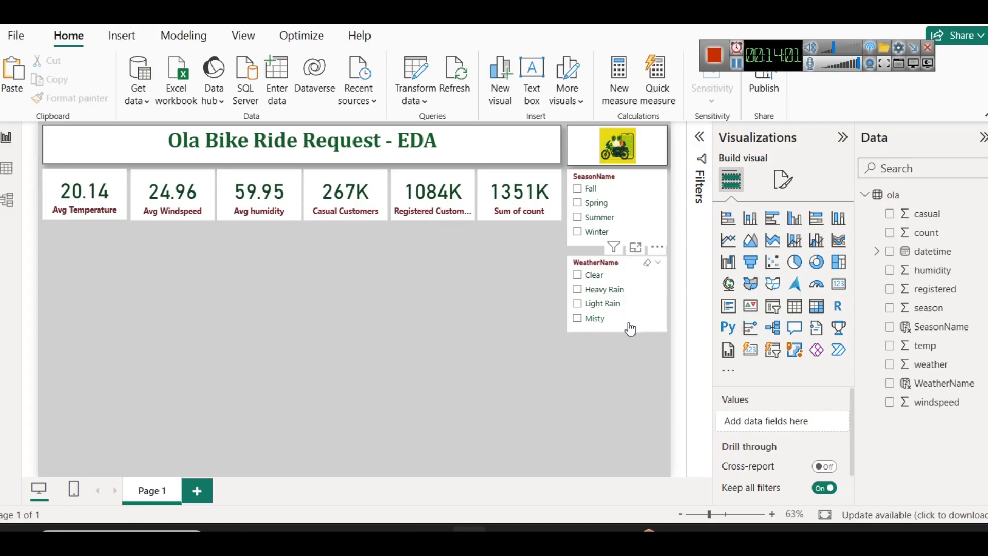
Test the WeatherName slicer by filtering the cards by Heavy Rain, Light Rain, Misty and Clear, and clear the filter.
click(607, 293)
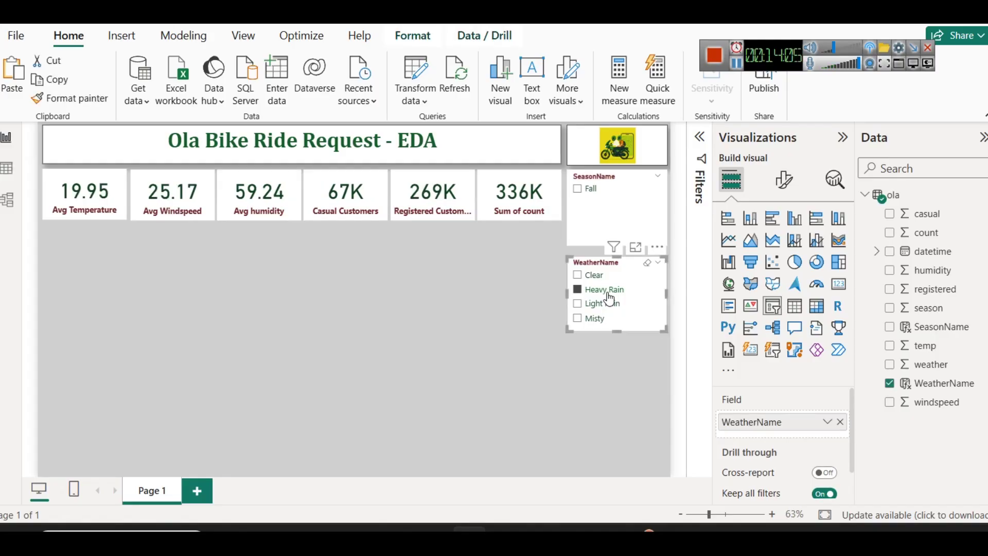
click(609, 303)
click(602, 319)
click(600, 277)
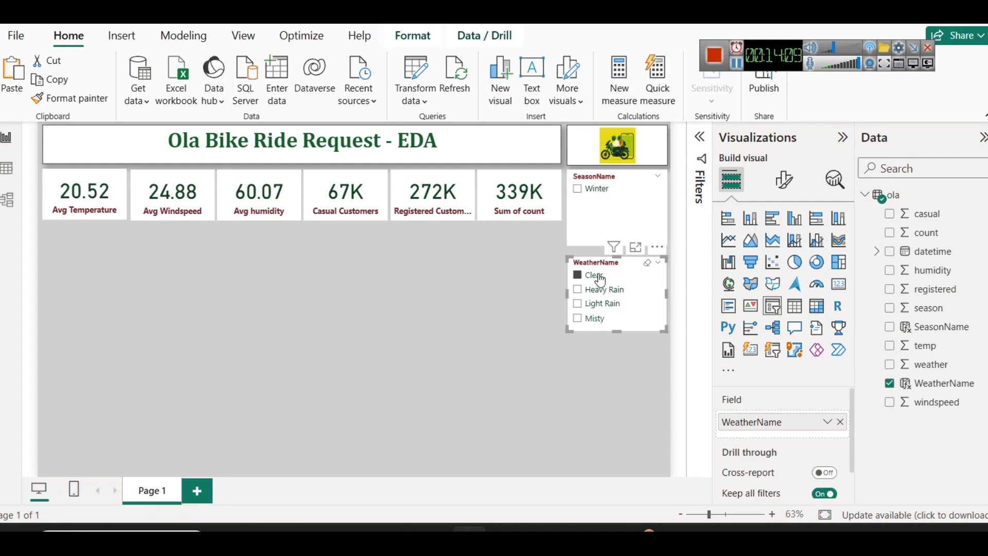
click(598, 277)
click(482, 294)
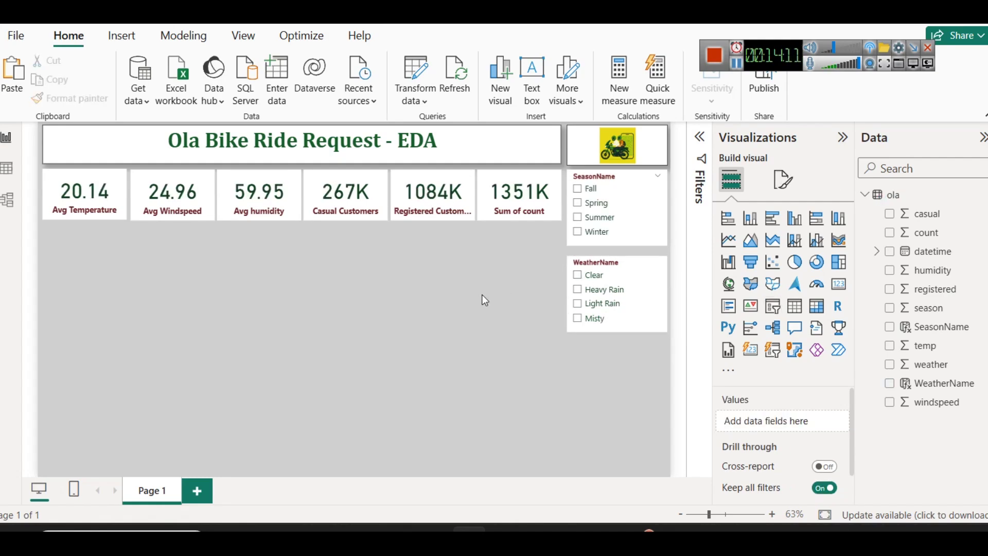
Nudge the WeatherName slicer upward to close the gap beneath the SeasonName slicer, leaving no weather selected.
click(652, 331)
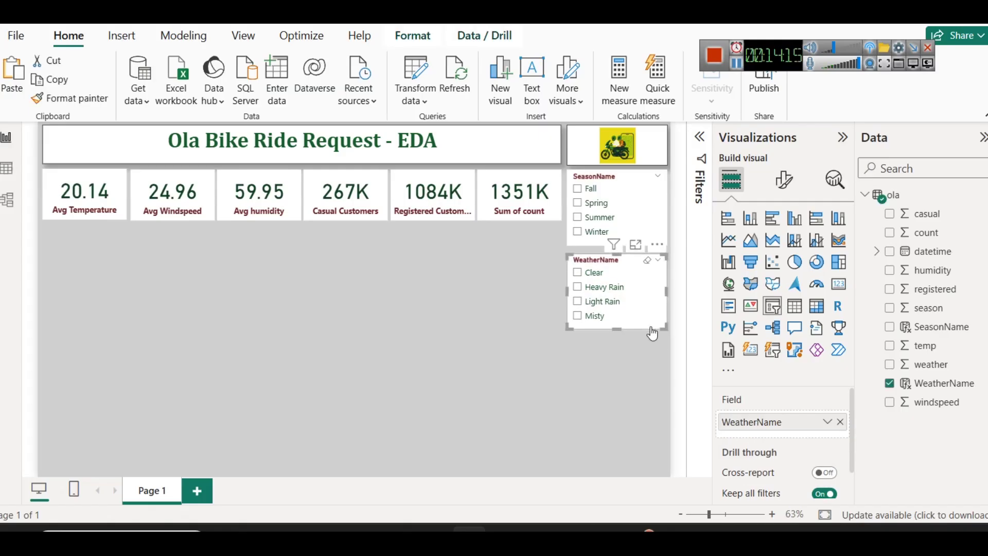
click(635, 362)
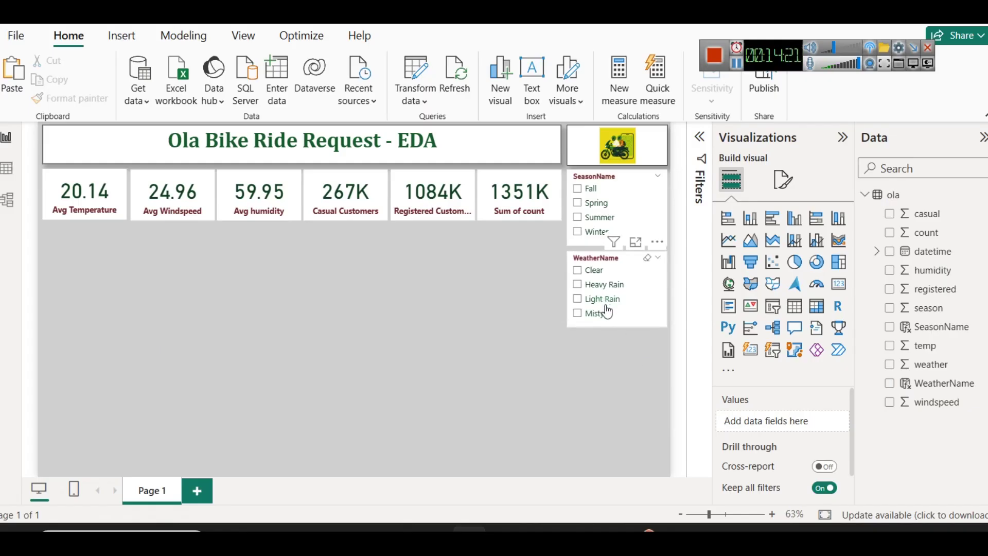
click(608, 285)
click(608, 286)
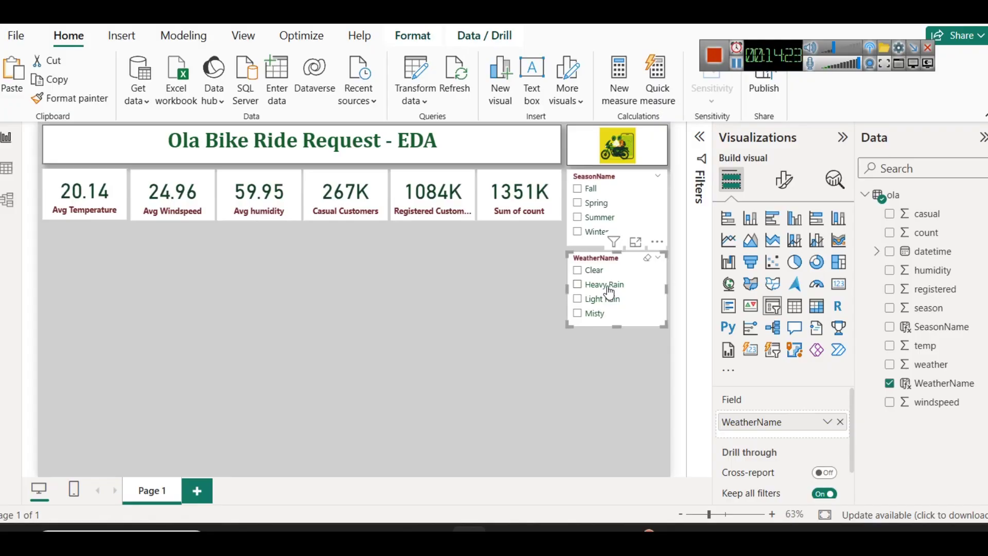
click(628, 418)
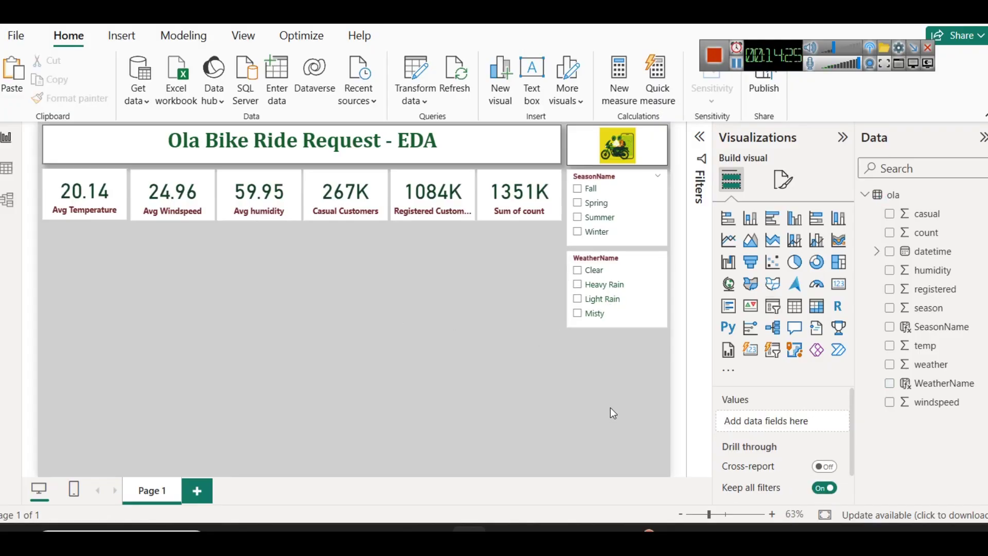
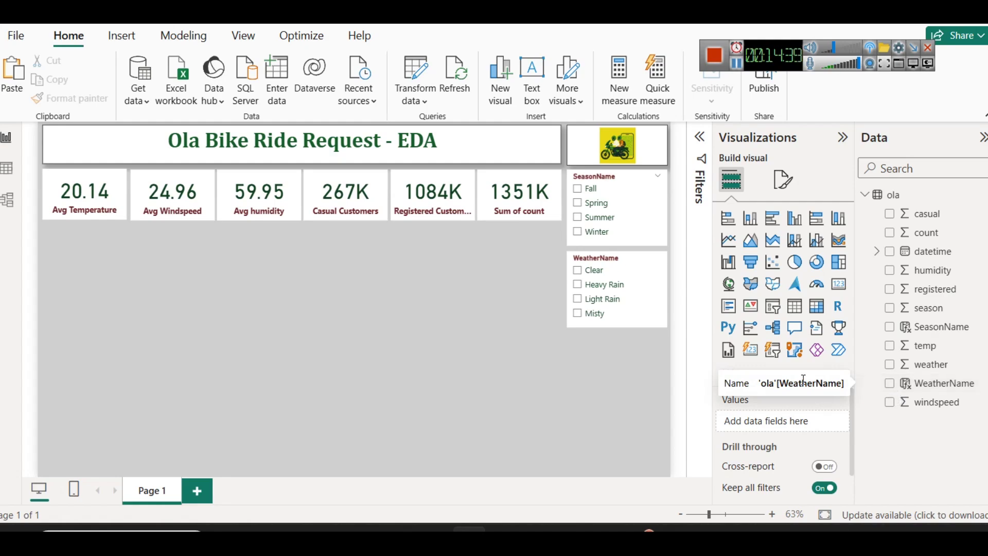
Rename the Sum of count card's field to Total Users for this visual.
click(525, 206)
click(827, 421)
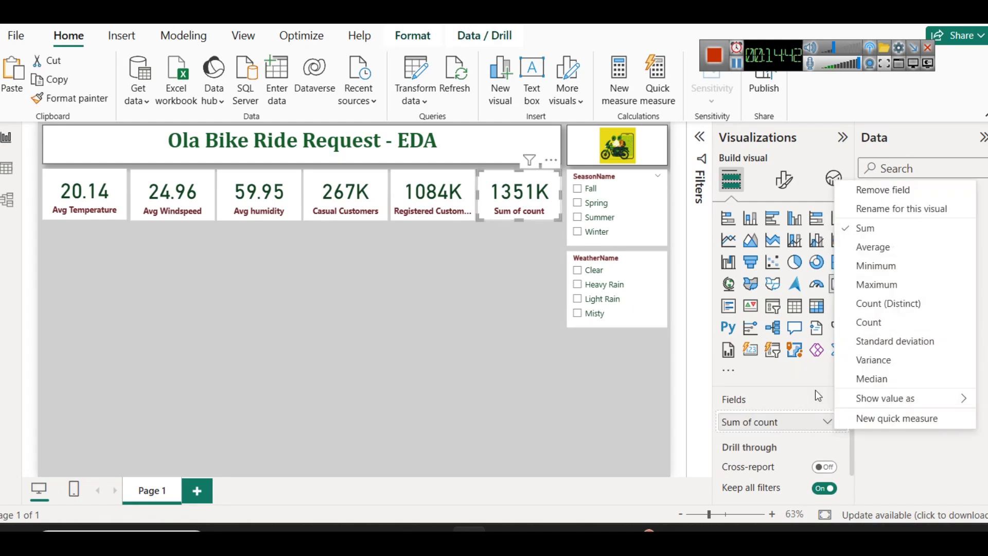
click(878, 209)
text(Total Users)
key(Return)
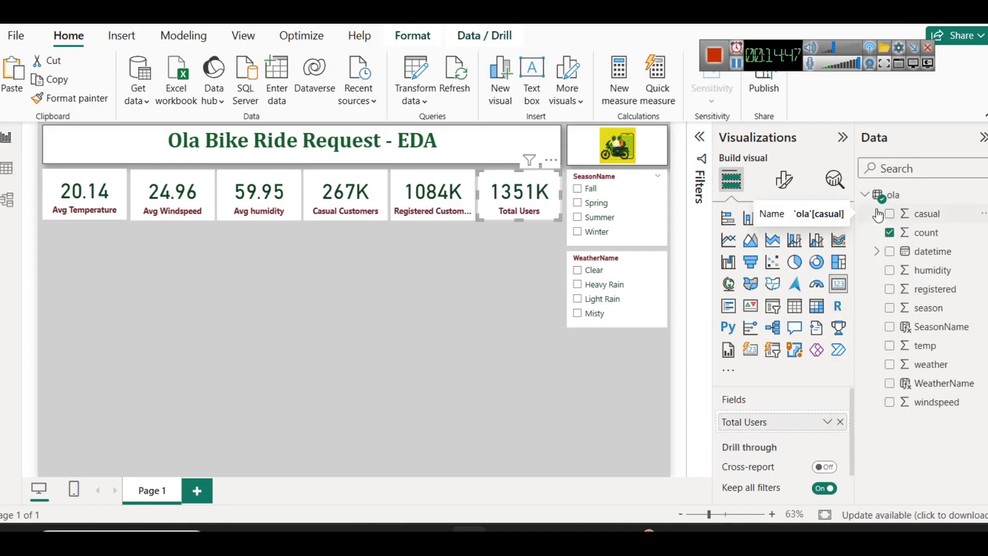
click(348, 317)
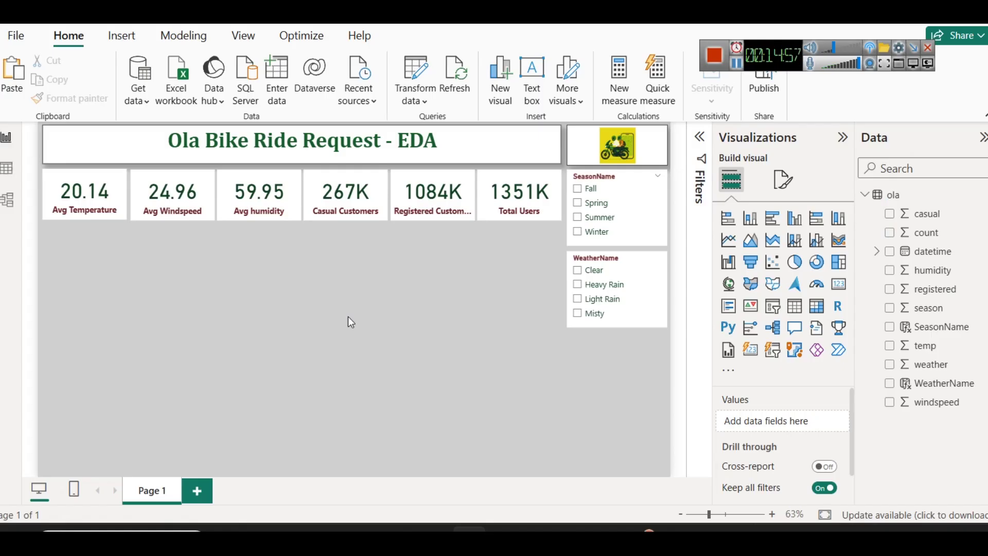
Examine the date hierarchy of the datetime field and the ola table's data, and return to the report.
click(876, 251)
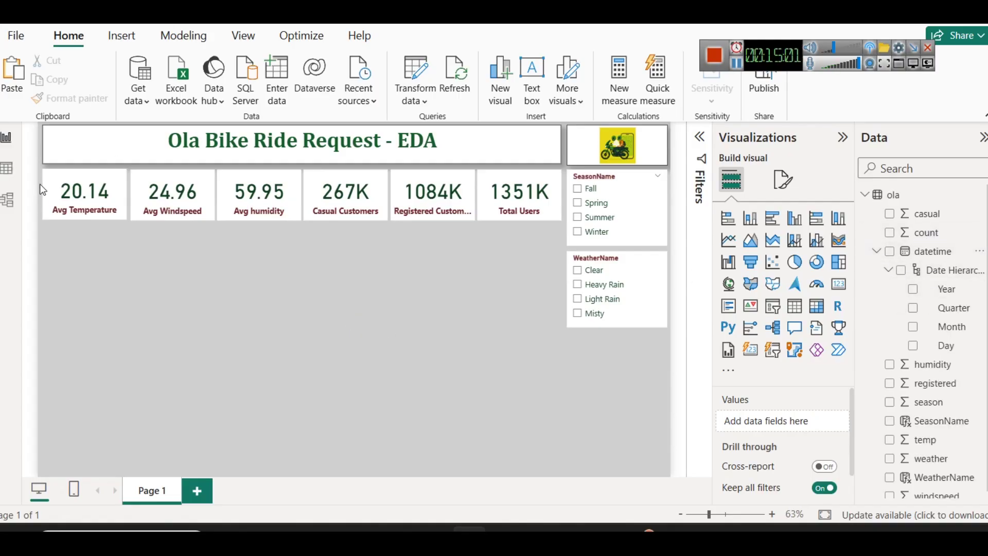
click(17, 170)
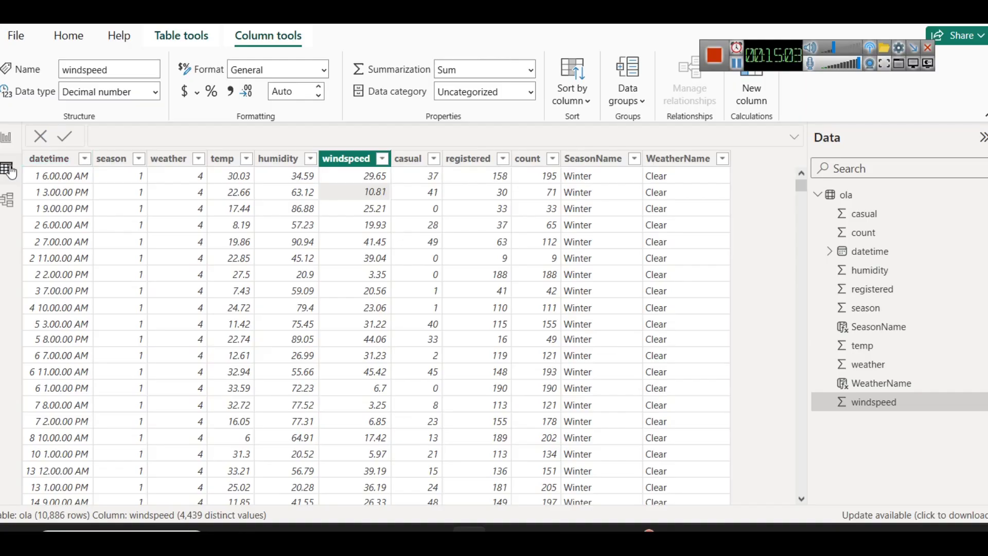
click(8, 139)
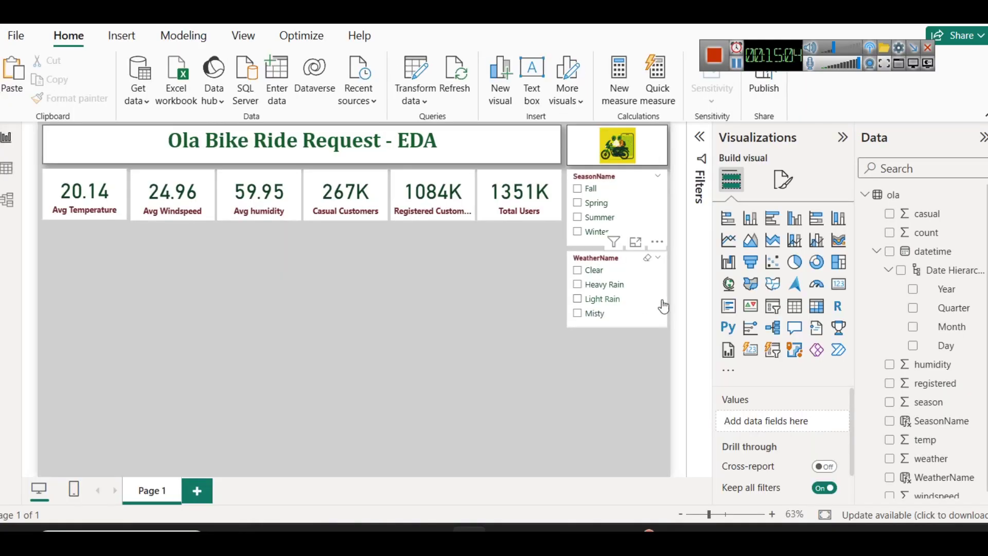
Add a line chart below the Avg Temperature and Avg Windspeed cards and size it to span both.
click(727, 252)
drag(115, 399, 212, 265)
drag(128, 298, 124, 319)
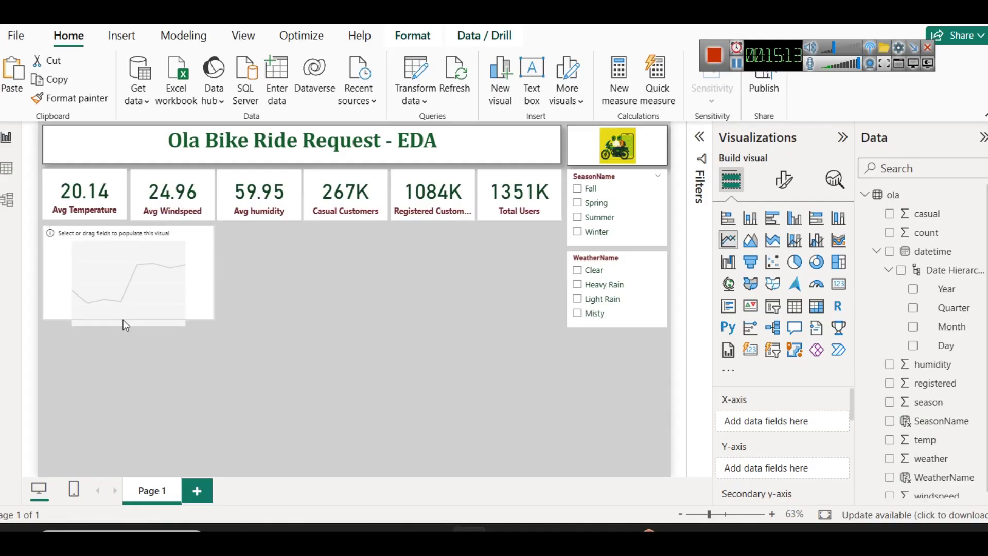
mouse_move(214, 271)
mouse_down()
mouse_move(175, 266)
mouse_move(215, 277)
mouse_up()
drag(133, 320, 135, 342)
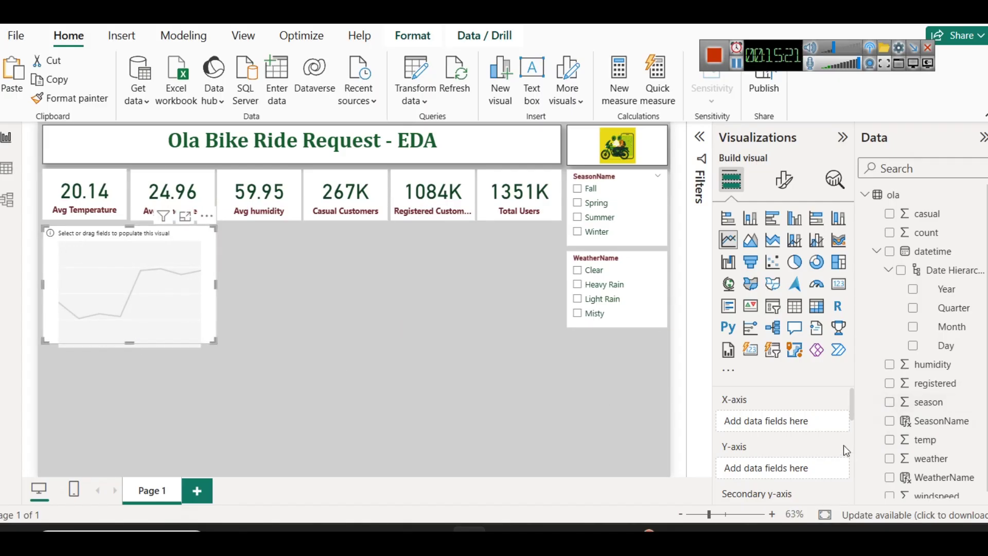
Plot the line chart with datetime on the X-axis and the sum of count on the Y-axis.
drag(929, 252, 786, 420)
scroll(795, 445, down, 3)
scroll(792, 445, up, 1)
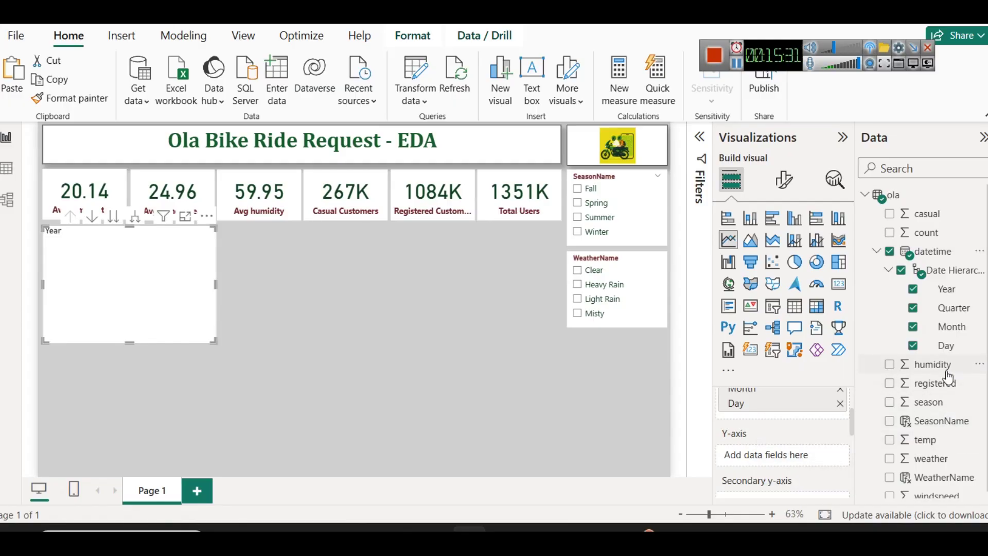
scroll(948, 377, down, 1)
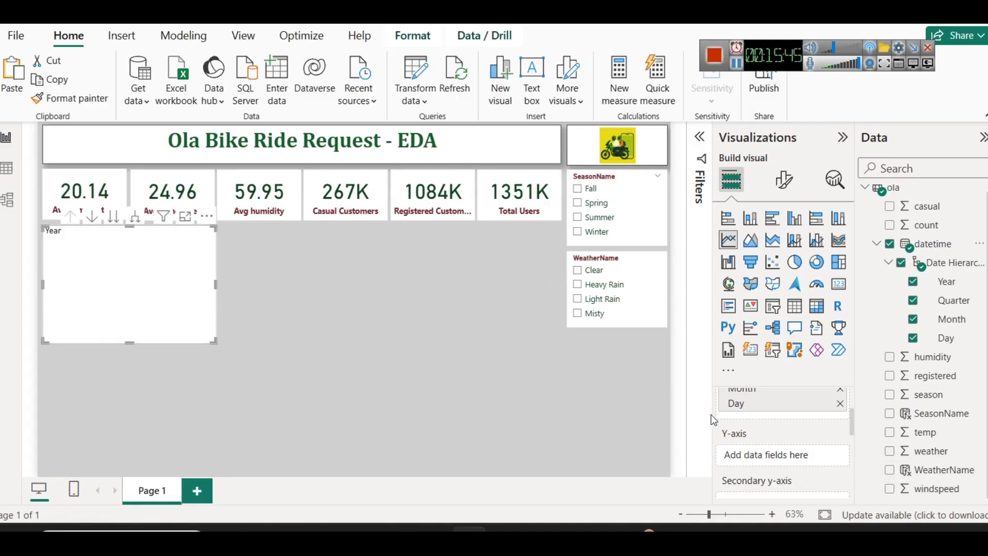
drag(922, 227, 774, 456)
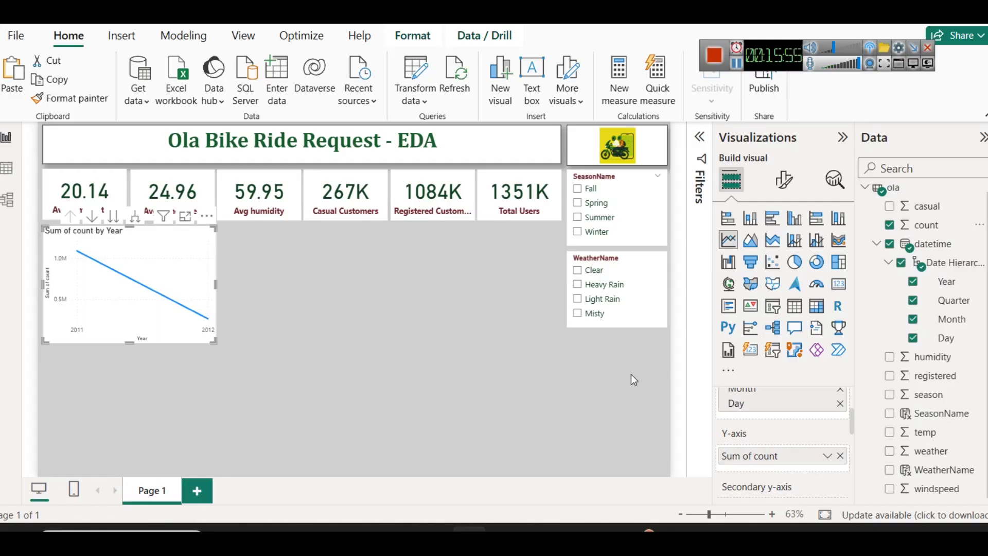
scroll(807, 415, down, 2)
scroll(807, 416, up, 2)
scroll(810, 426, up, 2)
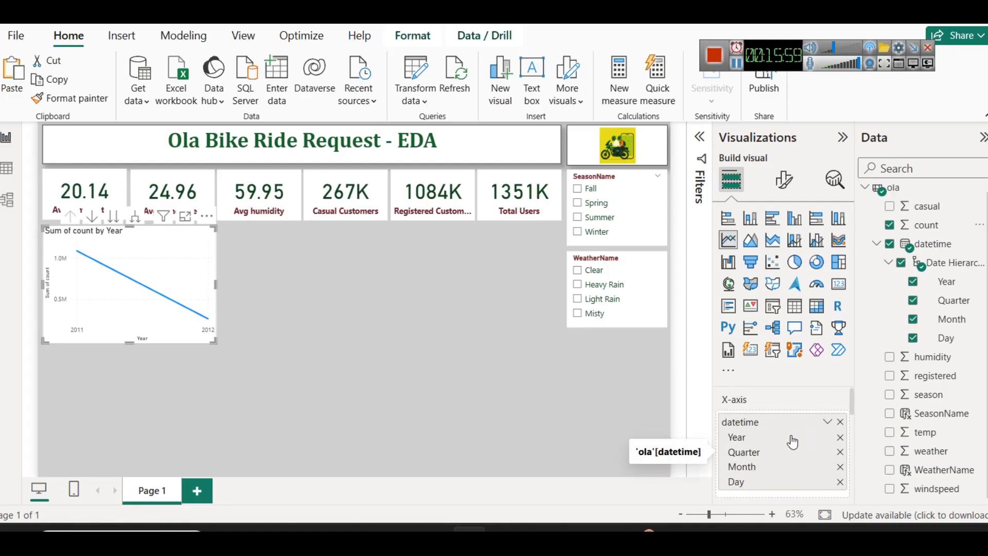
Turn on drill-down for the line chart and expand its date hierarchy to the quarter level.
click(92, 215)
click(132, 218)
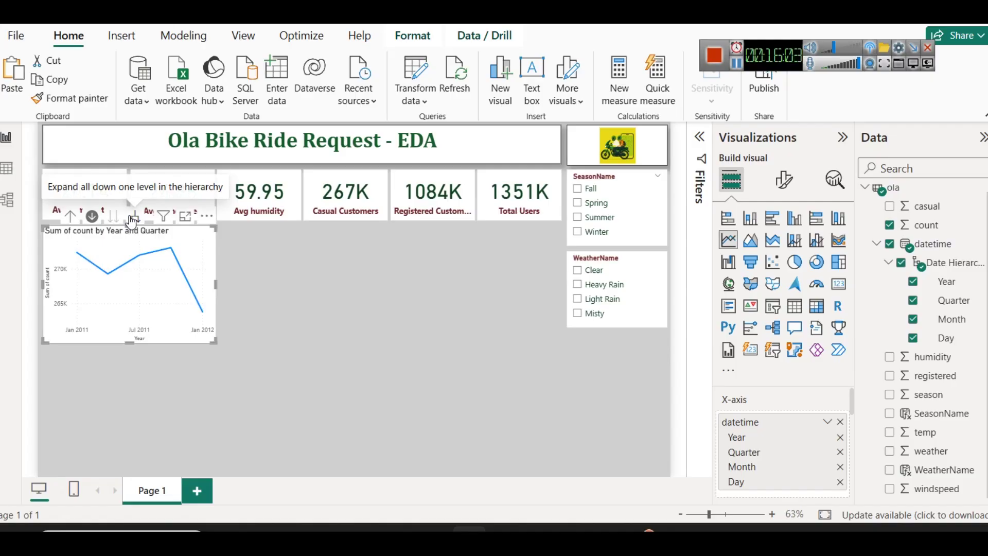
mouse_move(94, 248)
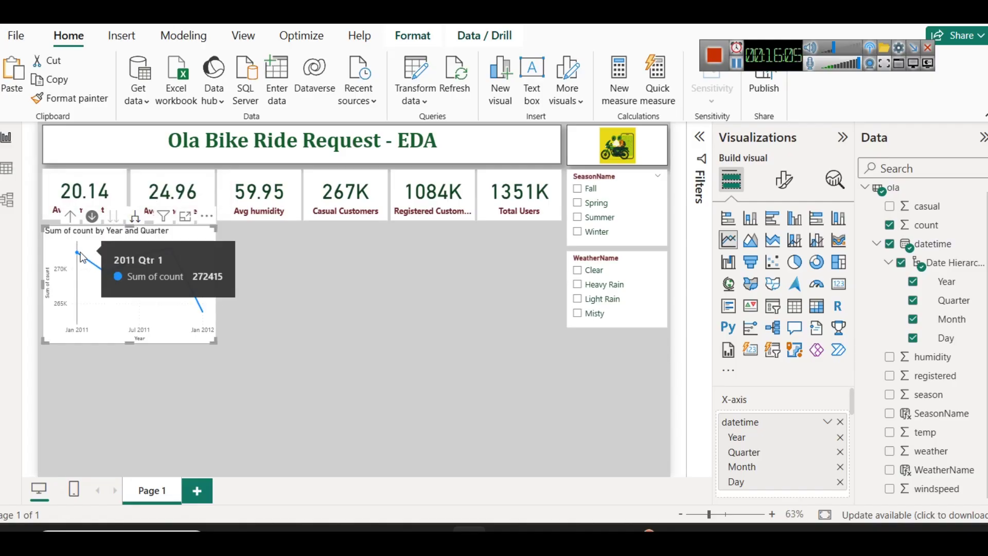
Expand the line chart's date hierarchy to the month level and inspect the monthly points in early 2011 and at the line's end.
click(136, 220)
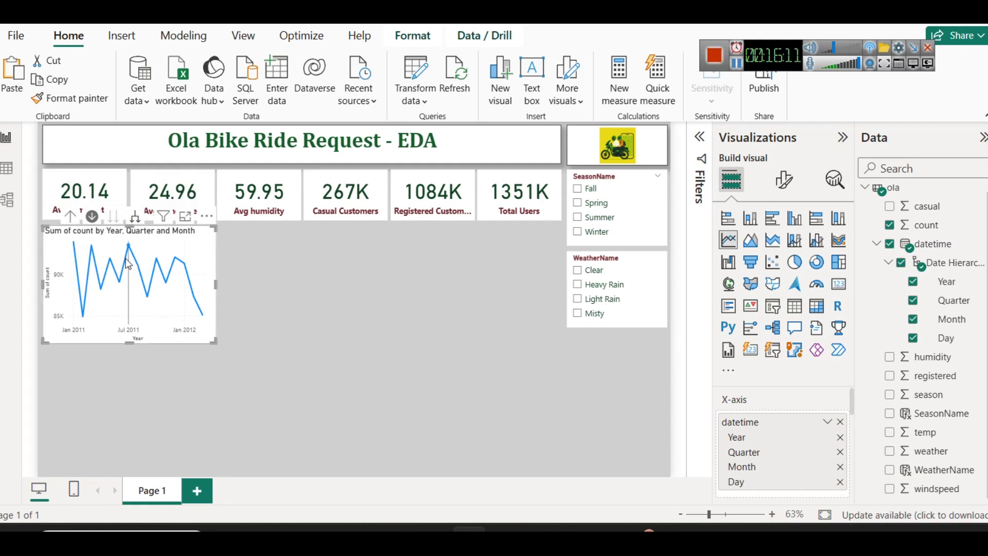
mouse_move(74, 249)
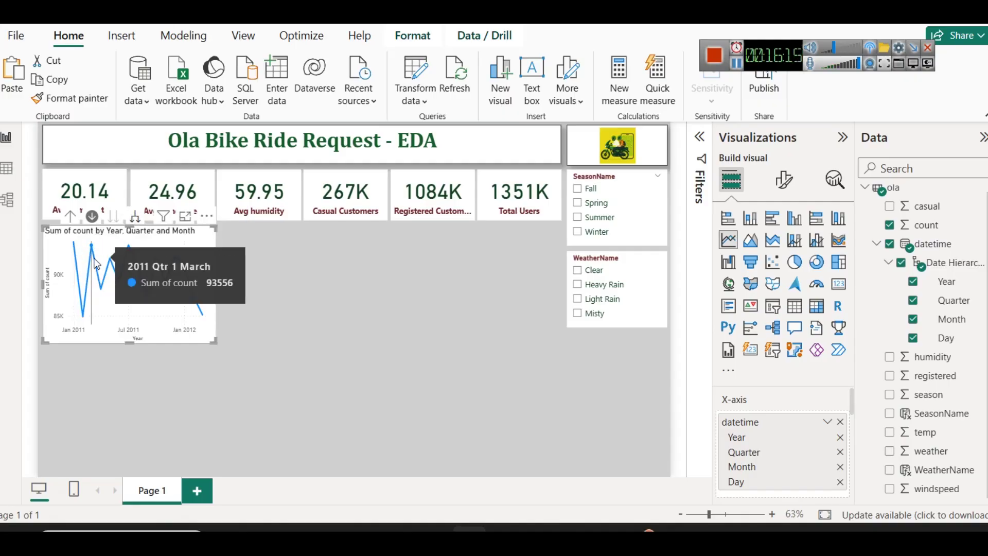
mouse_move(82, 319)
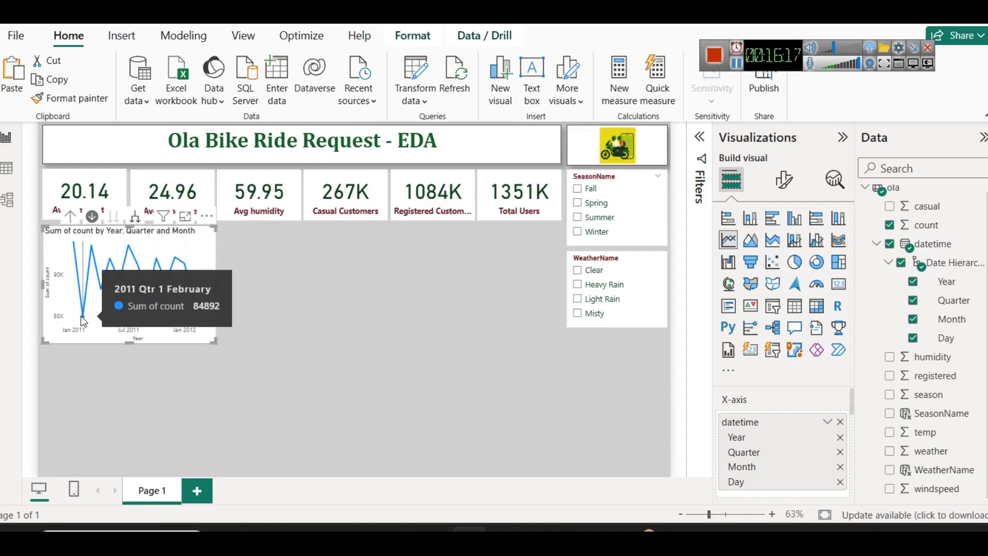
mouse_move(90, 277)
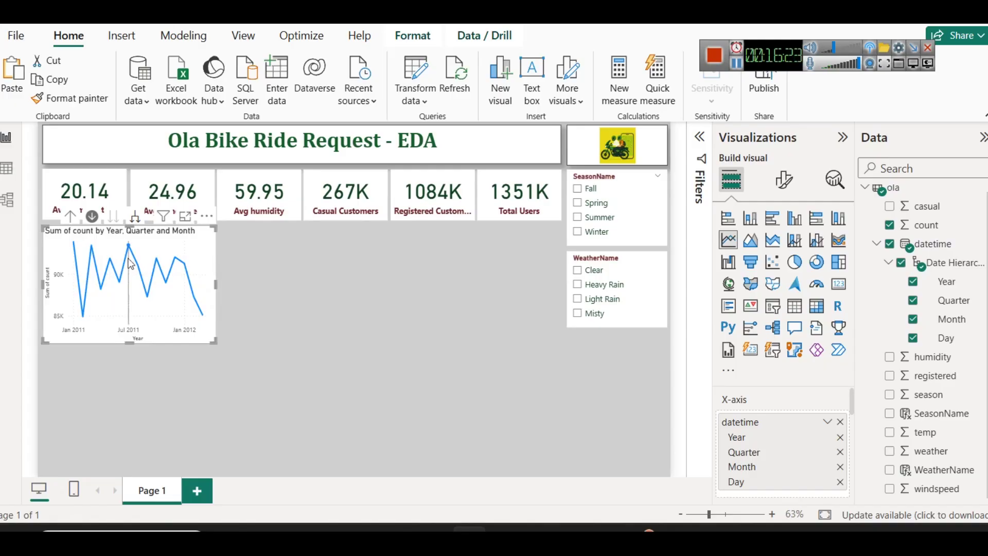
mouse_move(207, 320)
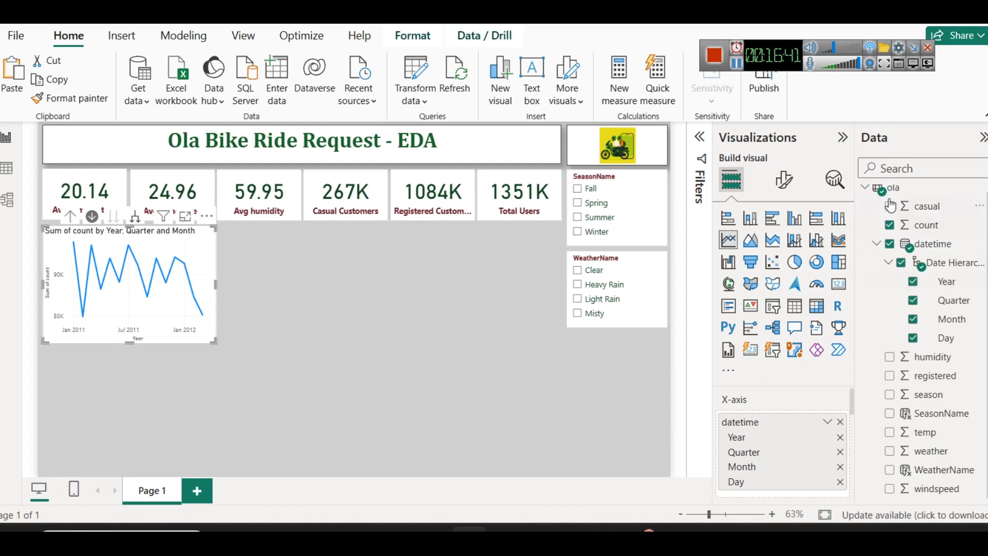
click(797, 192)
click(779, 249)
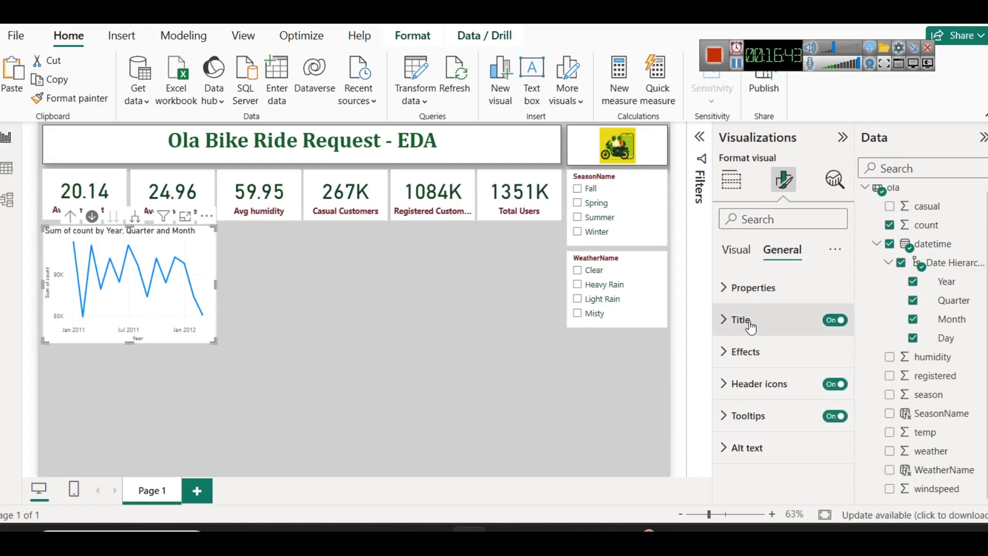
click(749, 320)
click(783, 396)
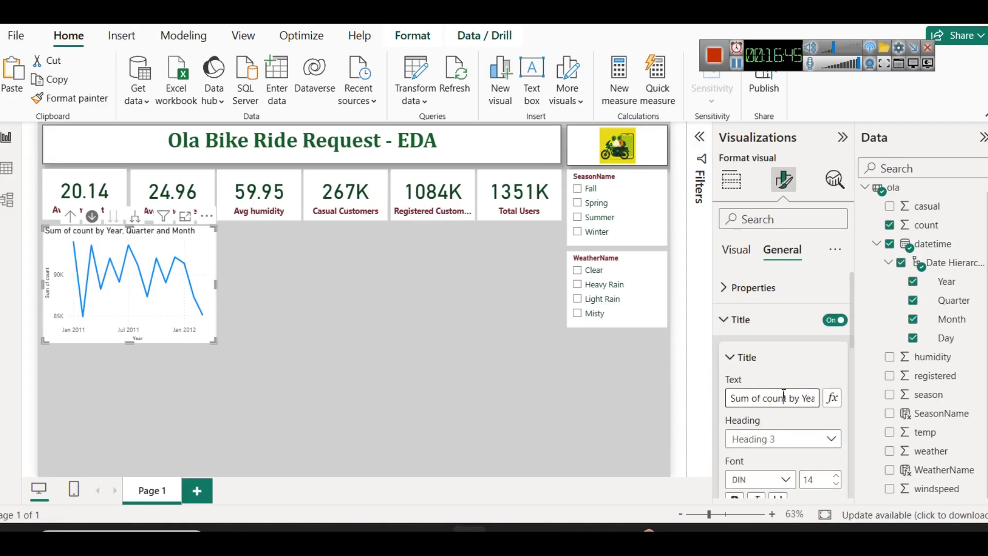
key(ctrl+a)
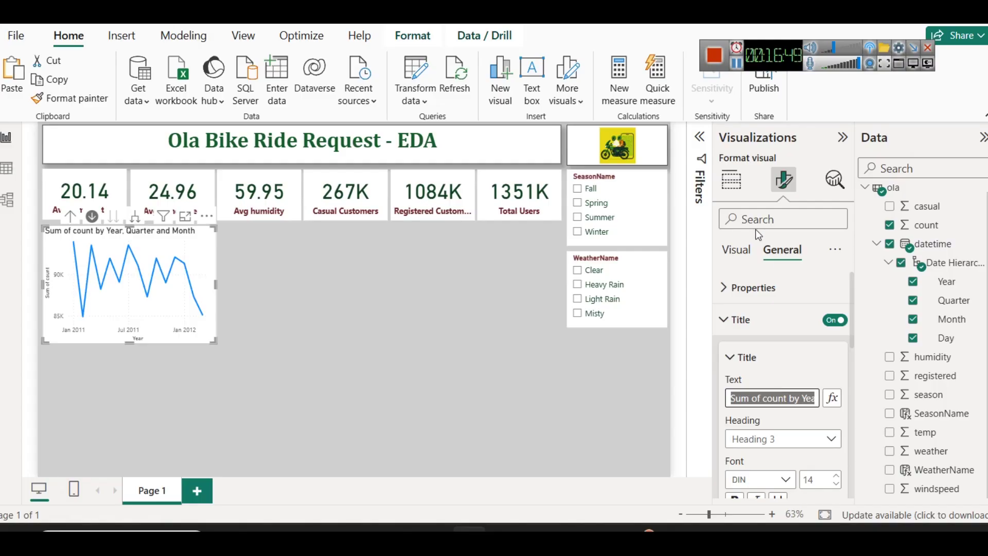
click(736, 250)
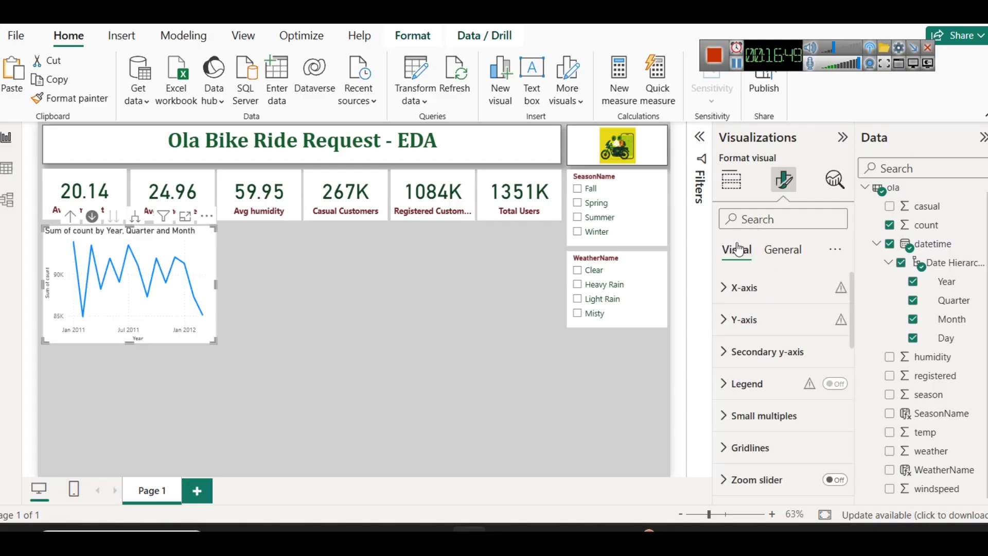
Rename the line chart's Y-axis count field for this visual as Total Users.
click(723, 181)
scroll(761, 411, down, 5)
scroll(774, 433, up, 2)
click(826, 456)
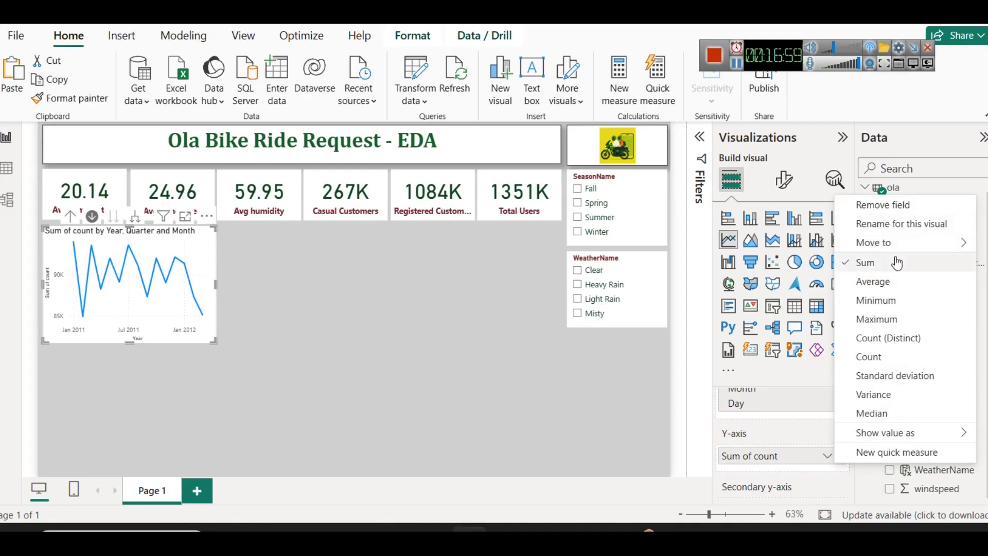
click(895, 226)
text(Total users)
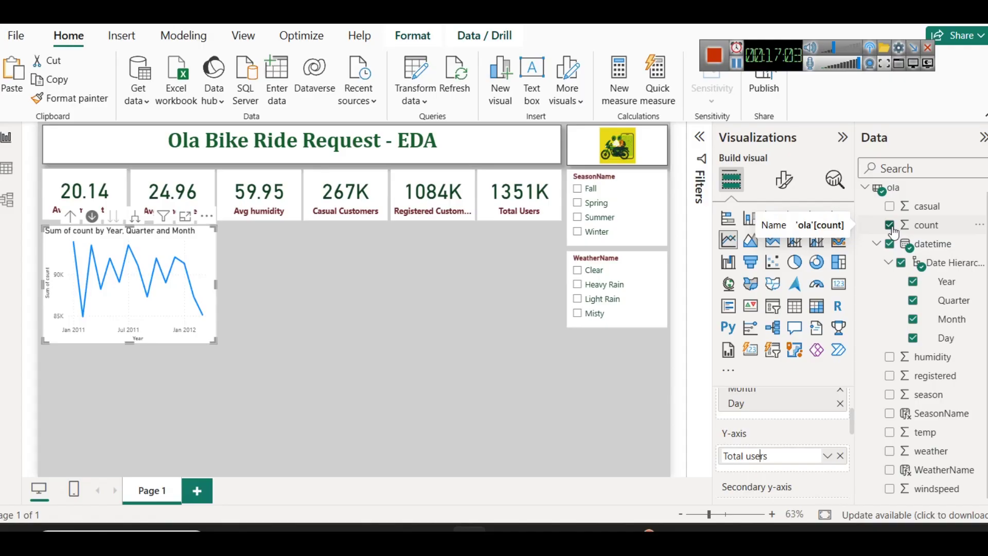
key(shift+Right)
text(U)
key(Return)
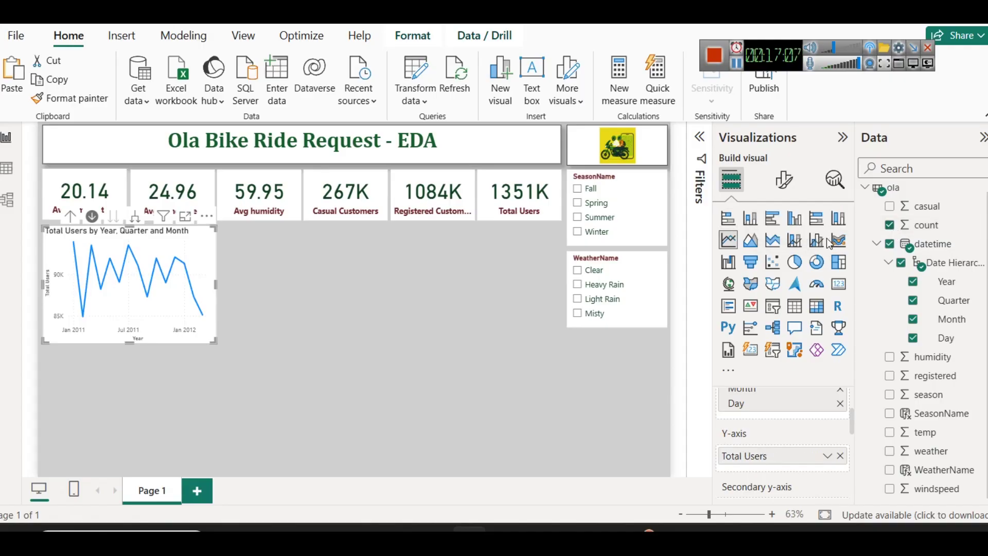
Set the line chart's title text colour to dark red, matching the card labels.
click(784, 179)
click(782, 249)
click(771, 334)
scroll(746, 342, down, 5)
scroll(749, 344, up, 2)
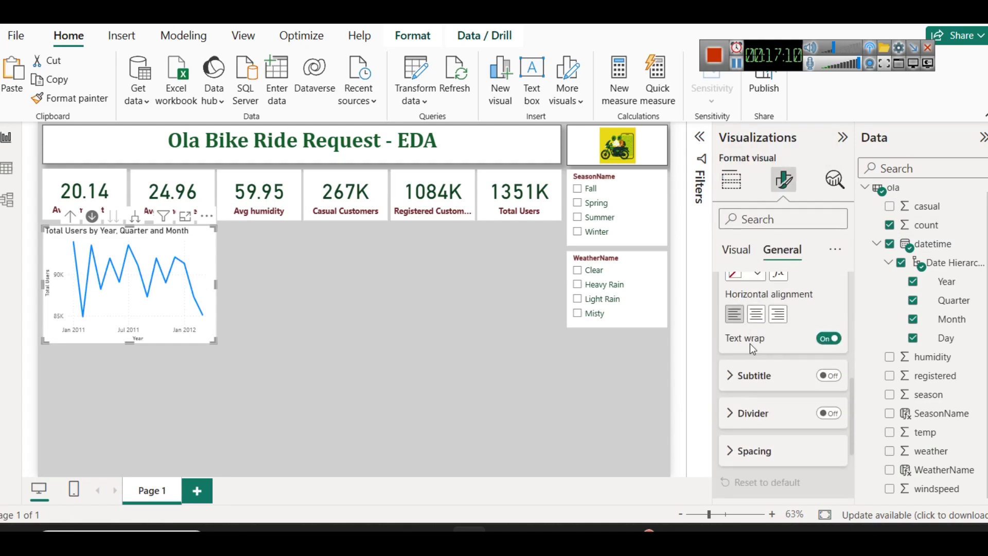
scroll(748, 312, up, 2)
click(756, 309)
click(767, 246)
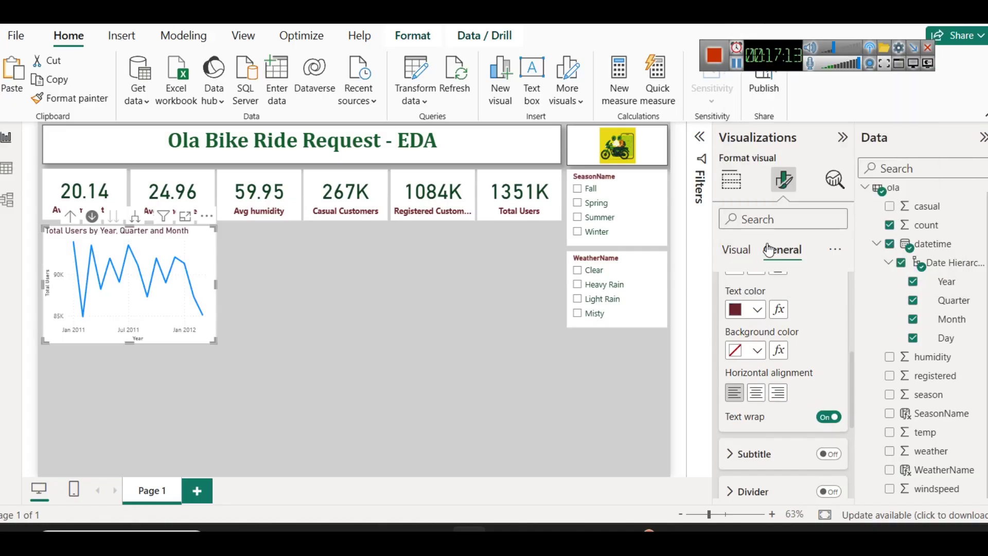
Make the line chart's title bold and centre it horizontally.
scroll(767, 424, down, 2)
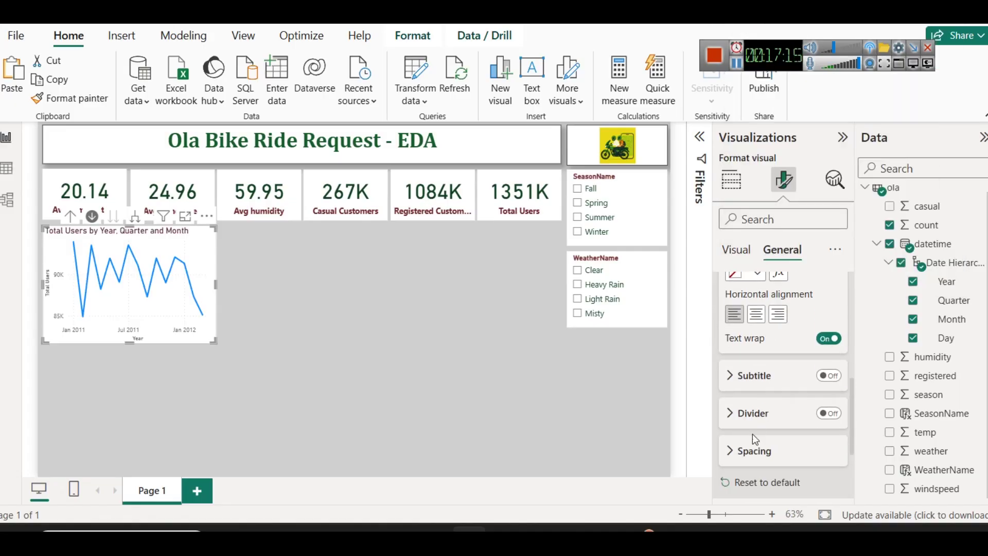
scroll(756, 424, up, 4)
click(735, 346)
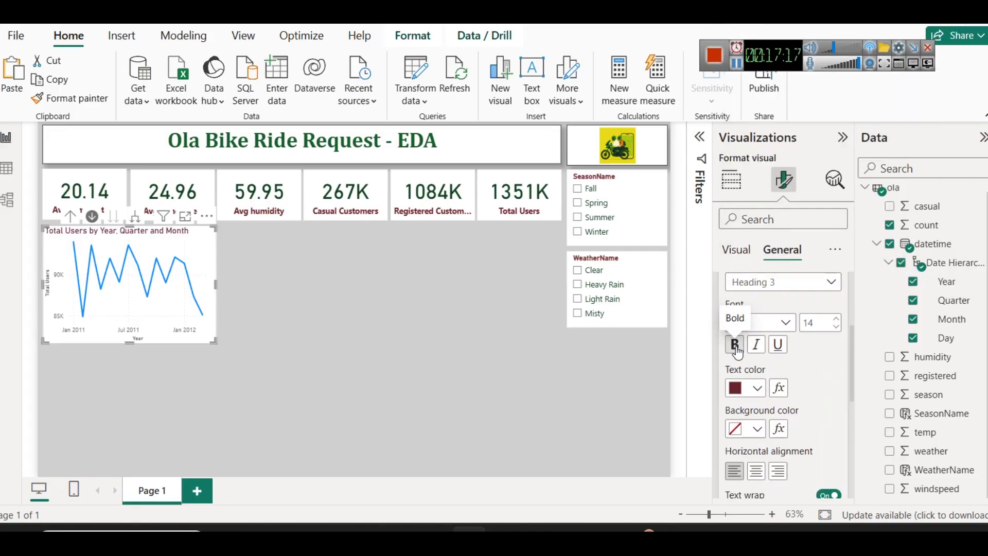
click(736, 346)
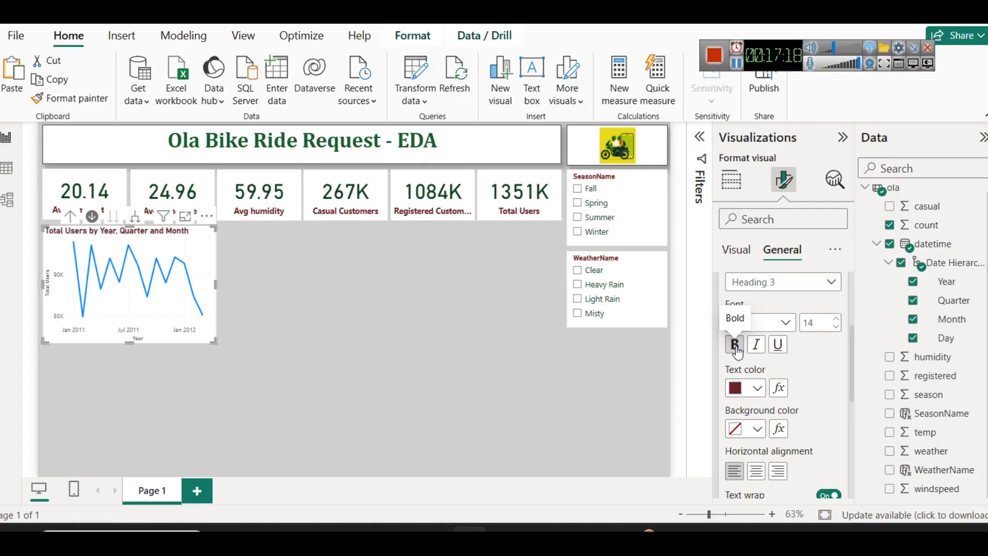
click(756, 471)
click(275, 355)
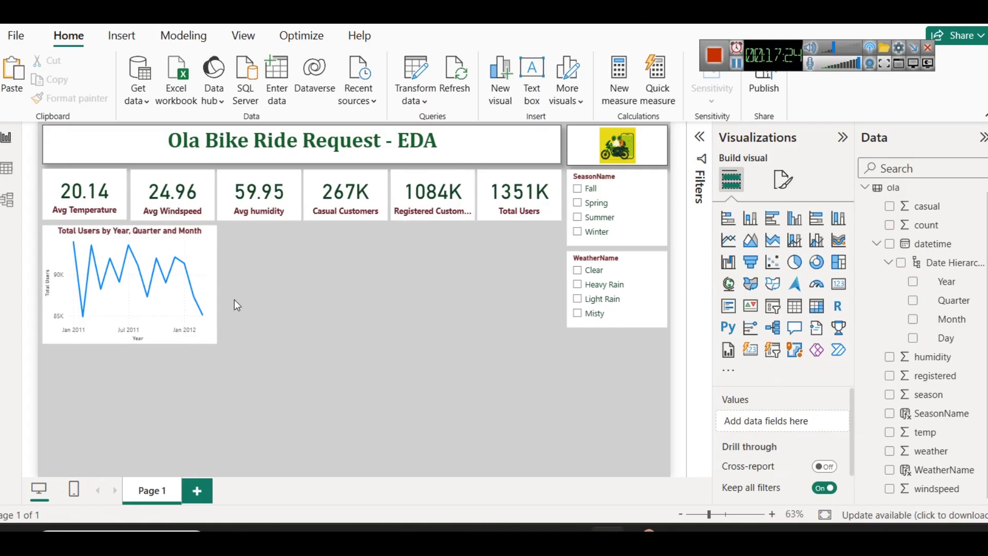
Drill into the line chart's last monthly point and go back up one level.
click(202, 255)
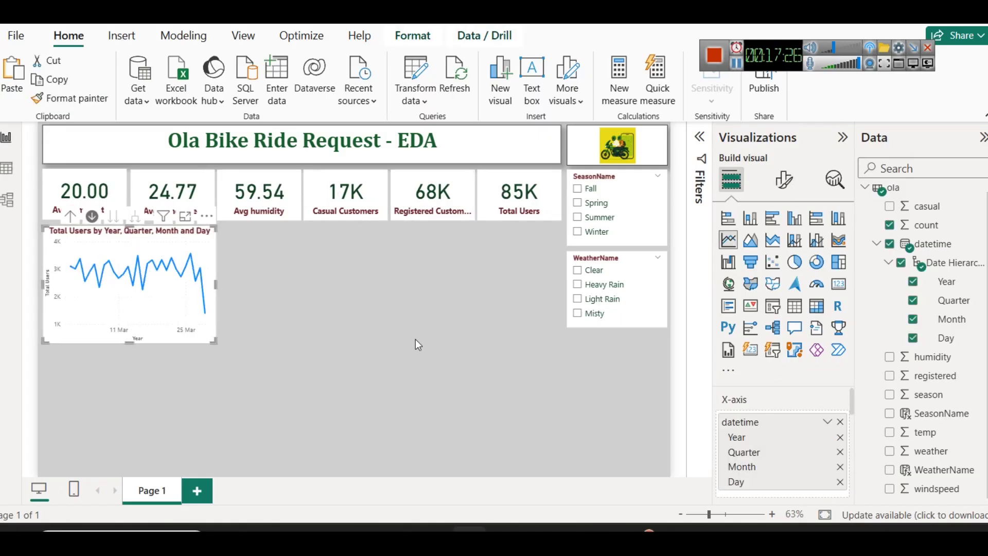
click(80, 215)
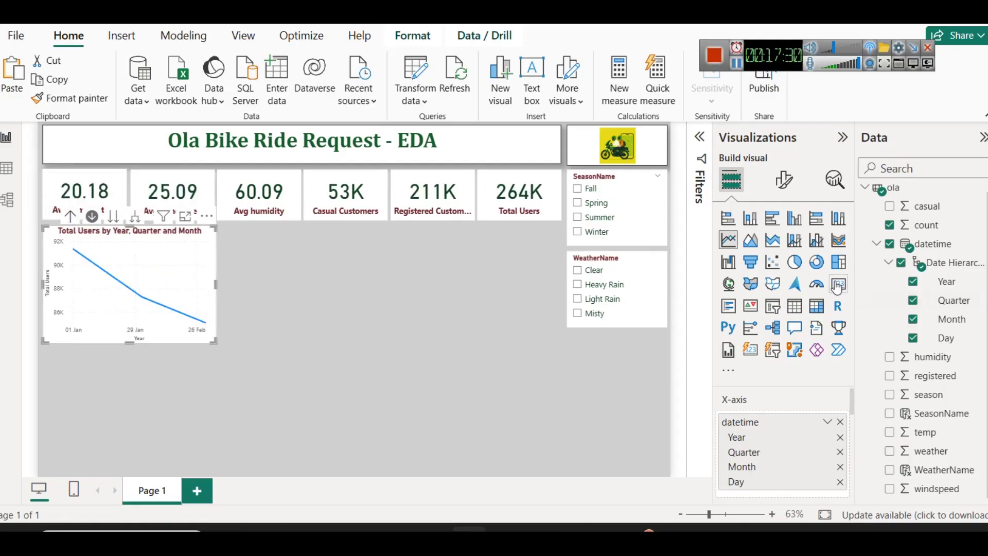
Rename the line chart's Y-axis field for this visual as Total Rides.
click(785, 183)
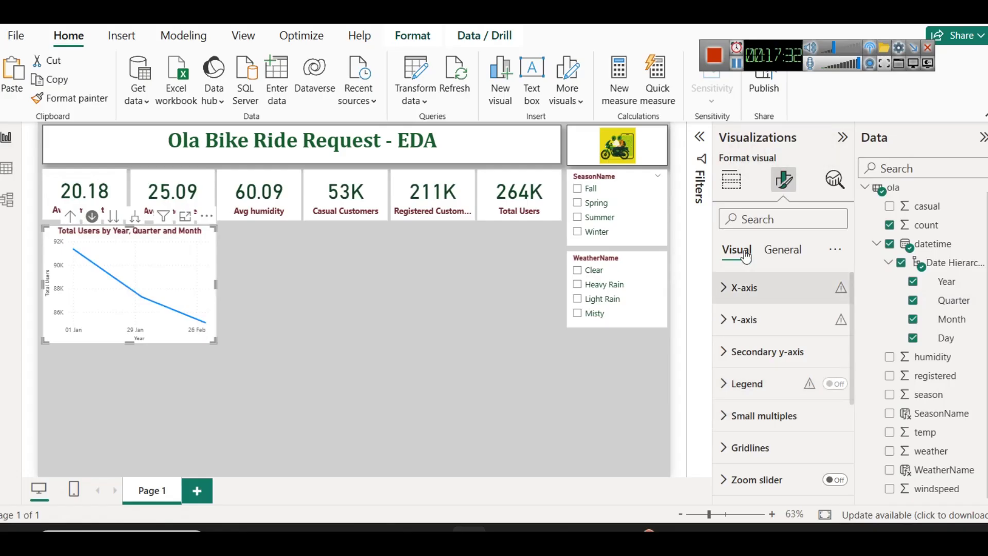
click(732, 180)
scroll(782, 442, up, 3)
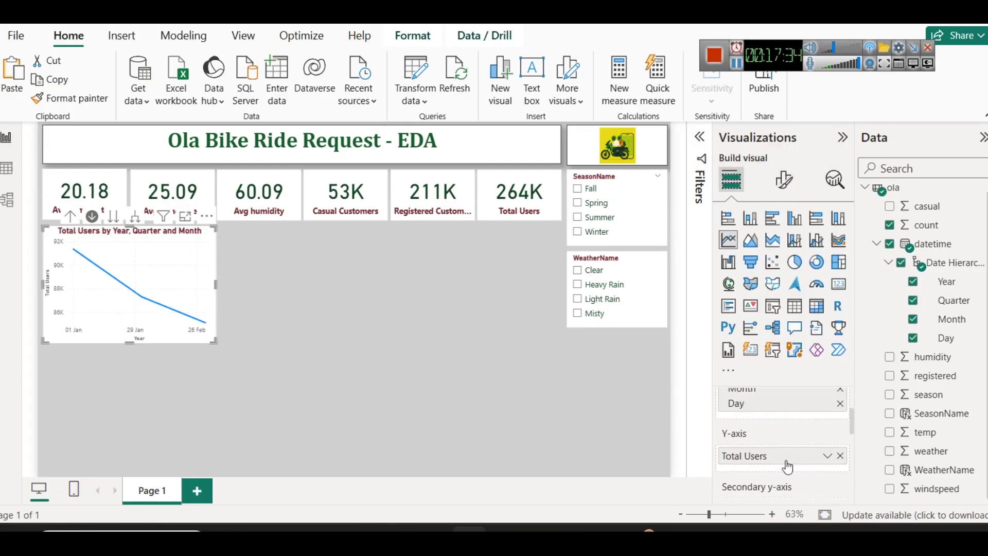
click(823, 456)
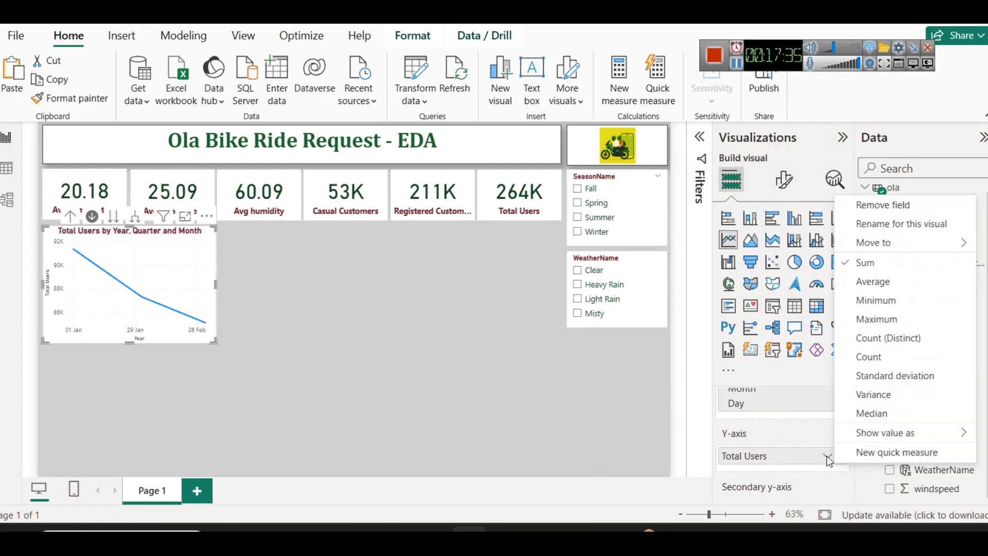
click(885, 229)
key(End)
key(BackSpace)
key(BackSpace)
key(BackSpace)
key(BackSpace)
key(BackSpace)
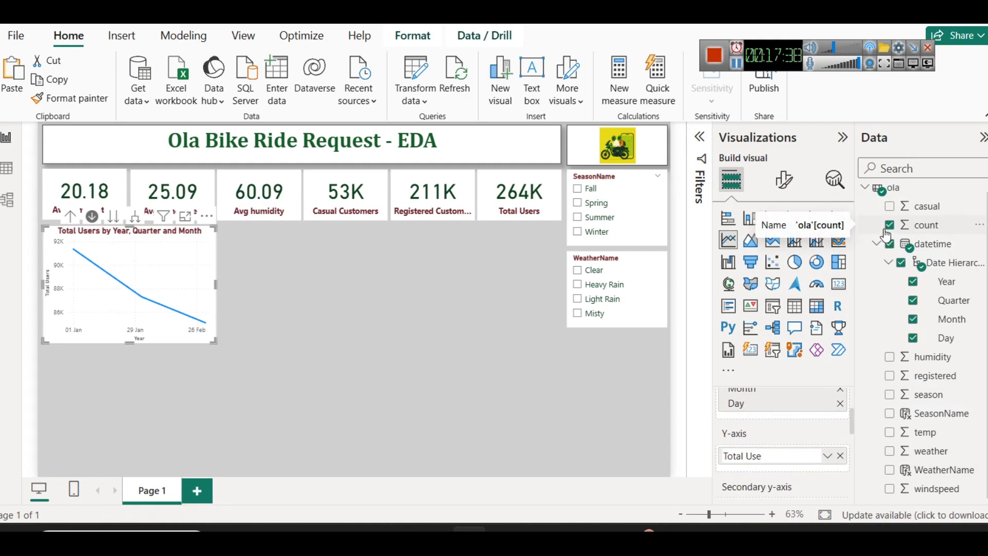
text(Rides)
key(Return)
click(478, 289)
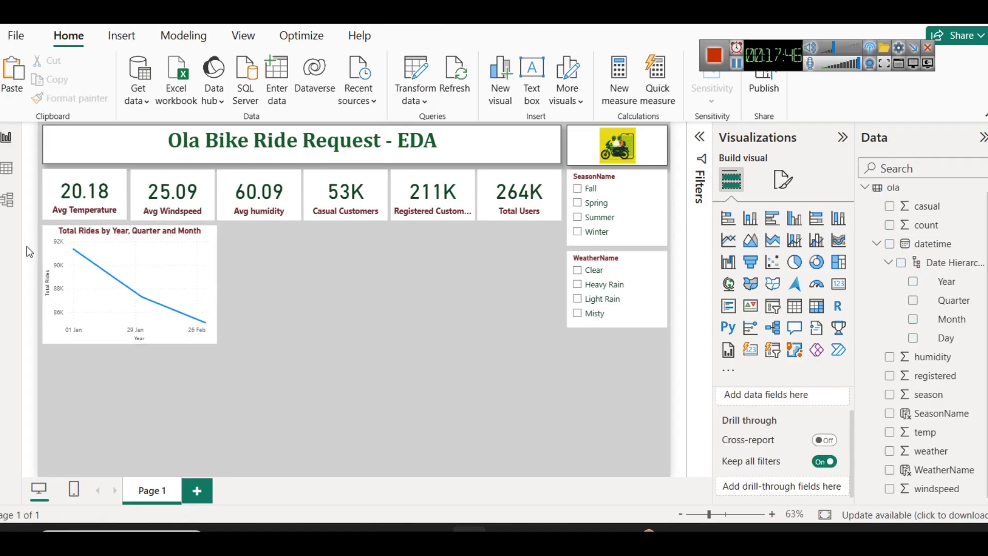
Turn off drill-down mode on the line chart and drill its date hierarchy up to the year level.
mouse_move(73, 246)
click(134, 217)
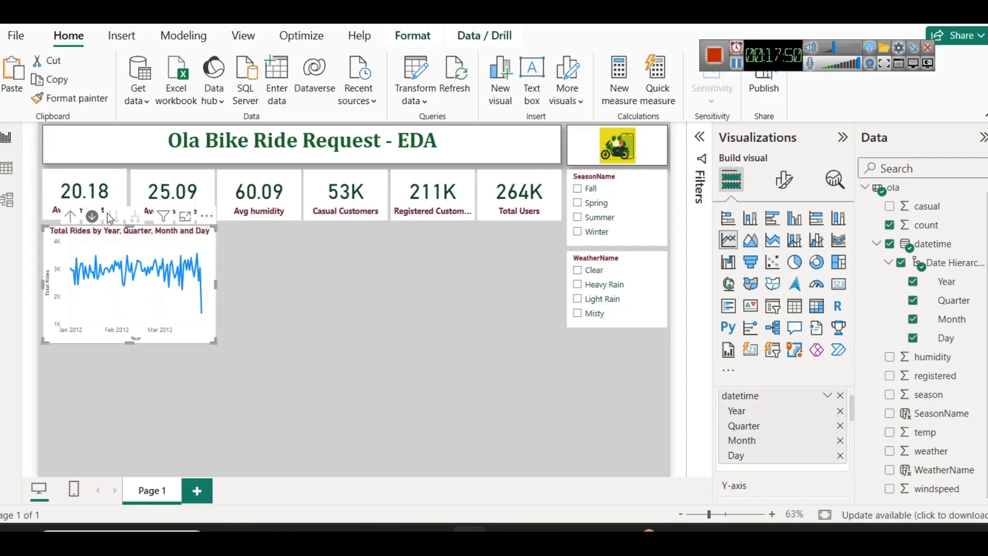
click(71, 216)
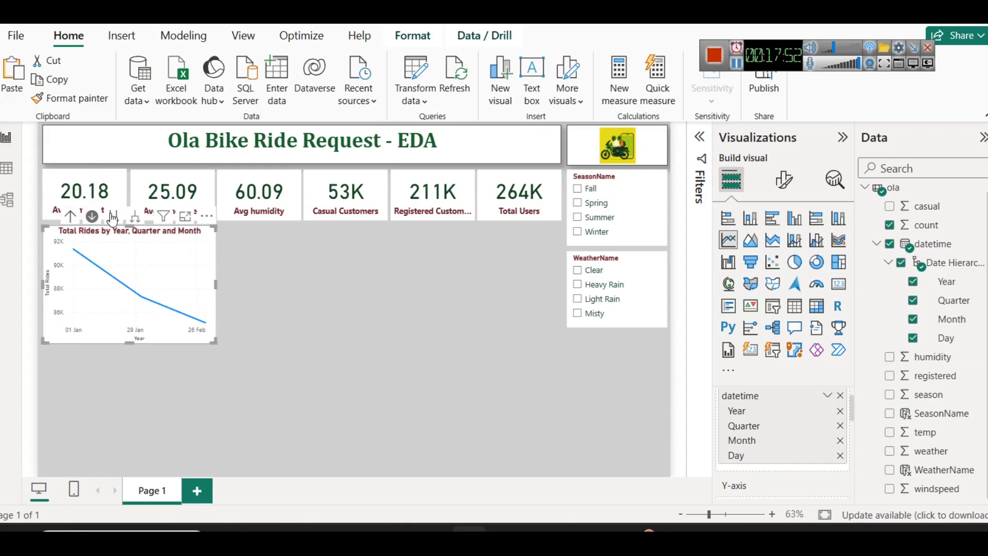
click(112, 216)
click(92, 217)
click(75, 219)
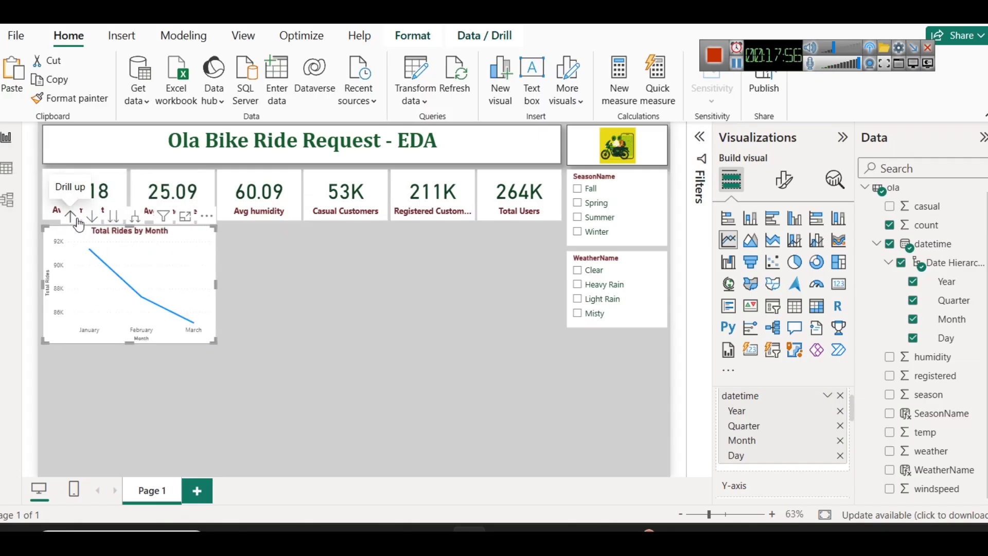
click(75, 219)
click(76, 220)
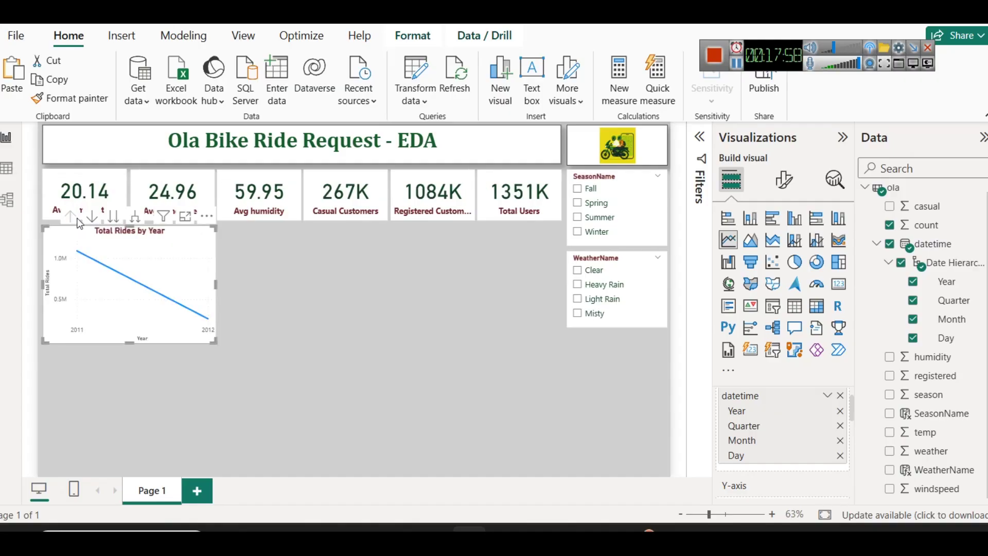
Turn drill-down mode back on and expand the line chart's date hierarchy from year through quarter to month.
click(93, 216)
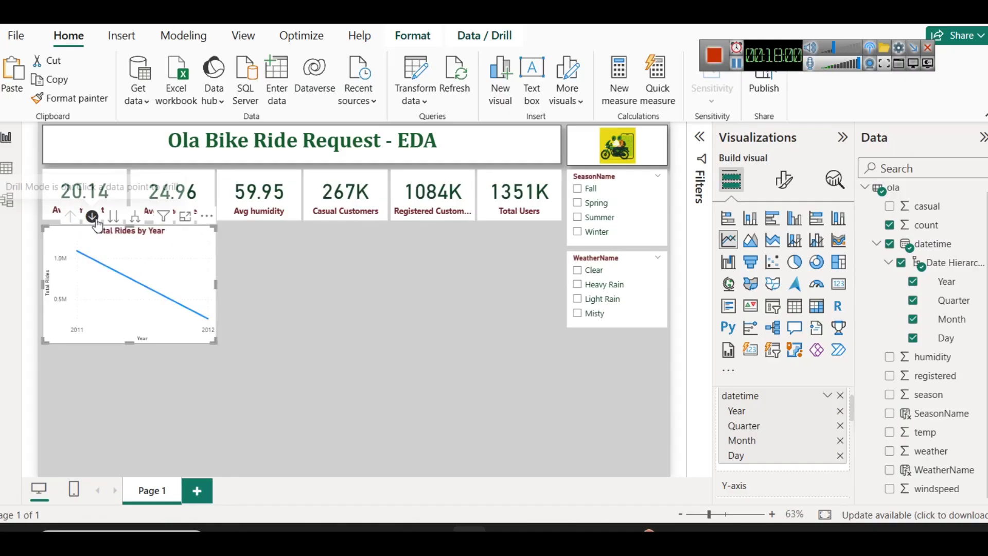
click(144, 215)
click(144, 215)
click(341, 288)
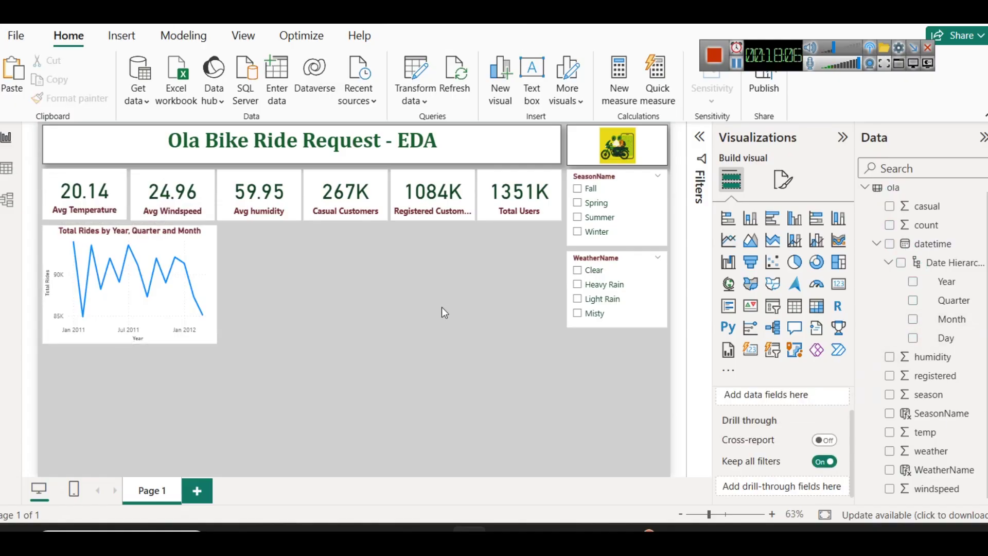
Turn on data labels for the Total Rides line chart.
click(202, 249)
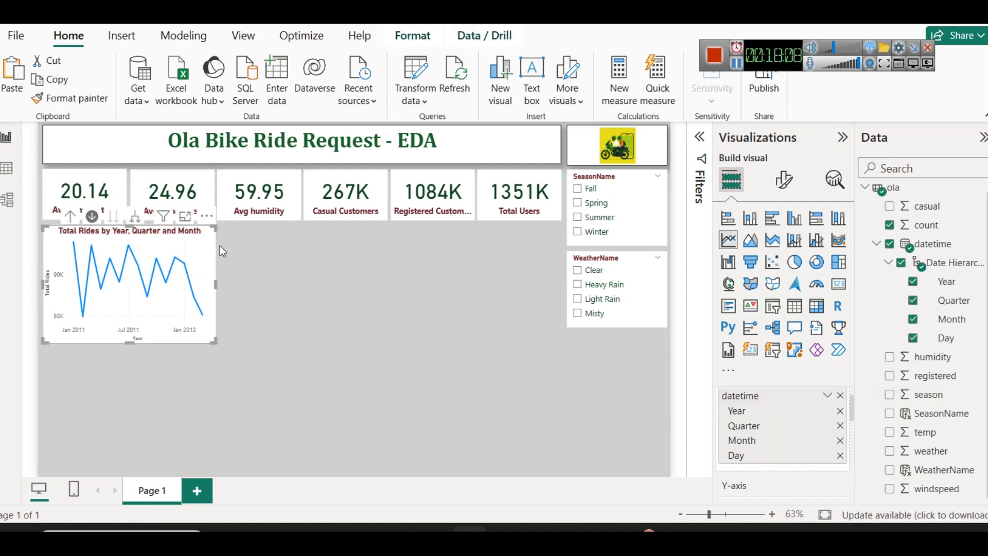
click(783, 179)
scroll(782, 386, down, 3)
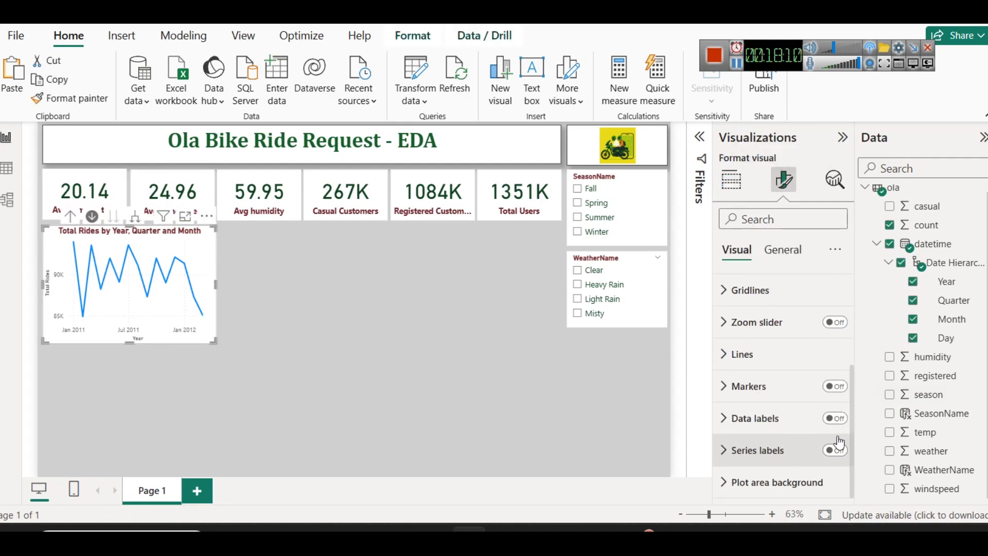
click(834, 418)
click(291, 363)
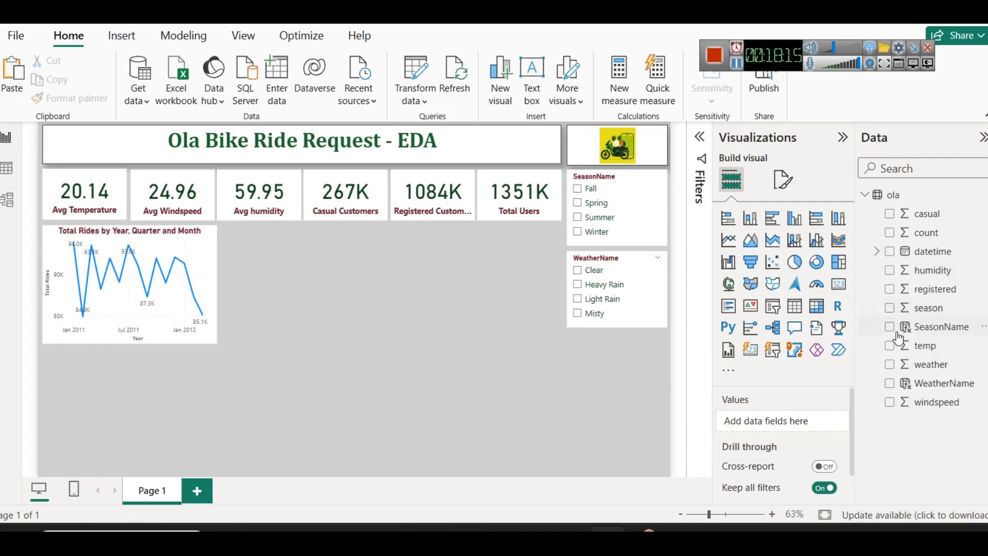
Examine the humidity column's values in the ola data table and return to the report page.
click(11, 172)
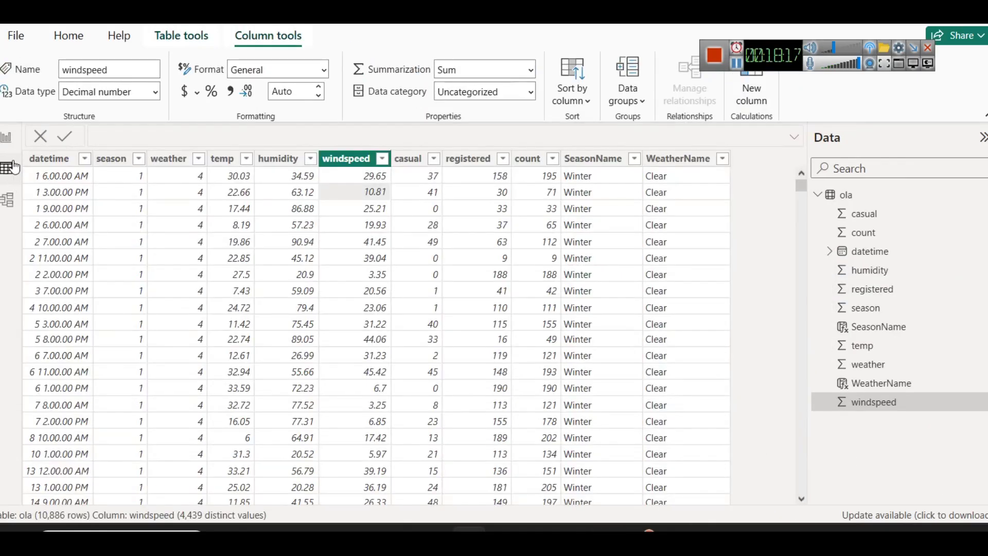
click(310, 158)
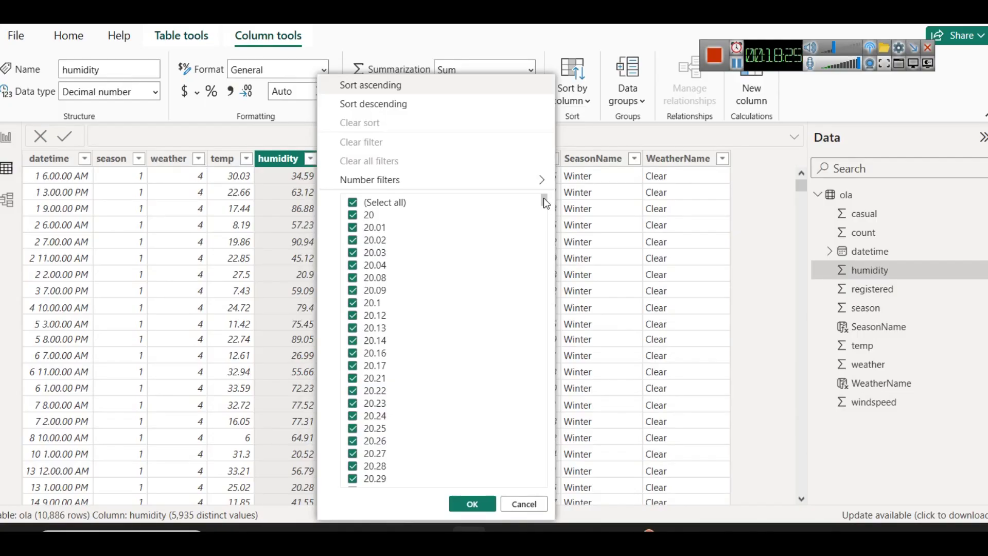
drag(543, 199, 535, 172)
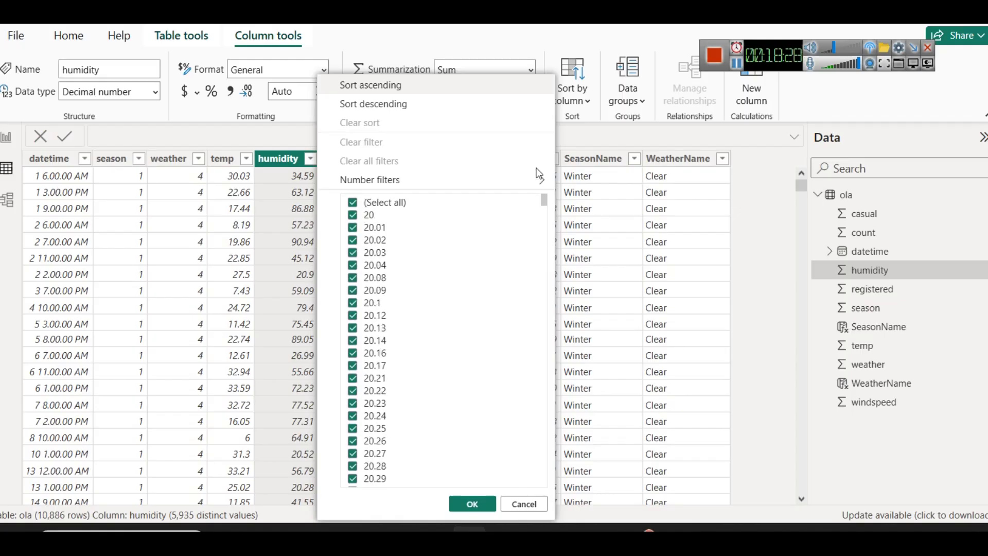
click(647, 132)
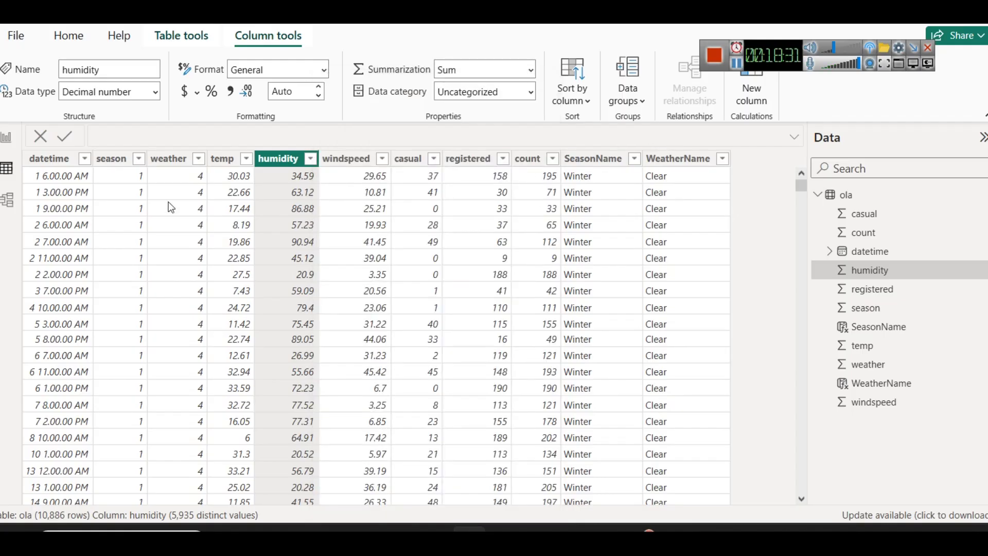
click(8, 139)
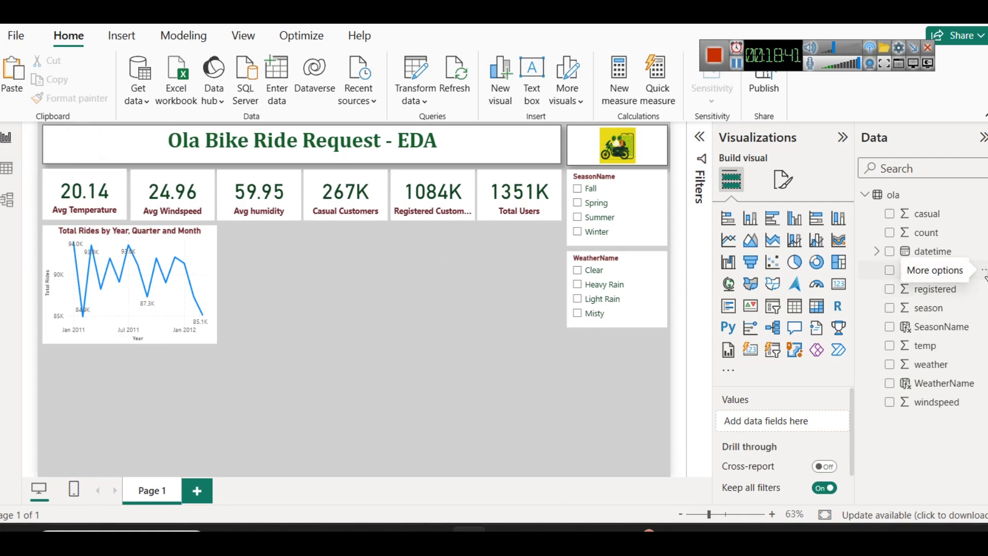
Start a new bin group on the humidity field with the bin type set to Number of bins.
click(984, 273)
mouse_move(985, 273)
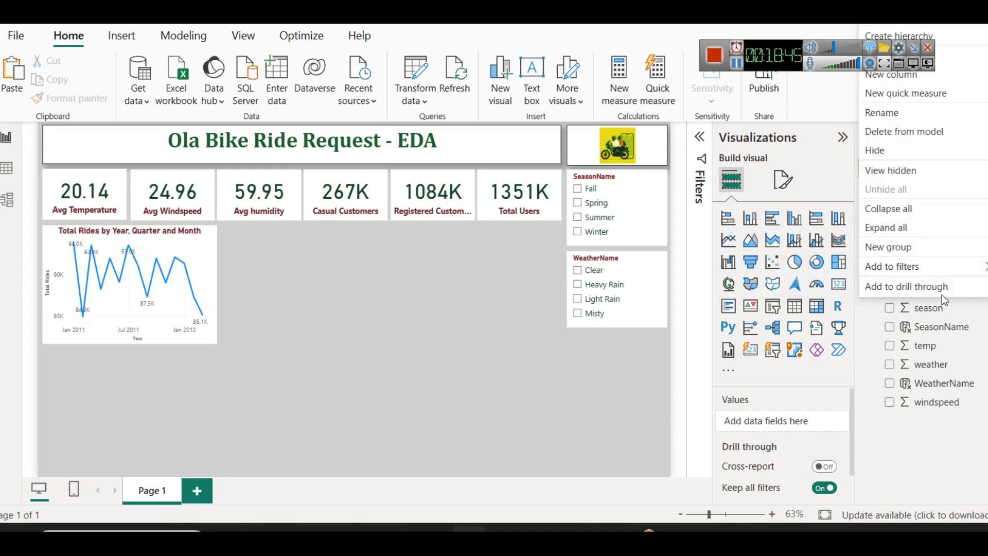
click(893, 437)
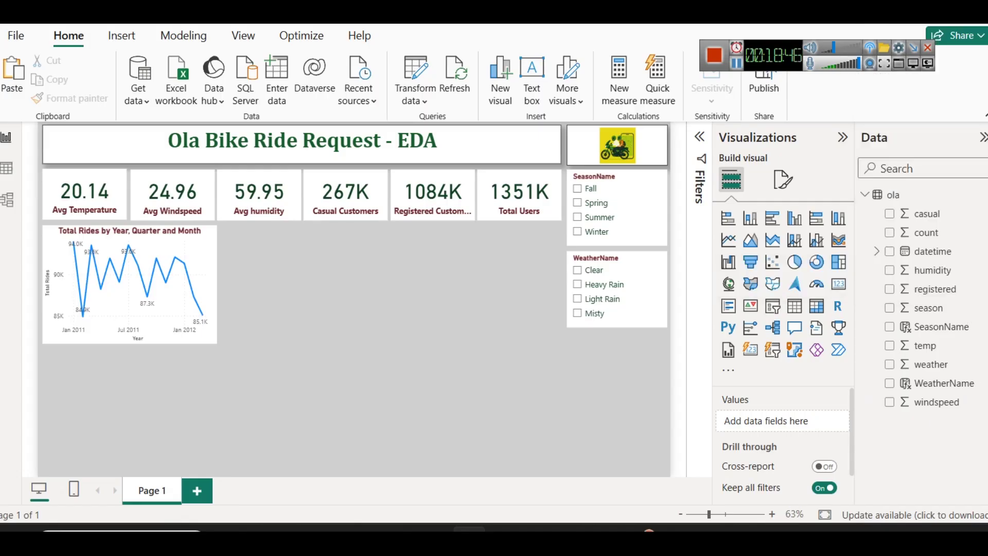
click(984, 273)
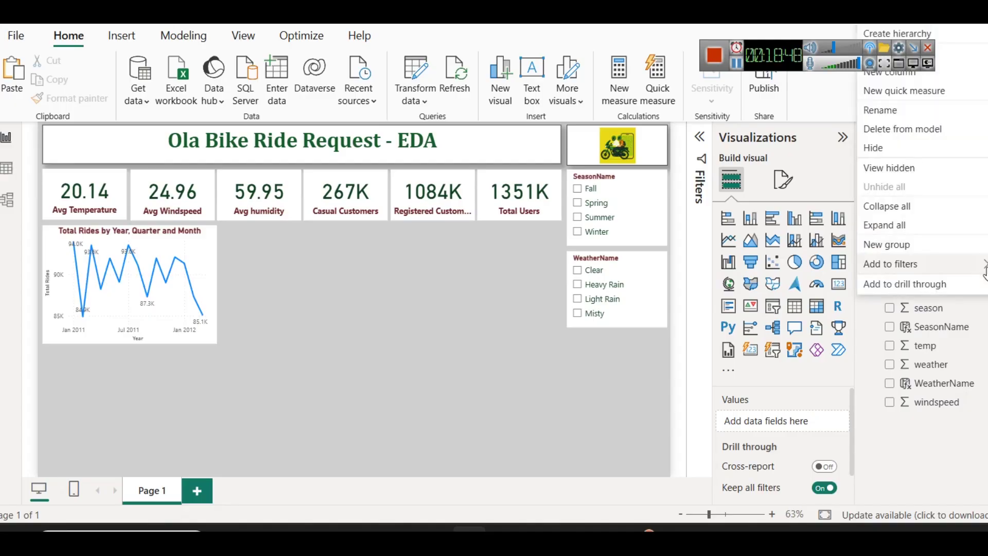
click(931, 246)
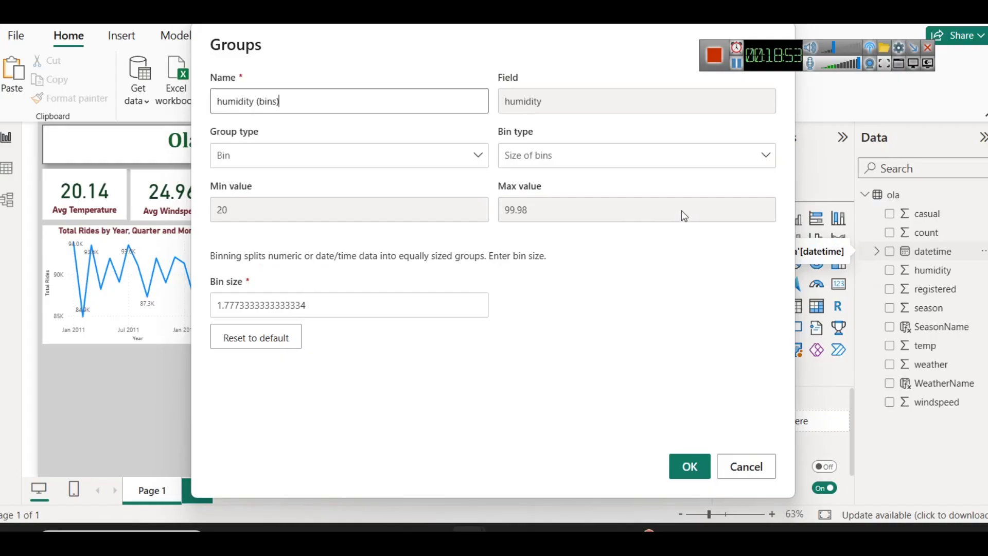
click(358, 157)
click(359, 162)
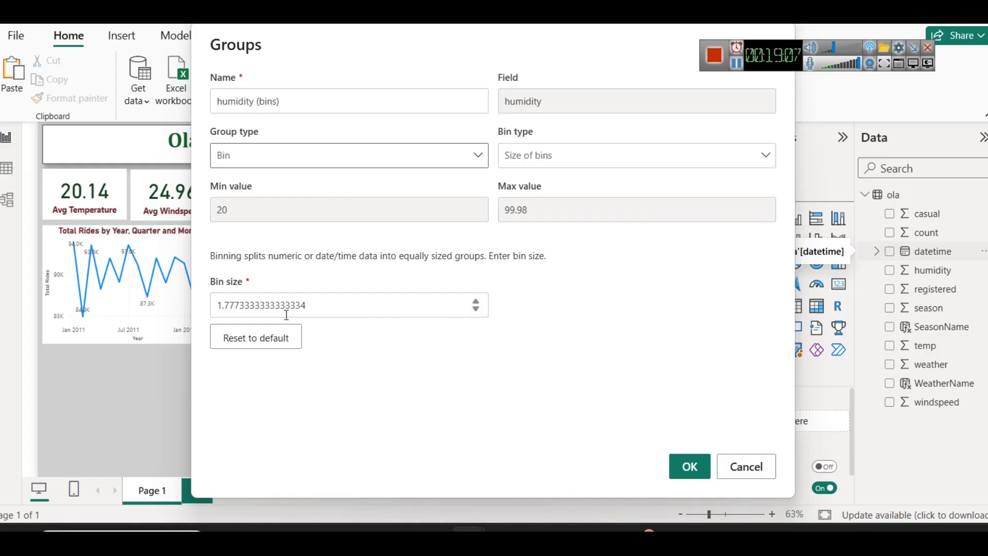
click(536, 154)
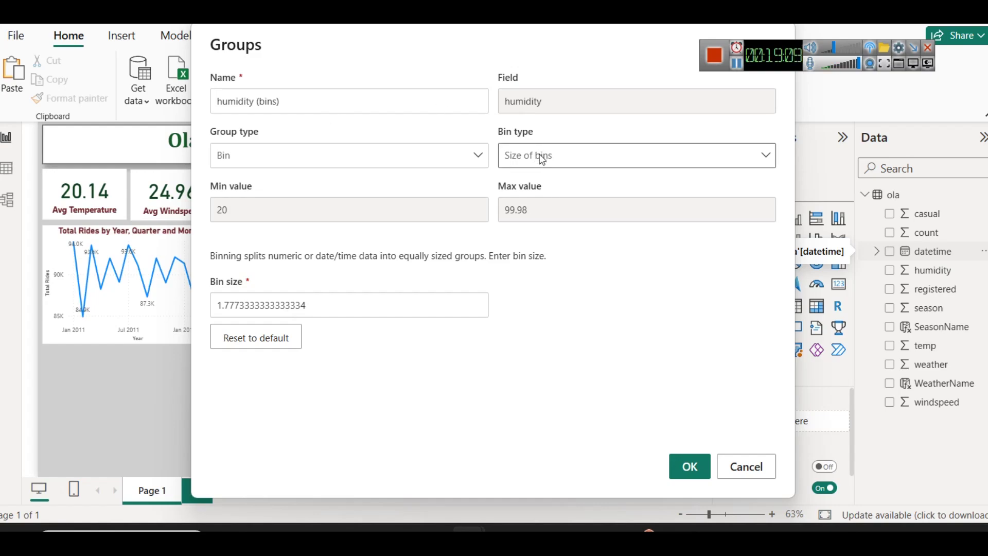
click(541, 205)
Try bin counts of 15, 10, 11 and 12 for the humidity group to compare the bin sizes.
double_click(347, 306)
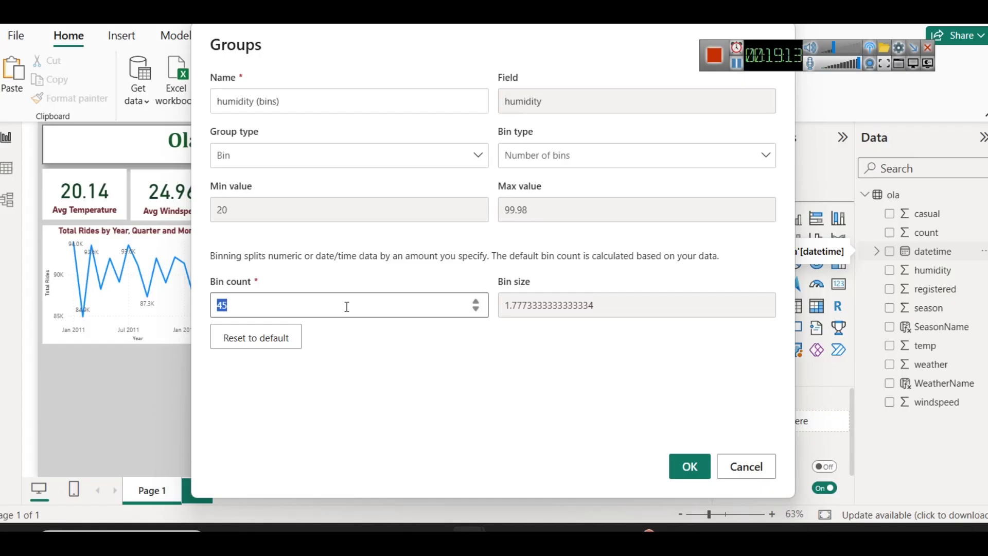
text(15)
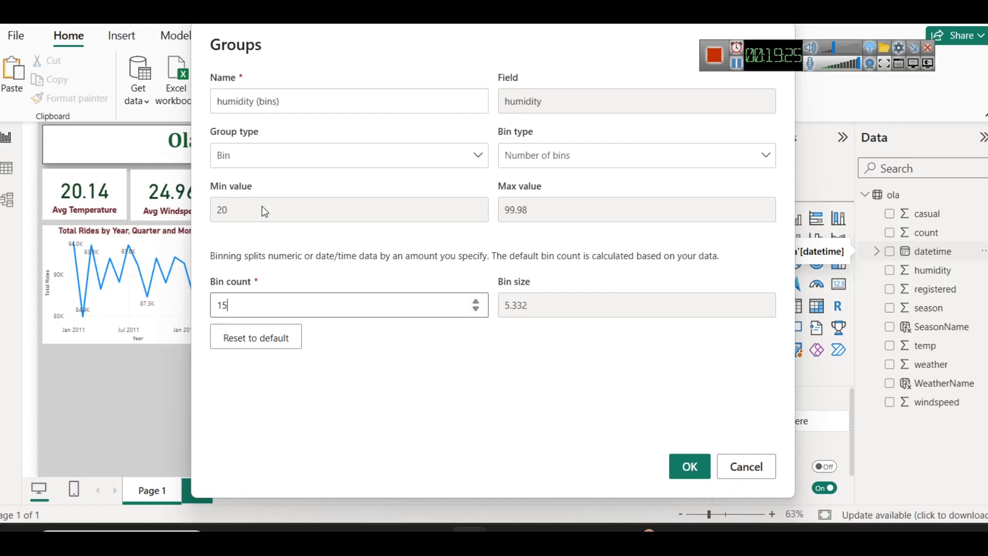
key(BackSpace)
text(0)
key(BackSpace)
text(1)
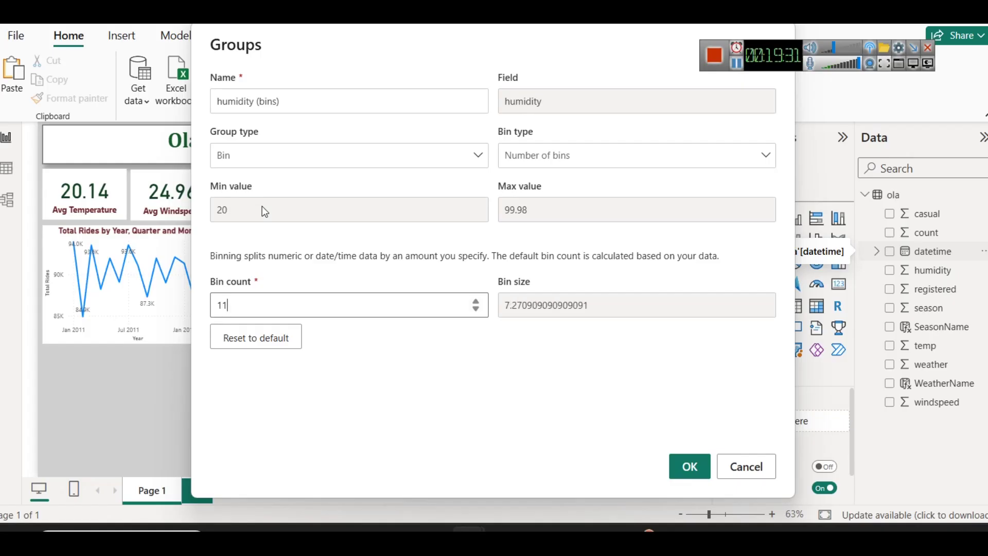
key(BackSpace)
text(2)
key(BackSpace)
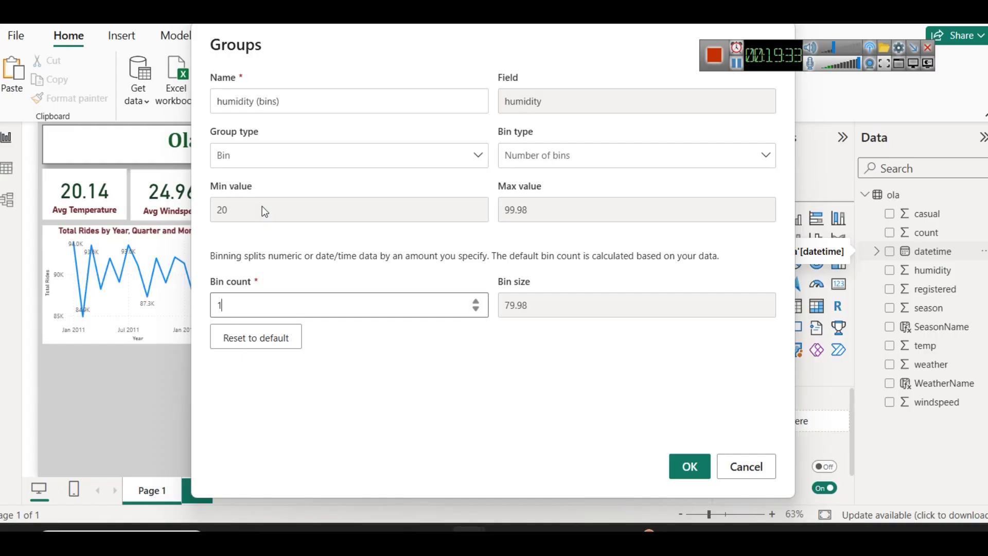
Set the humidity group's bin count to 8 and create the group.
key(BackSpace)
text(8)
click(706, 466)
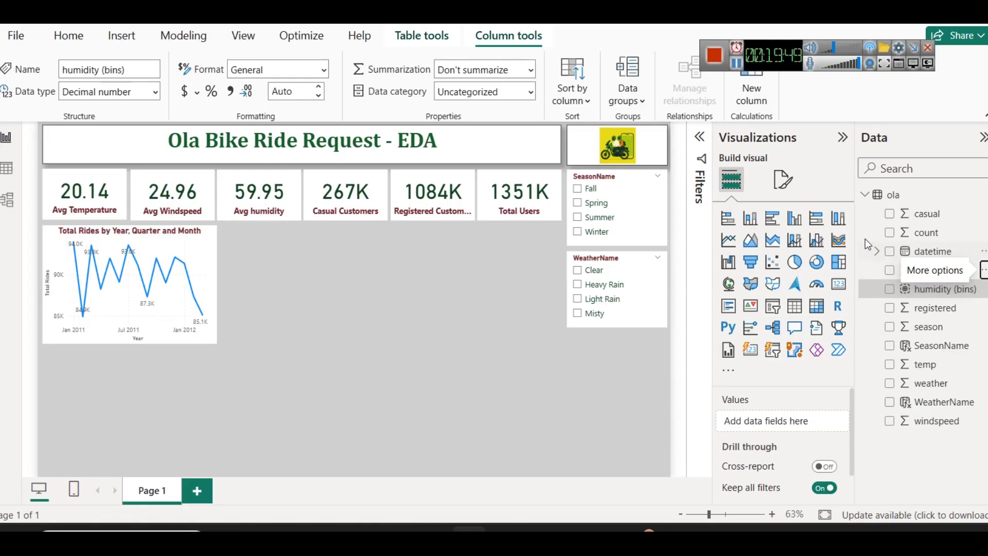
Add a line and stacked column chart beside the rides line chart and copy the line chart's formatting onto it with Format Painter.
click(804, 243)
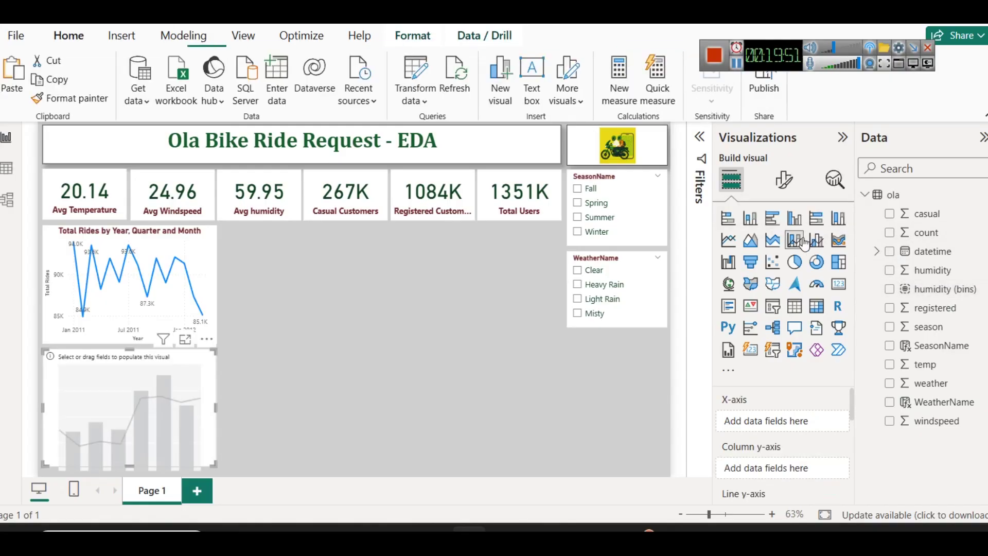
drag(232, 429, 314, 288)
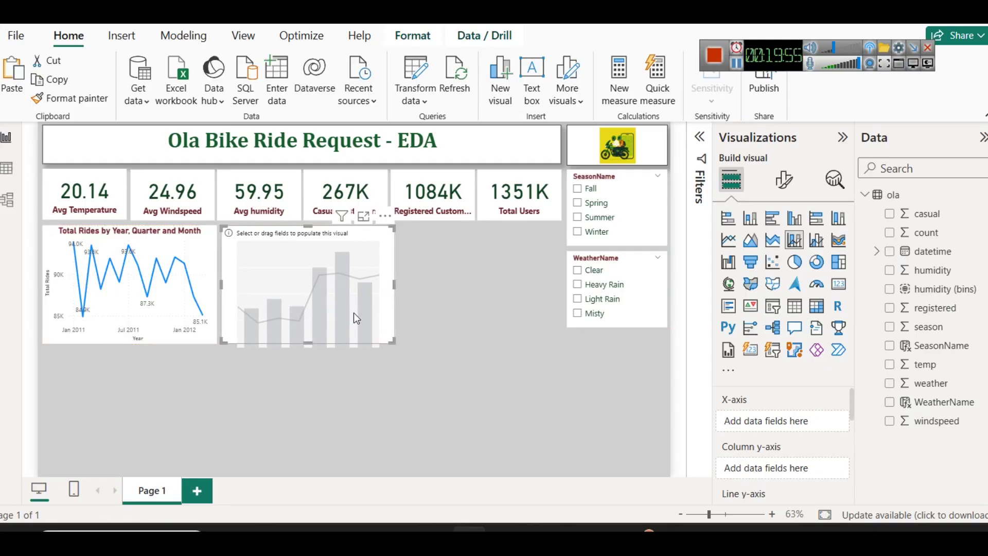
click(214, 260)
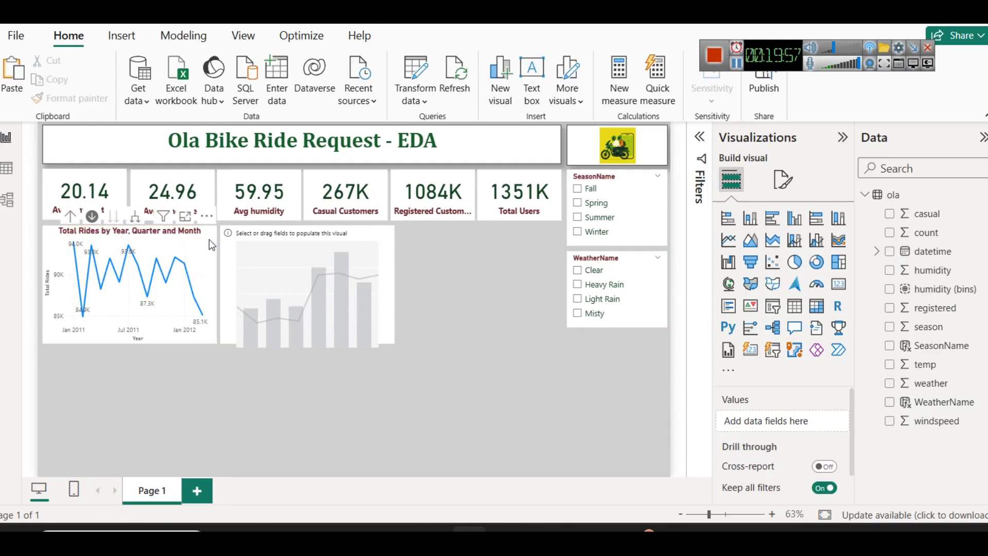
click(209, 239)
click(71, 100)
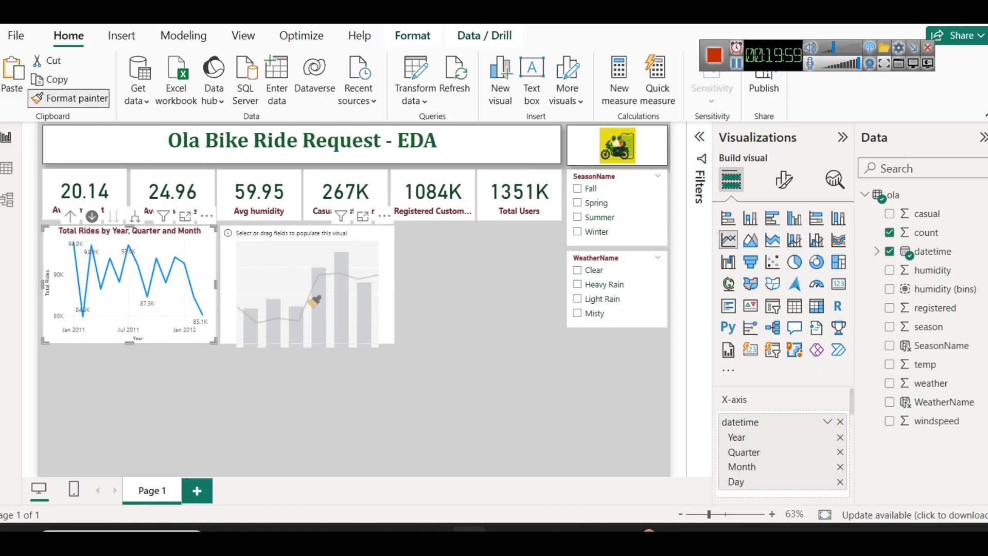
click(309, 289)
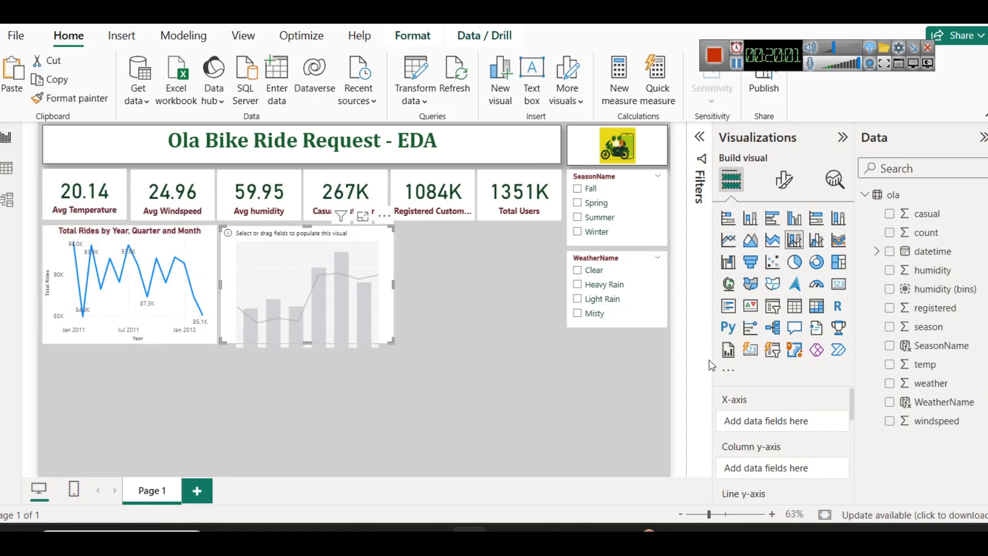
Assign humidity (bins) to the new chart's X-axis and count to its column Y-axis.
drag(941, 288, 779, 419)
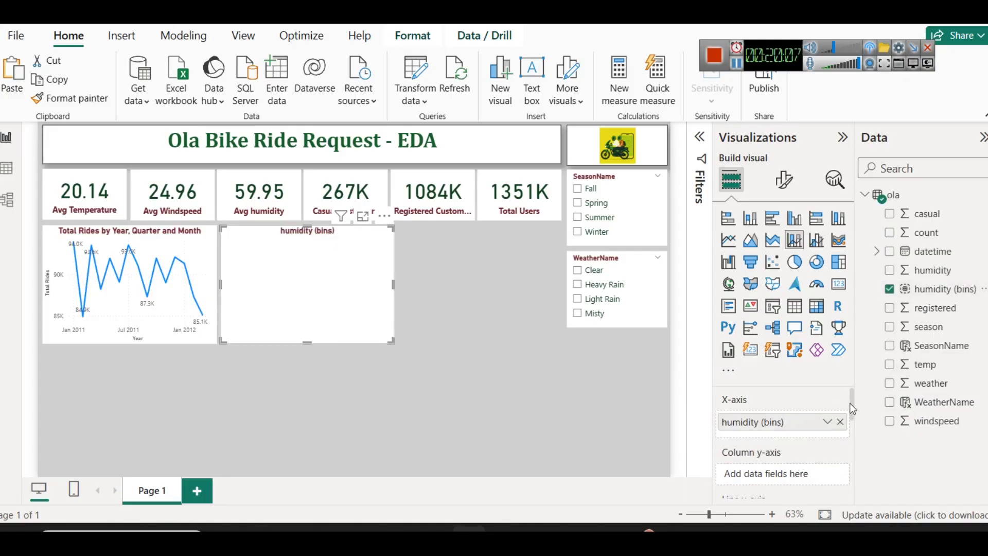
drag(850, 403, 851, 409)
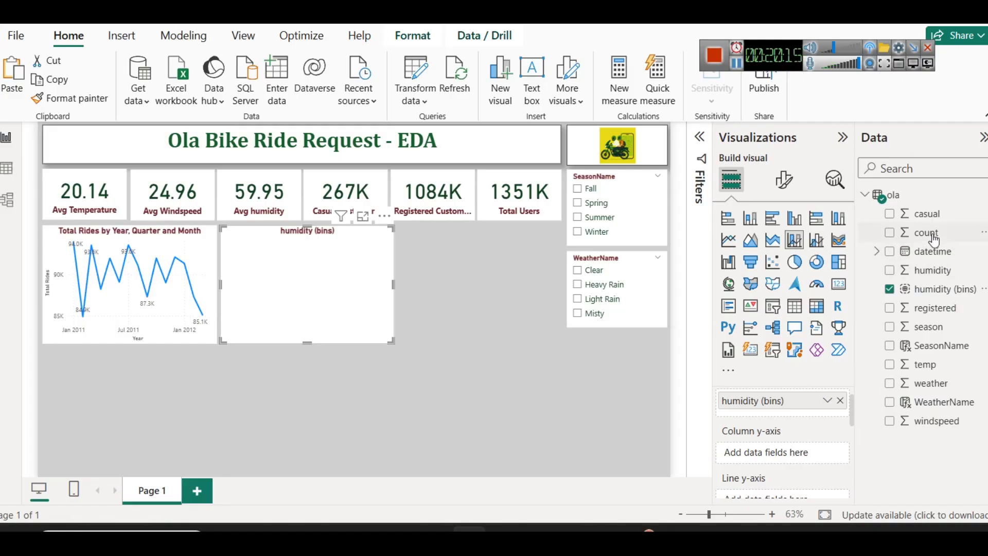
drag(926, 232, 787, 462)
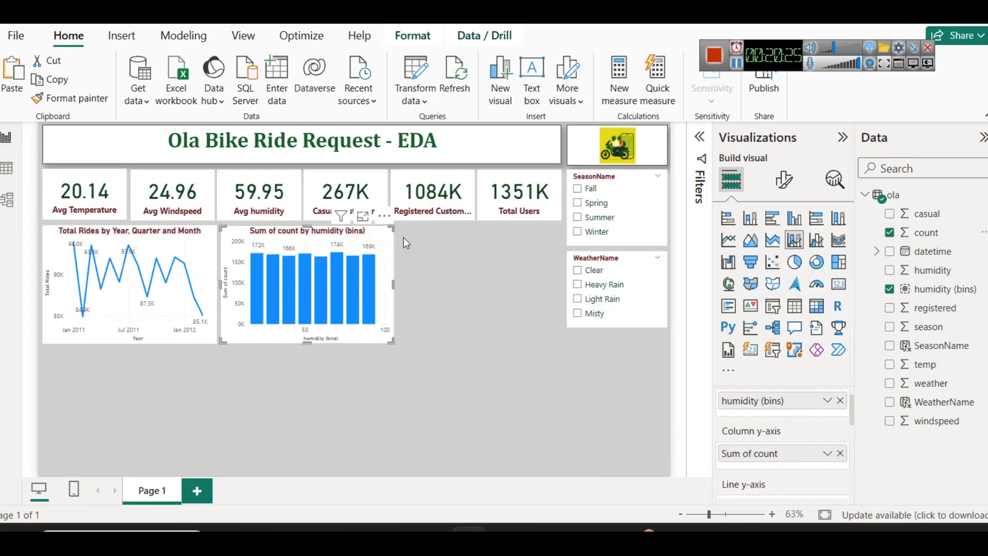
Examine the ride counts per humidity bin in the column chart's focus mode and return to the report.
click(362, 215)
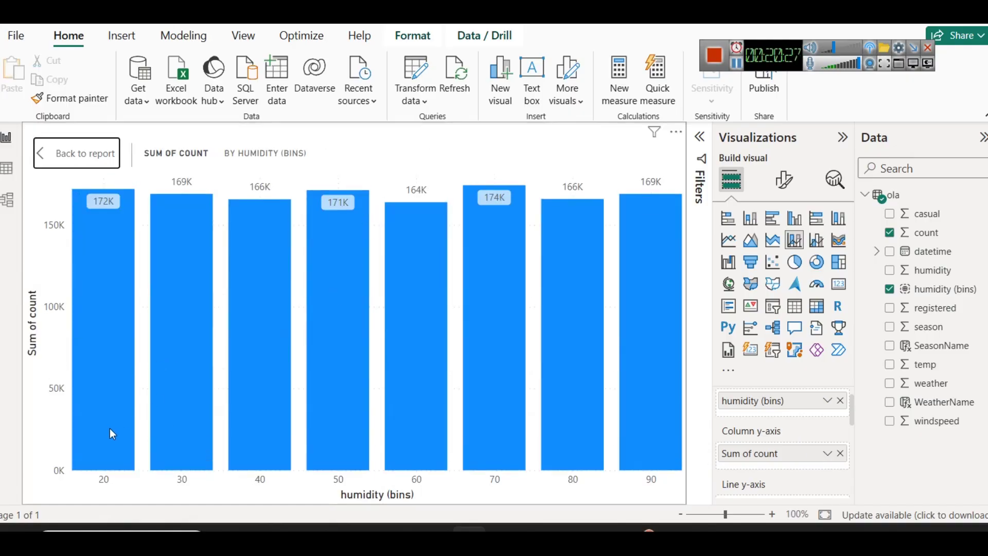
mouse_move(110, 428)
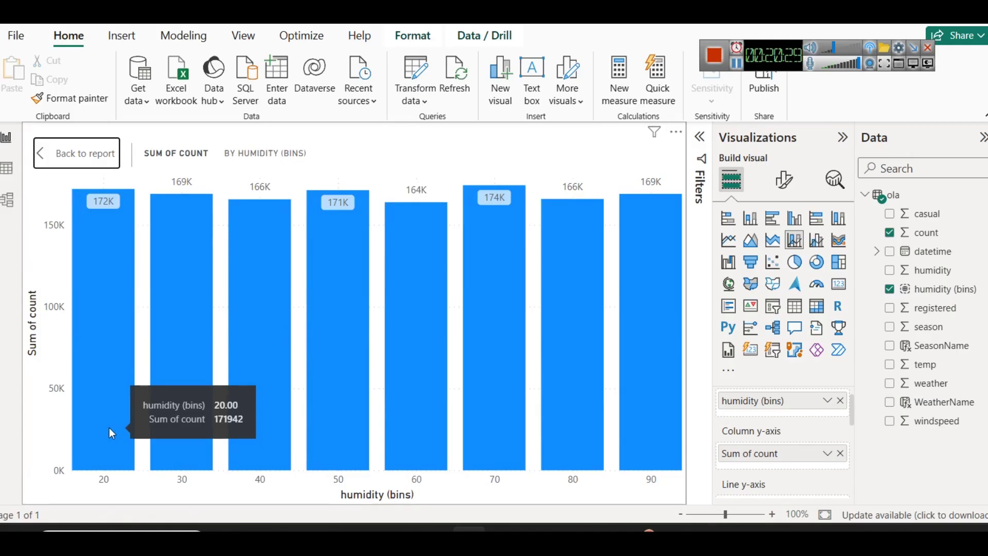
mouse_move(174, 255)
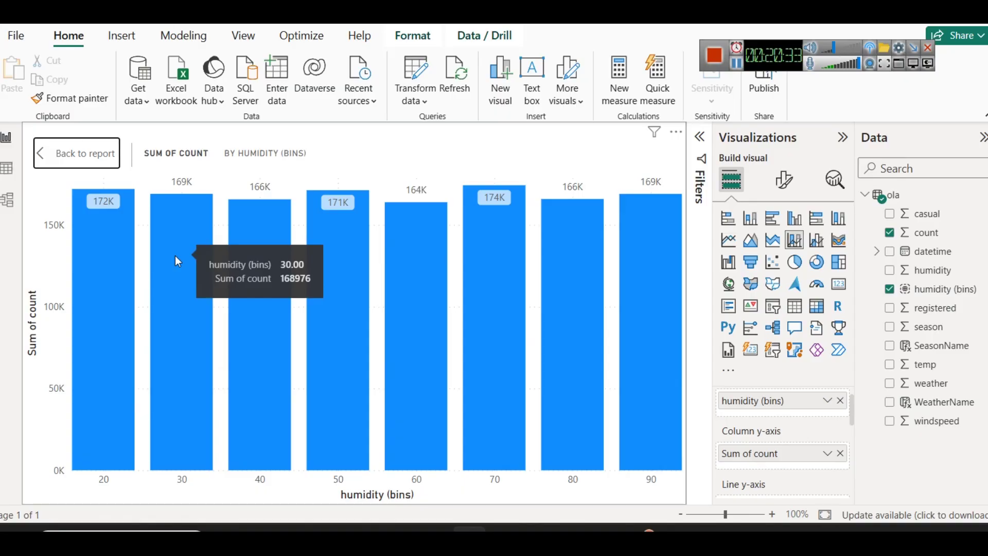
mouse_move(84, 313)
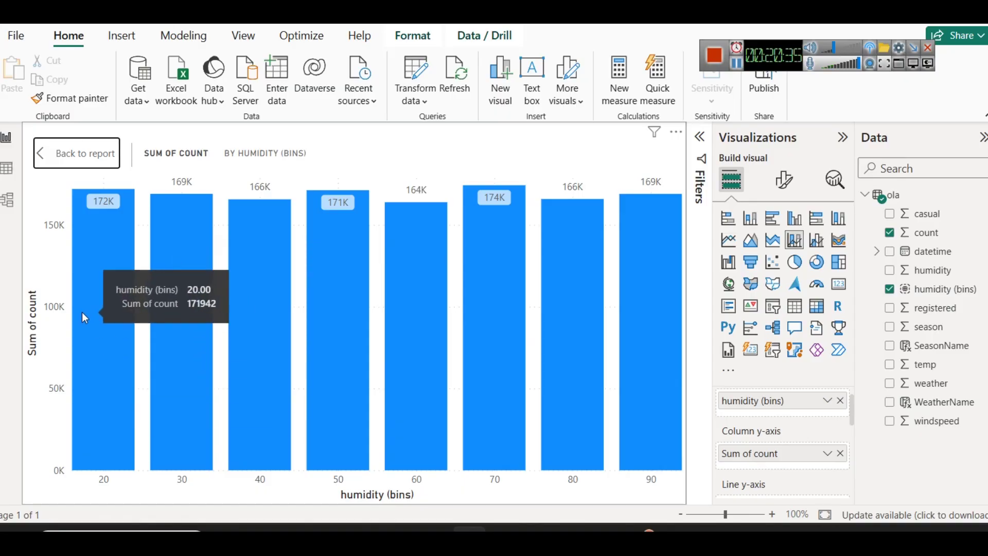
mouse_move(342, 273)
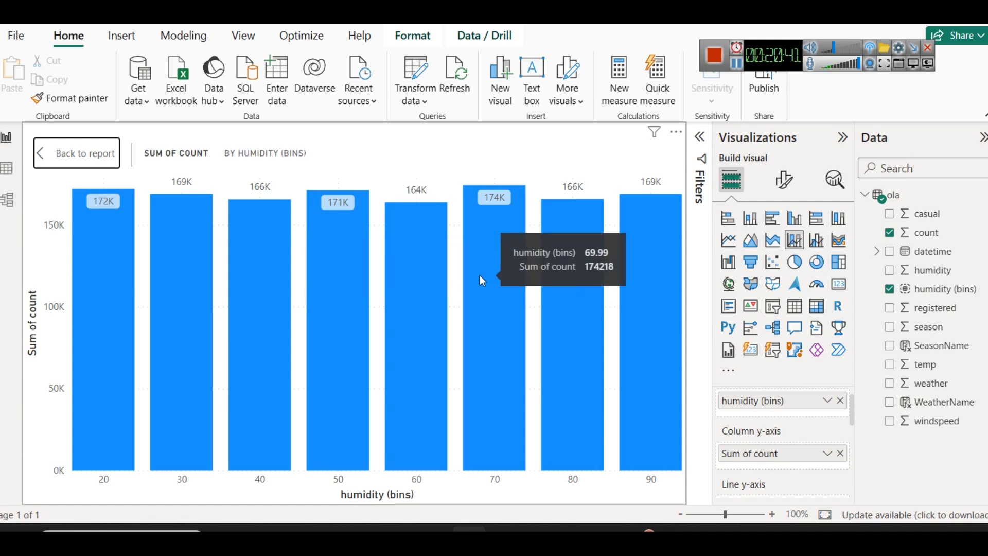
click(98, 153)
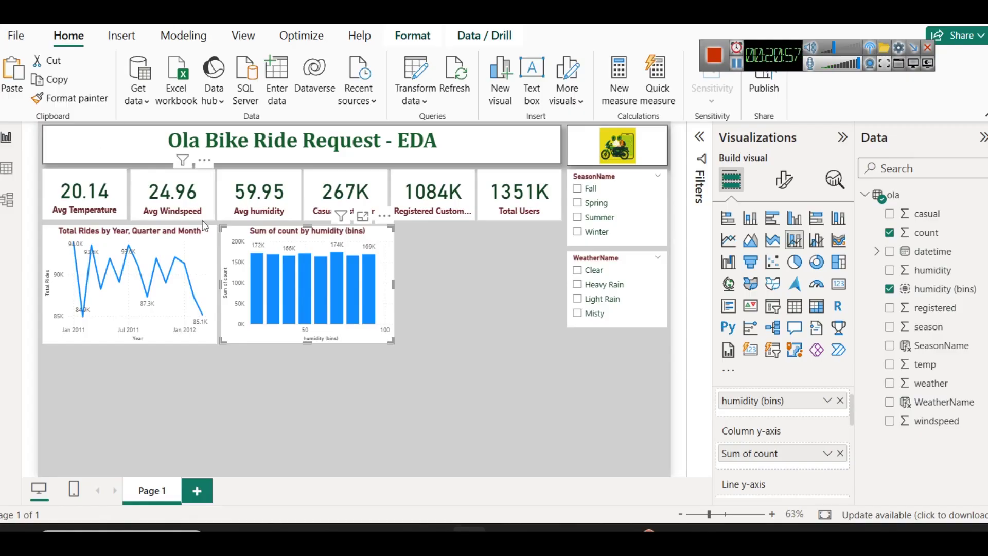
Rename the humidity chart's column Y-axis field for this visual as Totat Rides.
click(450, 308)
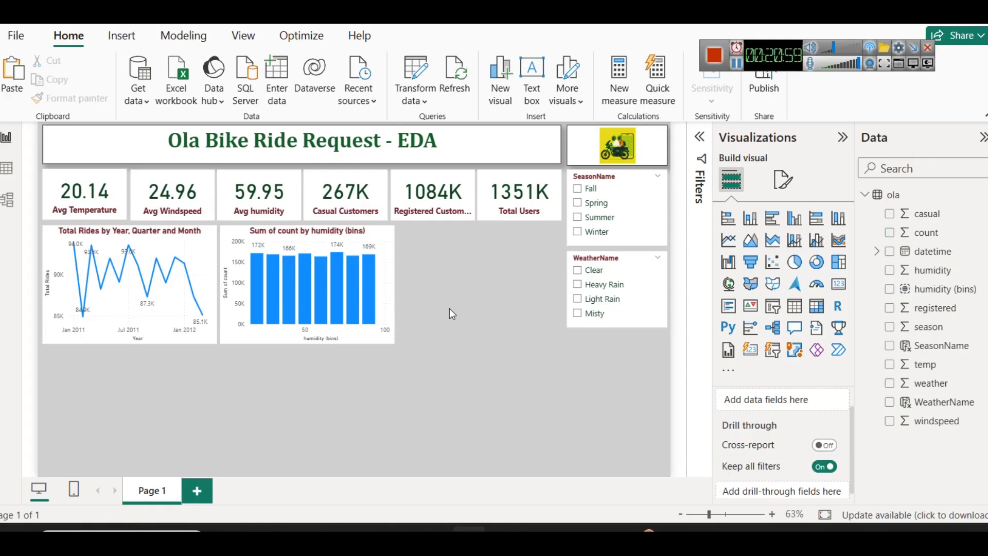
click(381, 234)
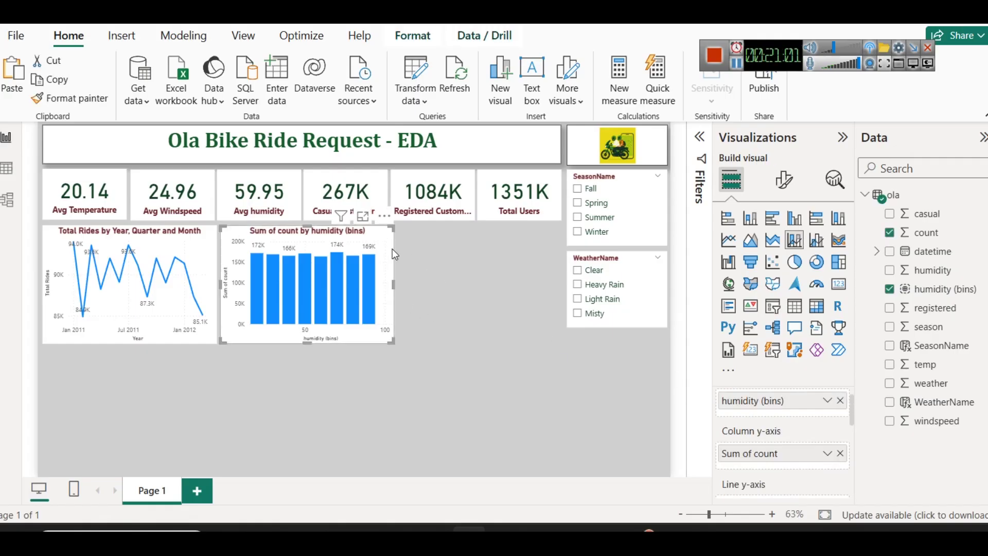
click(828, 453)
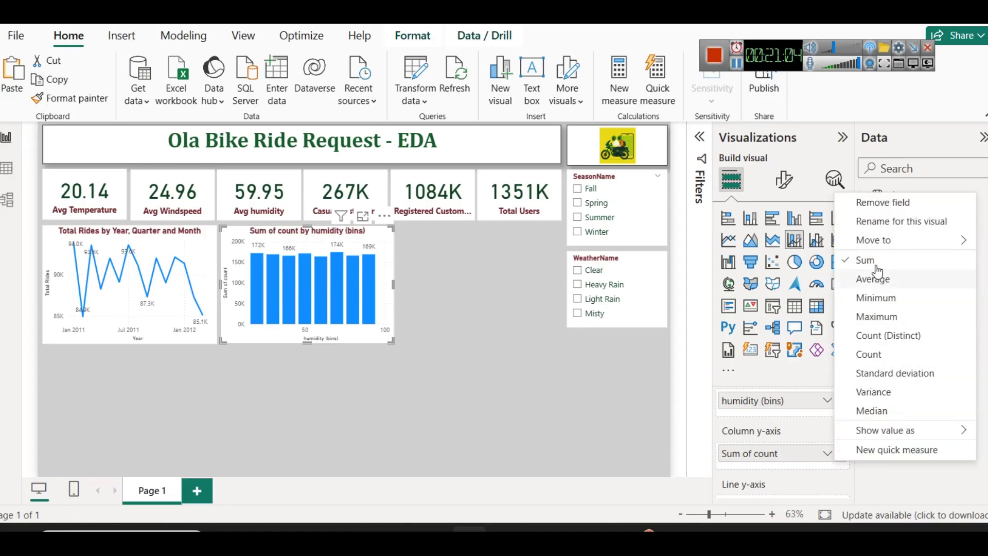
click(887, 221)
text(Tota)
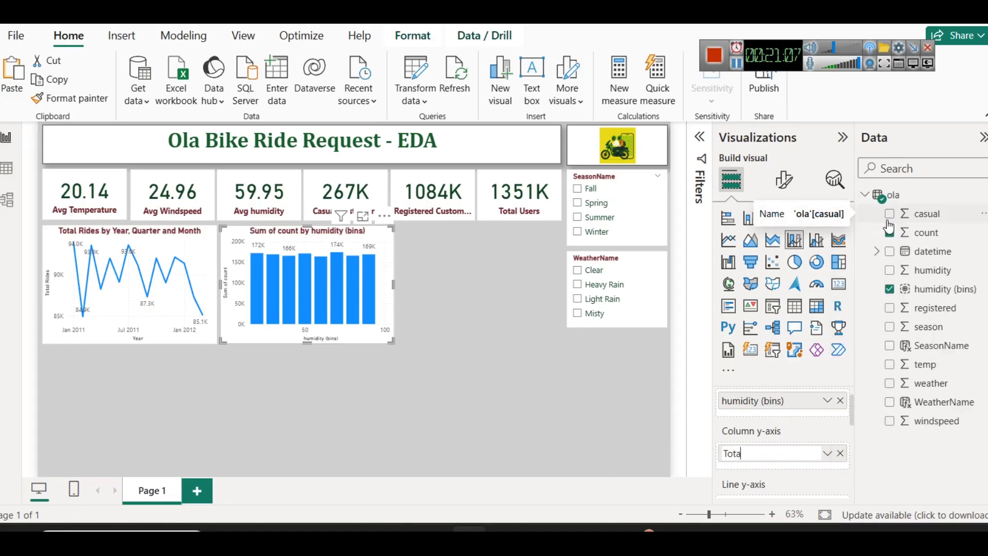
text(t Rides)
key(Return)
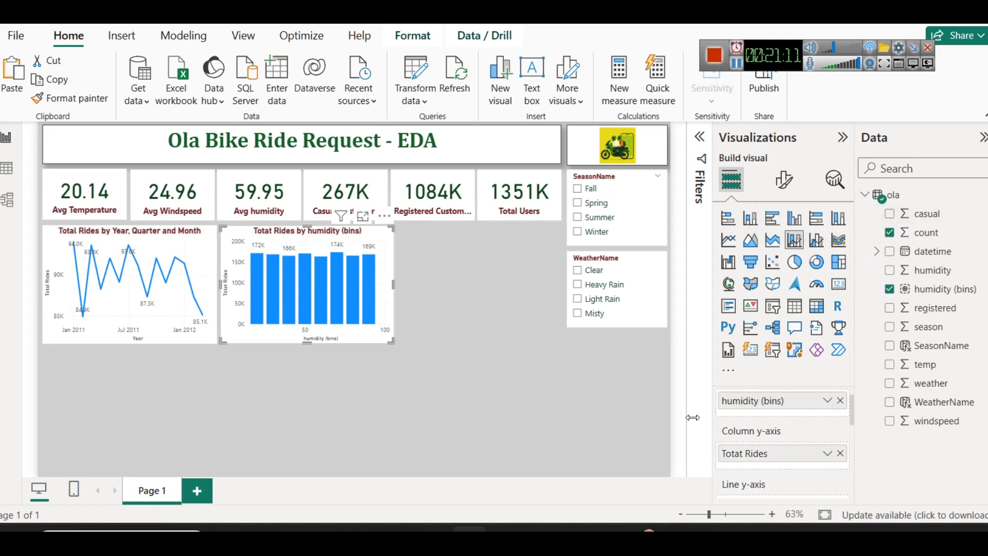
Narrow the rides line chart and the humidity chart slightly and move the humidity chart against the line chart.
click(592, 381)
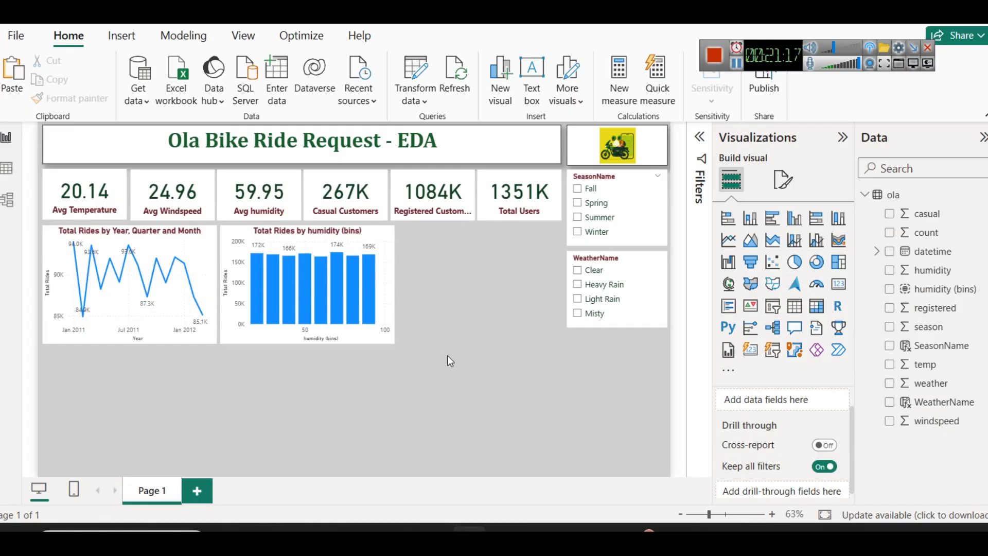
click(205, 268)
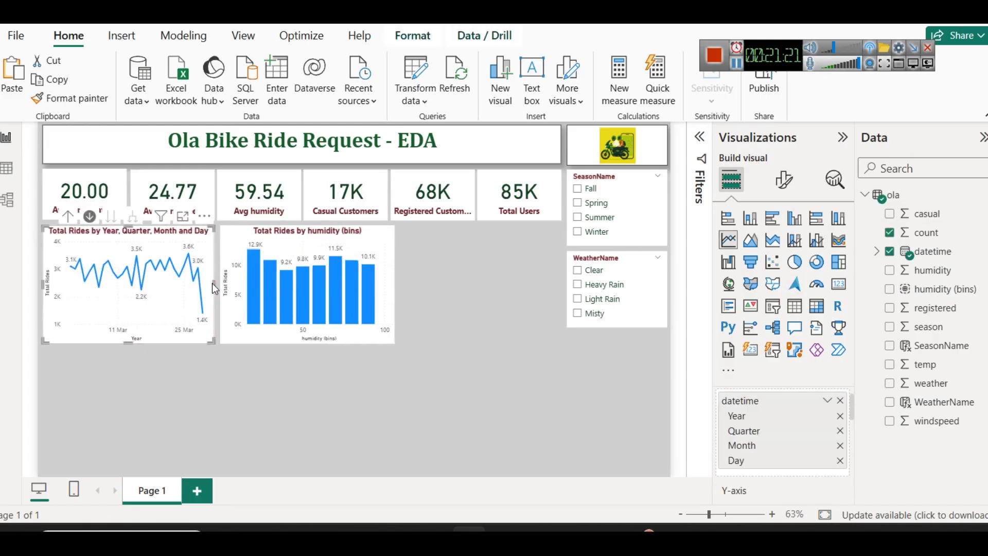
click(276, 237)
drag(276, 236, 273, 237)
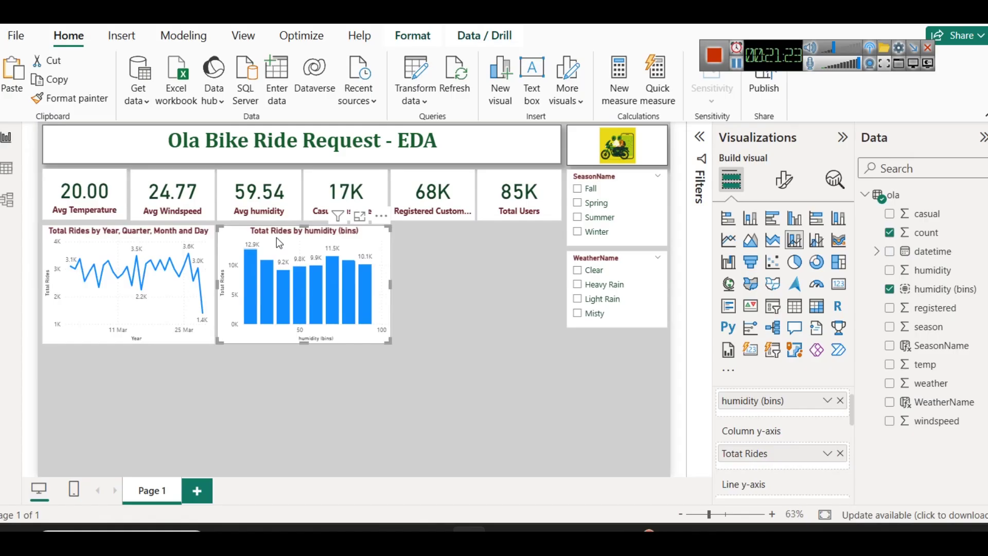
click(518, 301)
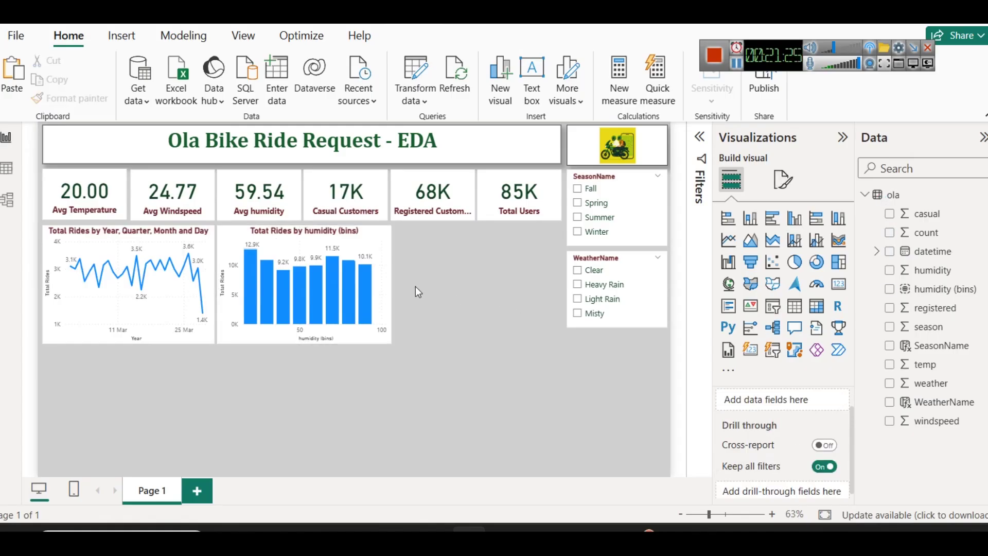
click(390, 282)
drag(386, 282, 385, 284)
click(416, 281)
Duplicate the humidity chart, place the copy beside it below the last KPI cards, and adjust the spacing between the two.
drag(370, 243, 540, 236)
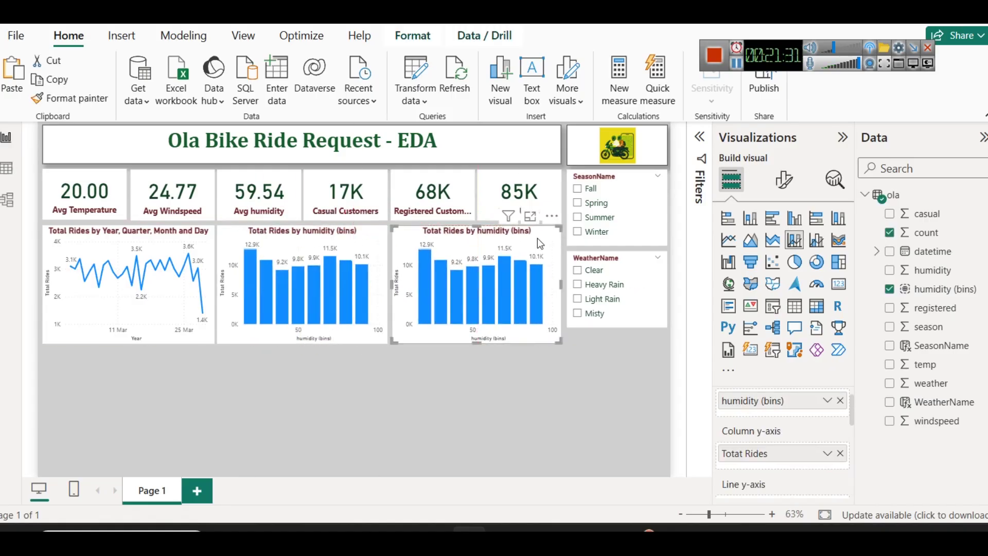
click(560, 408)
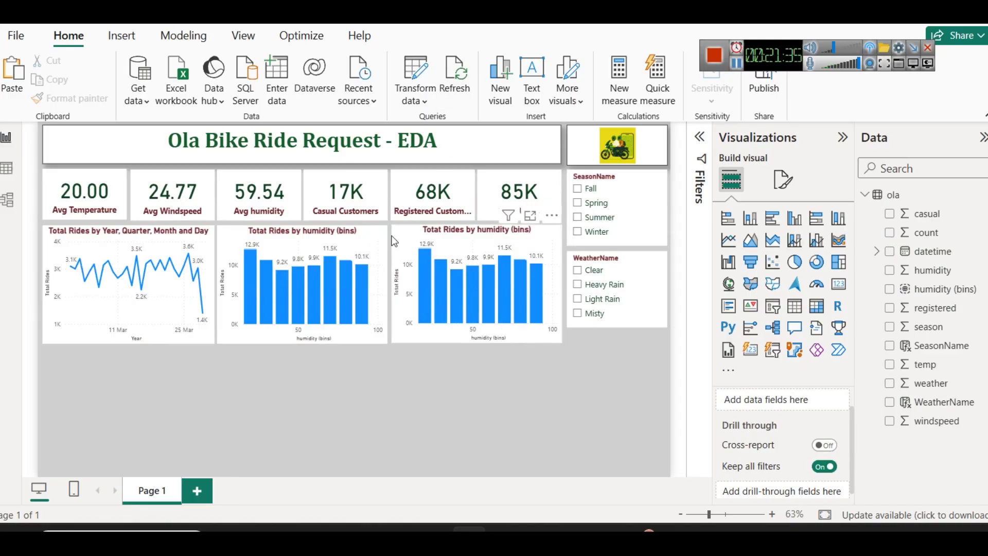
click(377, 232)
click(419, 362)
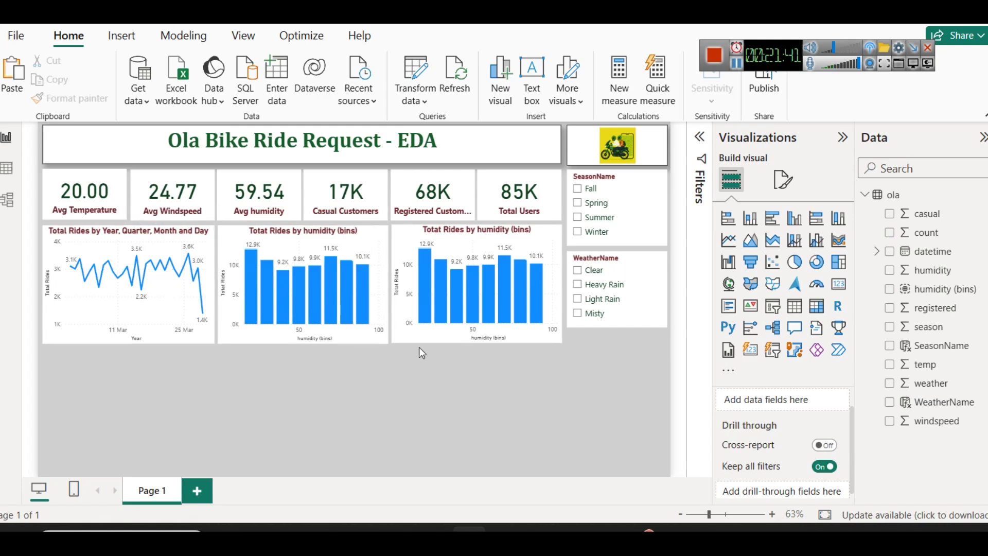
click(375, 234)
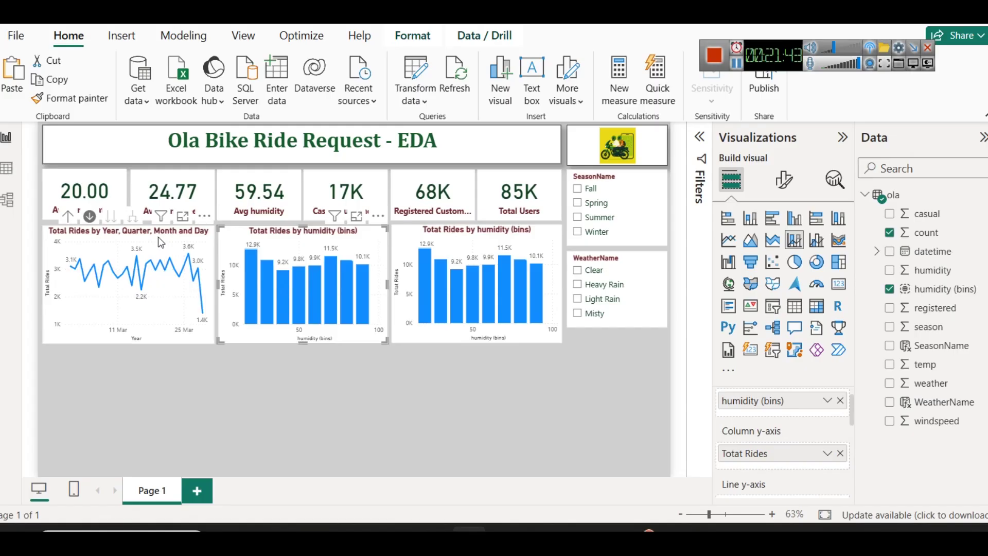
Drill the rides line chart back up to year level and expand it to the year and quarter level.
click(75, 220)
click(73, 217)
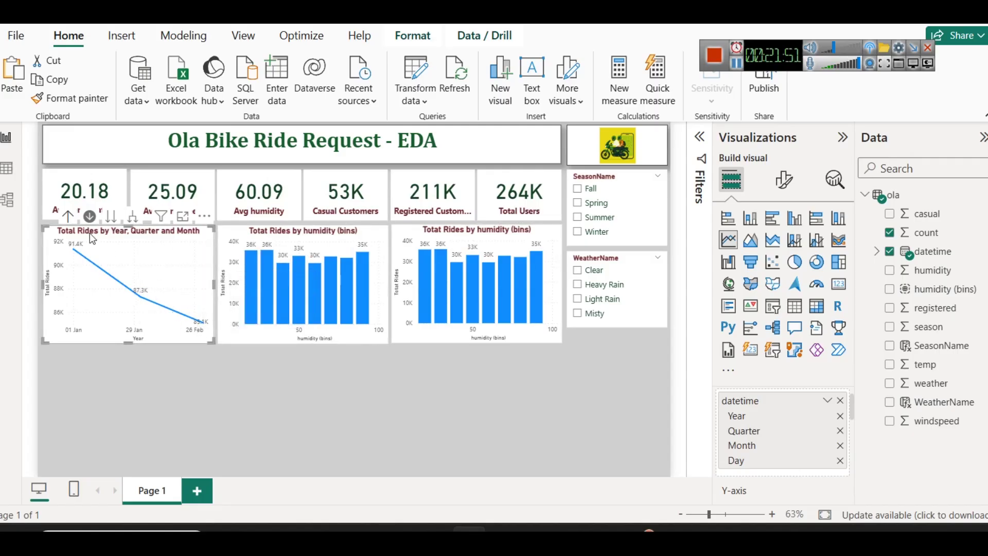
click(131, 219)
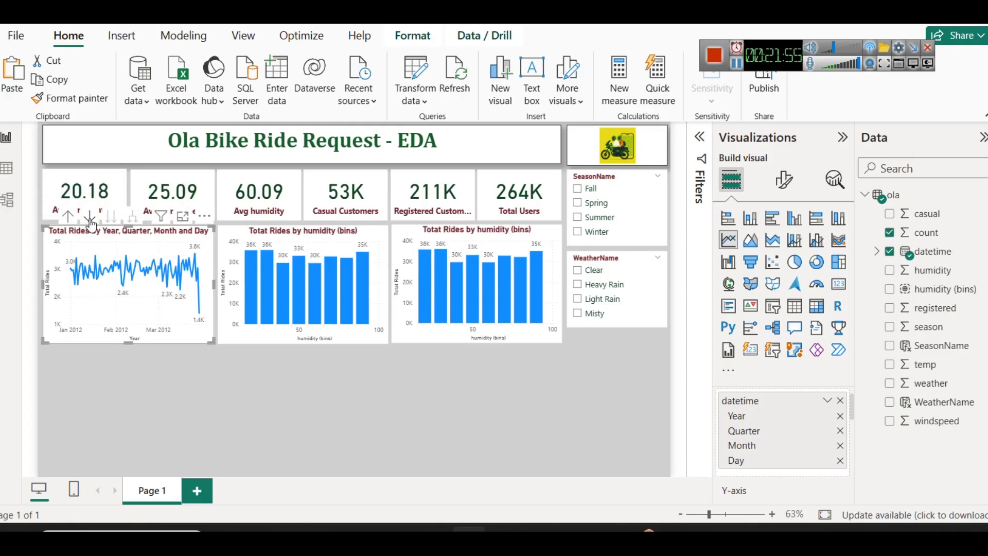
click(68, 216)
click(68, 216)
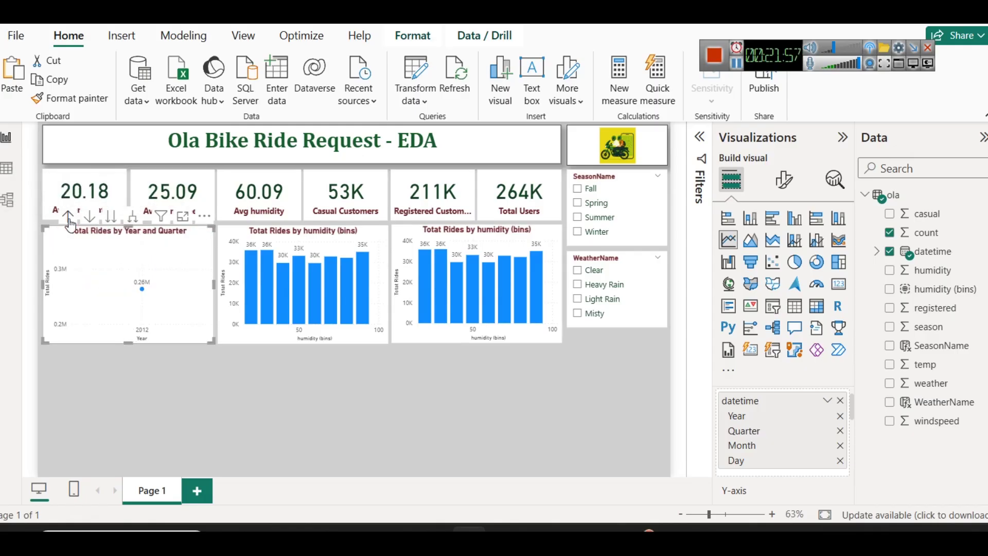
click(69, 217)
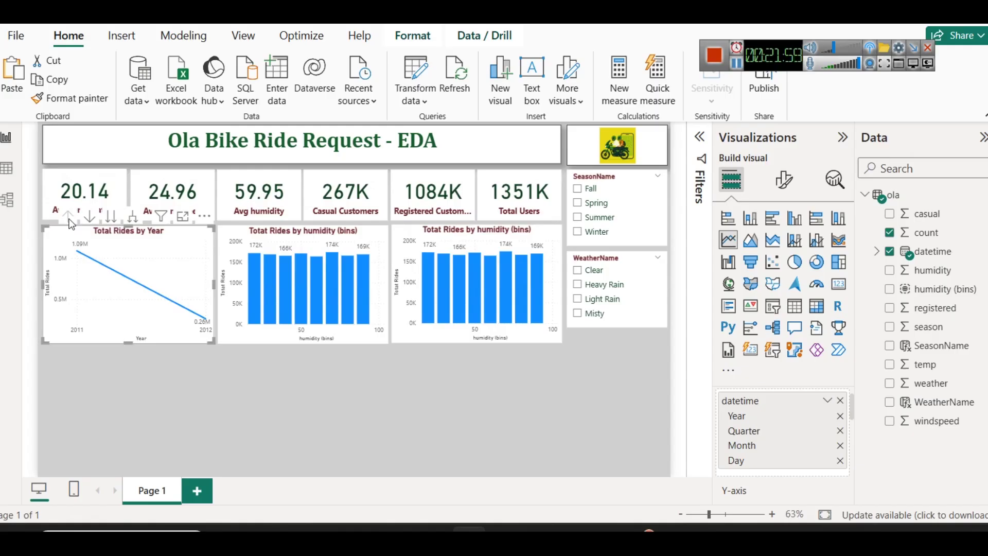
click(89, 216)
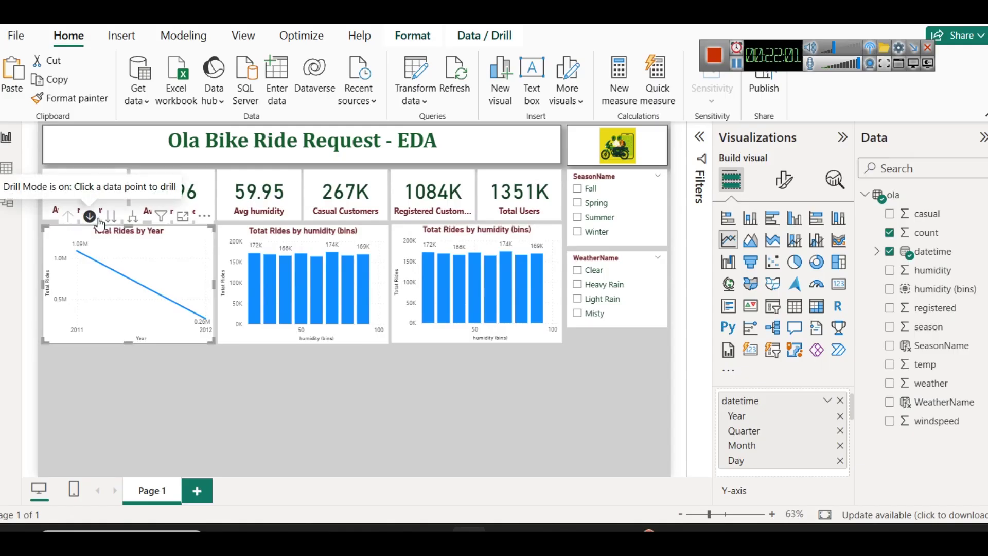
click(130, 220)
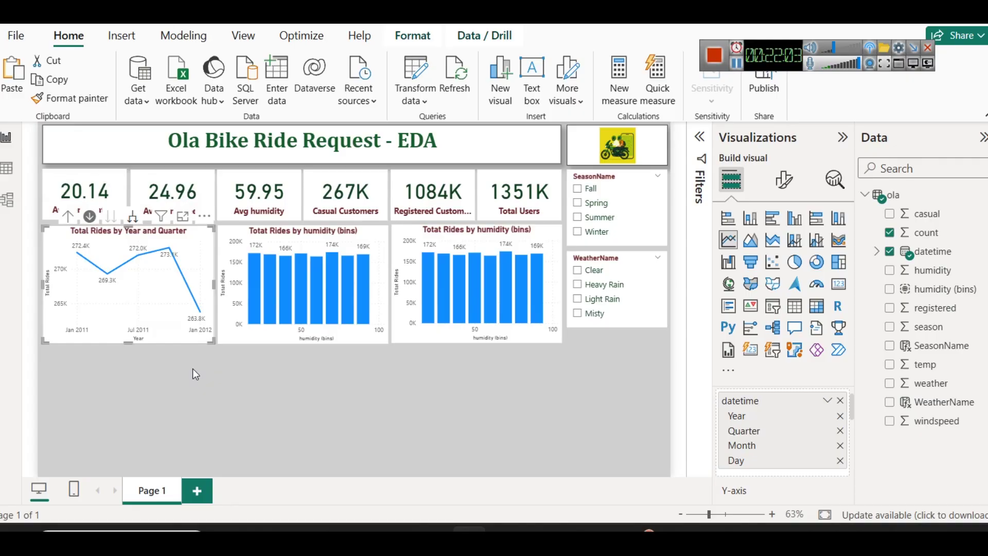
click(156, 366)
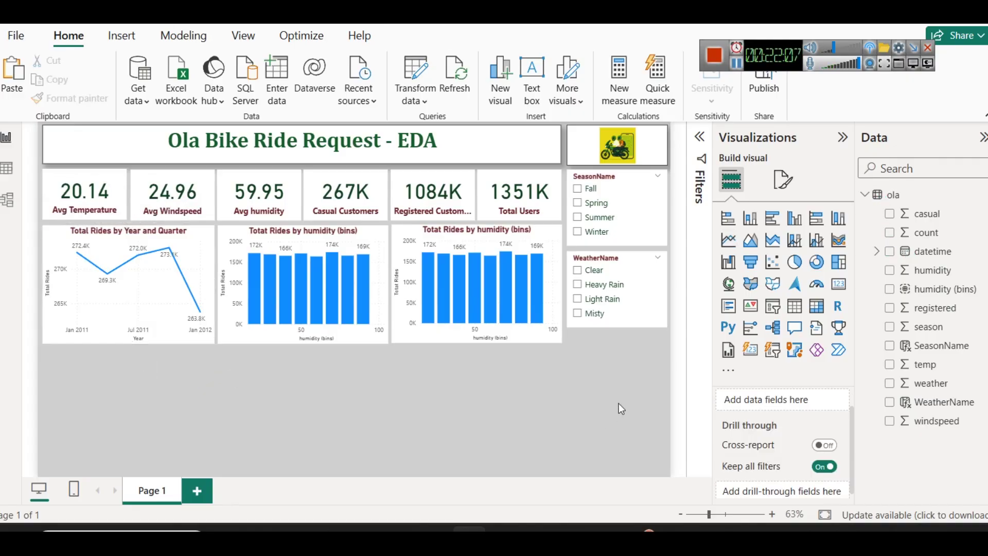
Create a new group on the temp field named temp (bins), using size of bins with a bin size of 5.
click(546, 231)
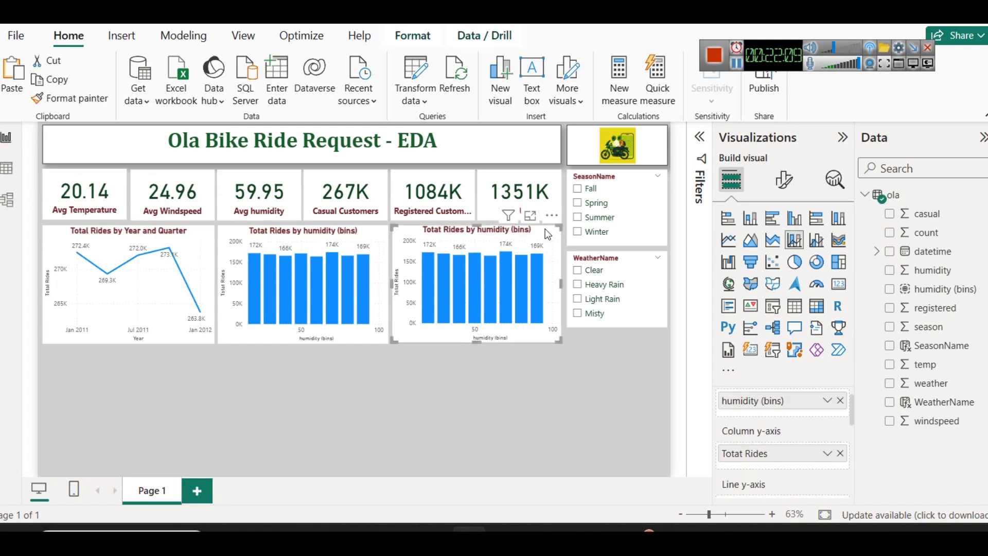
right_click(954, 367)
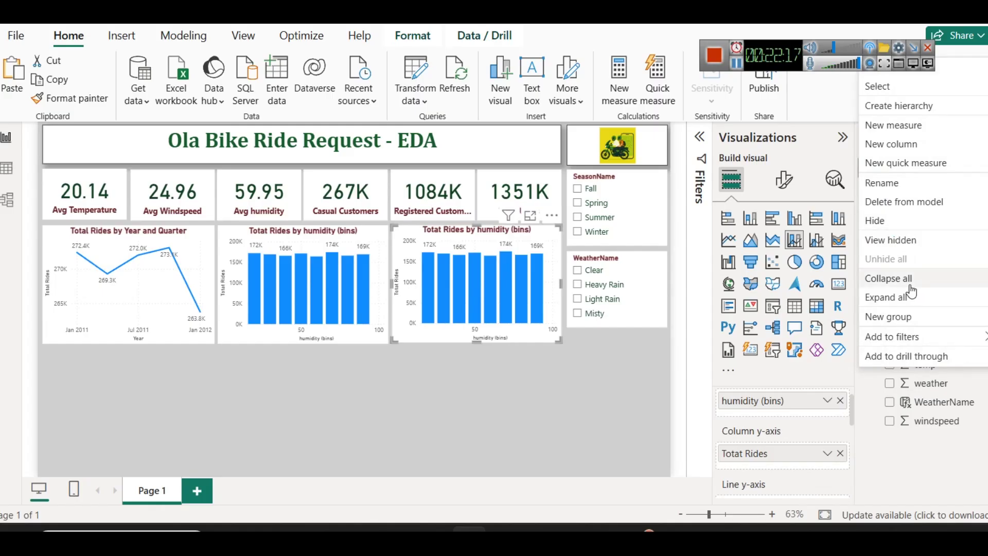
mouse_move(926, 335)
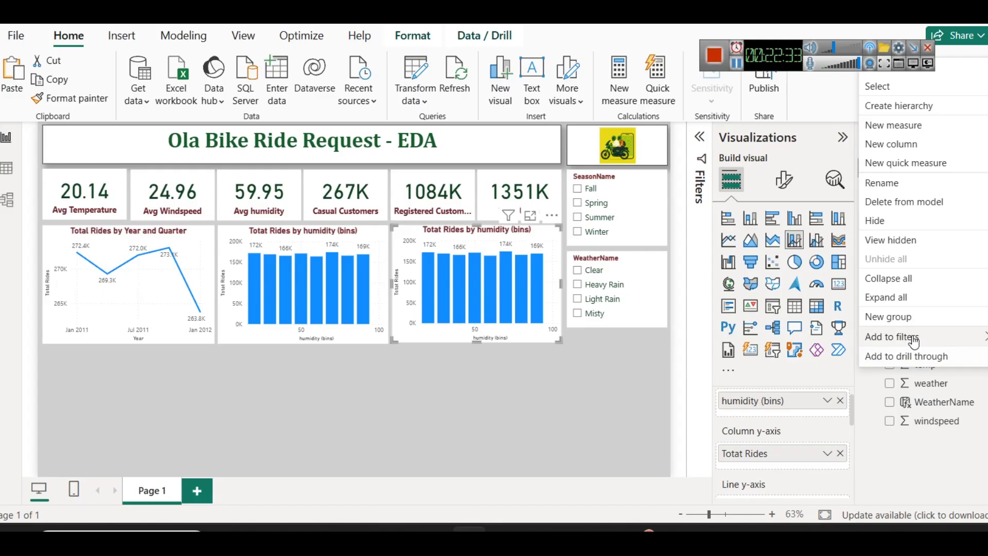
click(900, 318)
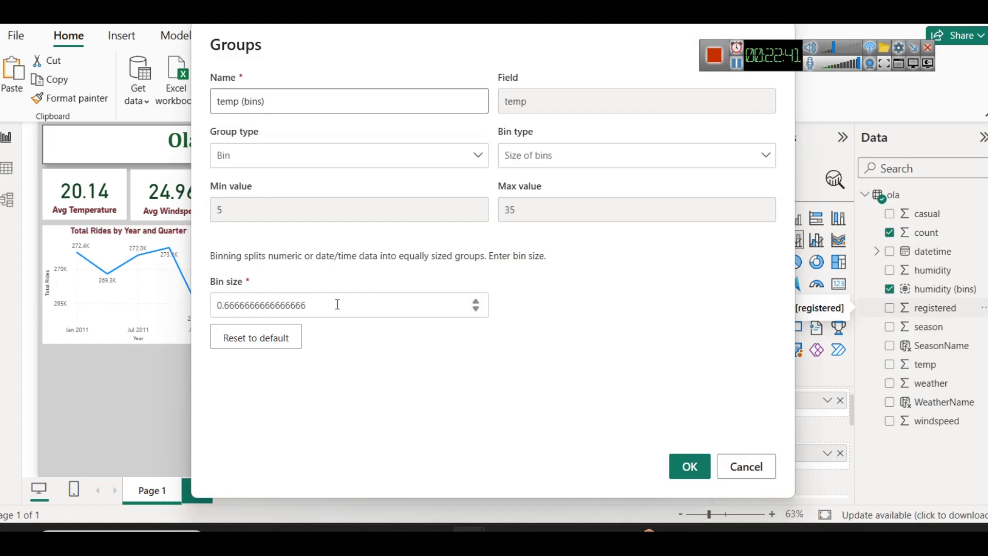
click(577, 156)
click(575, 156)
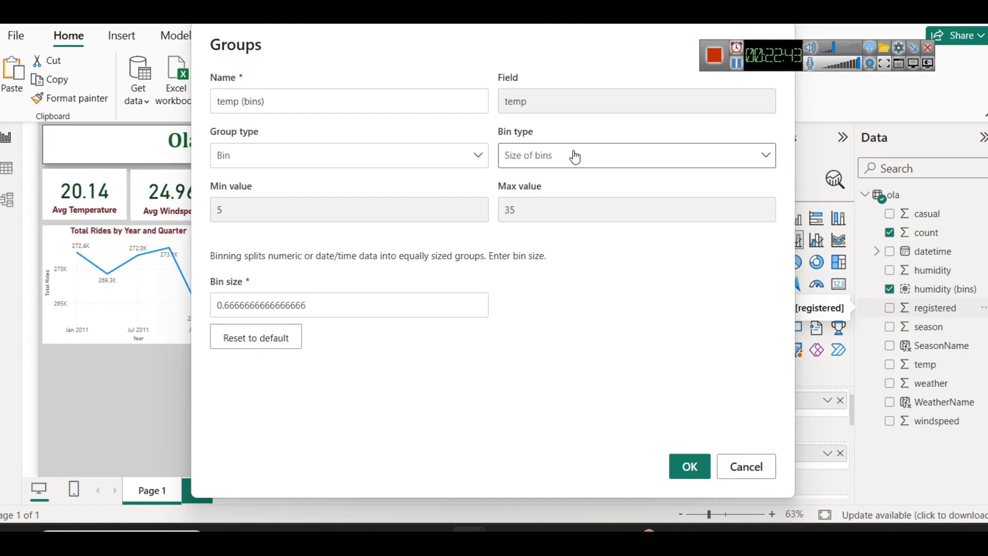
click(380, 294)
double_click(381, 296)
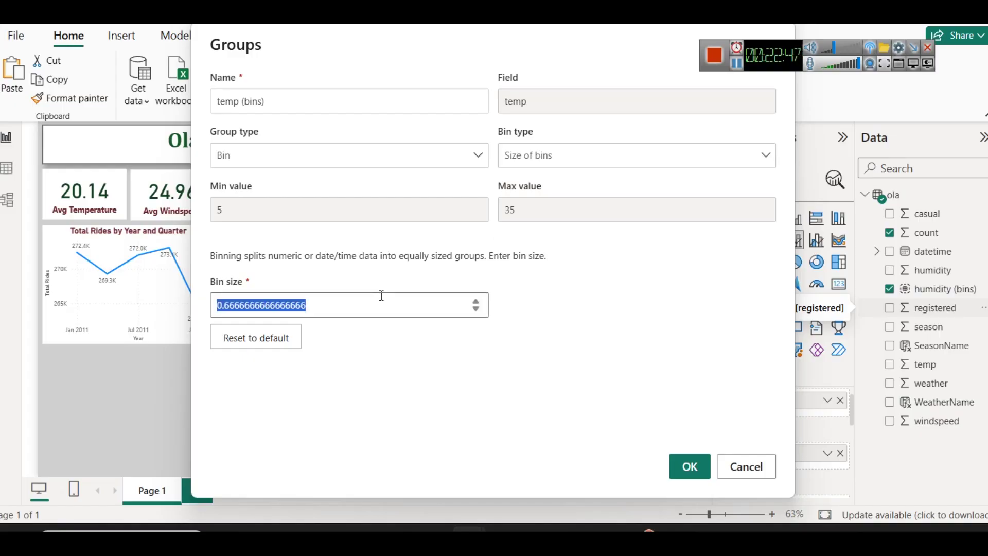
text(2)
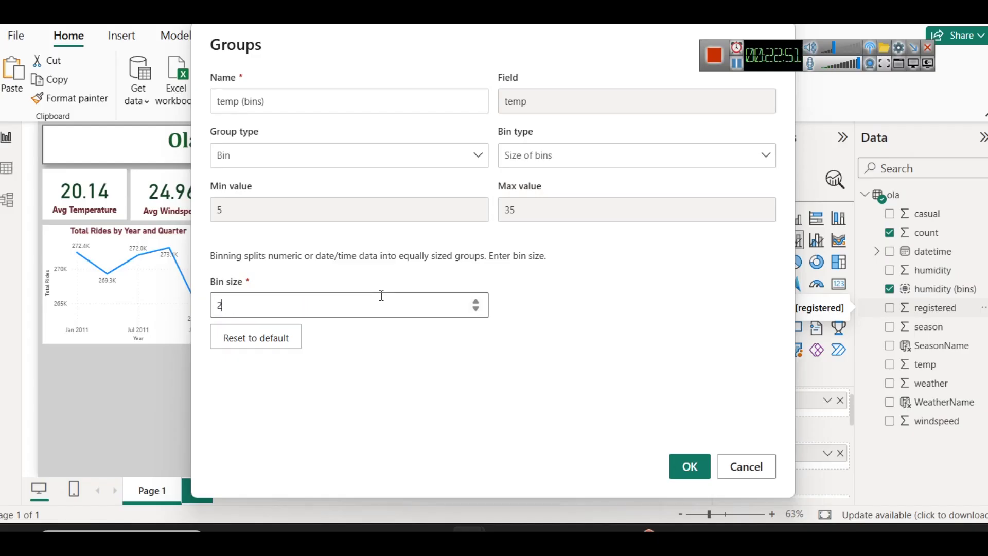
click(445, 340)
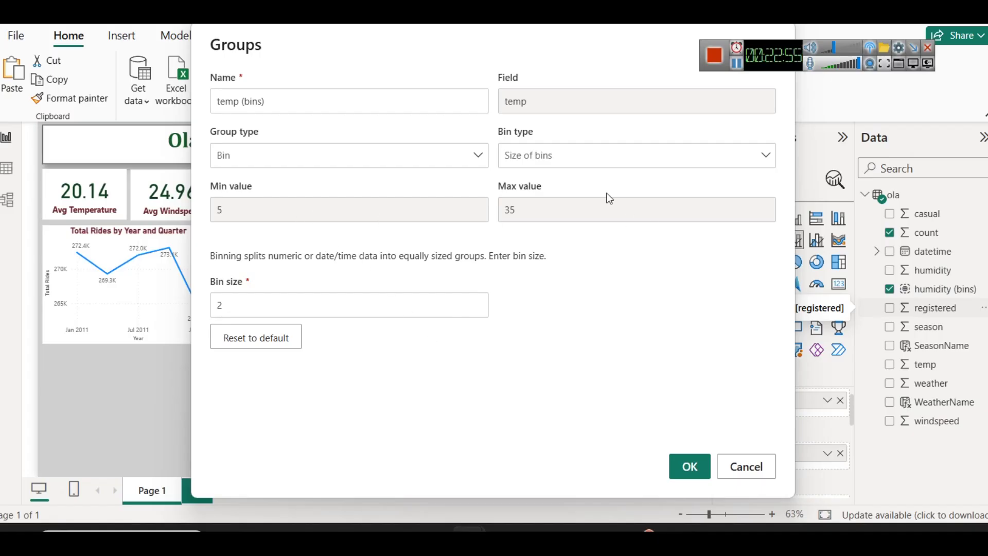
click(362, 311)
text(5)
click(441, 422)
click(681, 458)
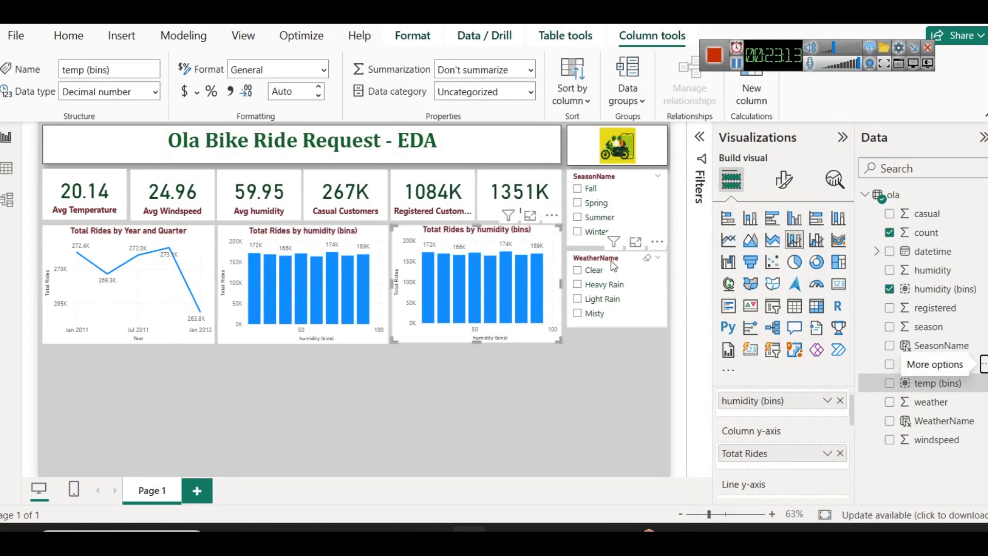
Replace humidity (bins) with temp (bins) on the duplicated chart's X-axis and check the result in focus mode.
drag(783, 399, 610, 404)
drag(886, 383, 792, 397)
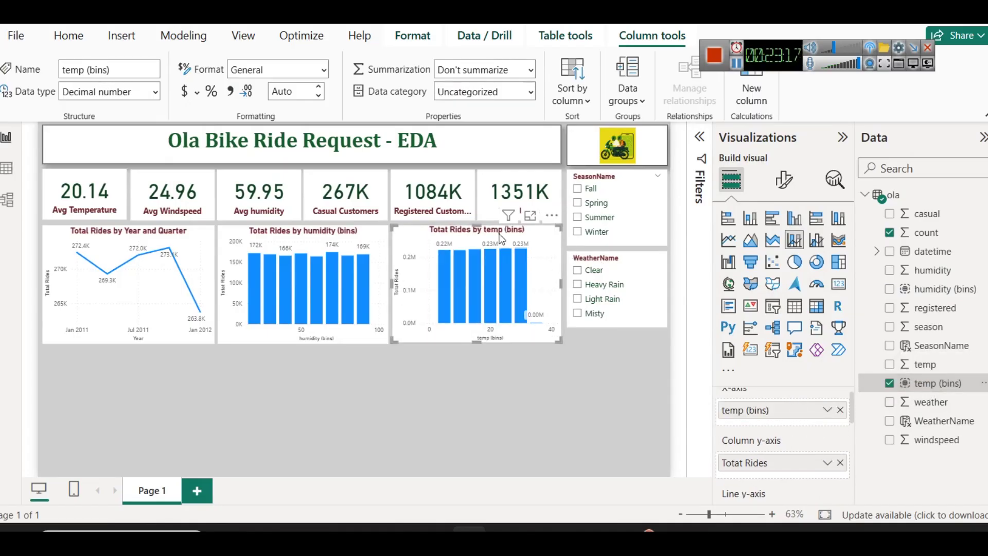
click(529, 216)
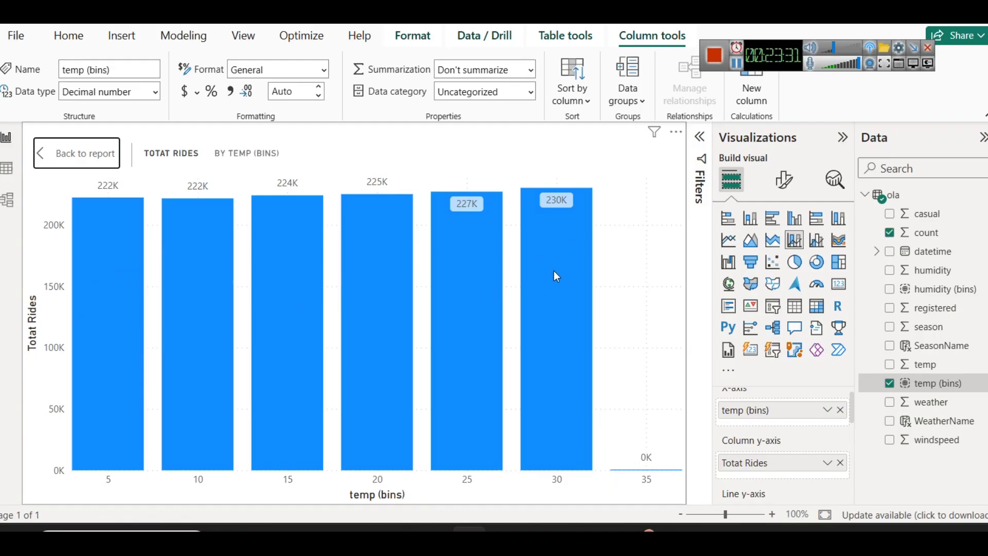
click(76, 154)
click(407, 461)
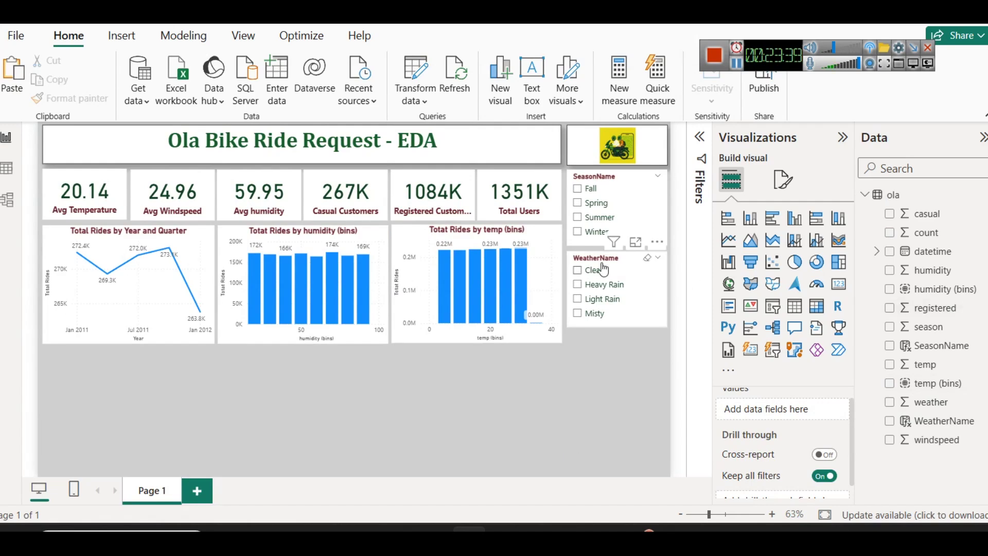
Add humidity to the temperature chart's line Y-axis and summarize it as Average.
click(555, 245)
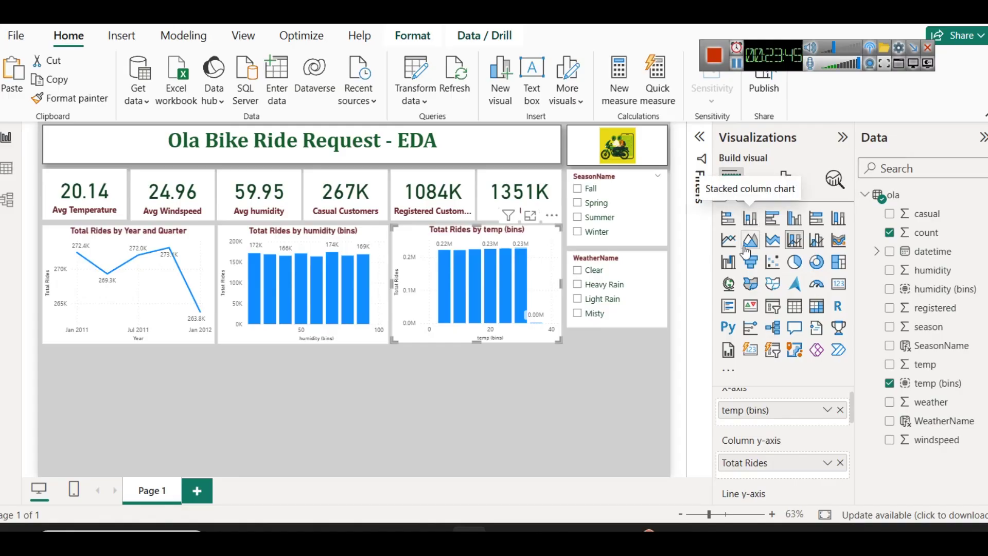
drag(852, 406, 854, 421)
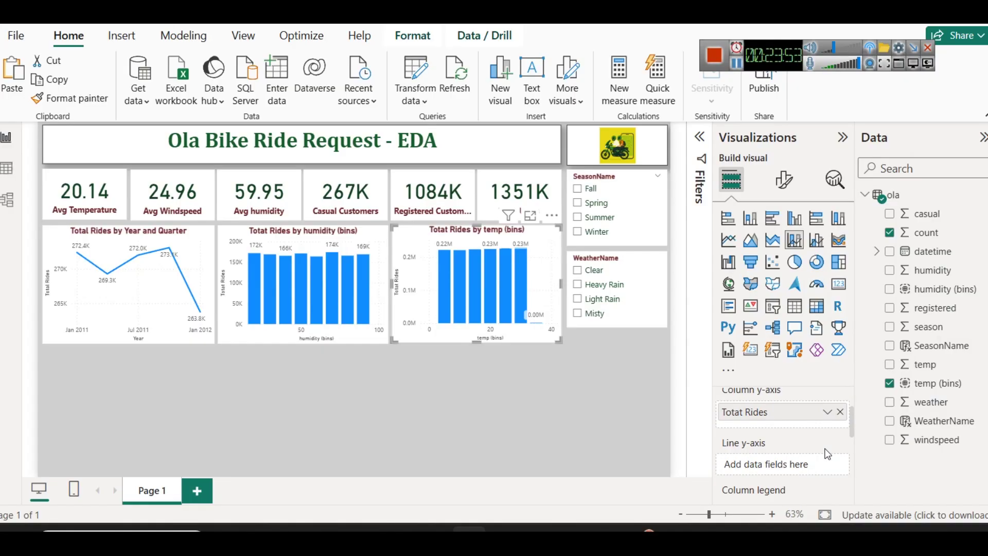
mouse_move(469, 322)
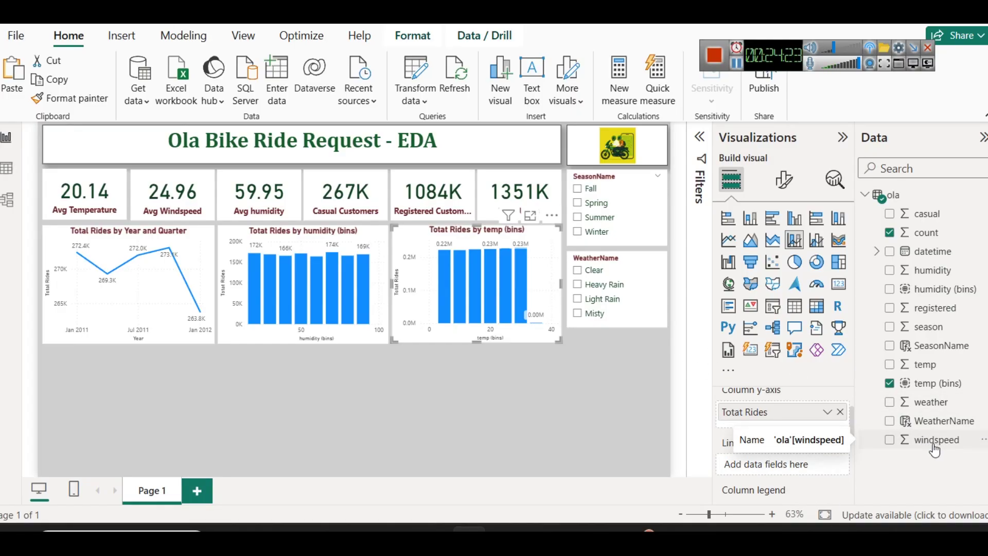
drag(932, 270, 766, 466)
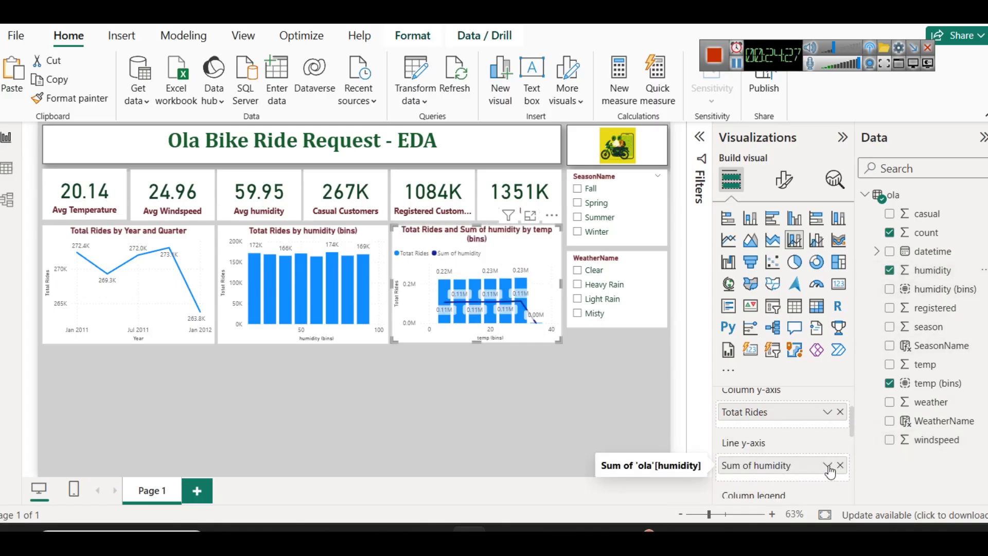
click(827, 465)
click(873, 292)
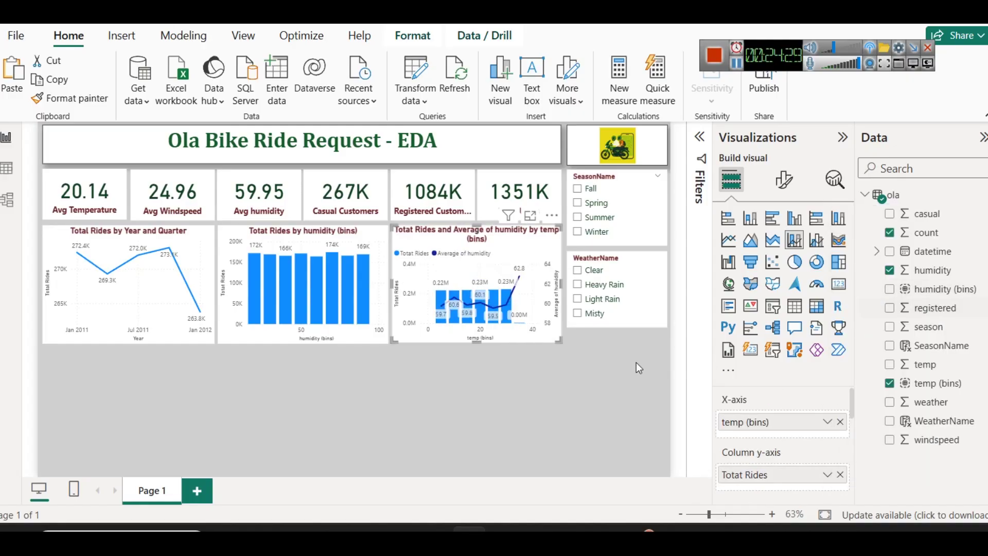
Review the temperature chart in focus mode, return to the report, and remove Totat Rides from its column Y-axis.
click(530, 215)
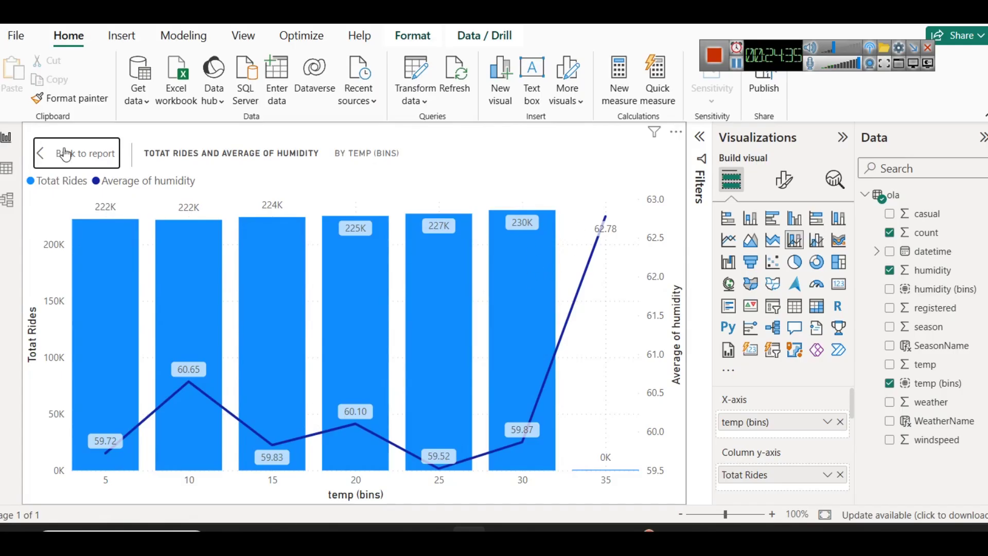
click(79, 155)
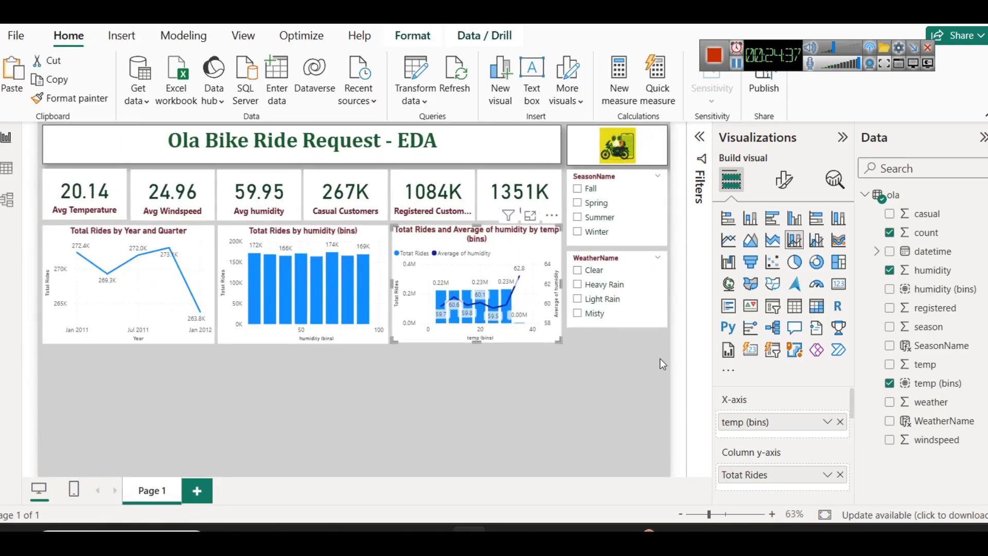
click(840, 474)
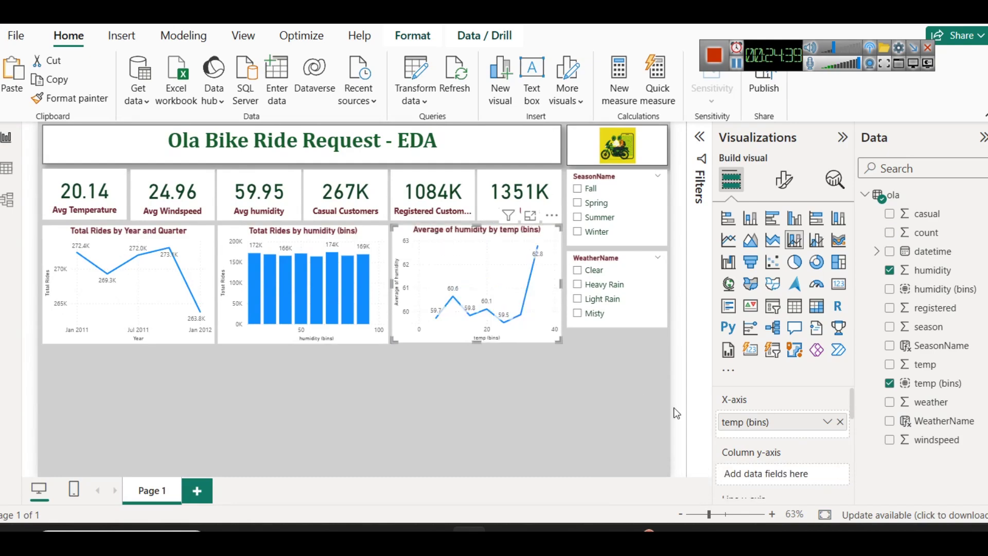
Restore Totat Rides on the temperature chart's column Y-axis and remove average humidity from its line Y-axis.
key(ctrl+z)
scroll(800, 465, down, 3)
scroll(801, 460, up, 2)
click(840, 449)
click(501, 394)
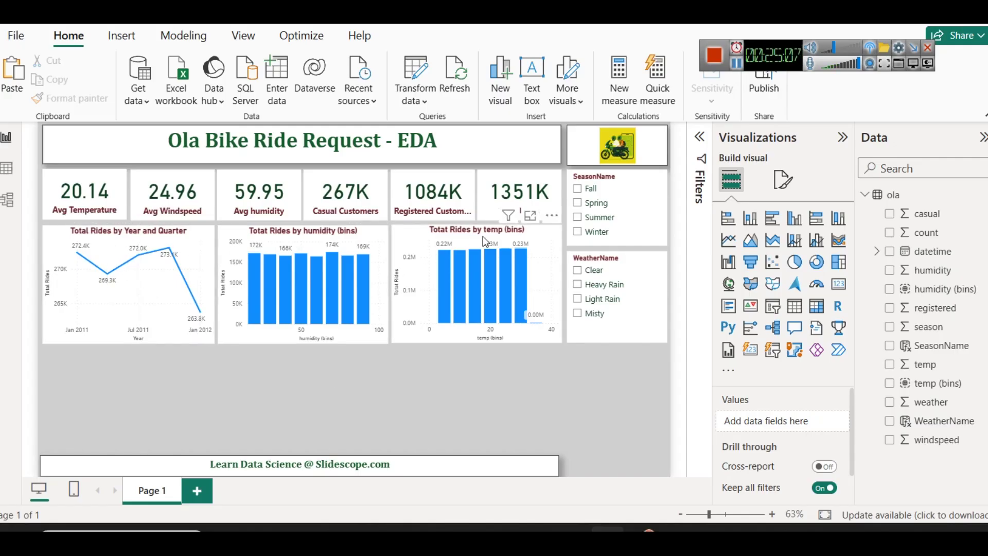
Review the ola table's data rows and return to the report page.
click(6, 168)
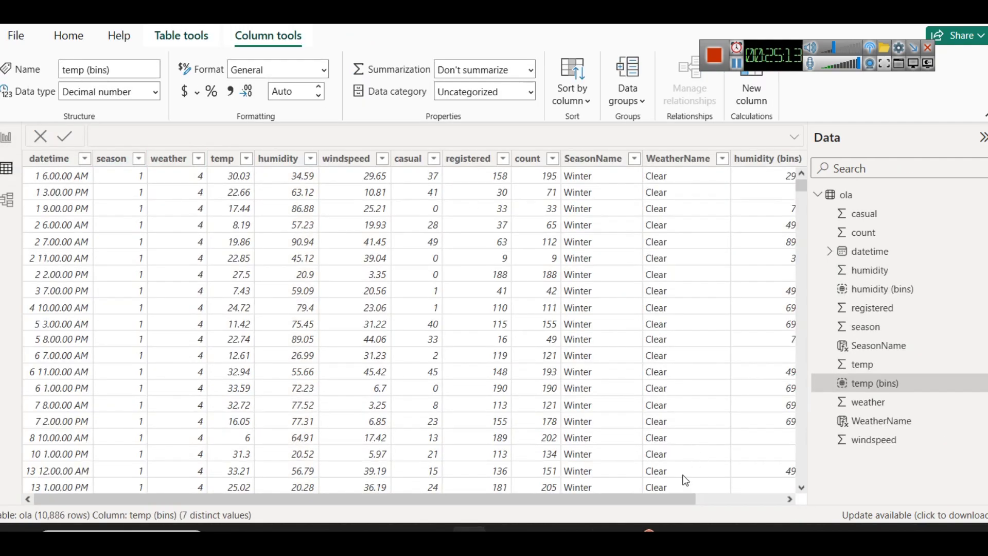
click(5, 139)
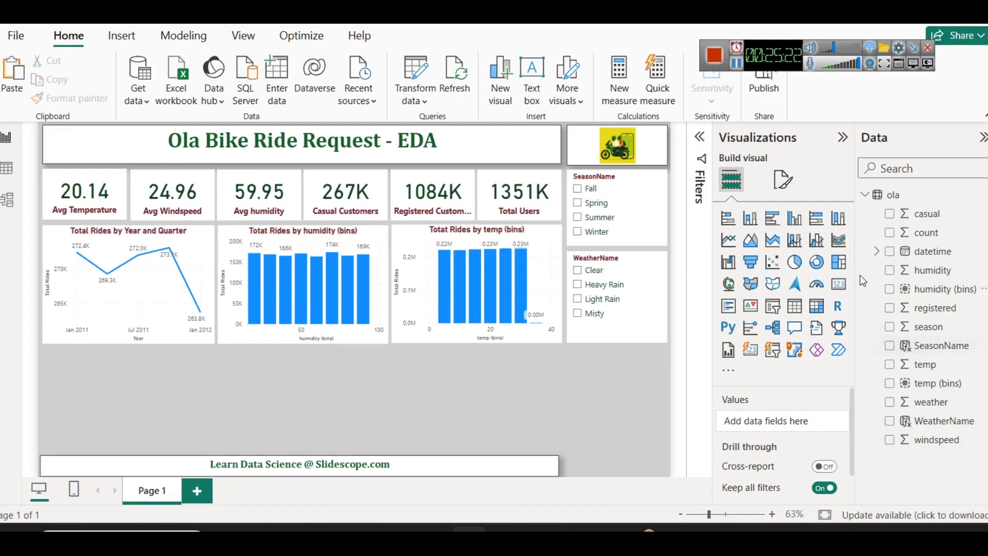
Add a donut chart below the line chart and copy the line chart's formatting onto it.
click(816, 262)
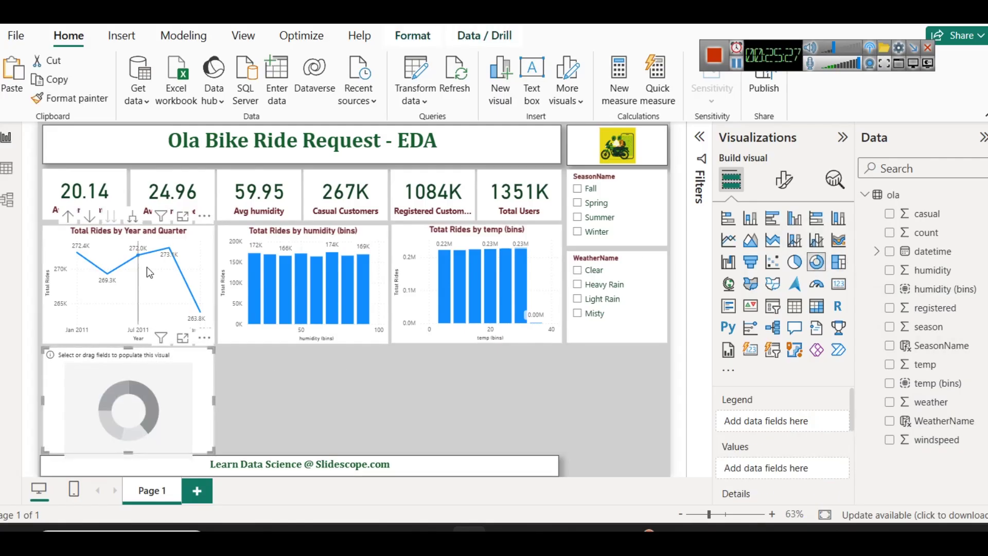
click(204, 233)
click(72, 98)
click(197, 378)
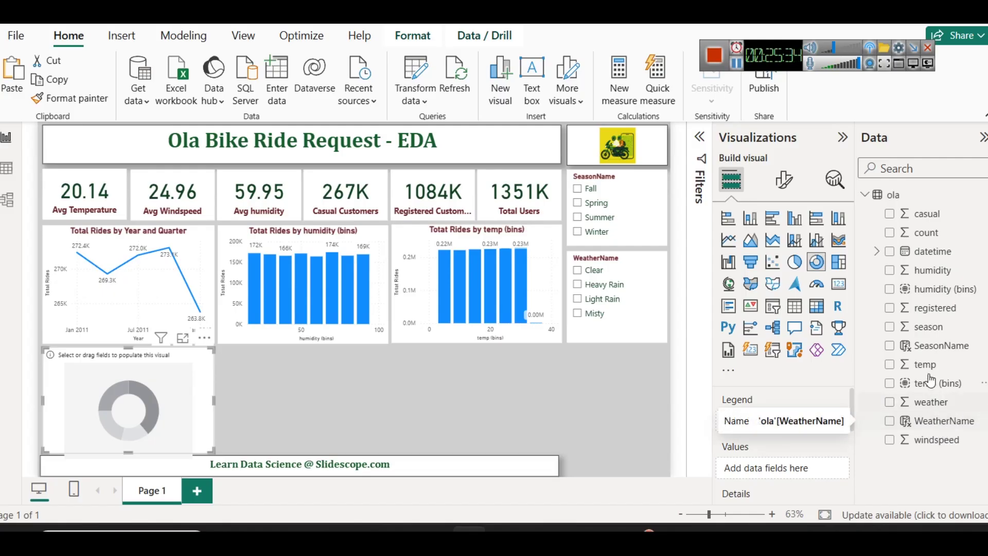
Set WeatherName as the donut chart's legend and count as its values, renamed Total Rides for this visual.
drag(941, 422, 762, 422)
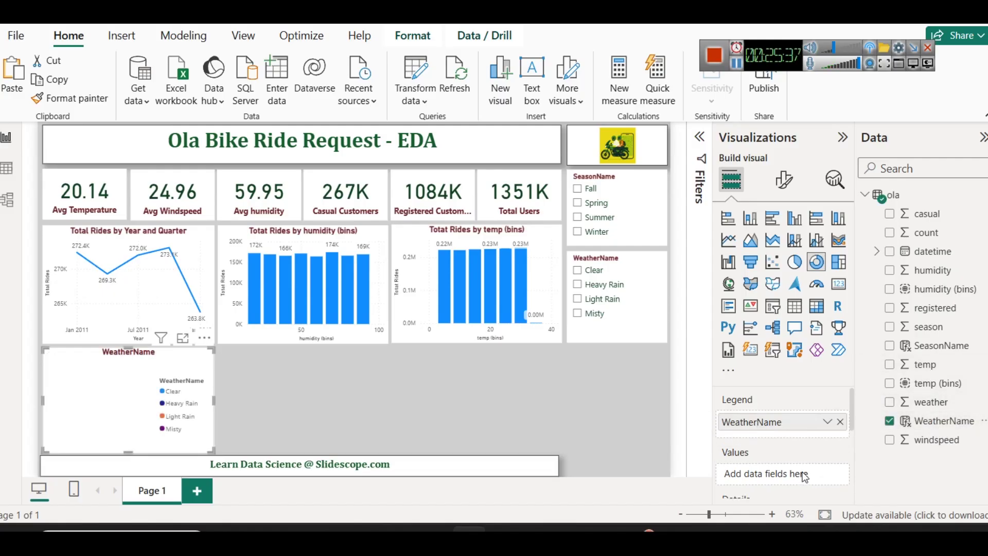
drag(940, 242, 809, 474)
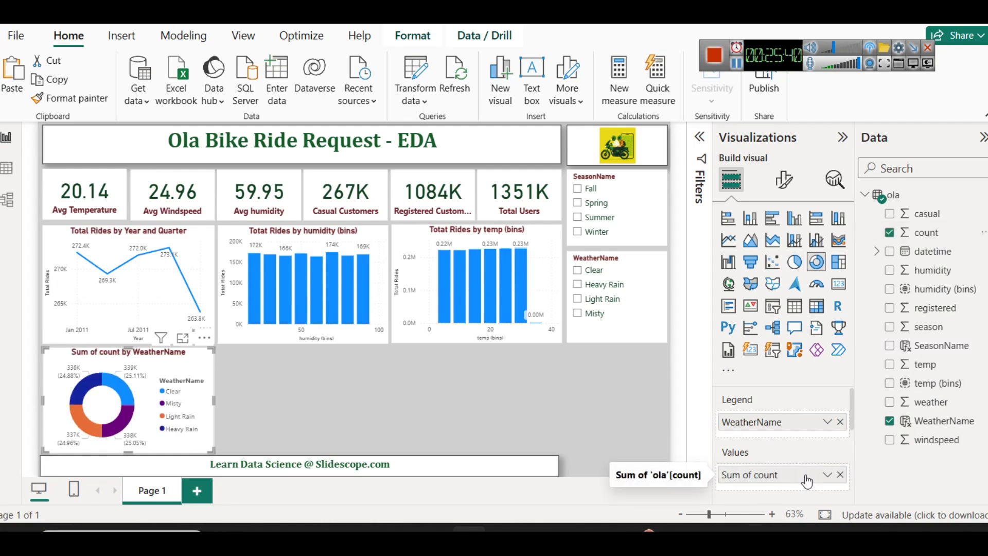
click(825, 474)
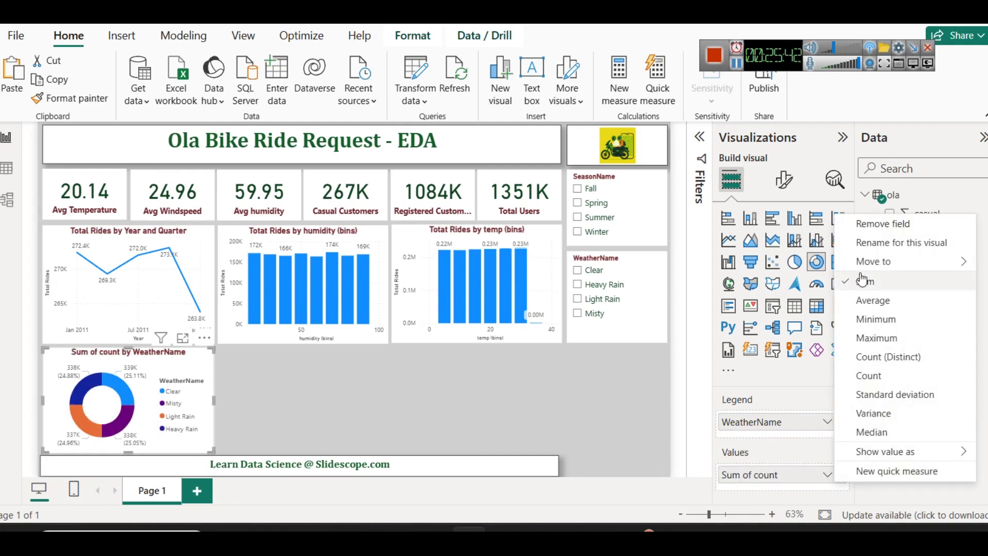
click(879, 247)
text(Total)
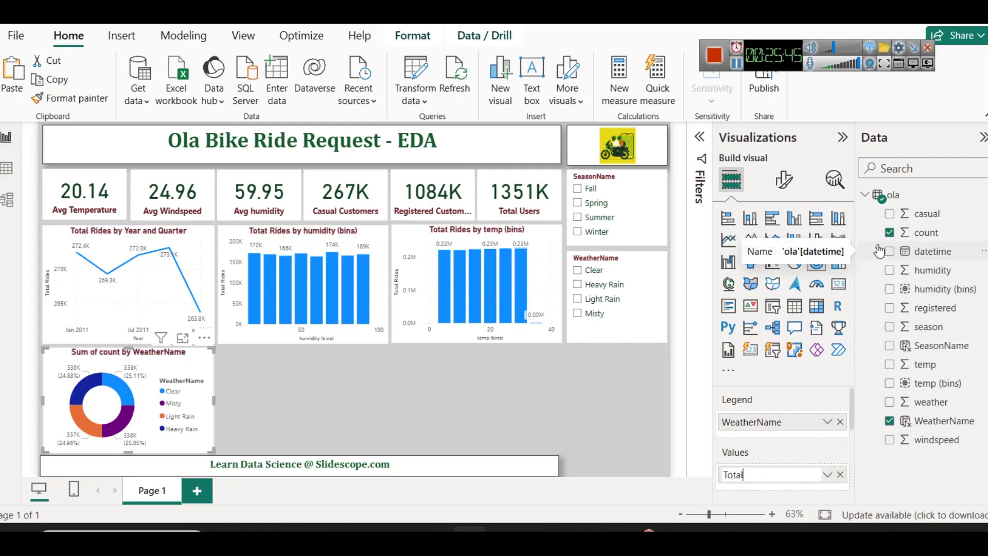
text( Rides)
key(Return)
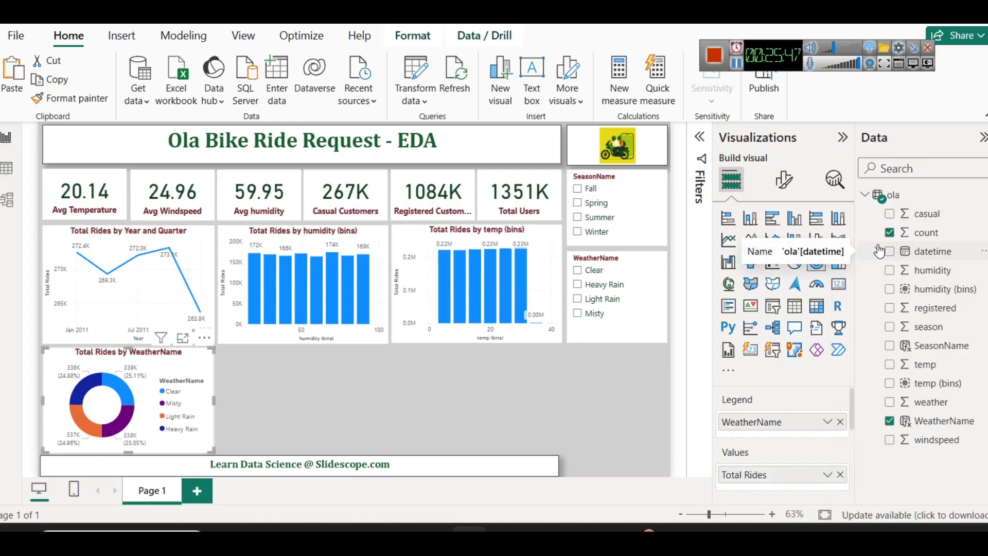
click(302, 362)
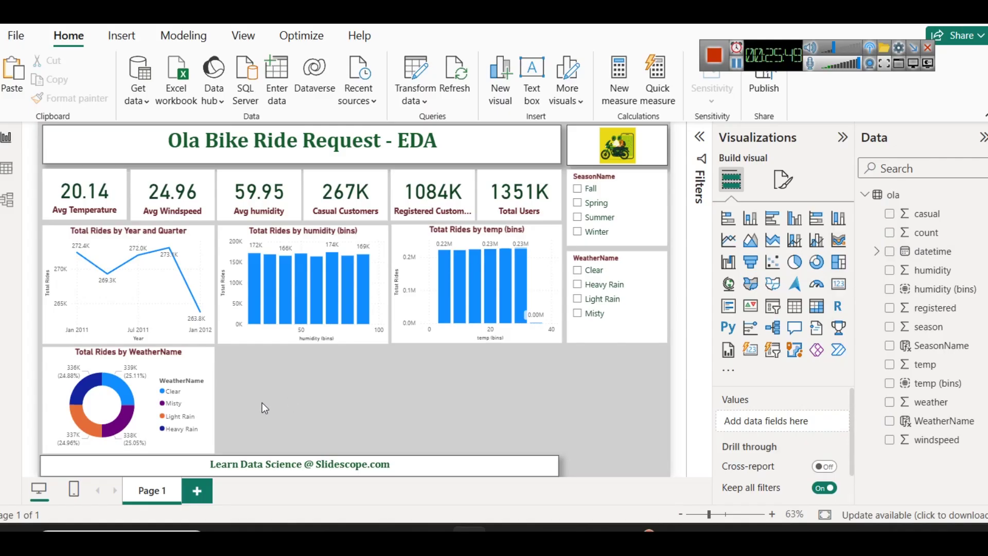
Examine each weather segment of the donut chart in focus mode and return to the report.
click(183, 338)
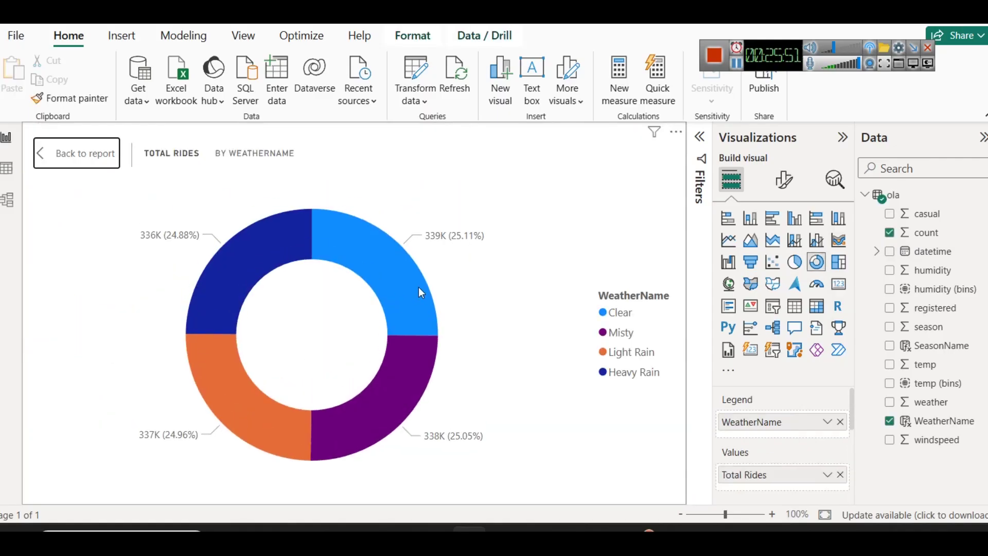
mouse_move(414, 285)
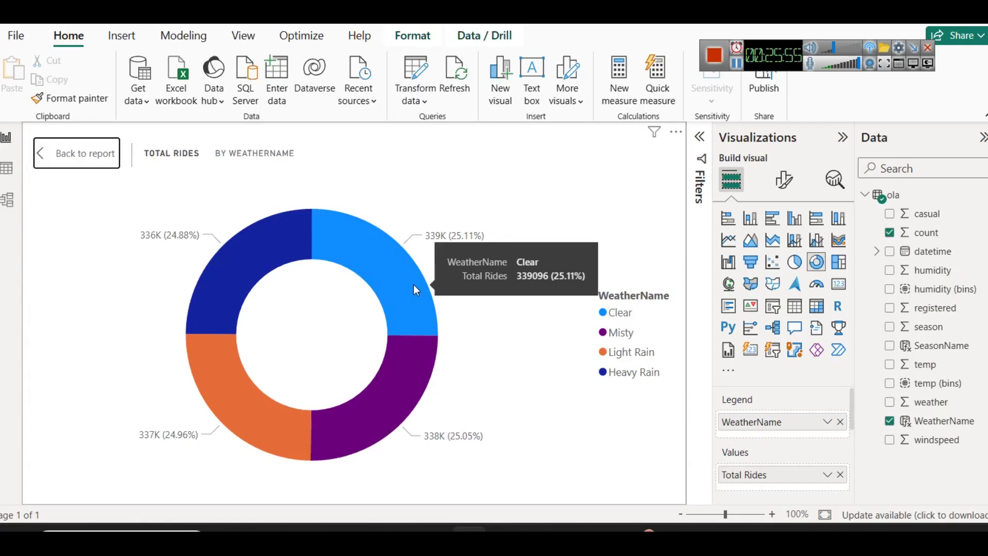
mouse_move(385, 385)
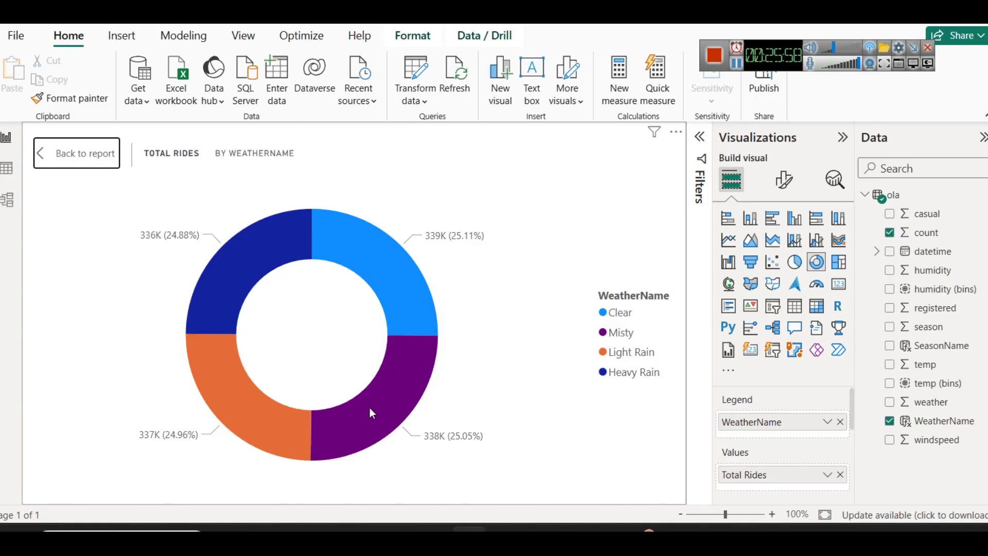
mouse_move(273, 411)
mouse_move(255, 260)
click(86, 165)
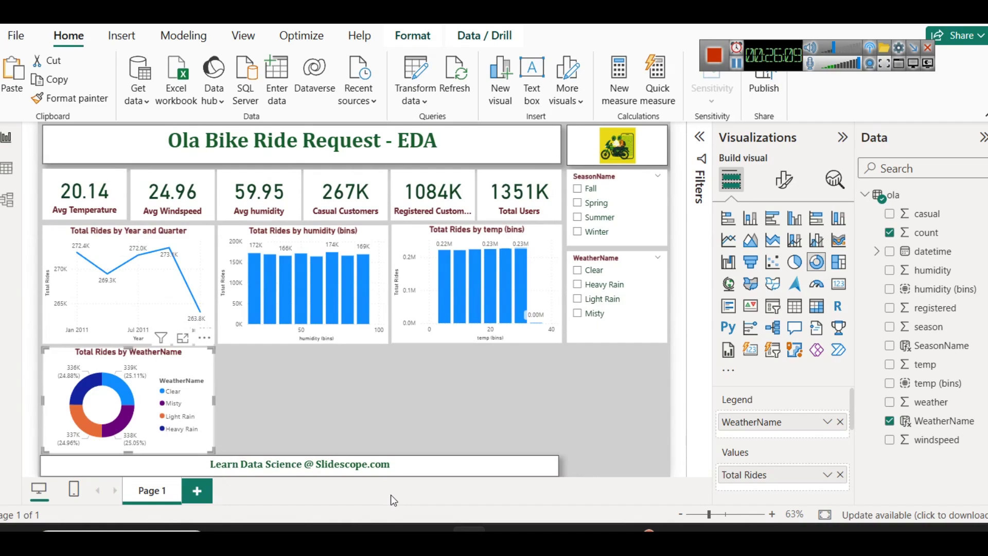
Add a treemap beside the donut chart and copy the donut chart's formatting onto it.
click(293, 400)
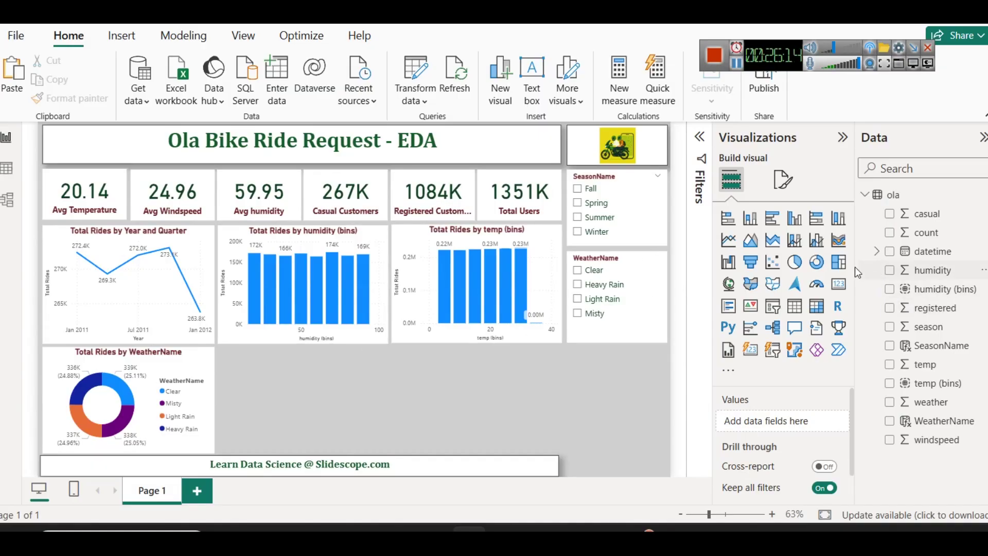
click(838, 262)
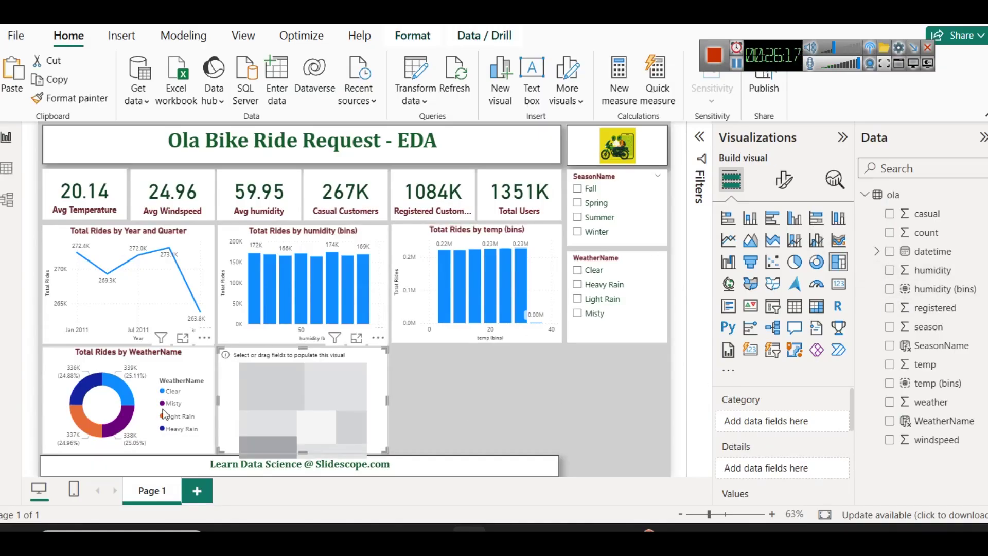
click(193, 354)
click(69, 98)
click(362, 379)
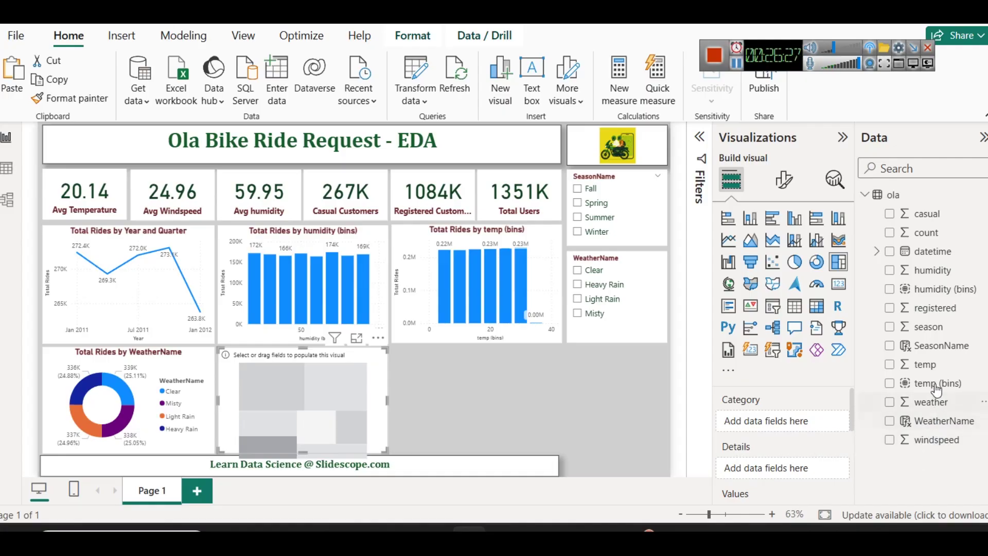
Set SeasonName as the treemap's category and count as its values, renamed Total Rides for this visual.
drag(953, 345, 814, 421)
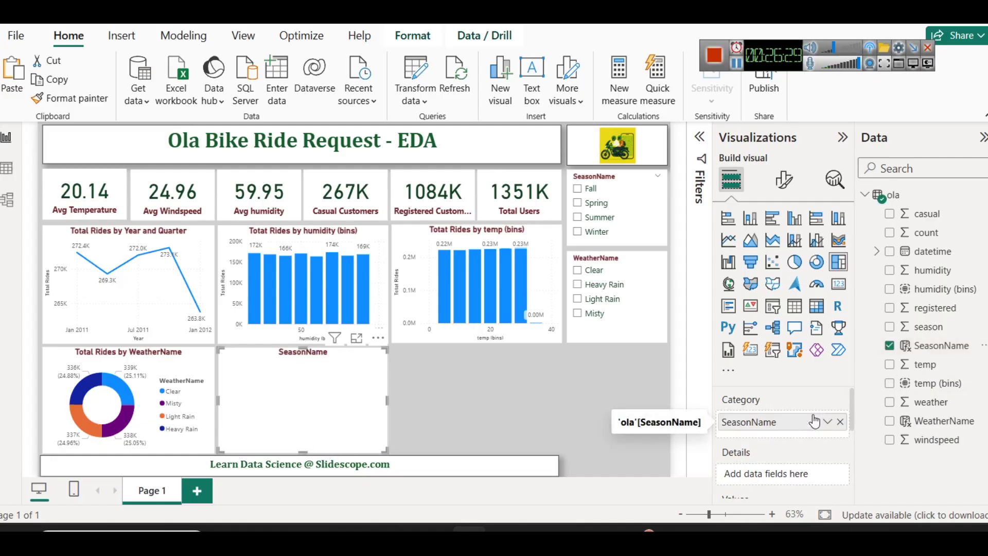
drag(851, 409, 851, 430)
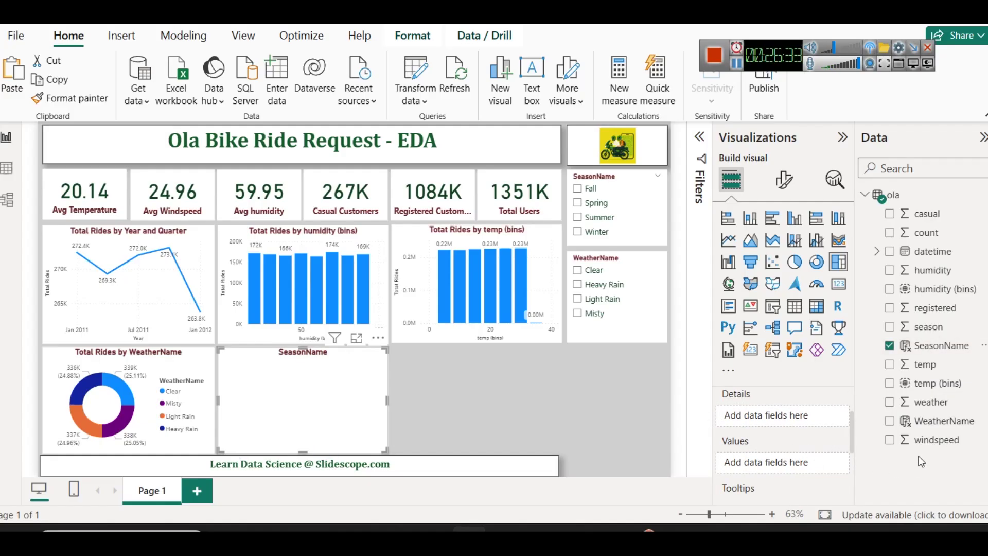
mouse_move(924, 233)
mouse_down()
mouse_move(784, 500)
mouse_move(782, 466)
mouse_up()
click(826, 463)
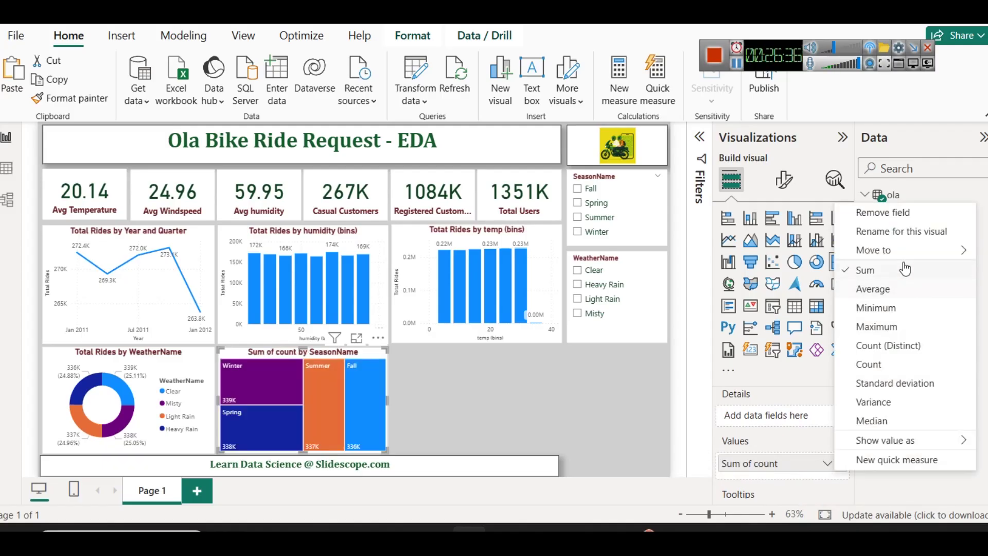
click(900, 232)
text(T)
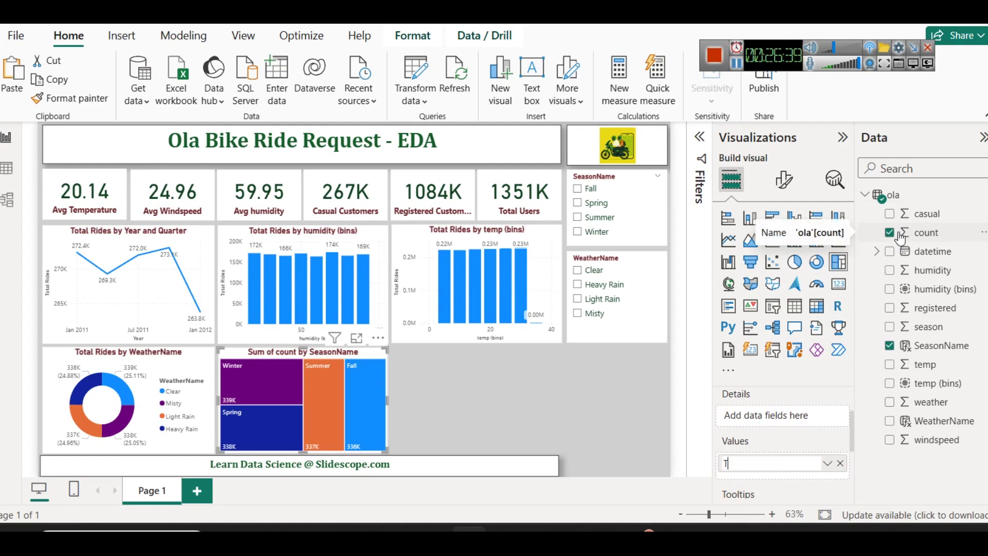
text(otal Rides)
key(Return)
click(435, 399)
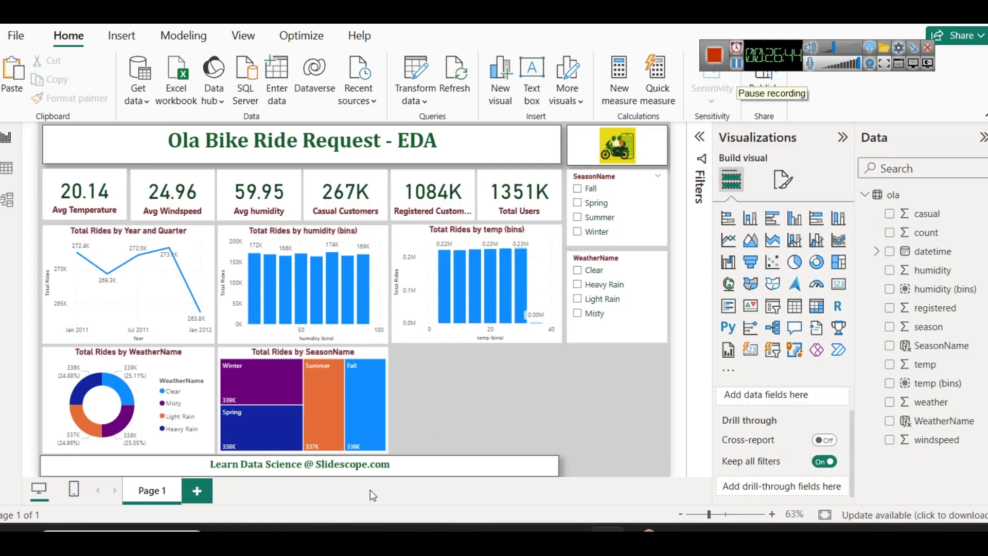
Replace Totat Rides on the humidity chart's column Y-axis with registered and casual, placing casual first.
click(375, 230)
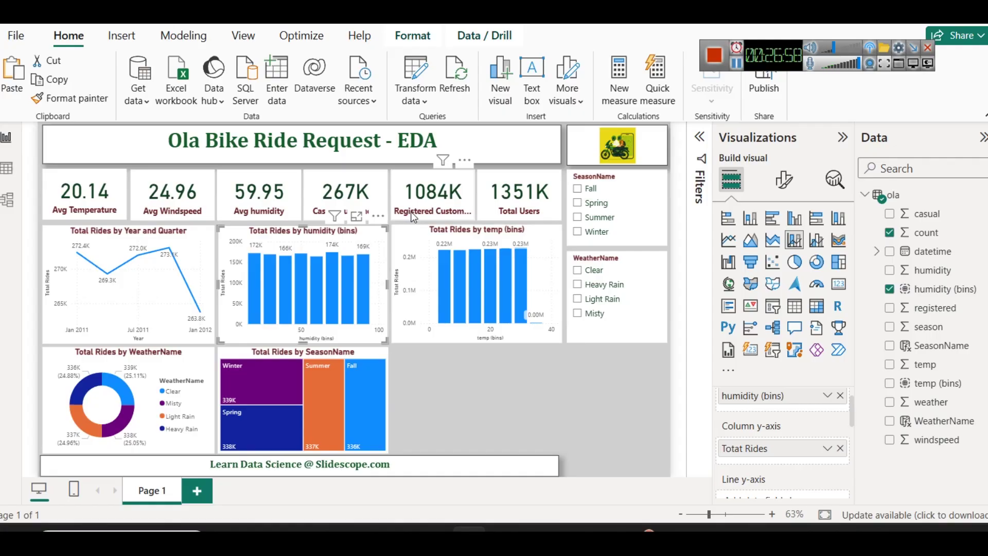
click(840, 448)
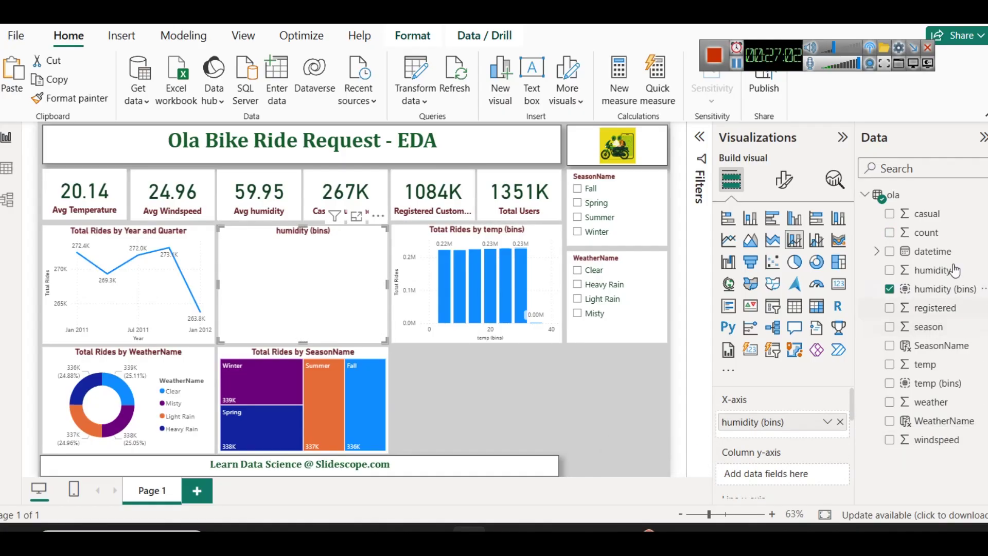
drag(931, 309, 800, 473)
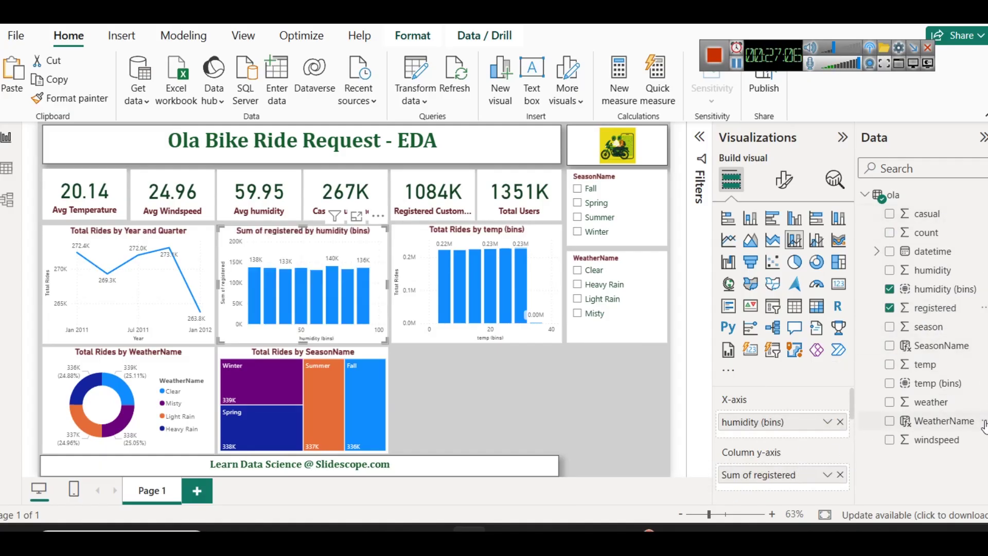
drag(924, 216, 802, 473)
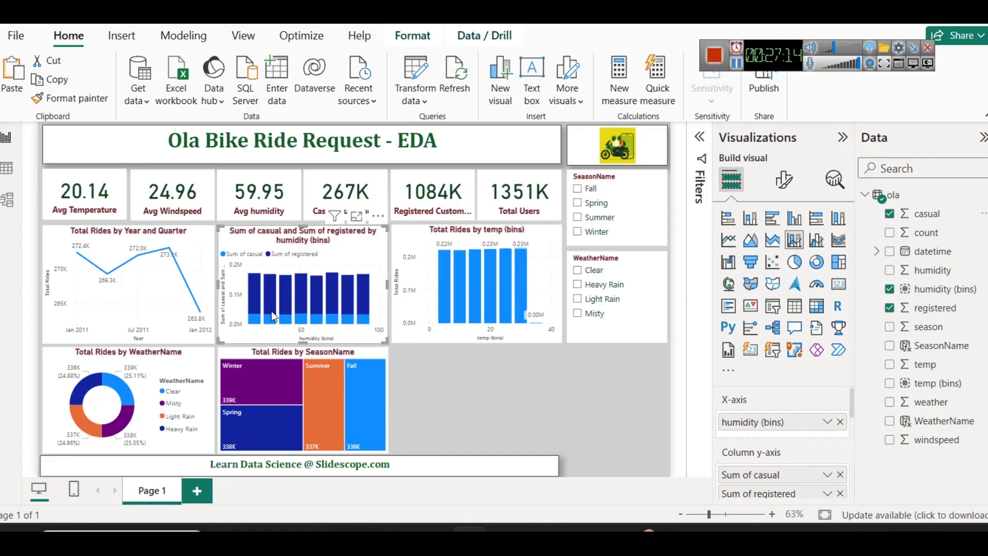
Examine the casual and registered columns of the humidity chart in focus mode and return to the report.
mouse_move(260, 304)
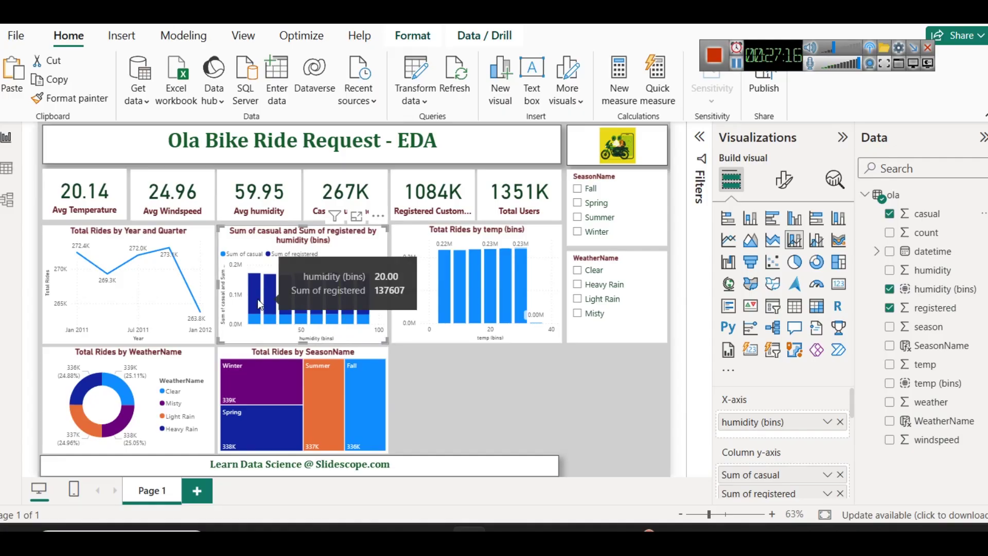
click(363, 219)
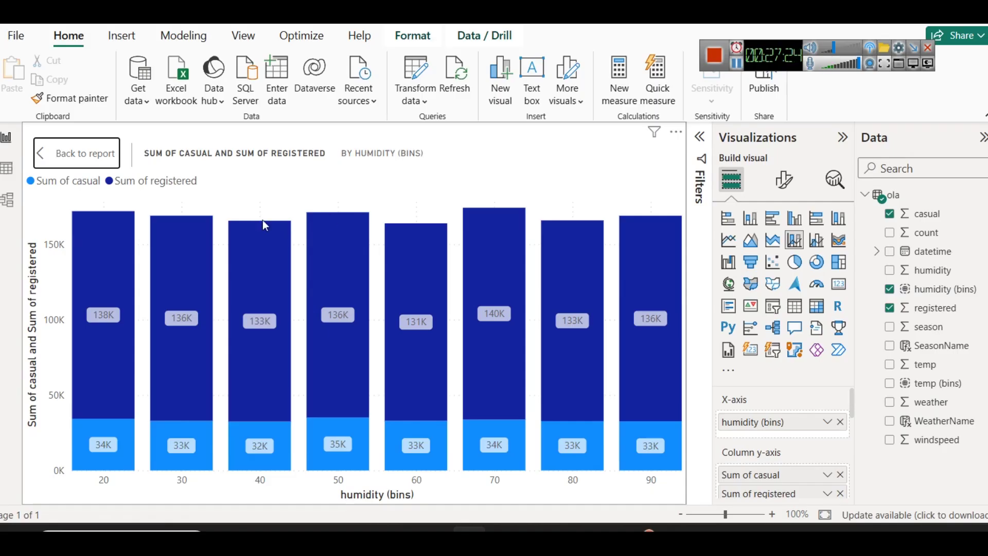
click(84, 162)
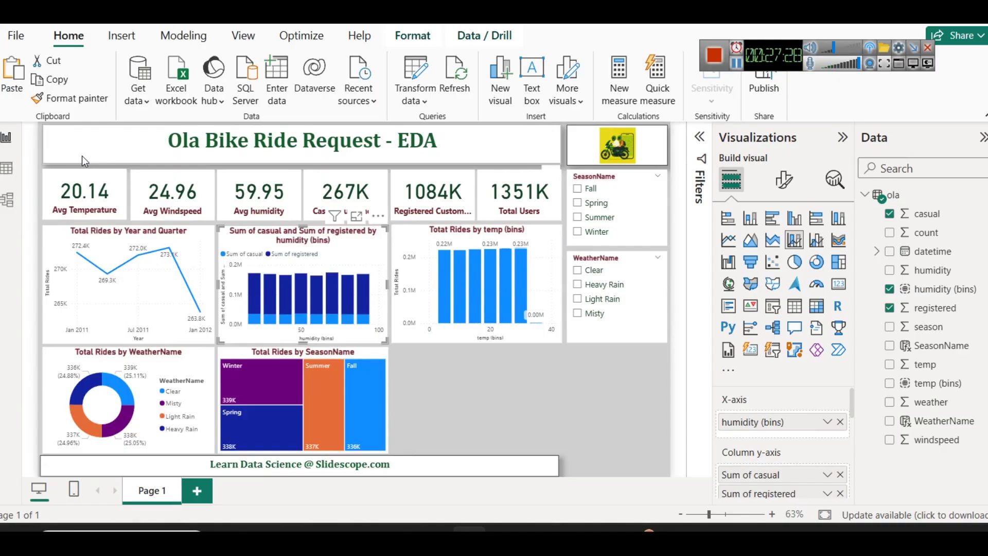
Rename the humidity chart's fields for this visual as Casual, Registered(Rides) and humidity.
click(827, 474)
click(907, 225)
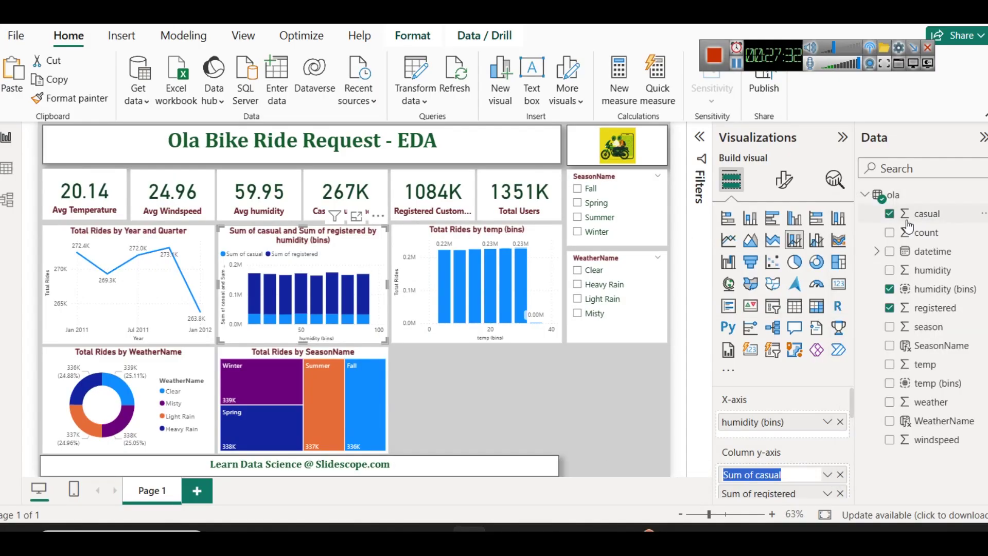
key(BackSpace)
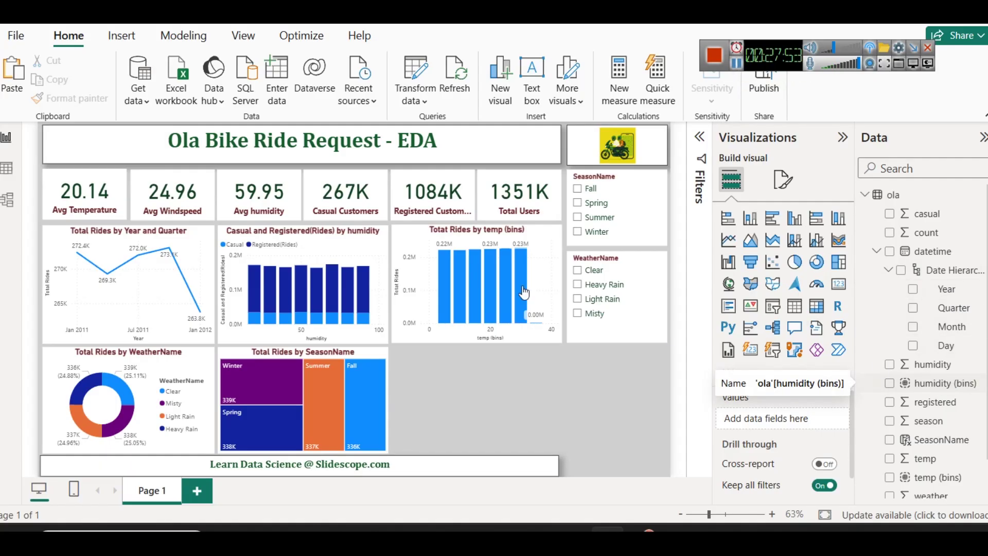
Apply the pending query changes in the table data, check the datetime column's filter values, and return to the report.
click(17, 176)
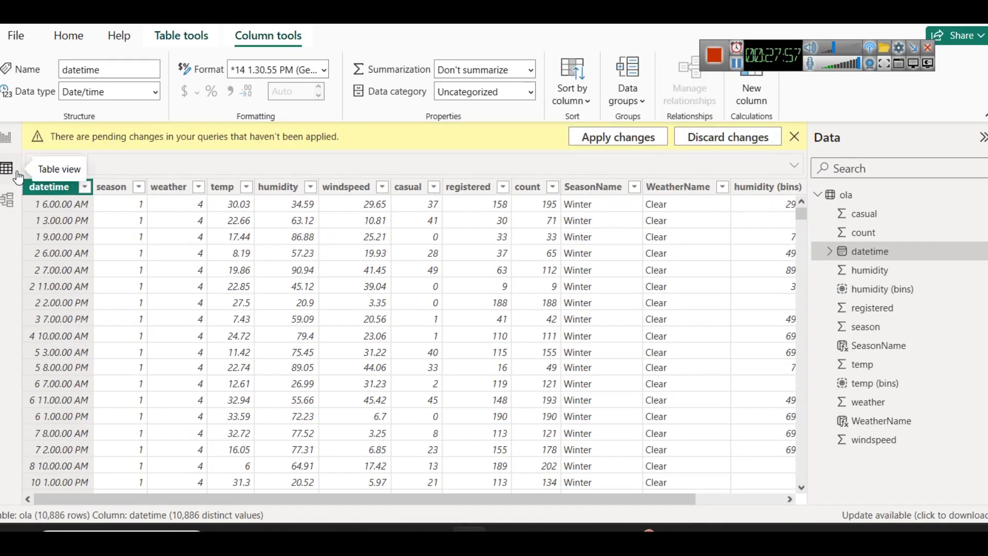
click(637, 137)
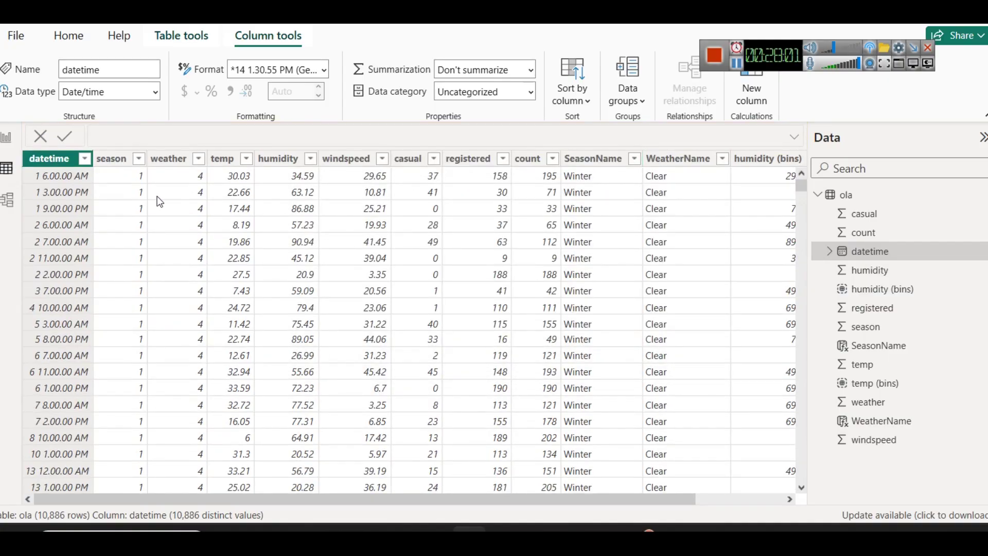
click(85, 162)
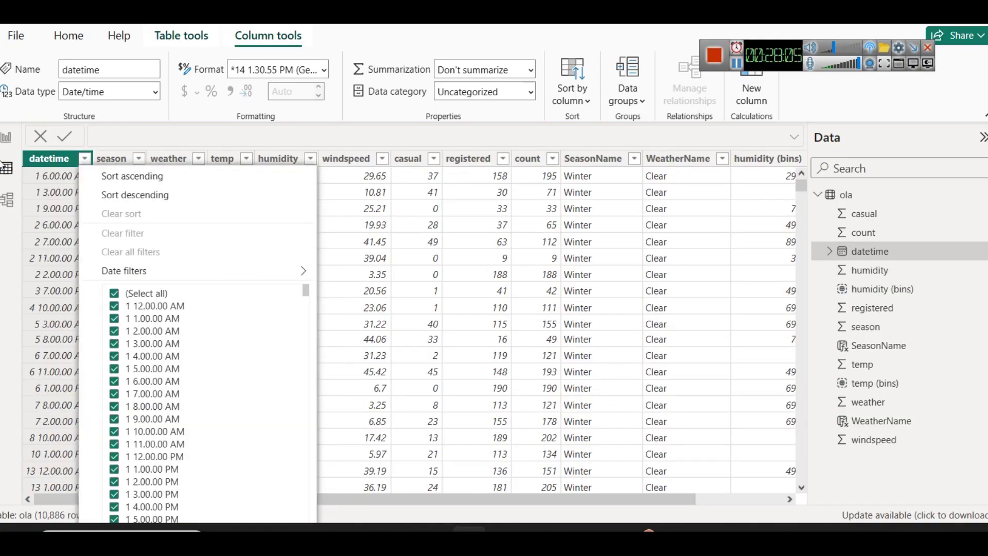
click(6, 140)
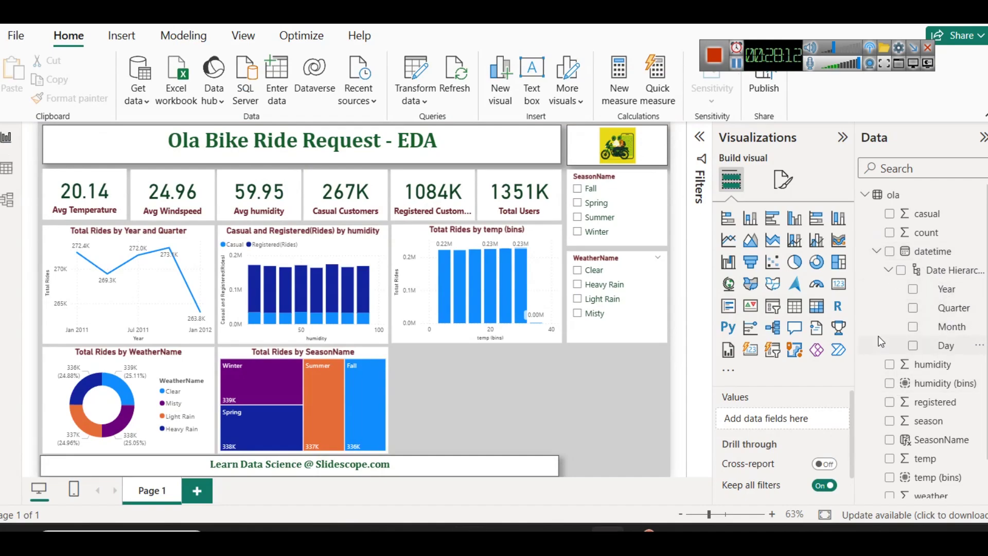
Open the ola table's query for editing and duplicate the datetime column.
right_click(887, 197)
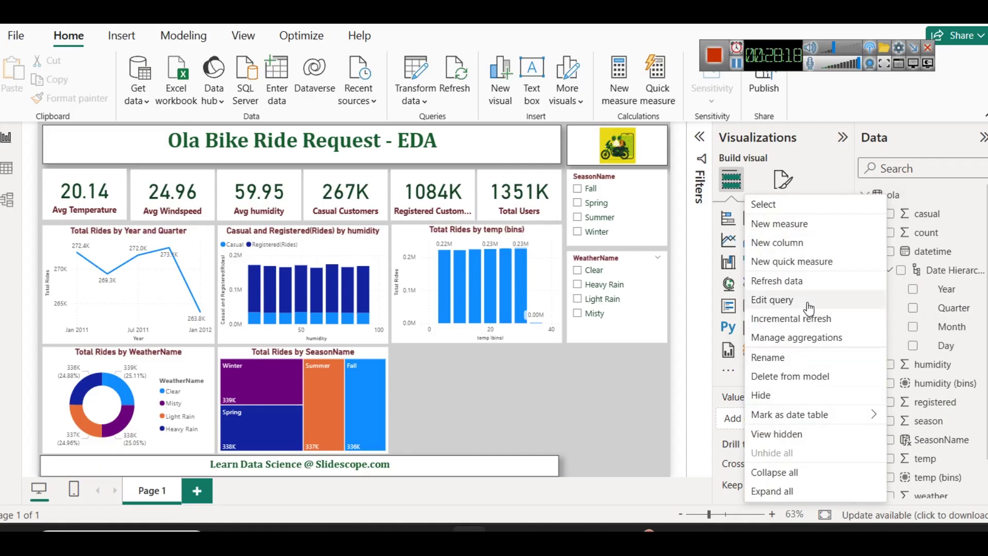
click(771, 300)
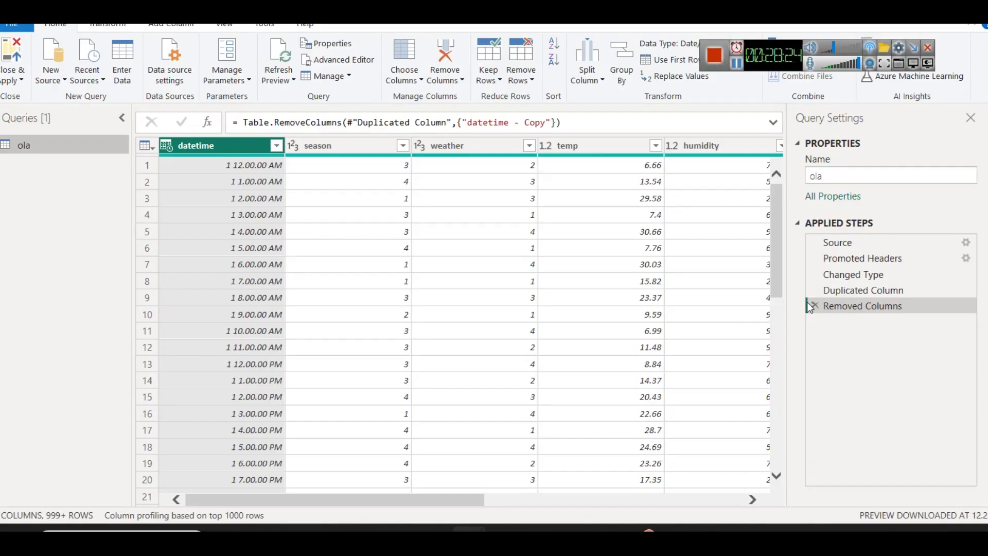
right_click(181, 141)
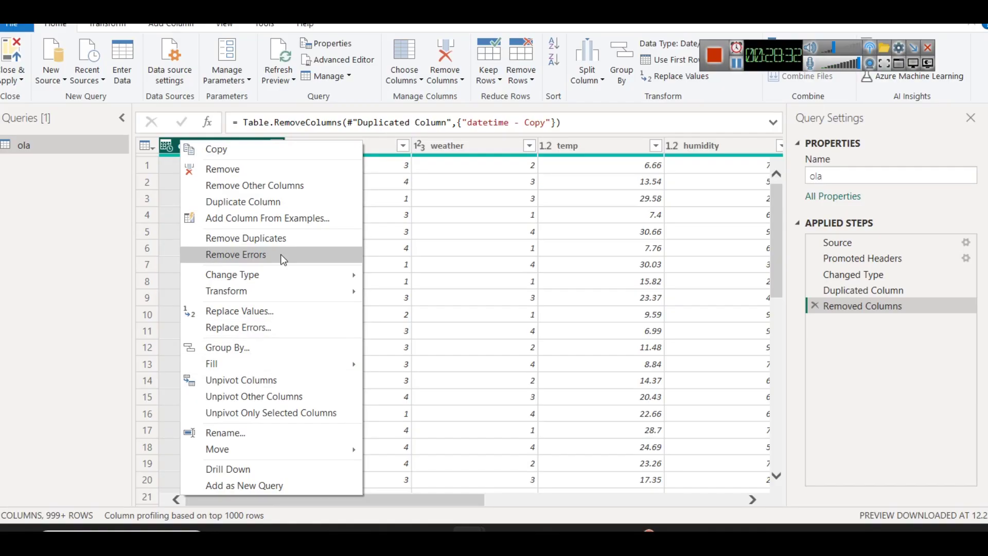
click(280, 203)
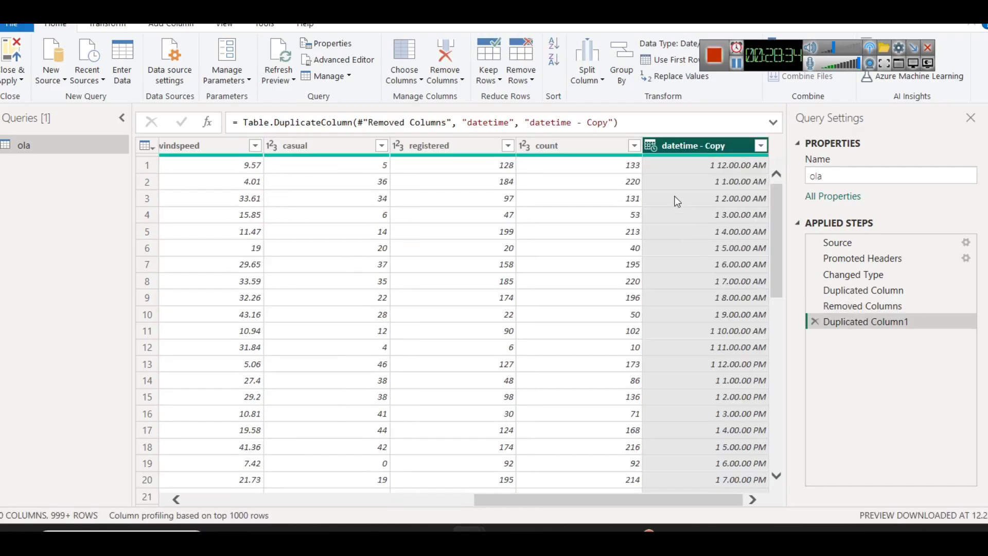
Rename the duplicated datetime column as time.
right_click(682, 145)
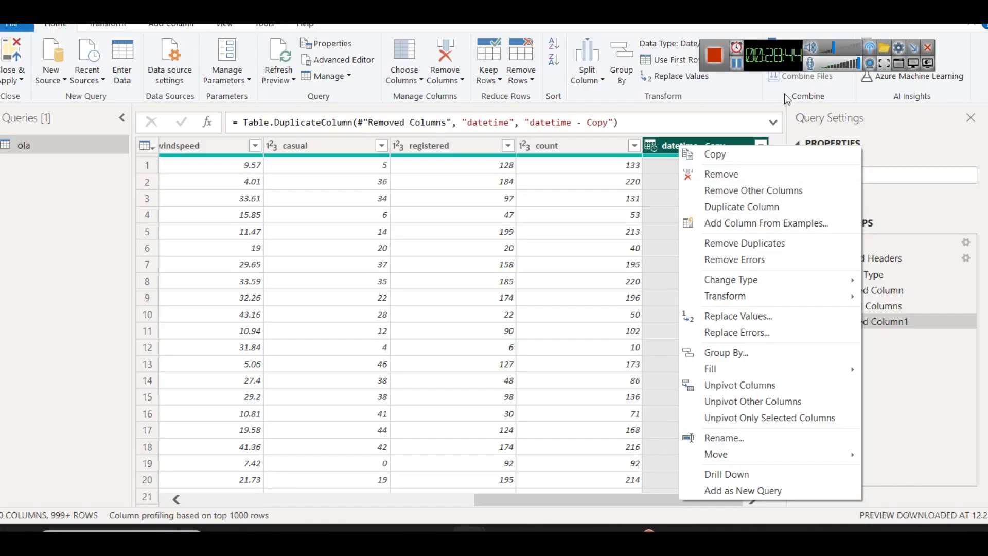
click(739, 78)
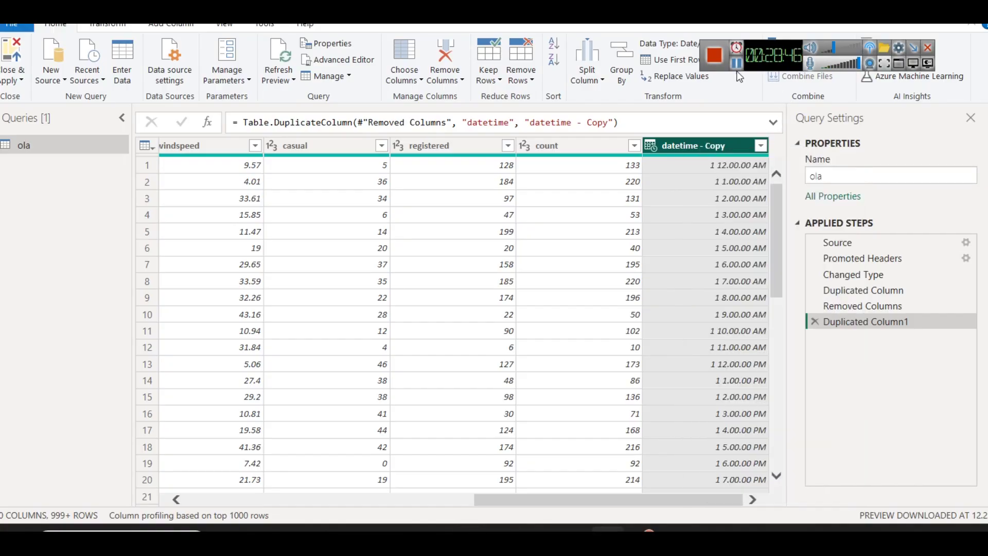
right_click(690, 150)
click(747, 444)
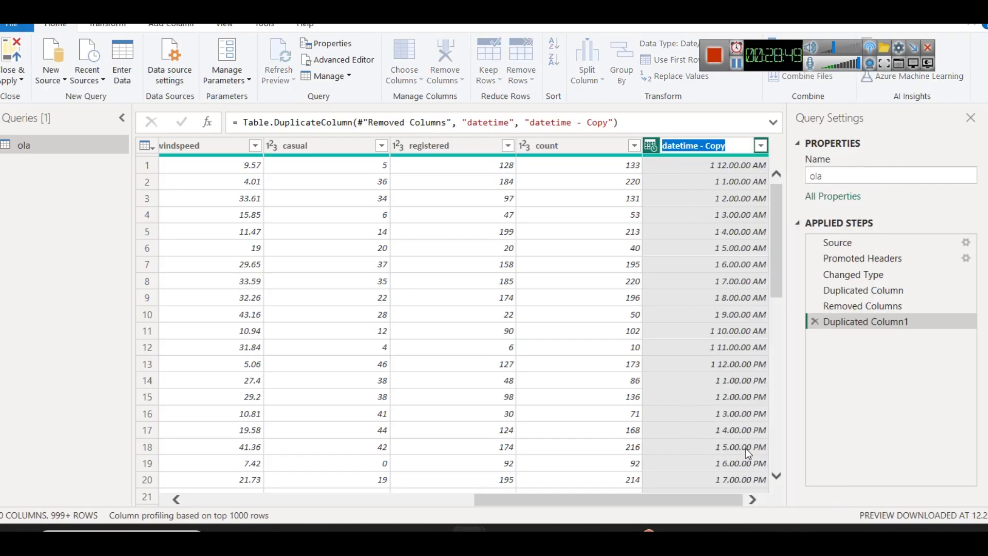
text(time)
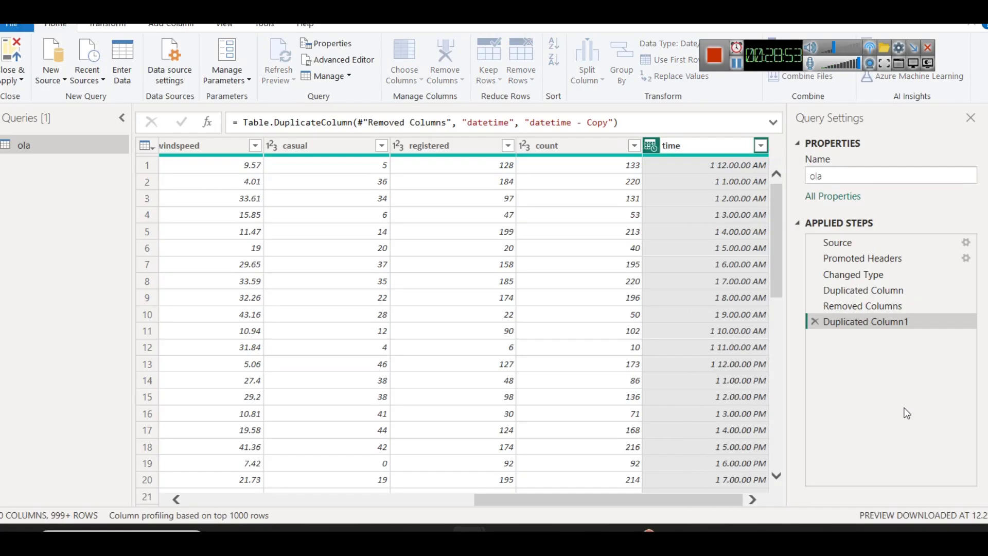
key(Return)
Transform the time column to time only and check its rows.
right_click(686, 146)
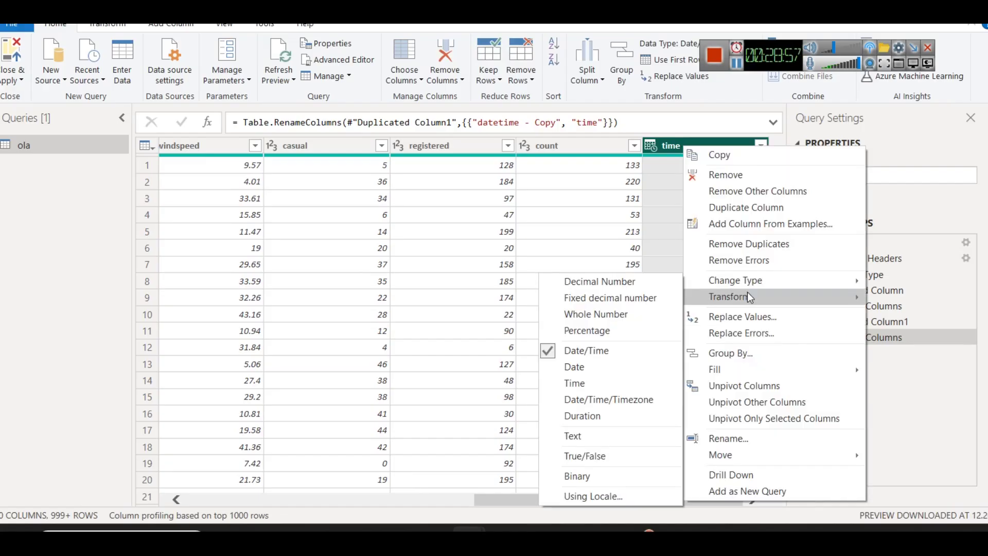
mouse_move(748, 297)
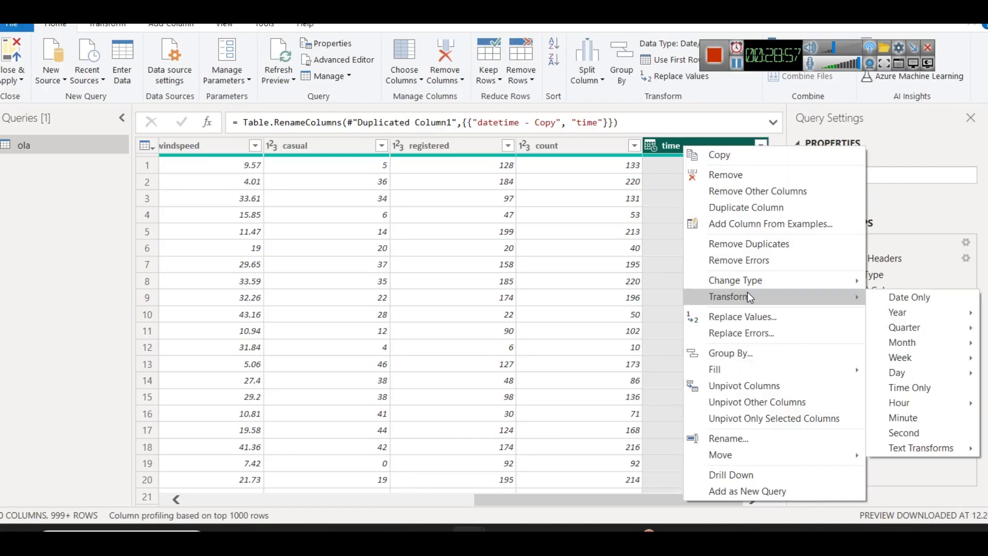
click(929, 387)
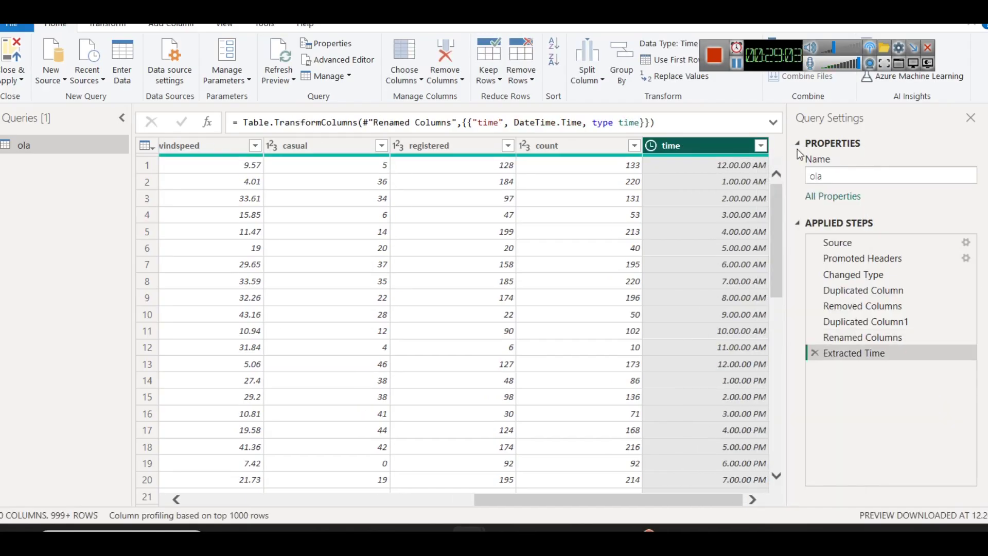
scroll(731, 384, down, 3)
scroll(732, 384, up, 3)
Close the query editor and apply the pending query changes to the report.
click(20, 80)
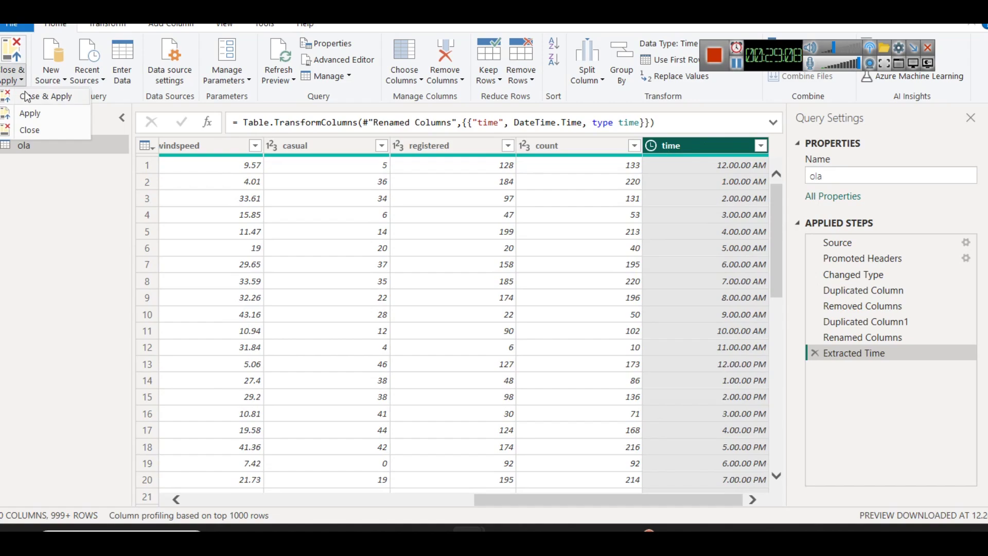
click(41, 131)
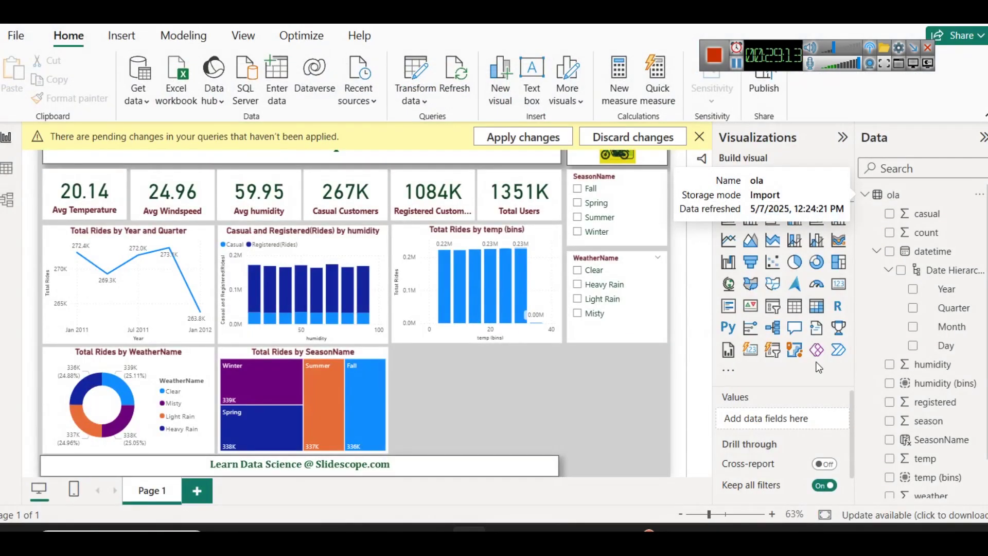
click(537, 138)
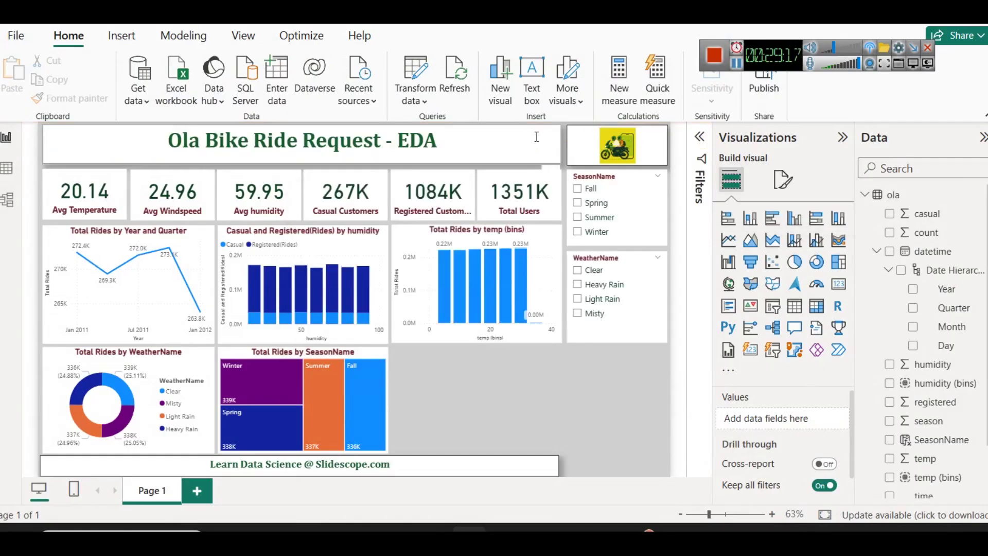
Add a stacked column chart beside the season treemap with time on the X-axis and casual on the Y-axis.
click(876, 252)
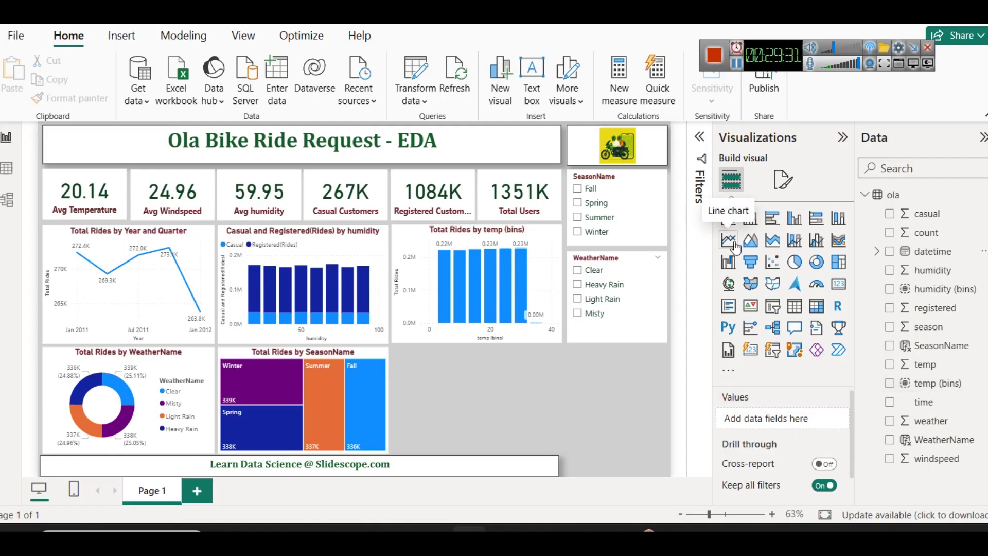
click(750, 217)
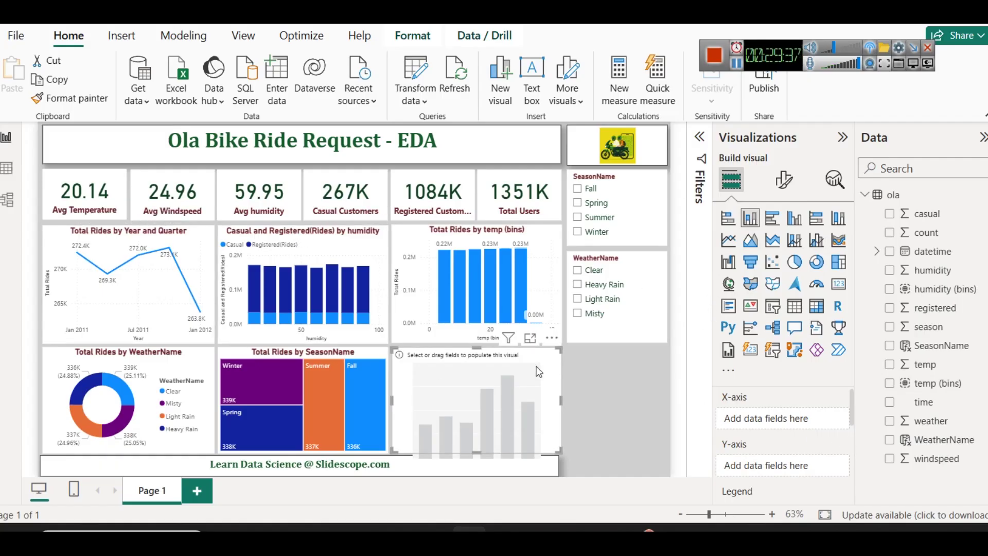
click(69, 98)
click(455, 382)
drag(921, 411, 787, 419)
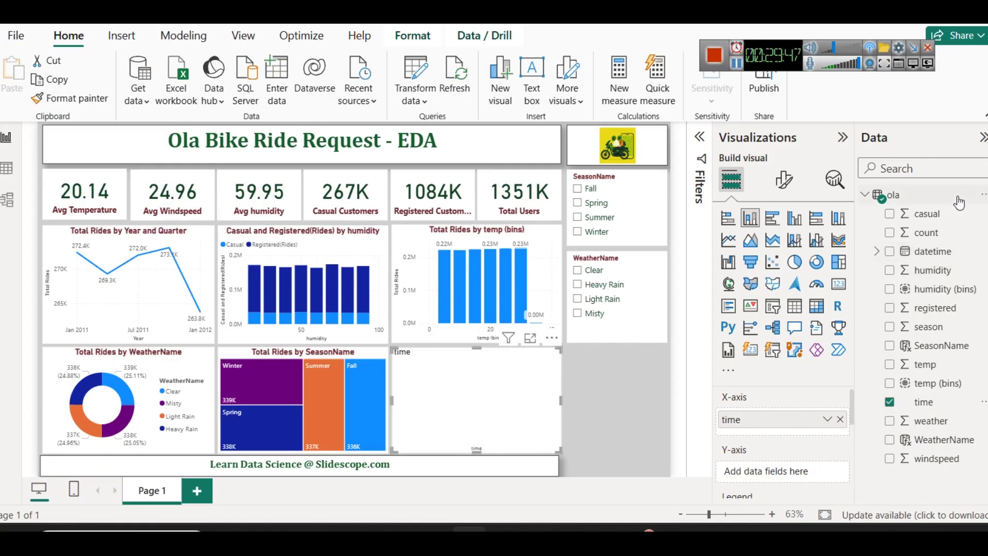
drag(926, 213, 784, 469)
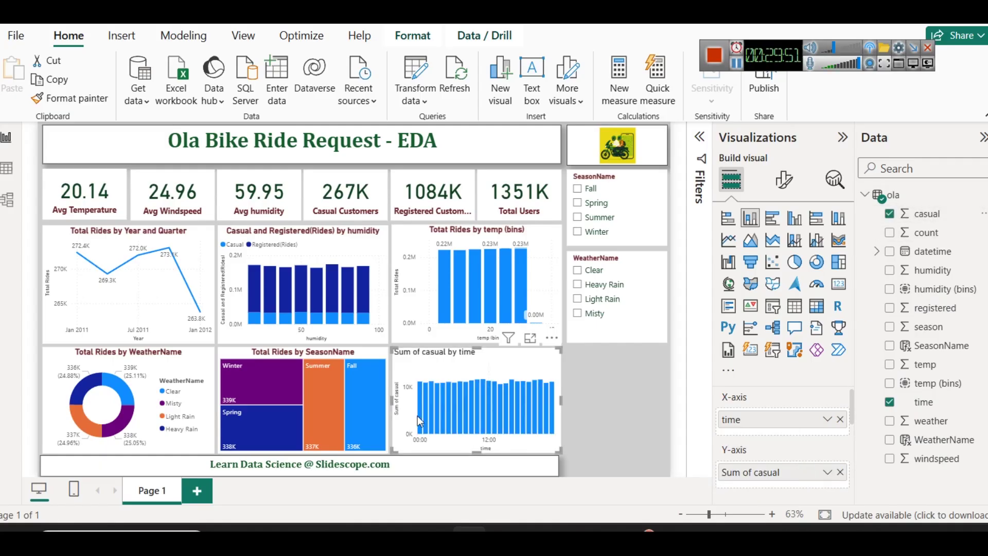
Convert the time chart to a line chart and copy the temperature chart's formatting onto it.
click(735, 242)
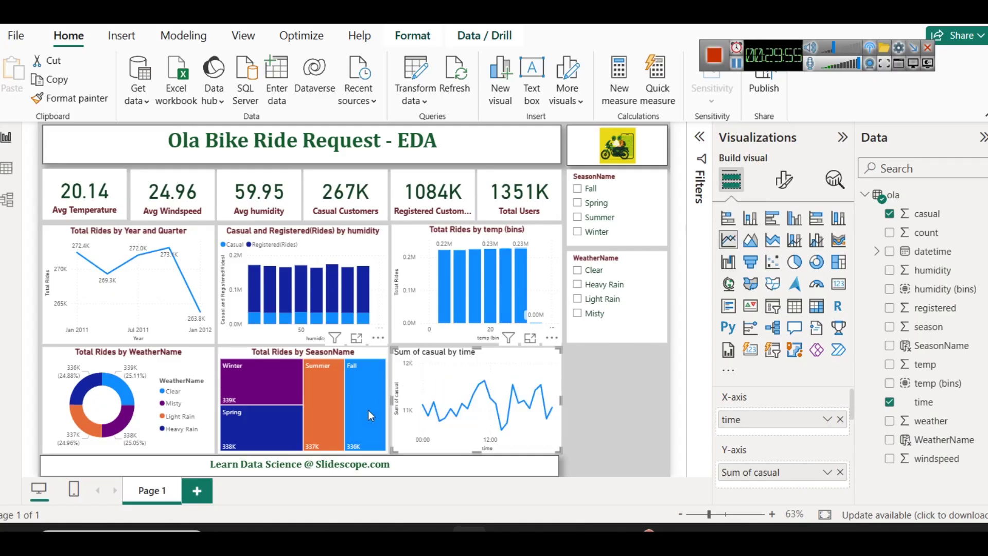
mouse_move(441, 417)
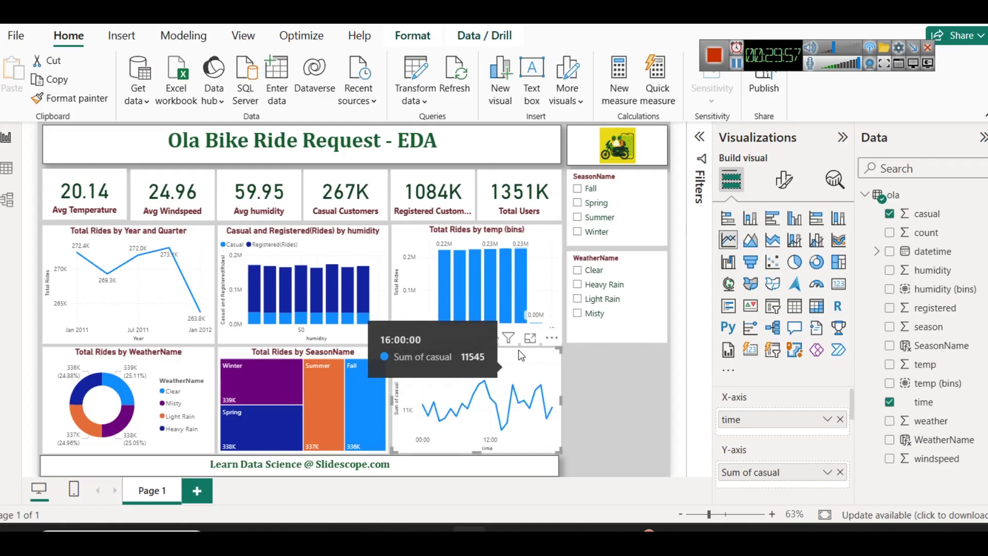
click(493, 249)
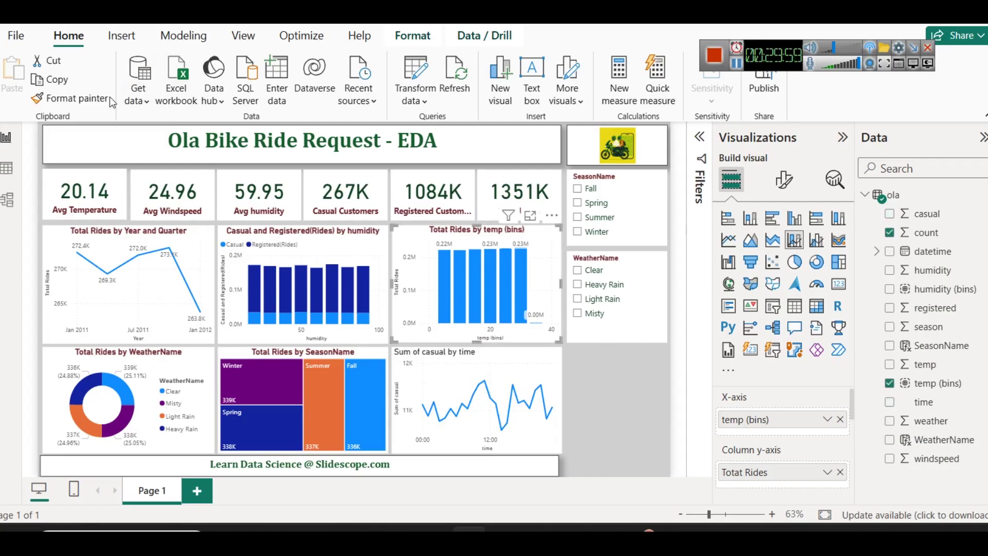
click(70, 98)
click(541, 362)
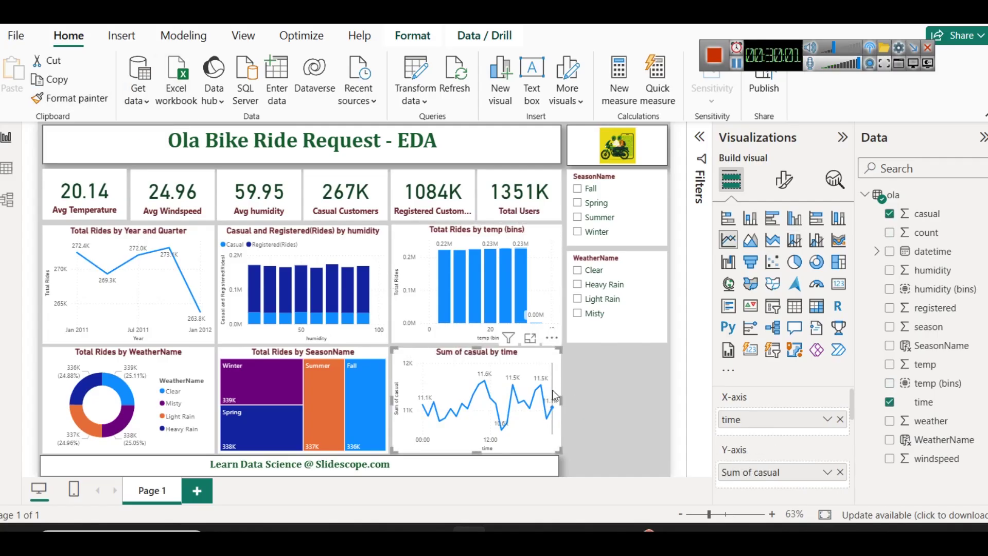
Examine the casual rides by hour in the time chart's focus mode and return to the report.
click(527, 341)
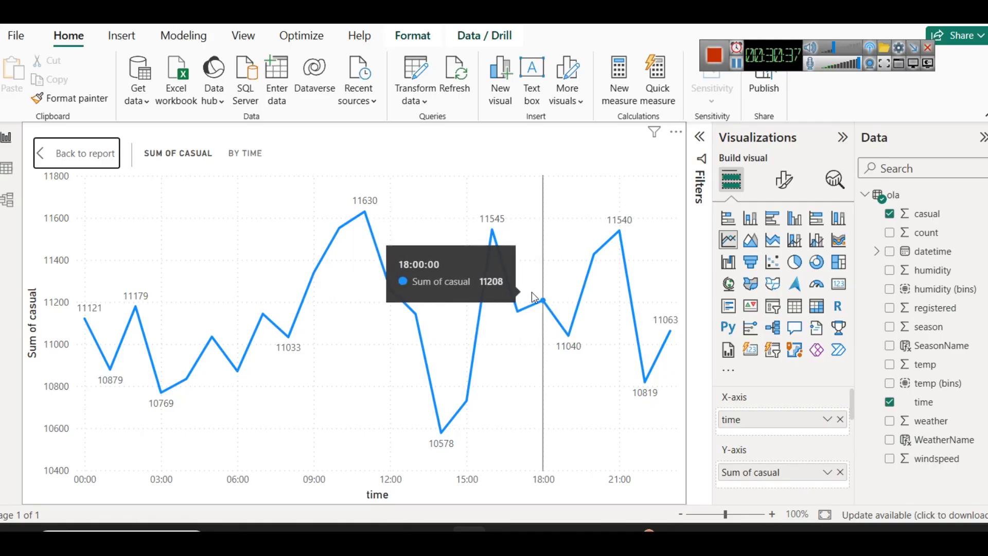
click(69, 155)
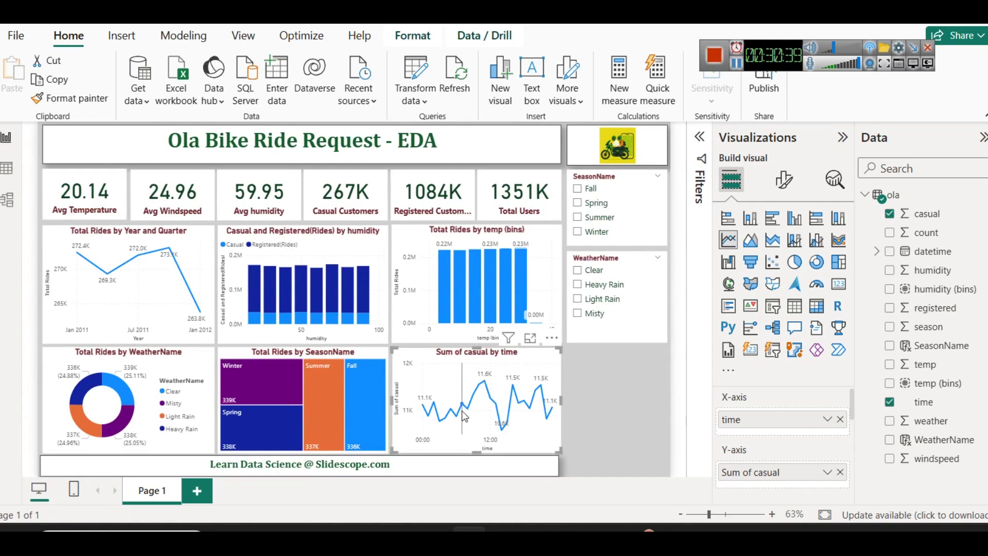
mouse_move(464, 416)
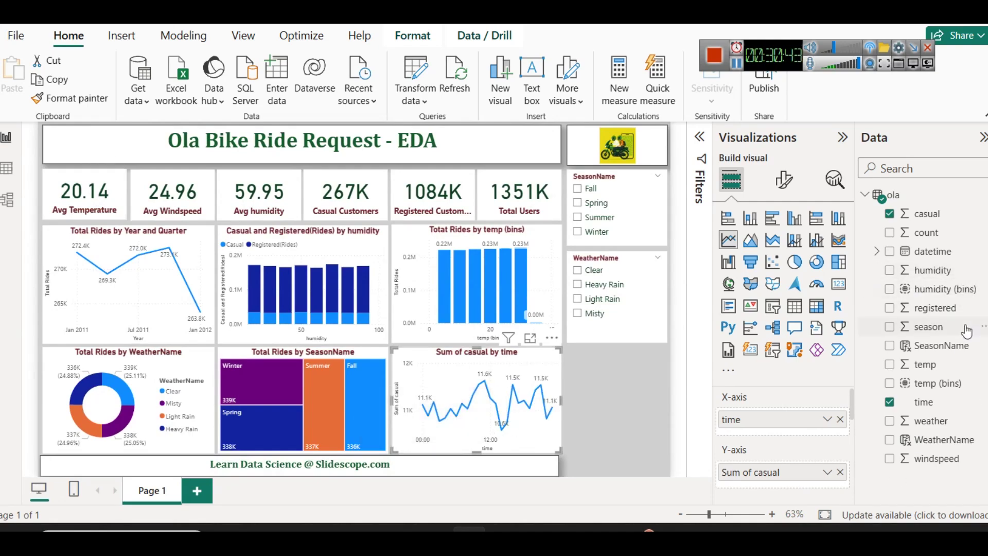
Add registered to the time chart's Y-axis alongside casual and compare both lines in focus mode.
drag(762, 500, 795, 483)
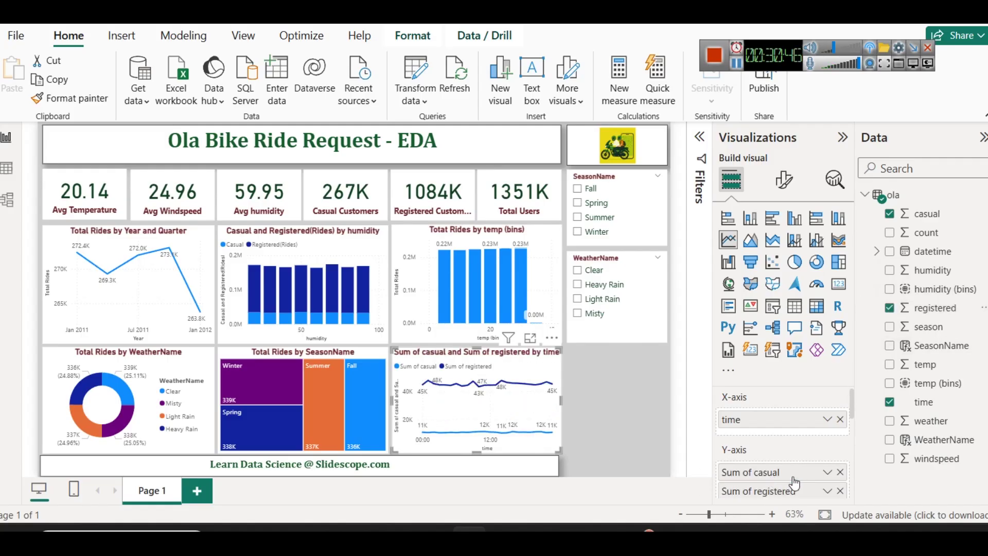
click(530, 338)
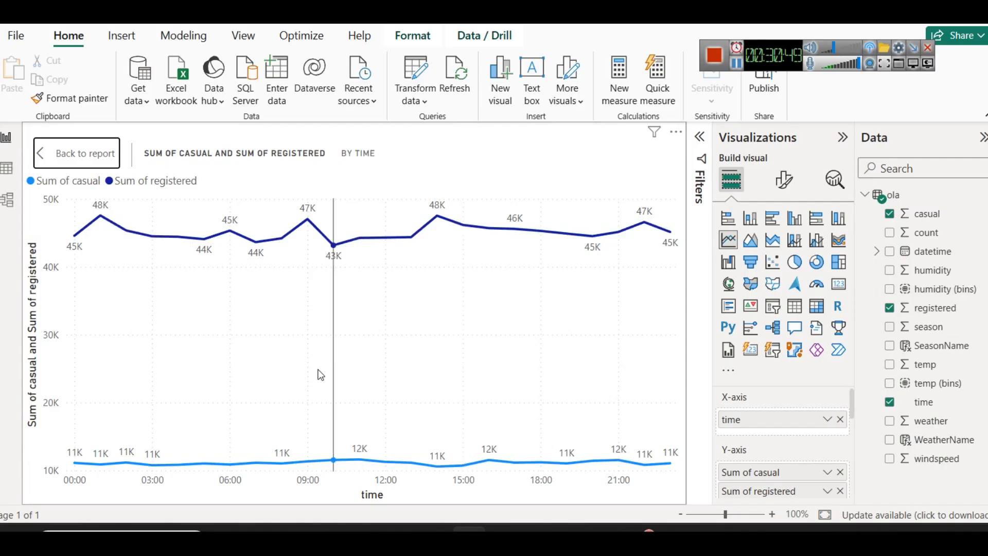
mouse_move(114, 219)
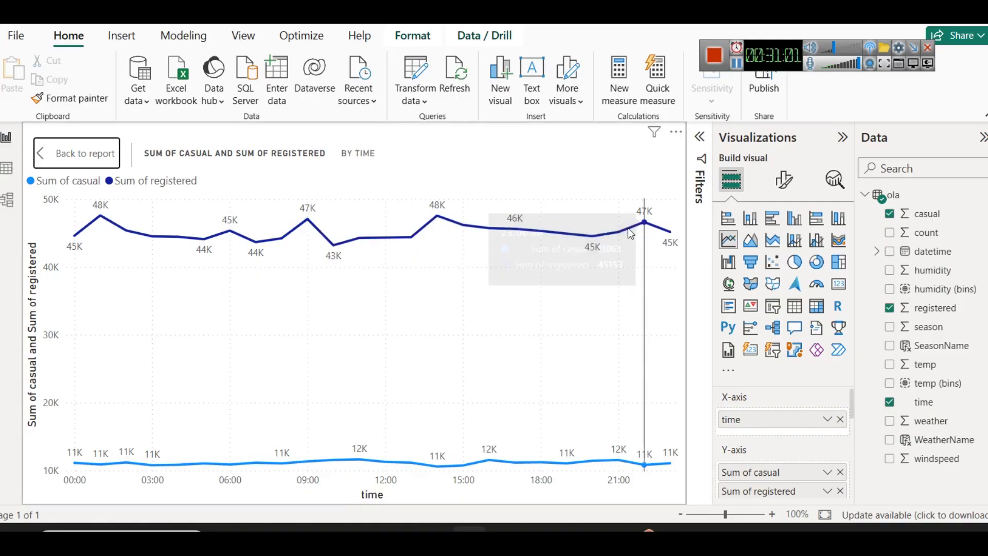
click(75, 164)
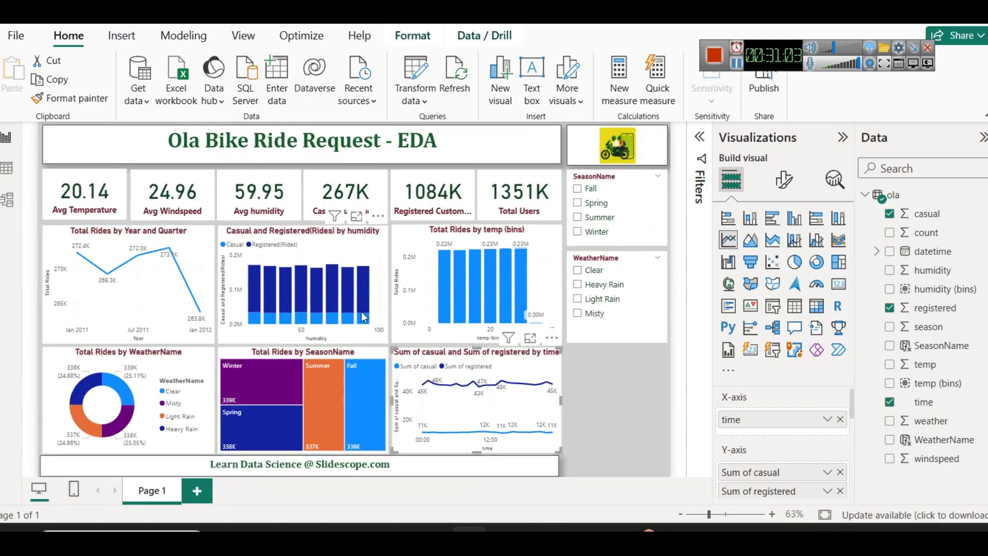
Replace casual and registered on the time line chart's Y-axis with count.
click(840, 473)
click(840, 473)
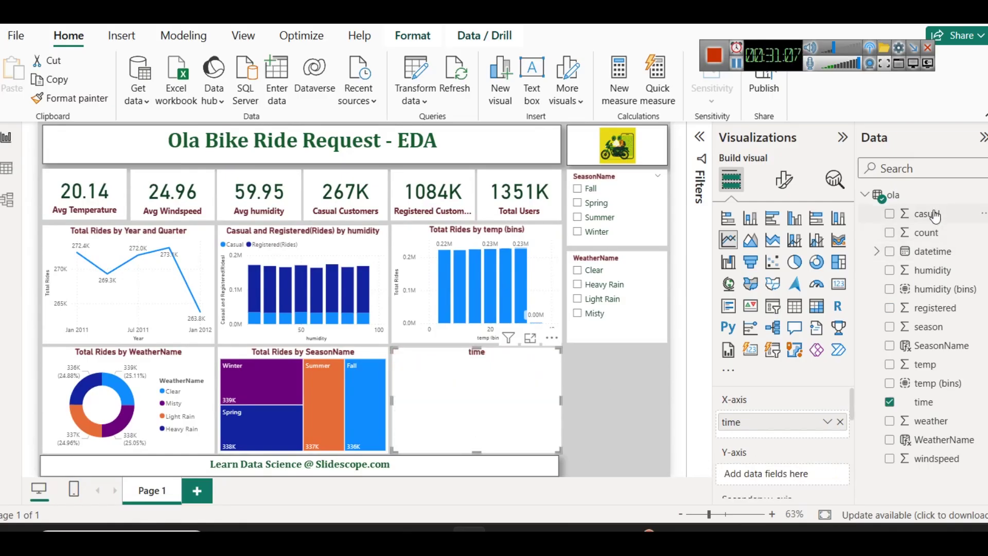
drag(926, 233, 770, 469)
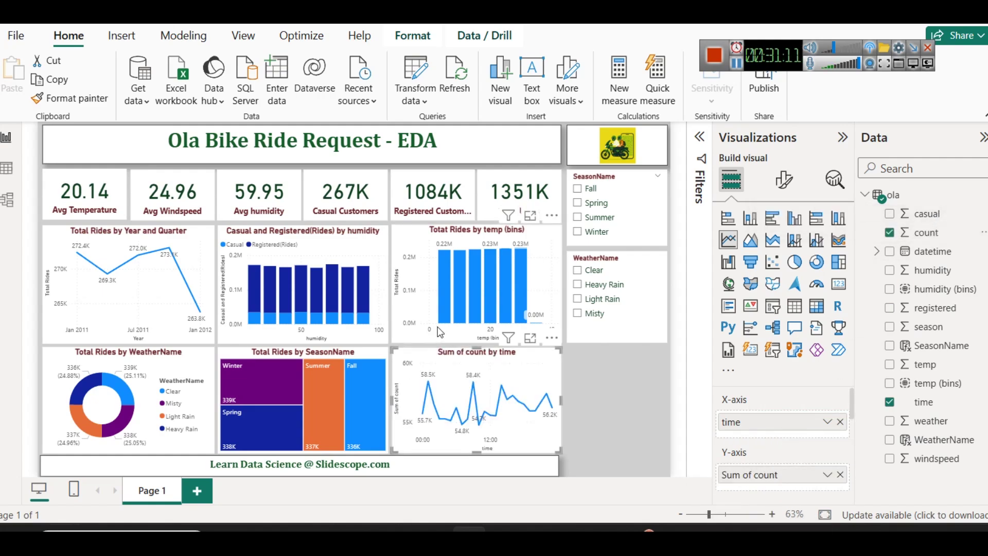
Examine the hourly count line chart in focus mode, return to the report and retitle the chart "Peak Hours of Rides Booking".
click(532, 338)
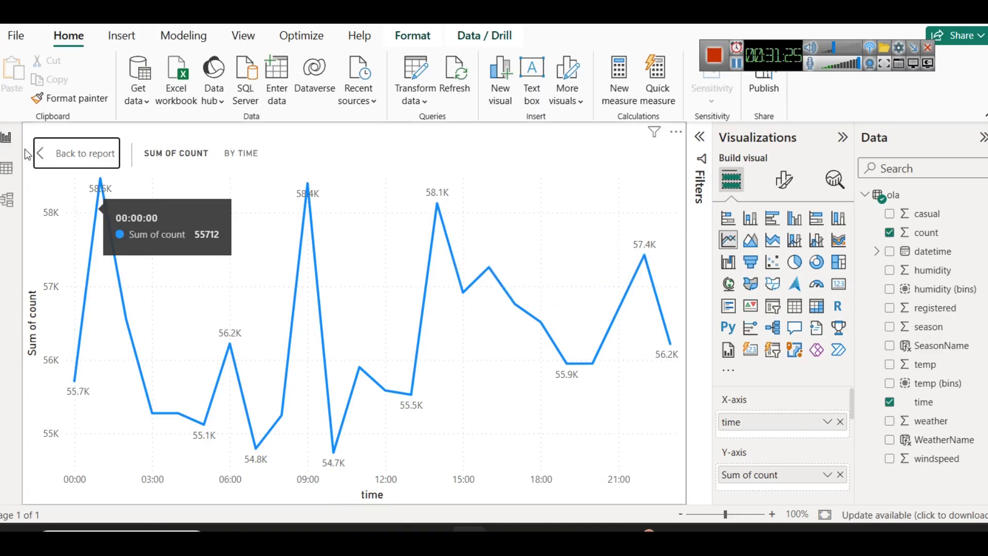
click(50, 150)
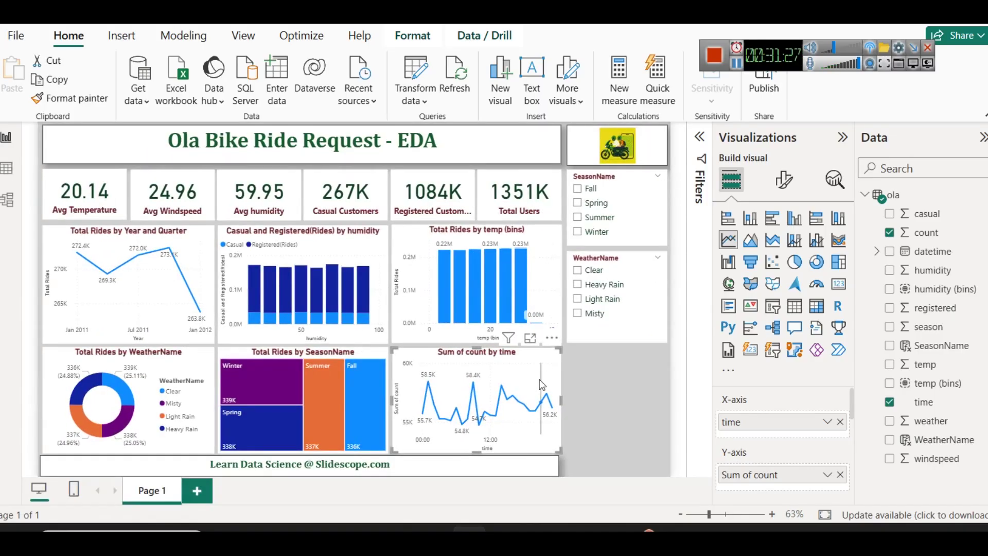
click(783, 179)
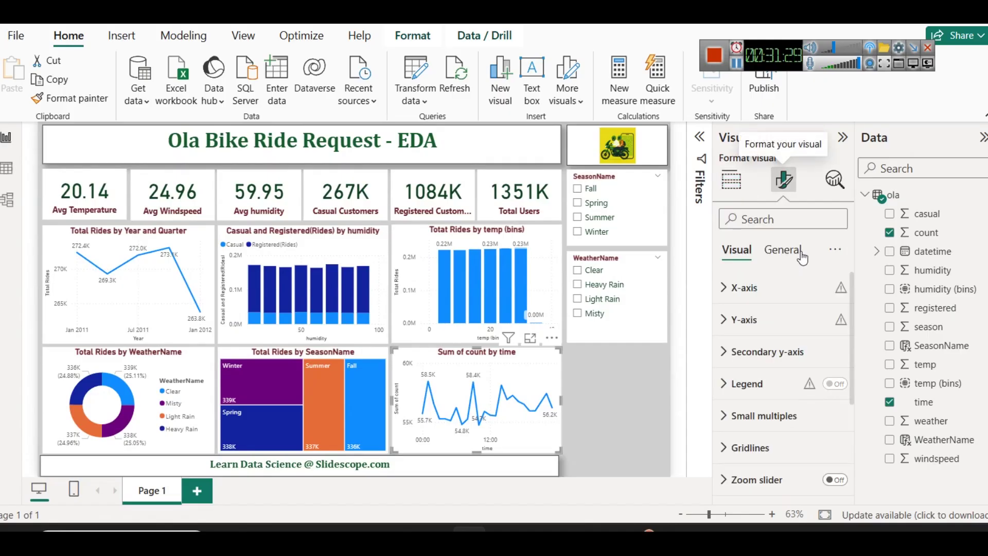
click(770, 331)
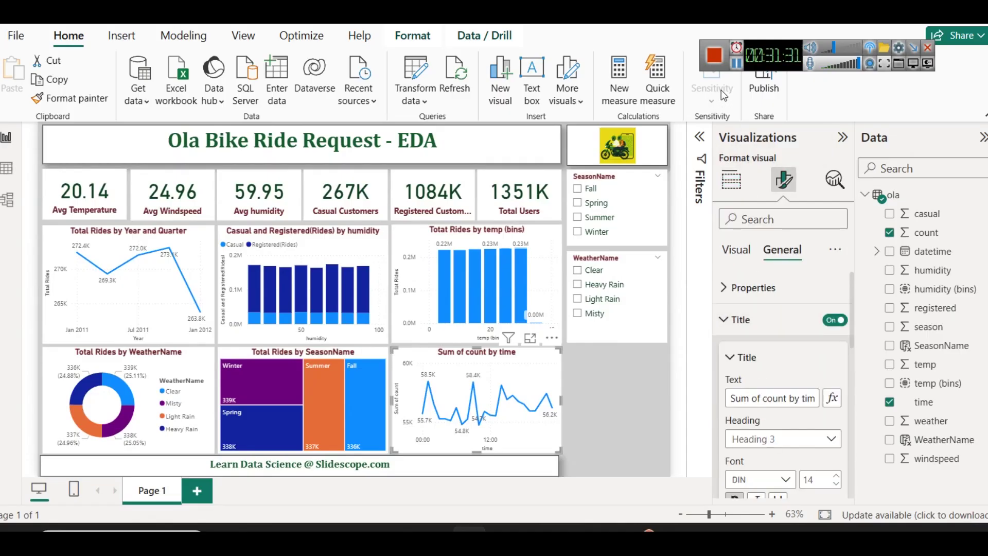
text(Peak Hours of Rides Booking)
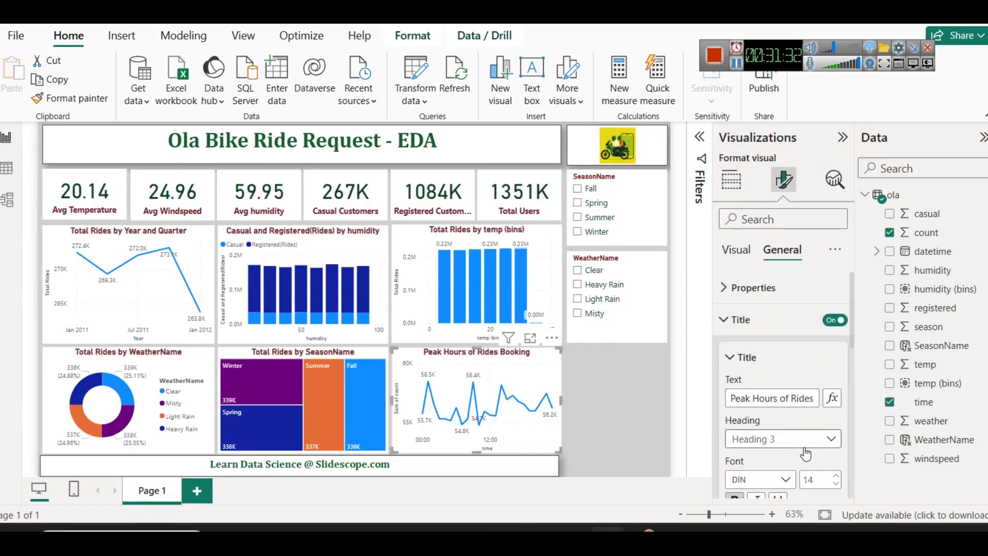
click(627, 412)
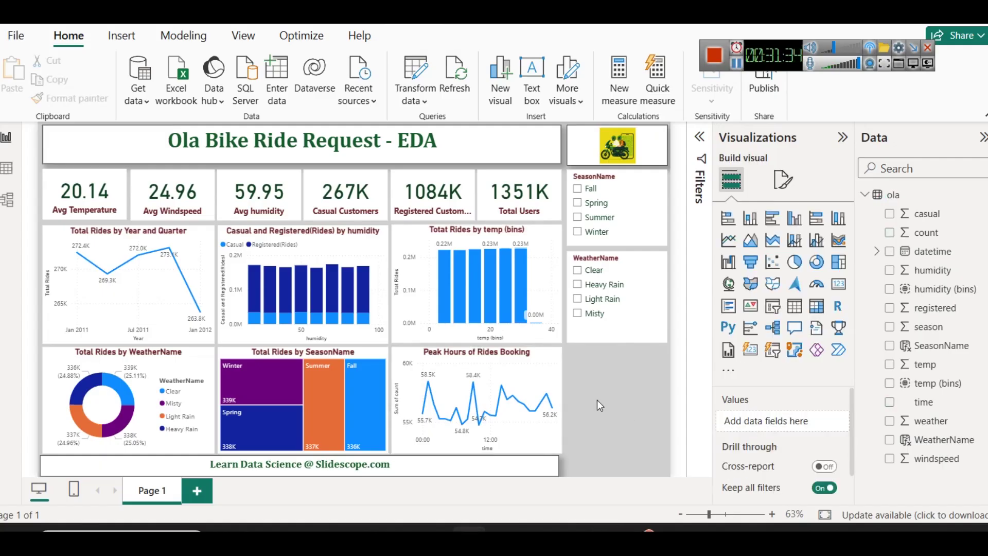
Widen the footer text box slightly so its edge lines up with the peak hours chart above.
click(554, 378)
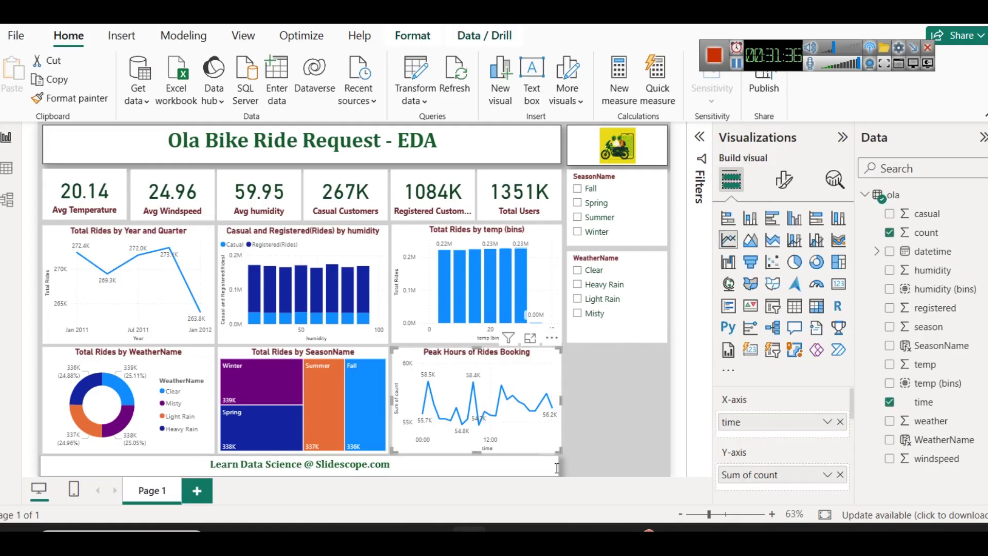
click(557, 468)
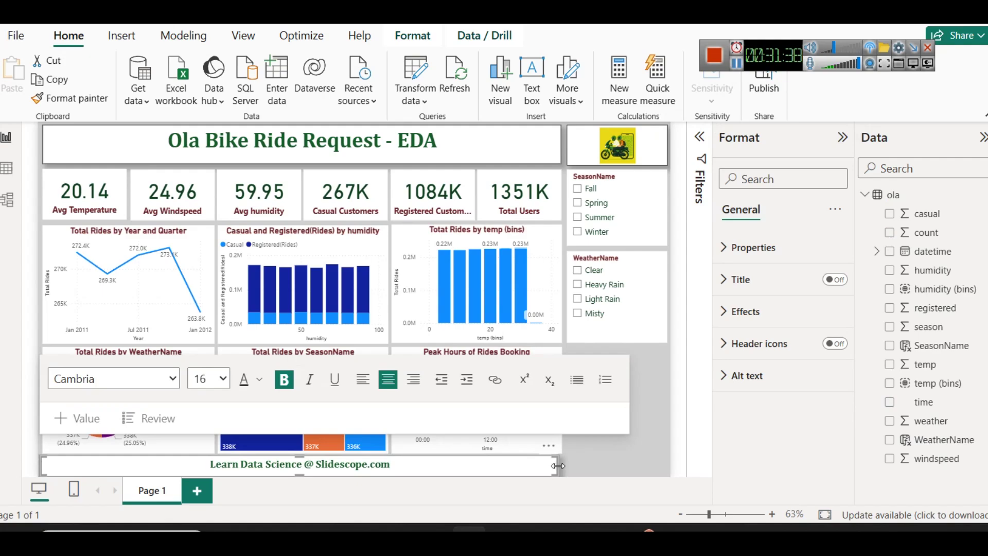
drag(560, 464, 563, 464)
click(637, 461)
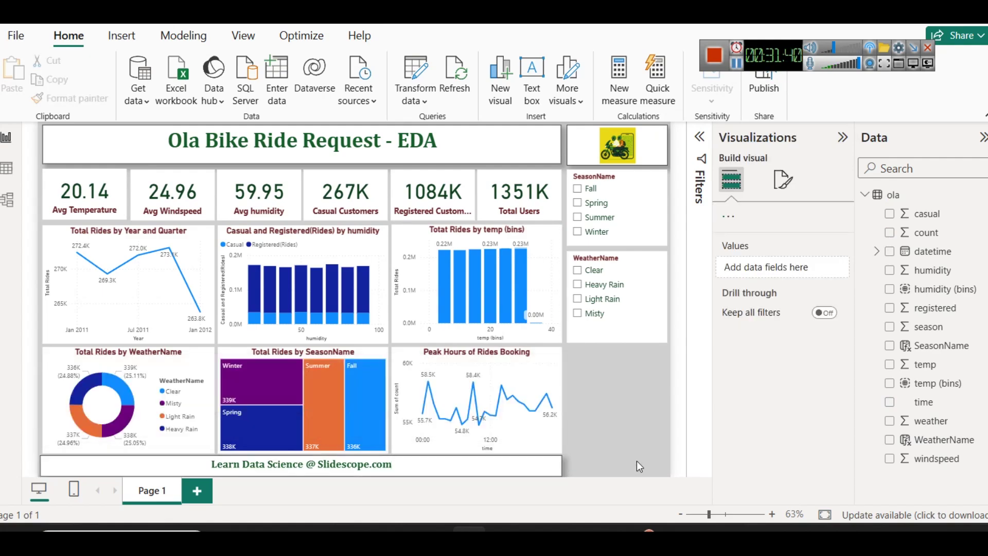
Shorten the WeatherName slicer to fit its four options and place a copy of it directly below.
click(613, 331)
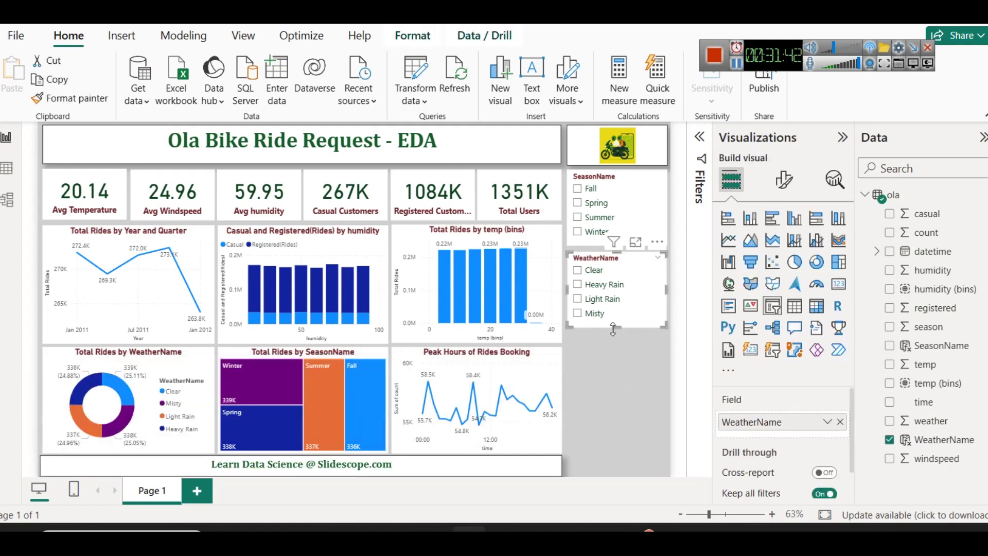
click(615, 334)
click(631, 328)
key(ctrl+c)
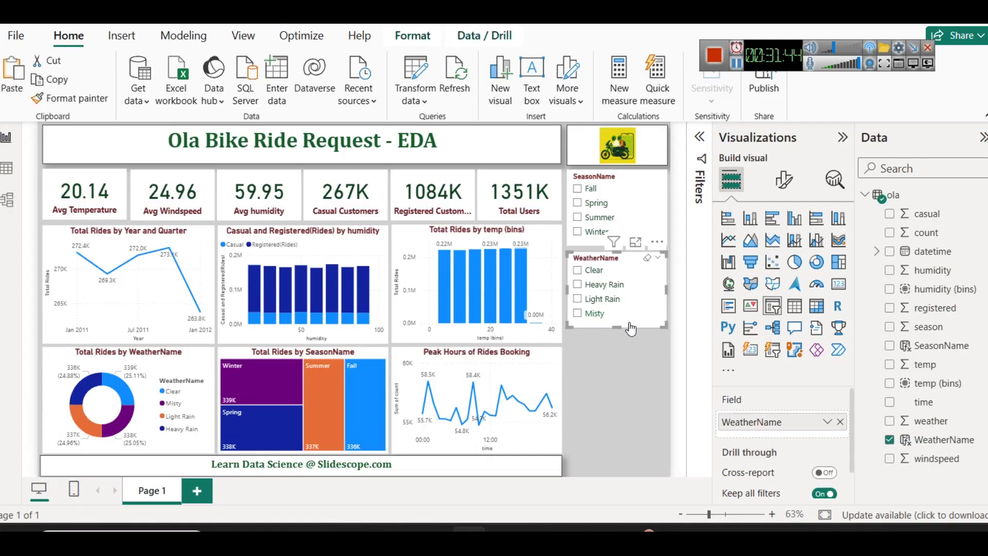
key(ctrl+v)
drag(622, 399, 626, 402)
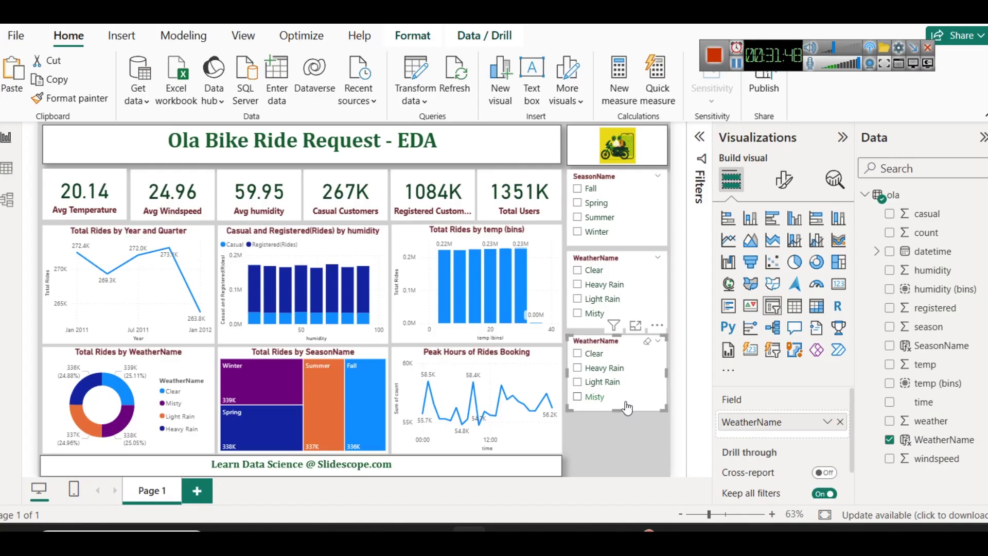
Replace WeatherName in the copied slicer with Month from the datetime hierarchy and stretch the slicer to the footer's bottom edge.
click(877, 253)
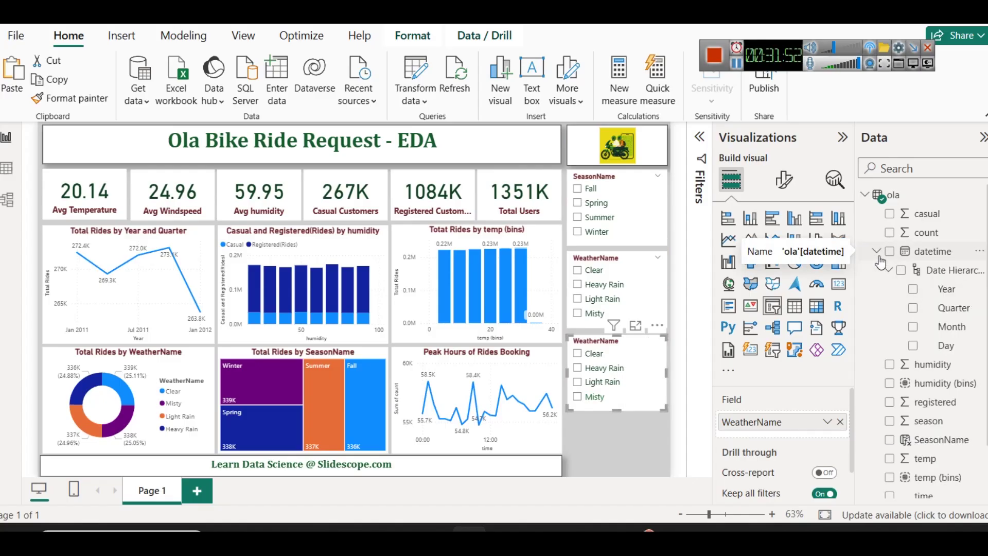
click(839, 421)
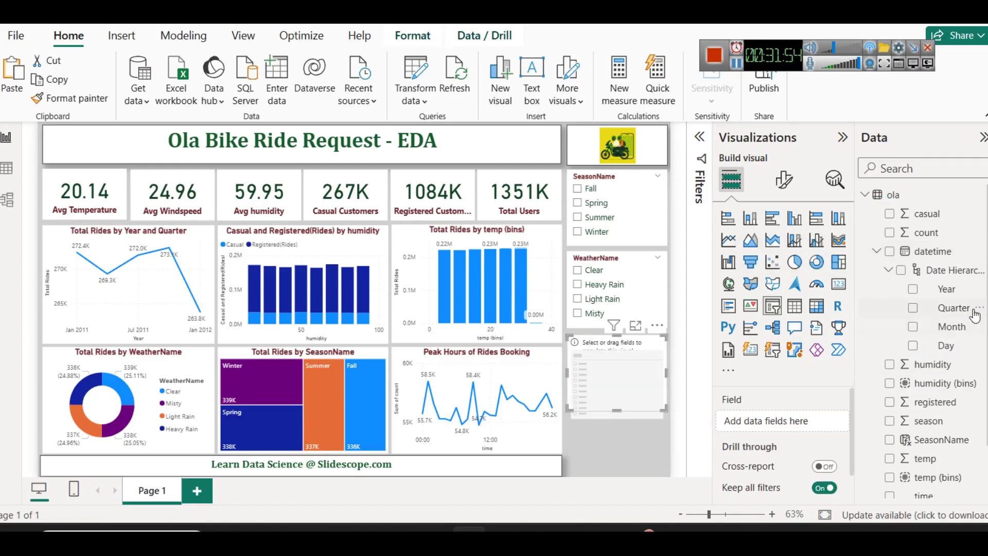
drag(955, 327, 805, 421)
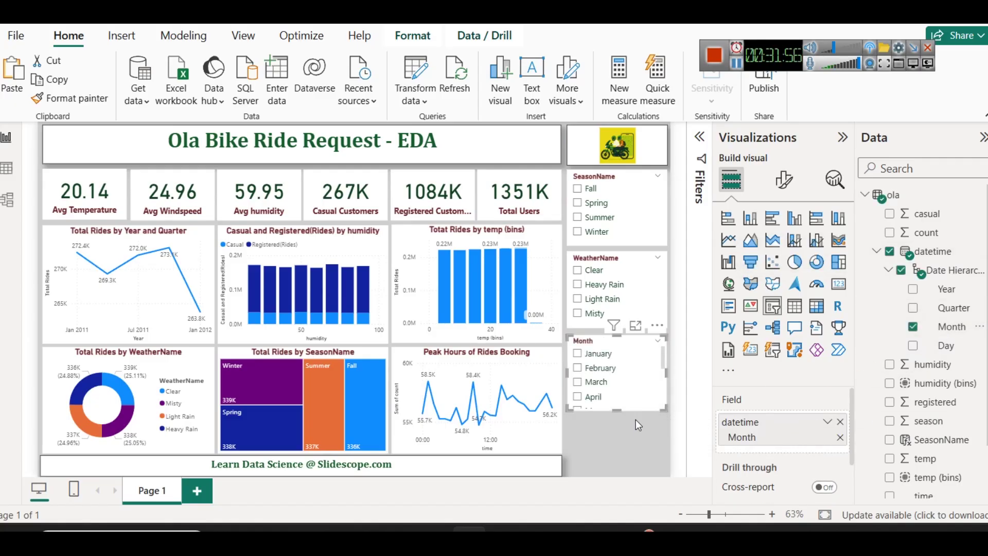
drag(624, 410, 624, 472)
drag(605, 345, 600, 346)
Filter the dashboard by single months such as March, April, May, September and December, compare the charts, and clear the Month selection.
scroll(610, 391, down, 2)
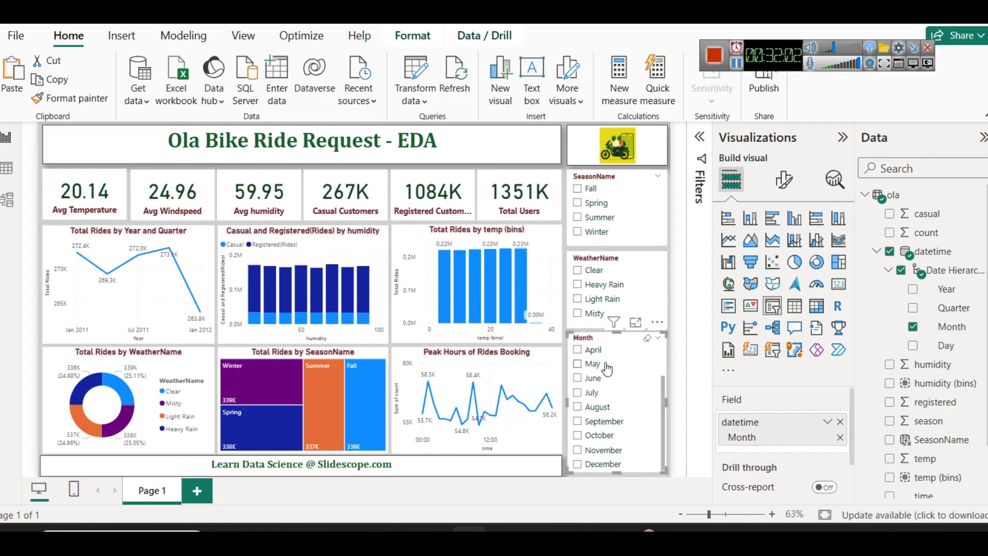
scroll(616, 415, up, 2)
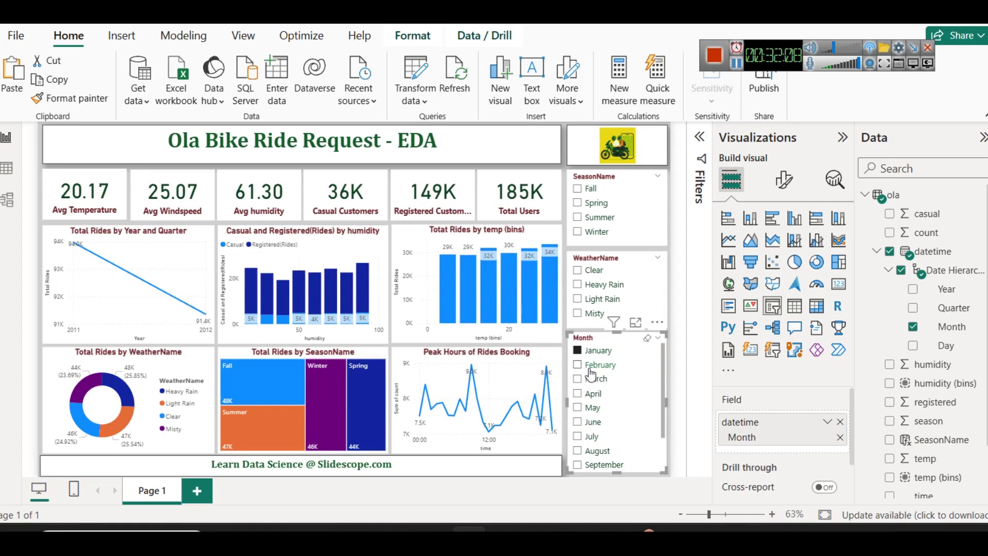
click(589, 366)
click(592, 379)
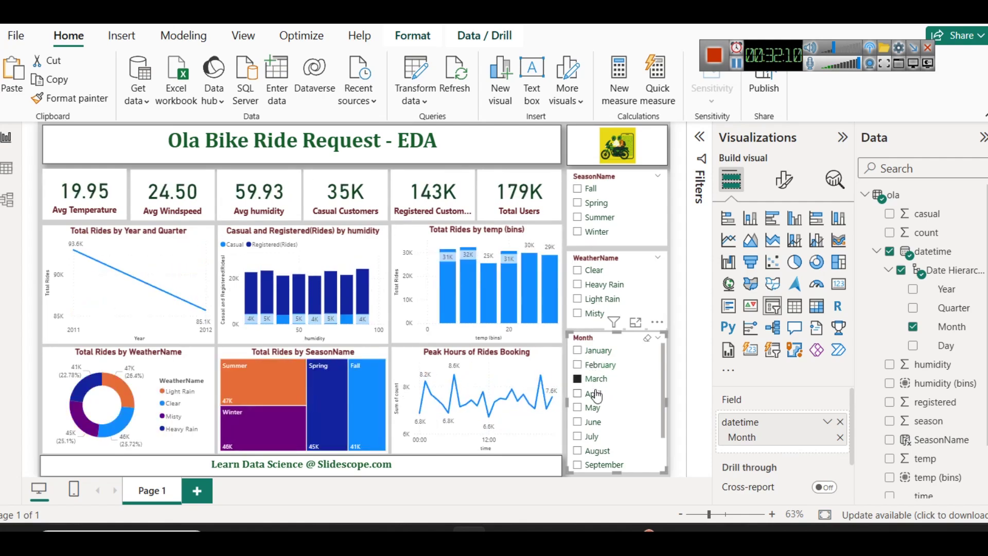
click(593, 394)
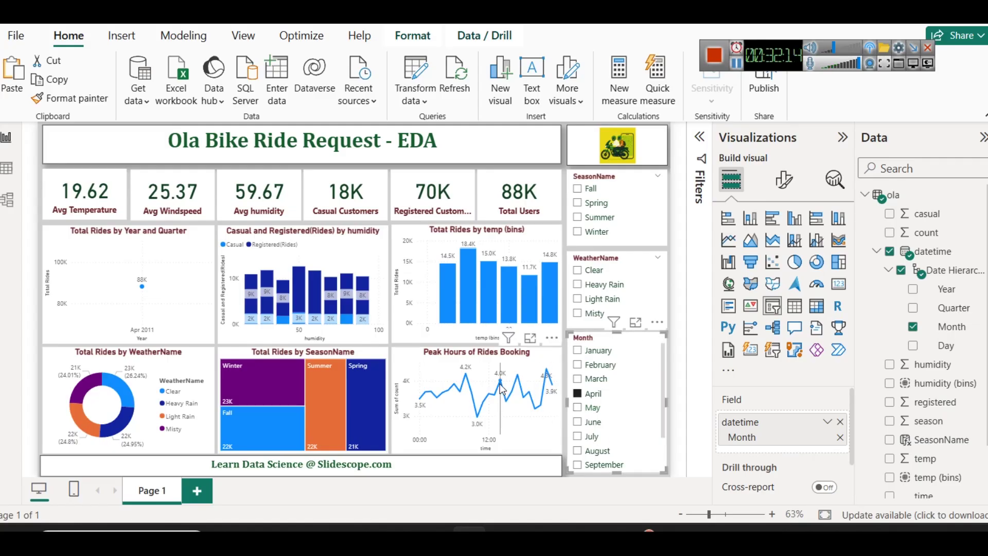
mouse_move(468, 387)
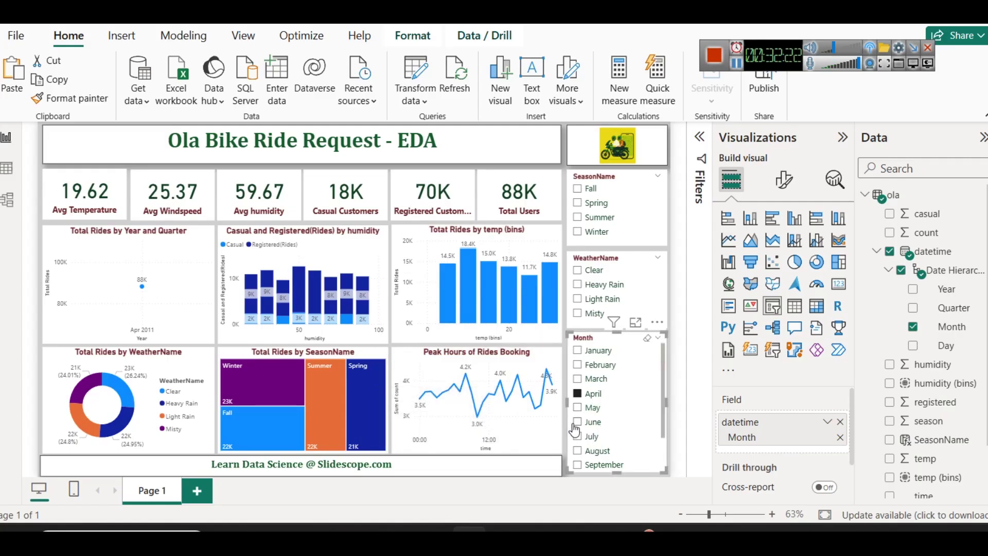
click(596, 408)
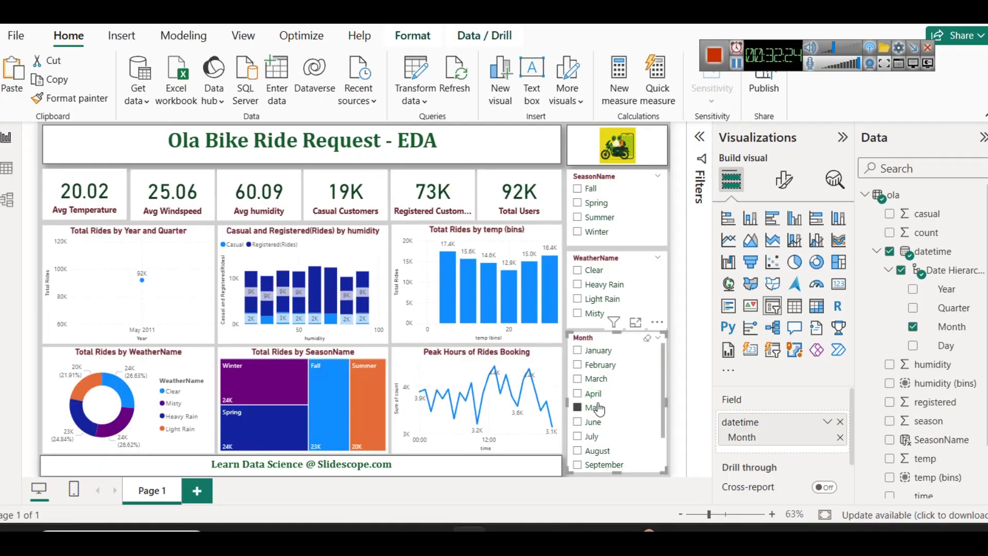
click(592, 436)
click(596, 463)
scroll(602, 453, down, 3)
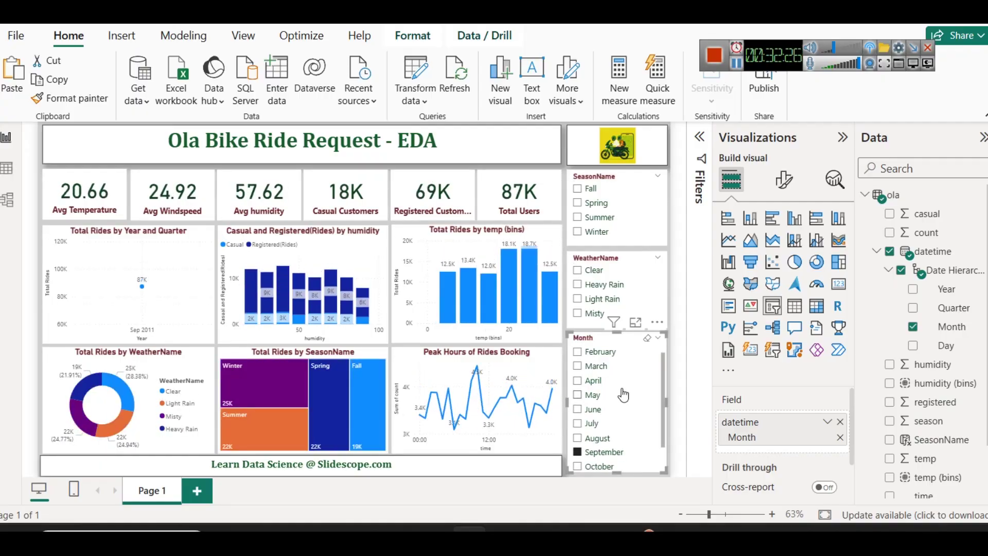
click(607, 464)
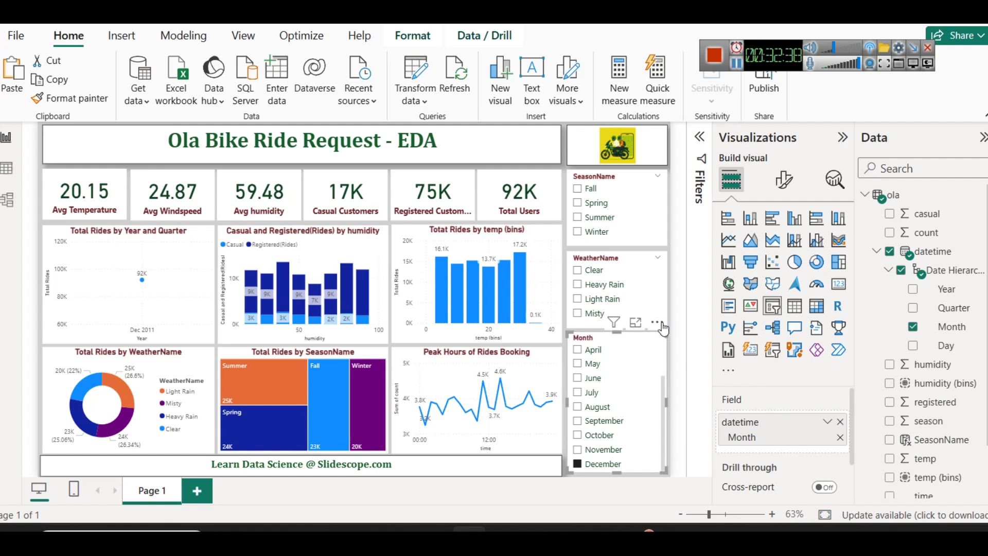
click(229, 168)
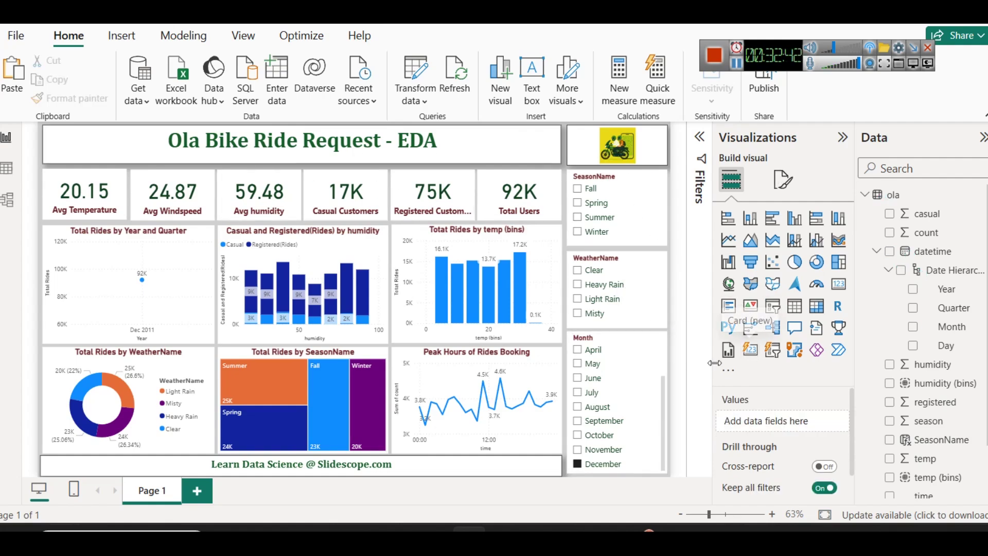
click(647, 339)
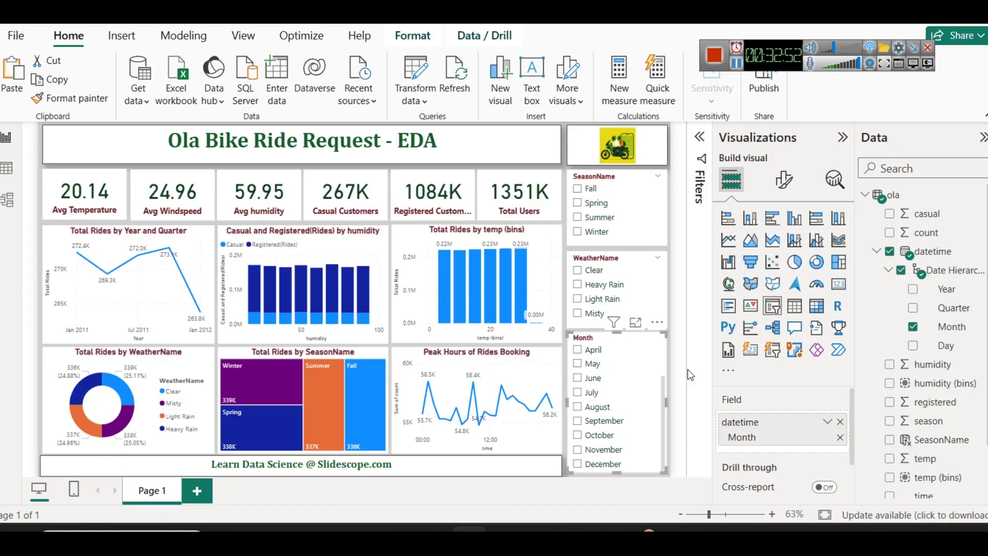
Reduce the height of all six KPI cards equally, from Avg Temperature to Total Users, by raising their lower edges.
click(87, 209)
ctrl+click(133, 204)
drag(175, 214, 174, 211)
click(261, 211)
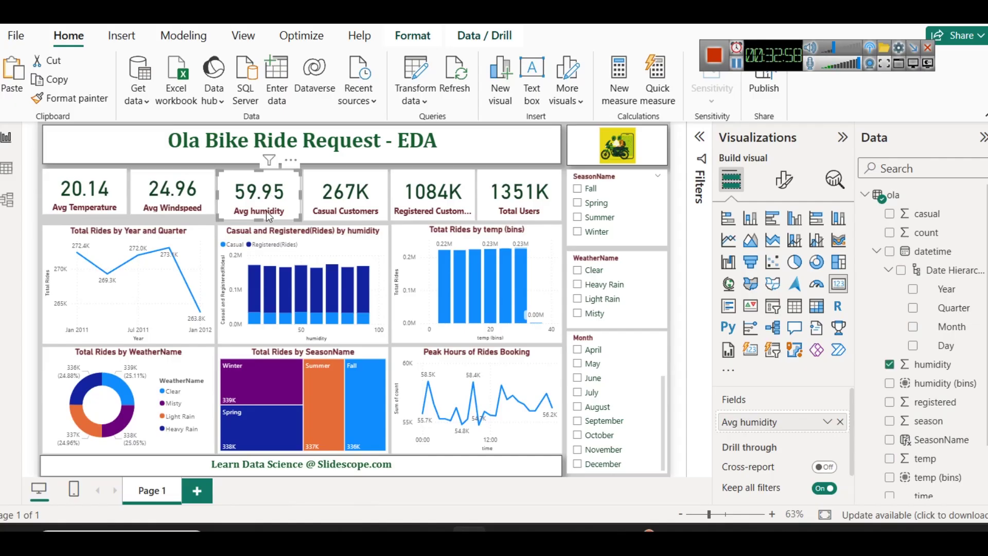
click(325, 210)
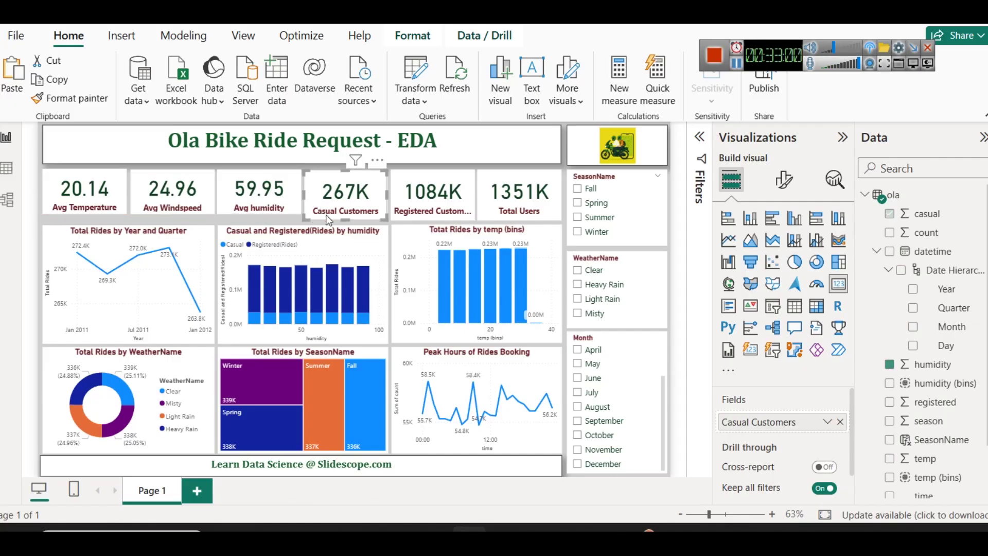
drag(344, 216, 345, 213)
drag(433, 222, 436, 213)
click(504, 215)
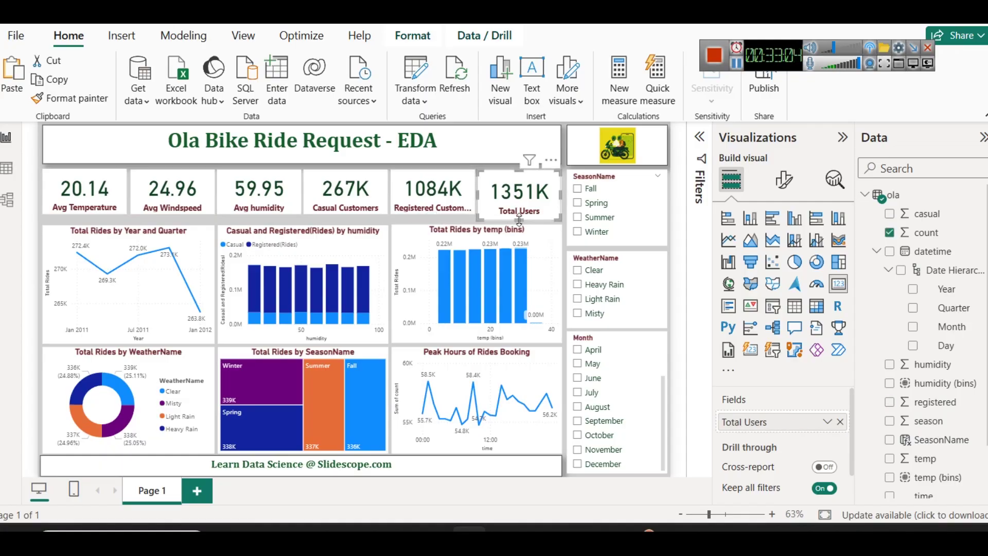
drag(519, 220, 520, 214)
Move the year and quarter, humidity and temperature charts up so they sit just beneath the shortened KPI cards.
click(133, 249)
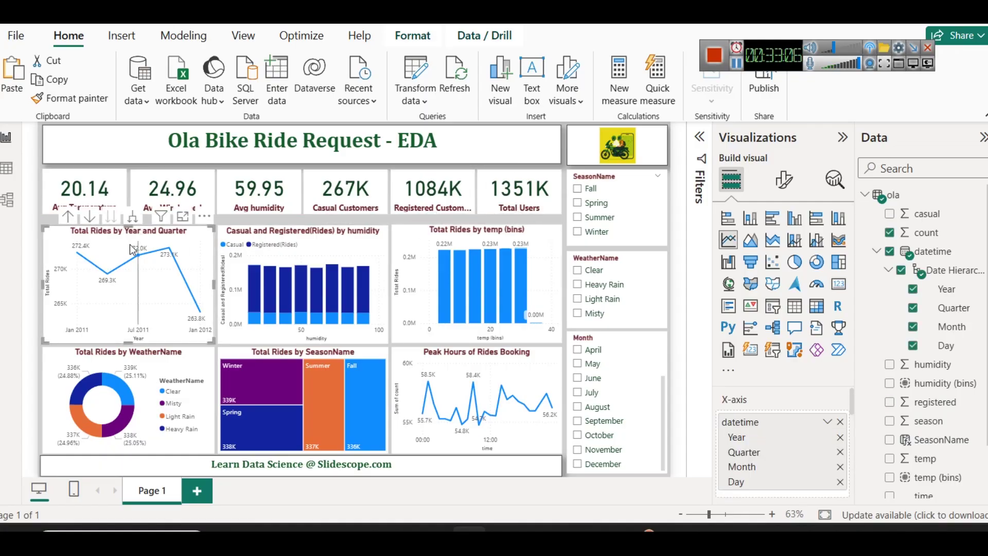
drag(138, 255, 138, 247)
drag(282, 242, 279, 234)
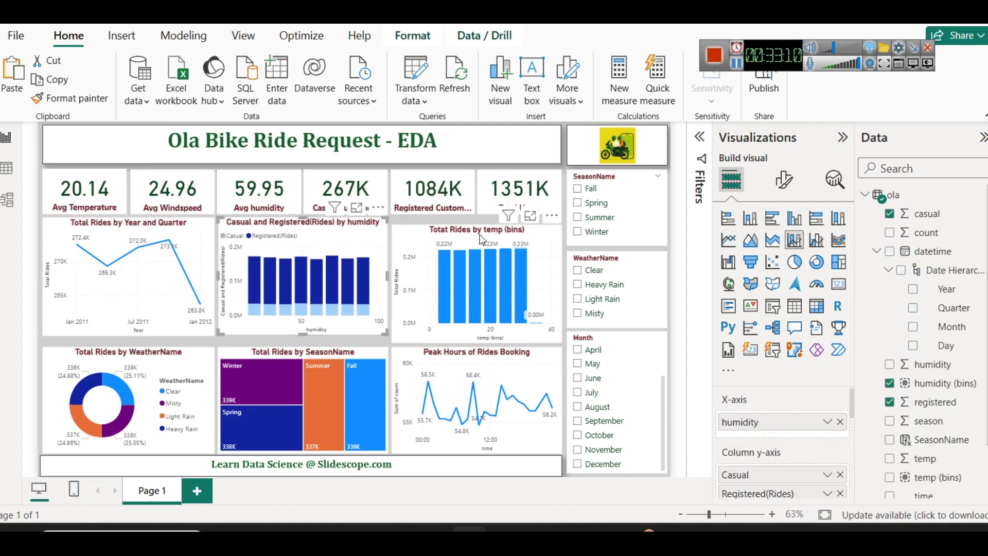
click(480, 238)
drag(481, 238, 480, 235)
click(364, 220)
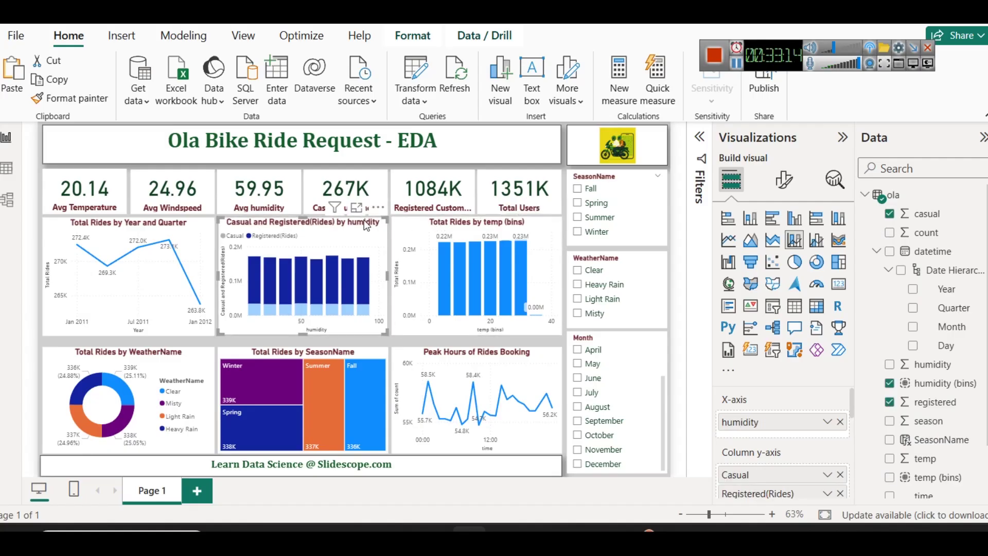
click(180, 356)
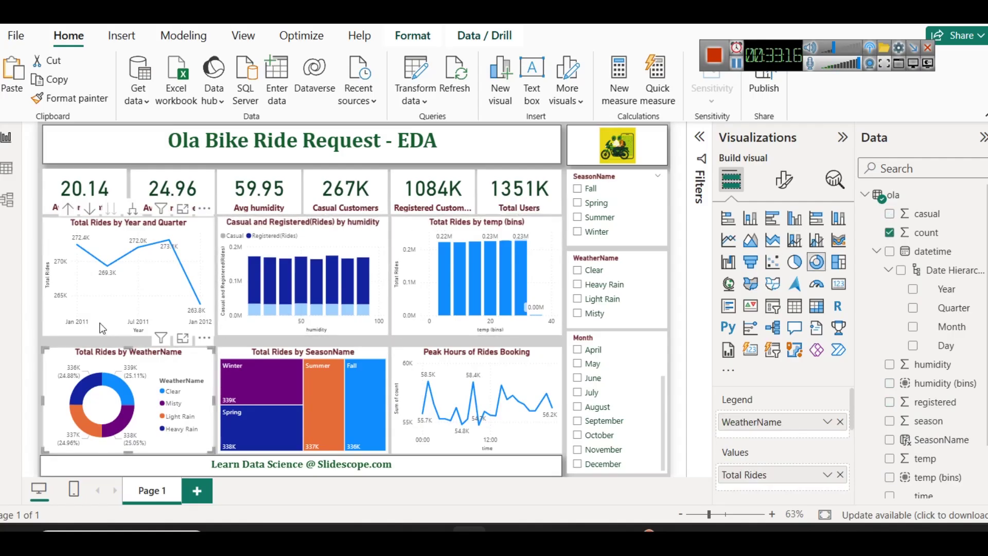
click(103, 328)
click(129, 354)
drag(129, 354, 130, 342)
key(ctrl+z)
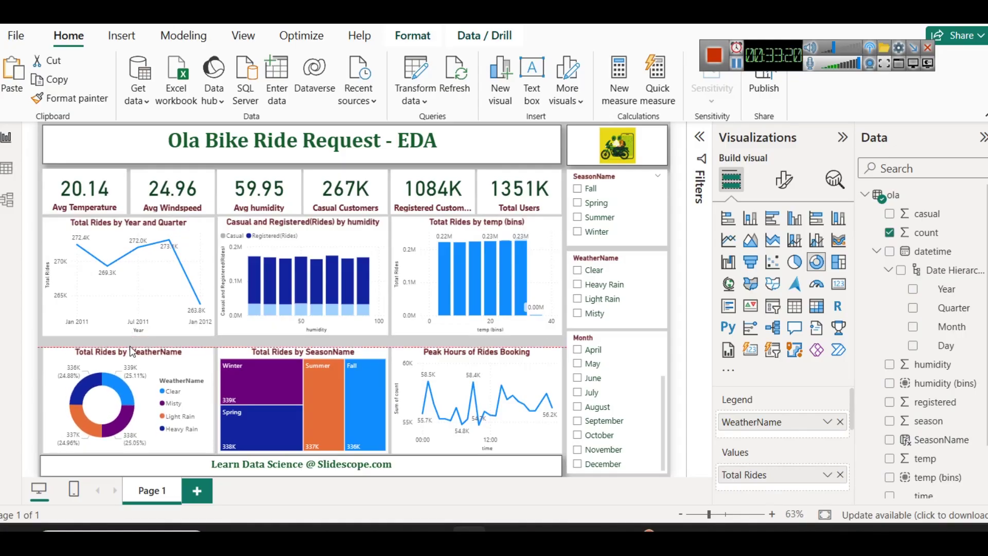
Extend the upper edges of the SeasonName treemap, Peak Hours chart and WeatherName donut up to the row of charts above.
click(315, 354)
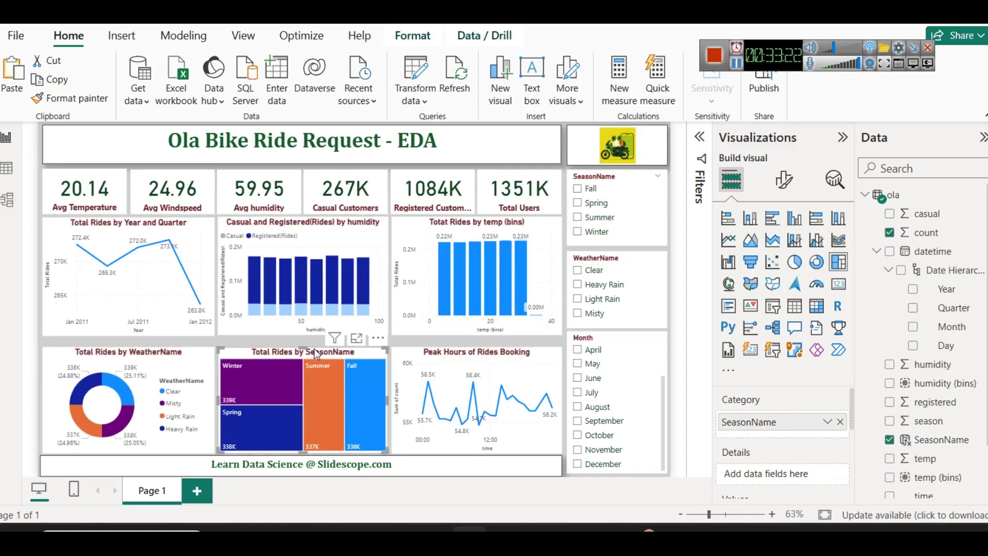
drag(305, 345, 305, 335)
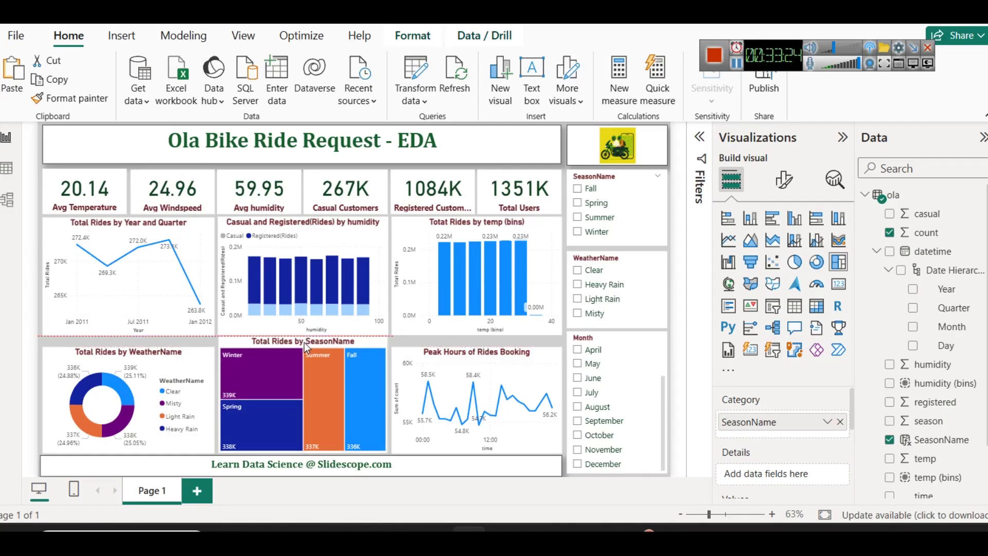
click(493, 350)
drag(493, 350, 477, 346)
mouse_move(138, 359)
mouse_down()
mouse_move(130, 343)
mouse_move(145, 345)
mouse_up()
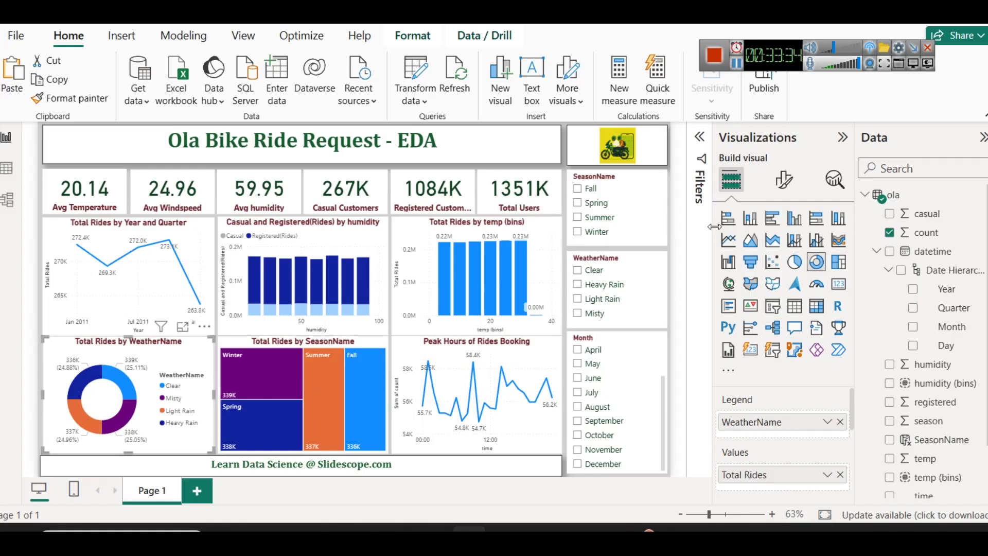
Reduce the height of the Total Rides by WeatherName donut chart to 232 in its size properties.
click(784, 179)
click(782, 249)
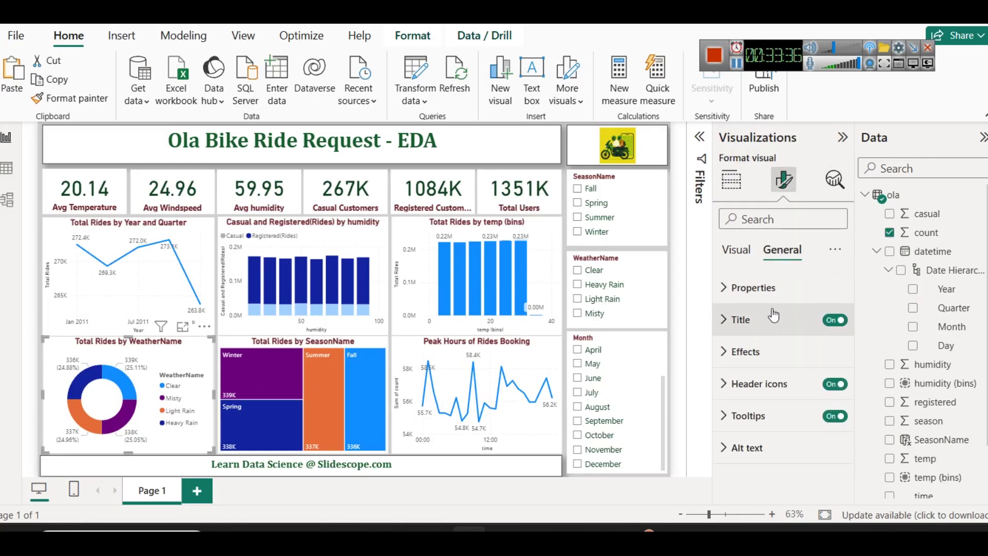
click(765, 291)
scroll(746, 402, down, 3)
scroll(770, 382, up, 3)
click(775, 370)
click(775, 369)
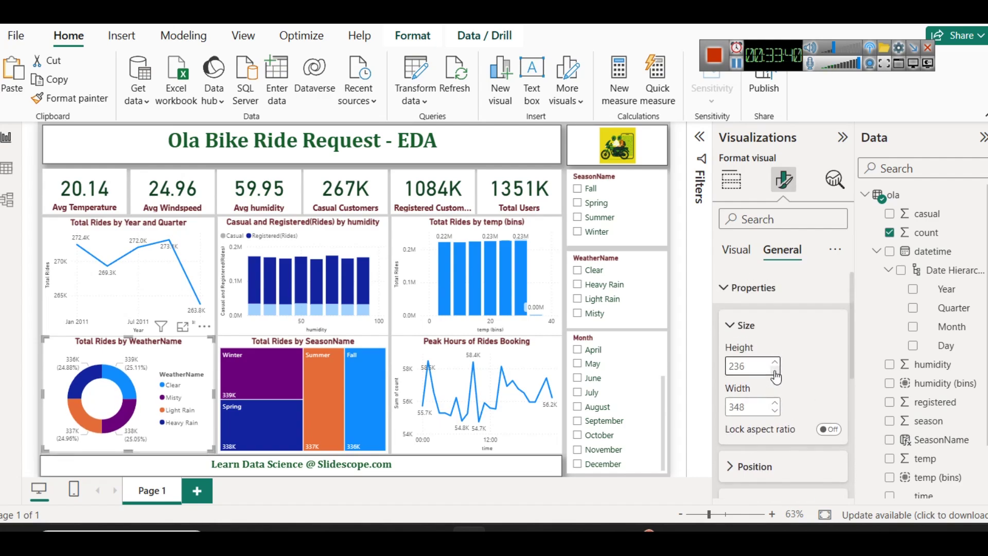
click(774, 369)
click(774, 369)
click(775, 370)
click(774, 370)
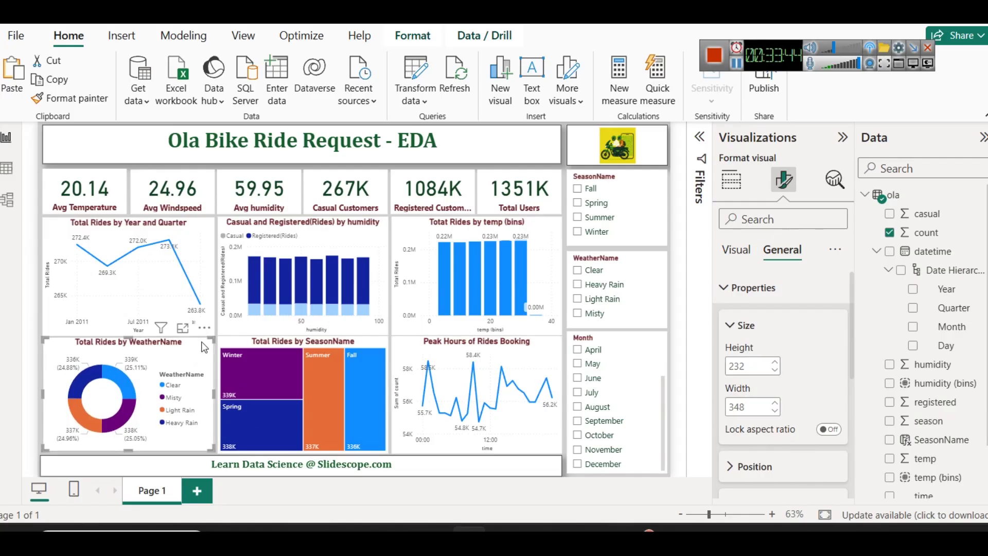
Reduce the height of the Total Rides by SeasonName treemap to 234.
click(254, 342)
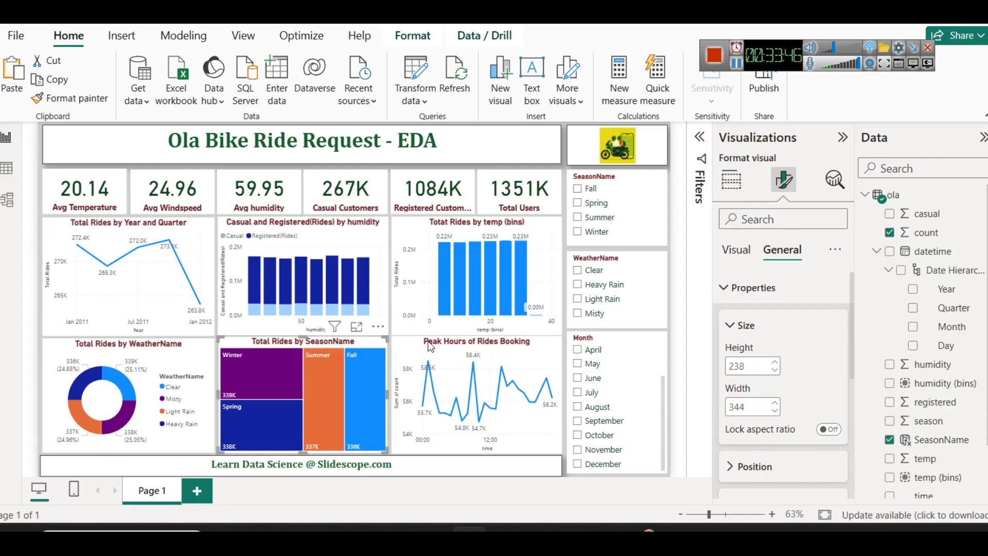
click(775, 370)
click(775, 370)
click(775, 370)
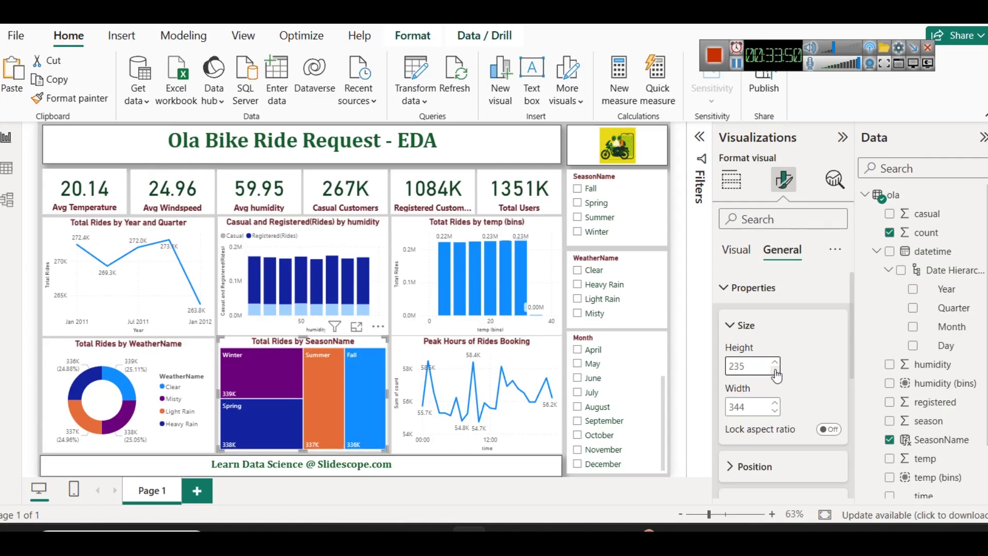
click(775, 370)
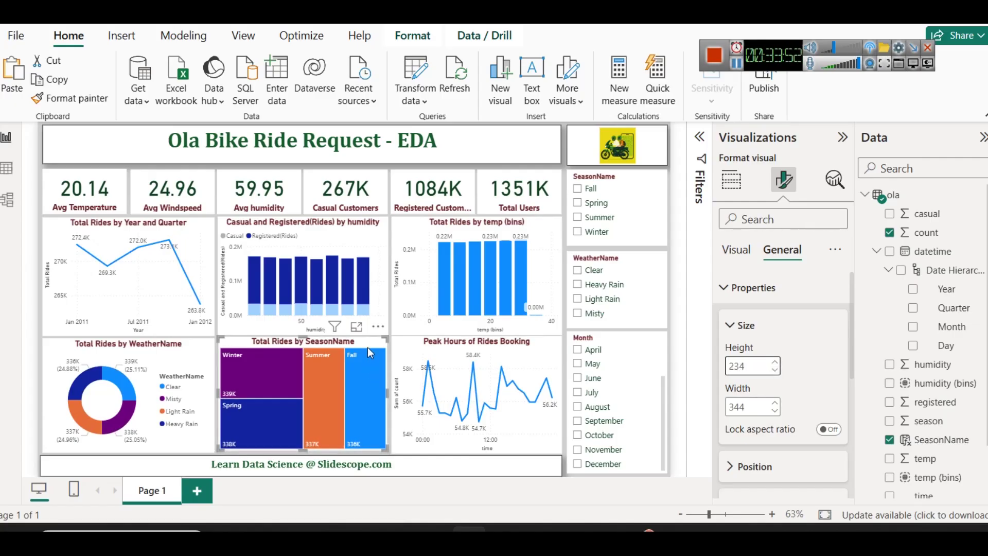
Reduce the height of the Peak Hours of Rides Booking chart to 233 and deselect it.
click(469, 347)
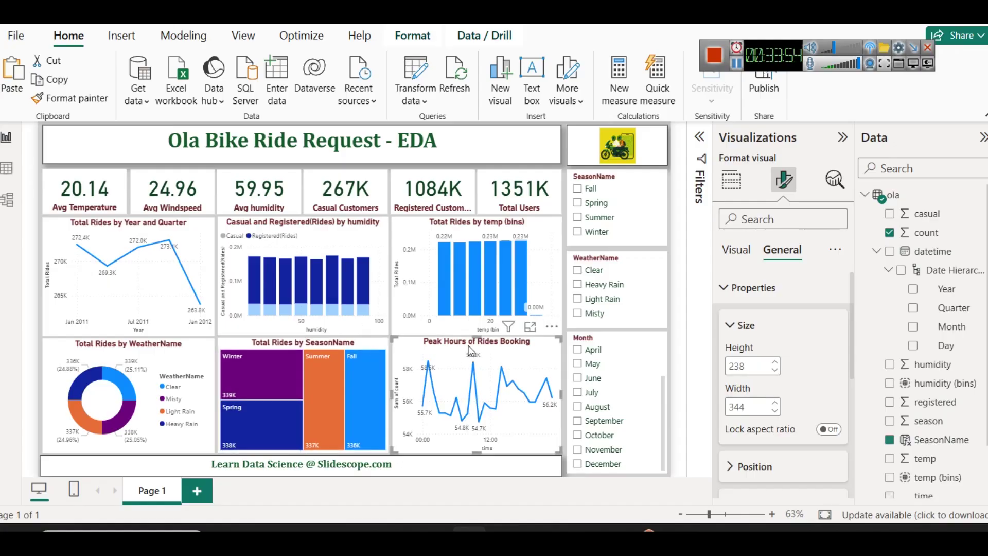
click(776, 370)
click(775, 370)
click(776, 369)
click(775, 369)
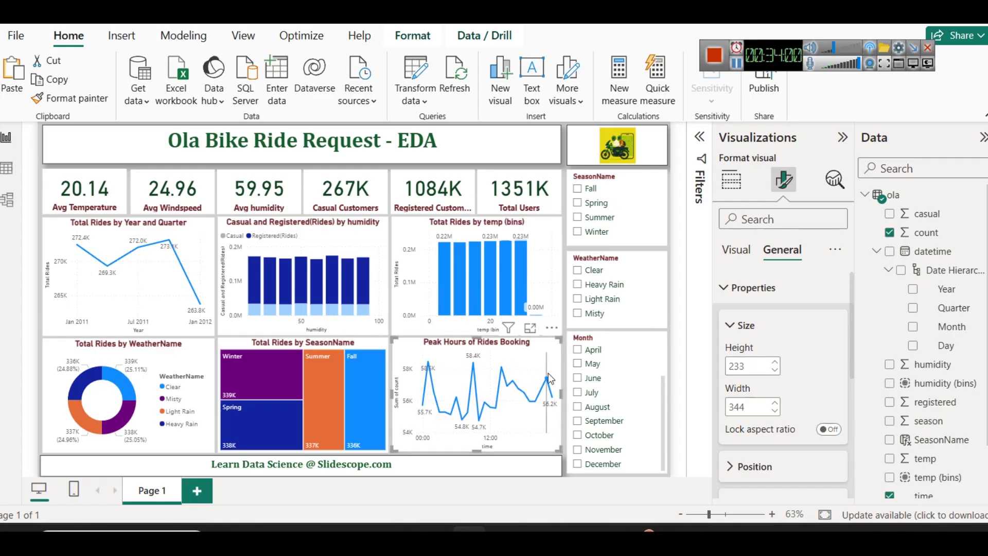
click(672, 297)
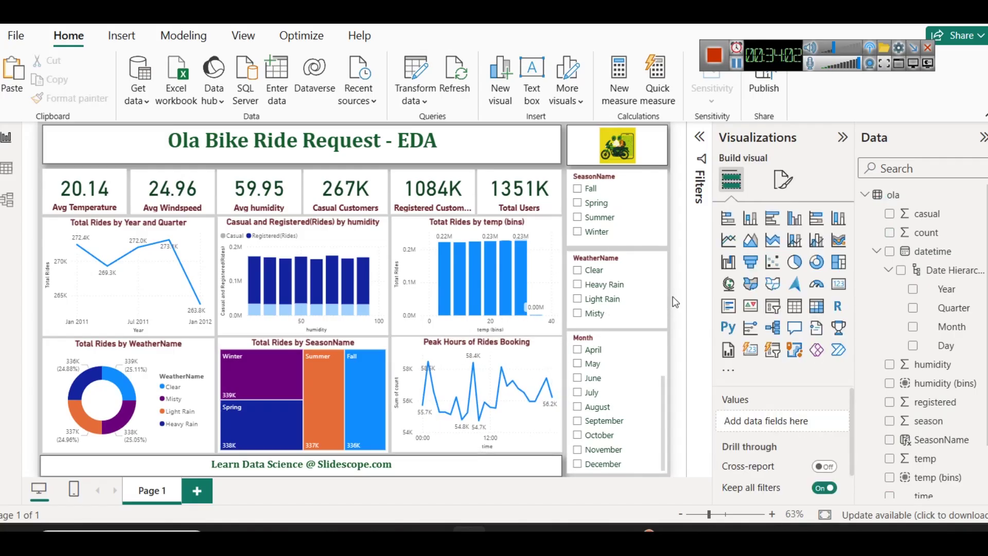